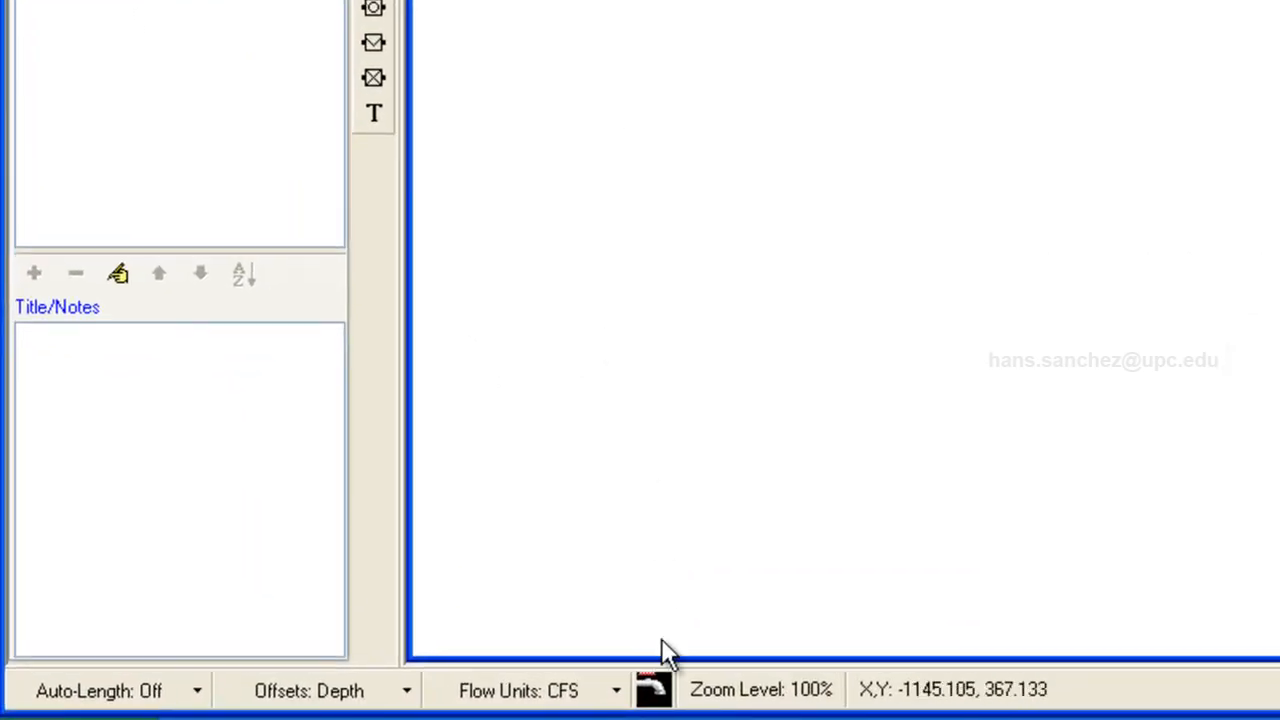
Step: Set the project's flow units to CMS and its infiltration model to Curve Number
left_click(618, 692)
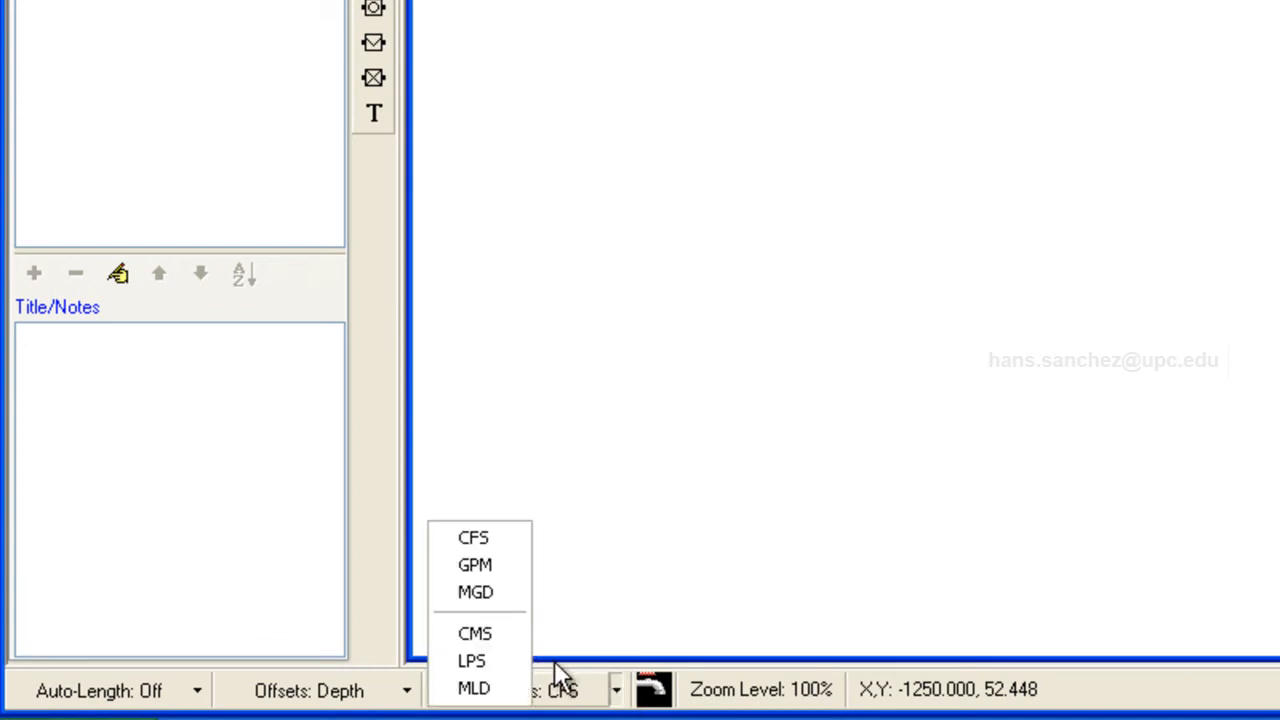
left_click(506, 636)
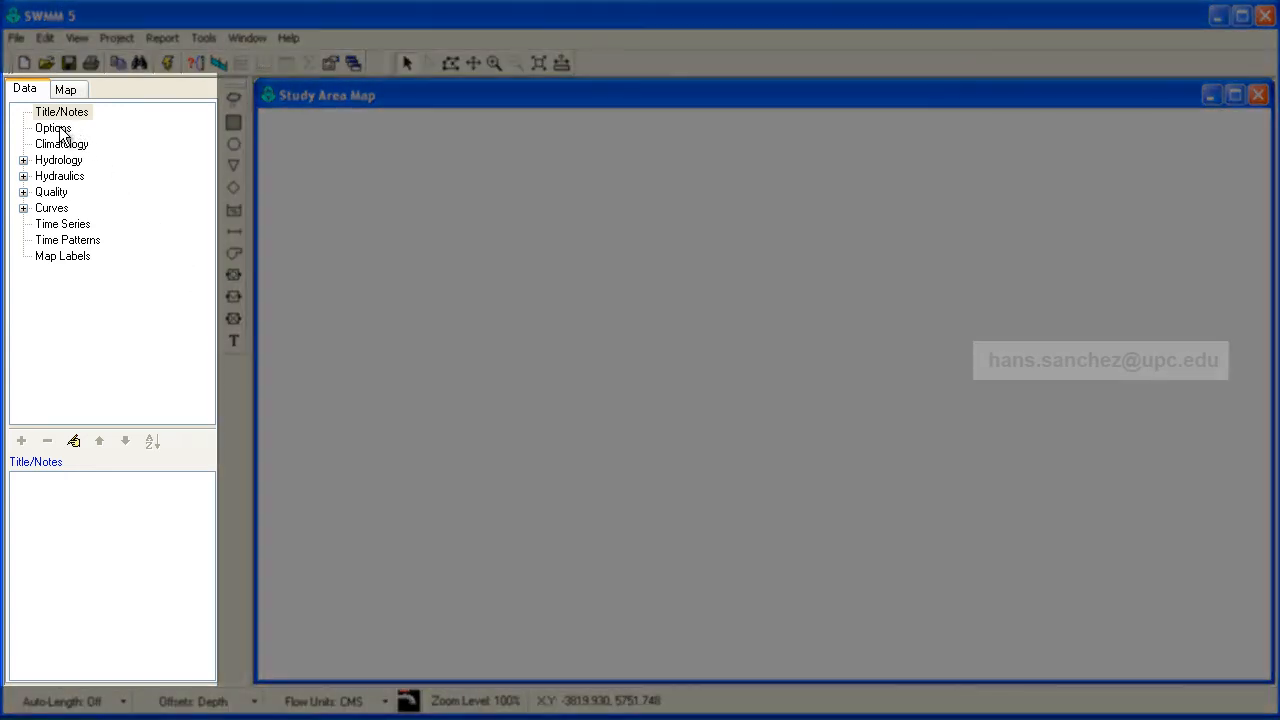
left_click(53, 128)
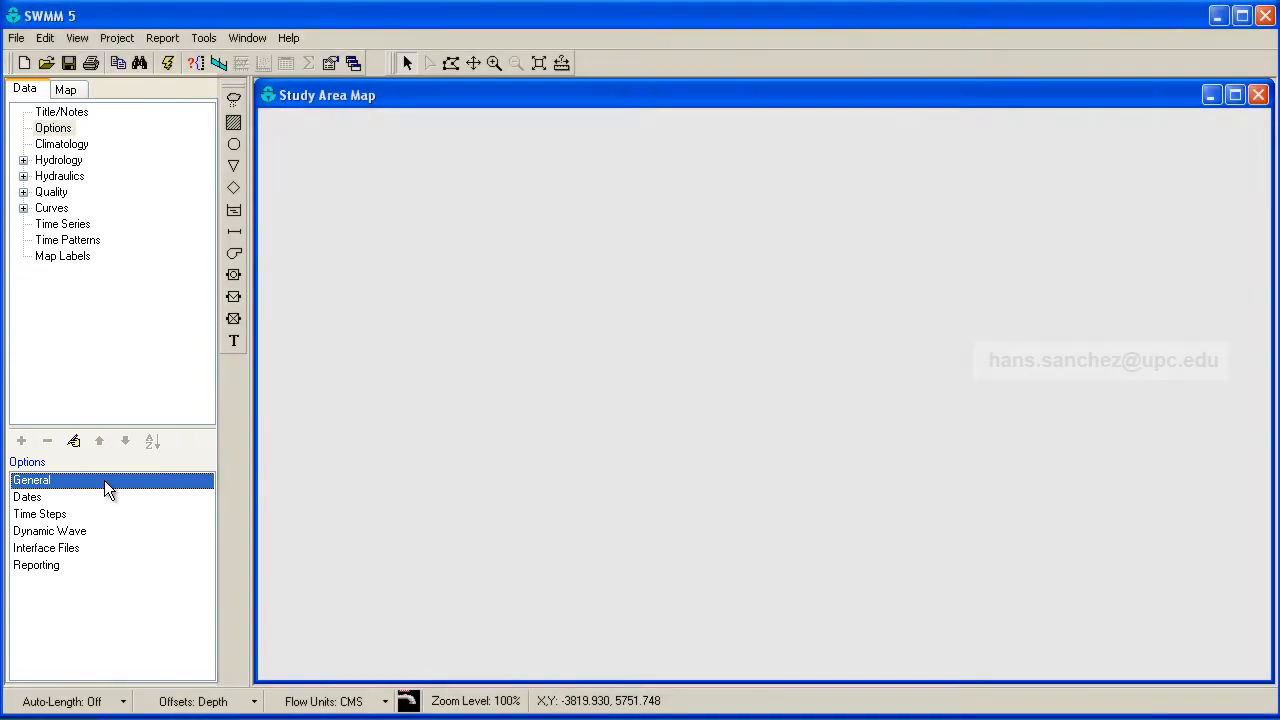
double_click(104, 480)
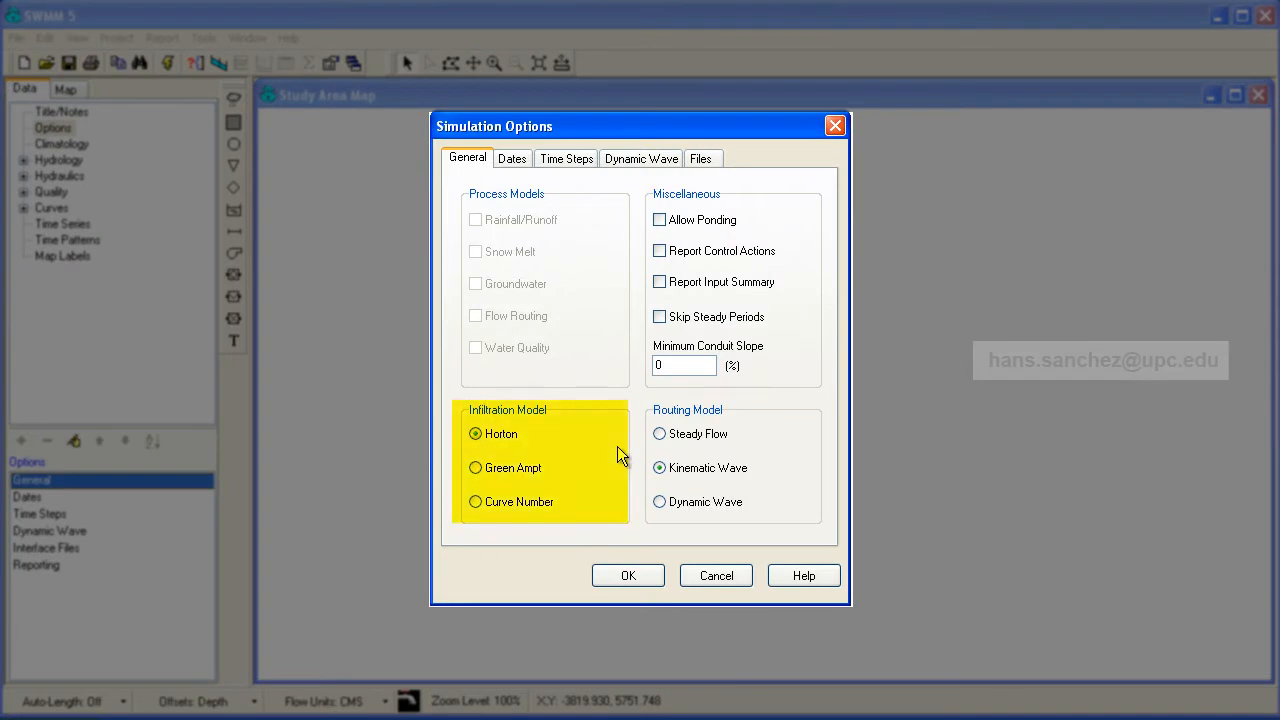
left_click(523, 512)
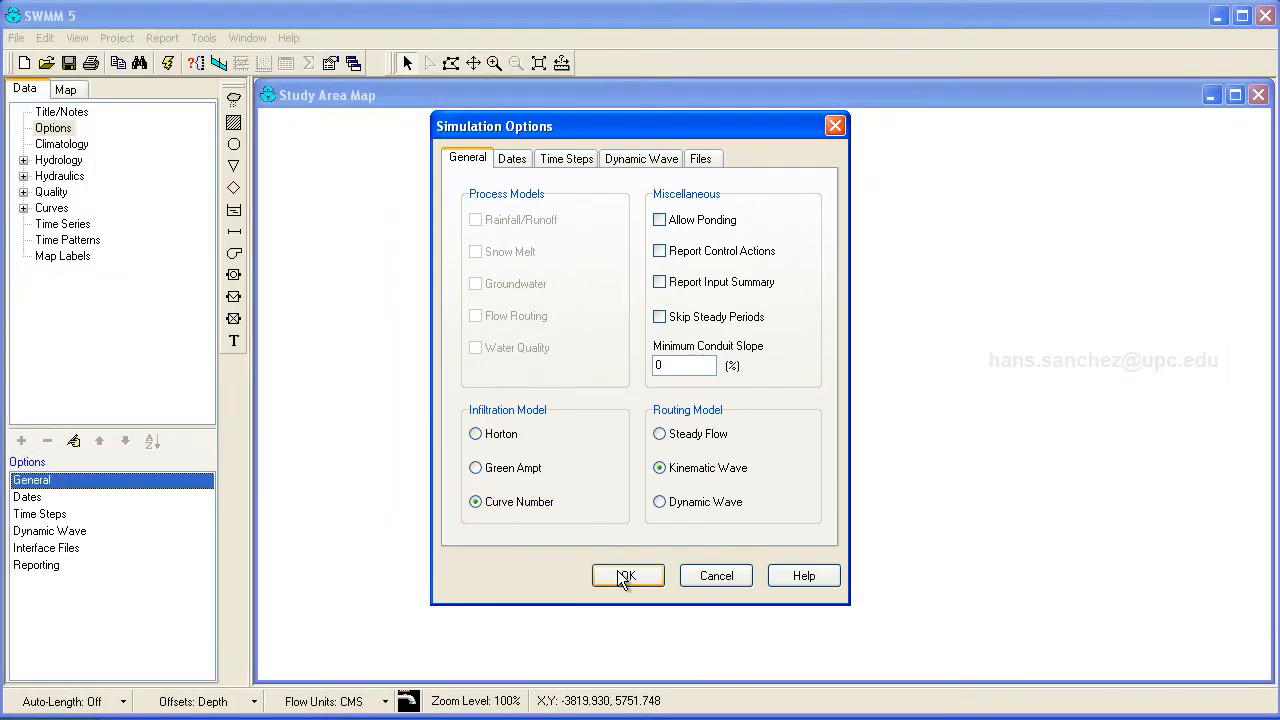
left_click(622, 576)
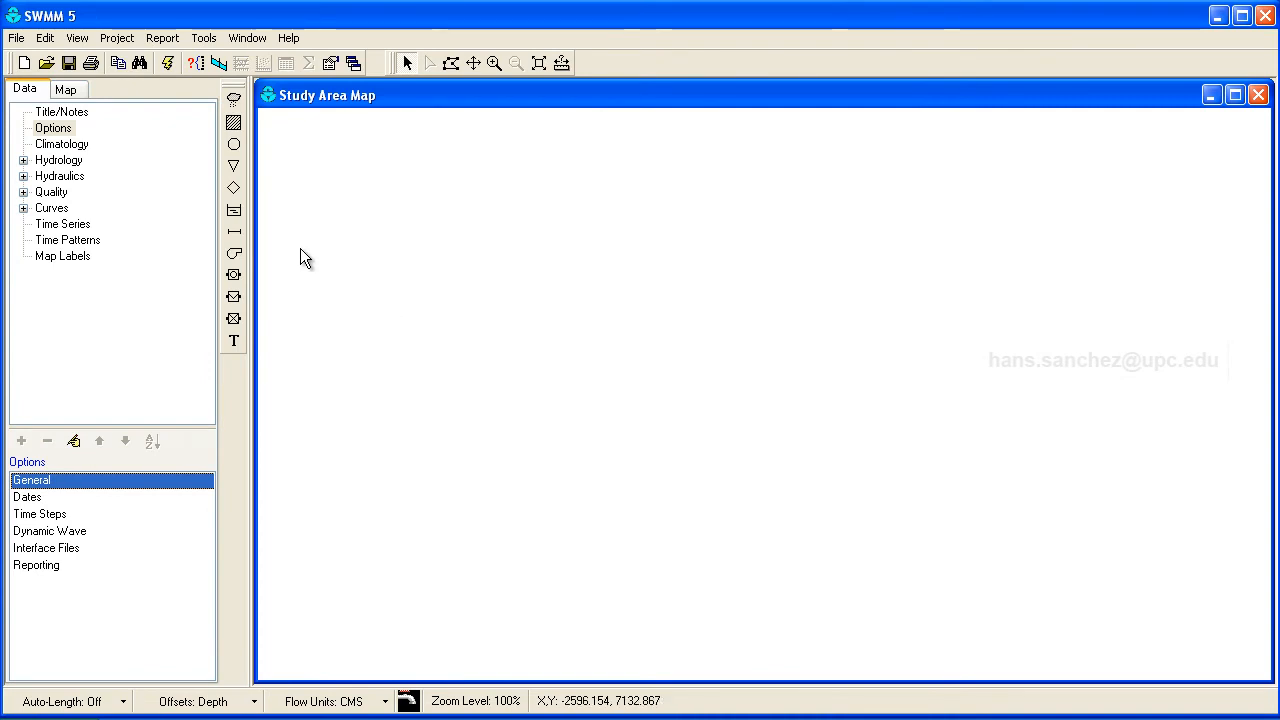
Step: In the project defaults, set the ID prefixes to Plu for rain gages and Sub for subcatchments
left_click(116, 38)
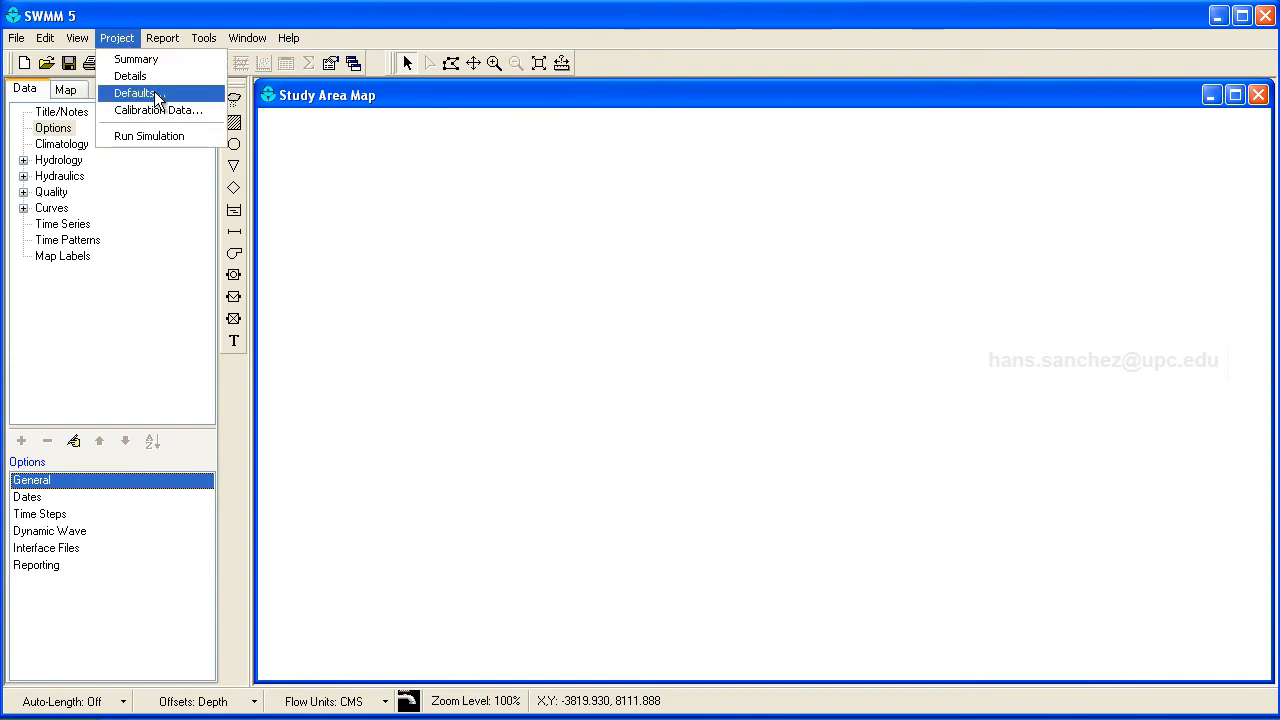
left_click(154, 92)
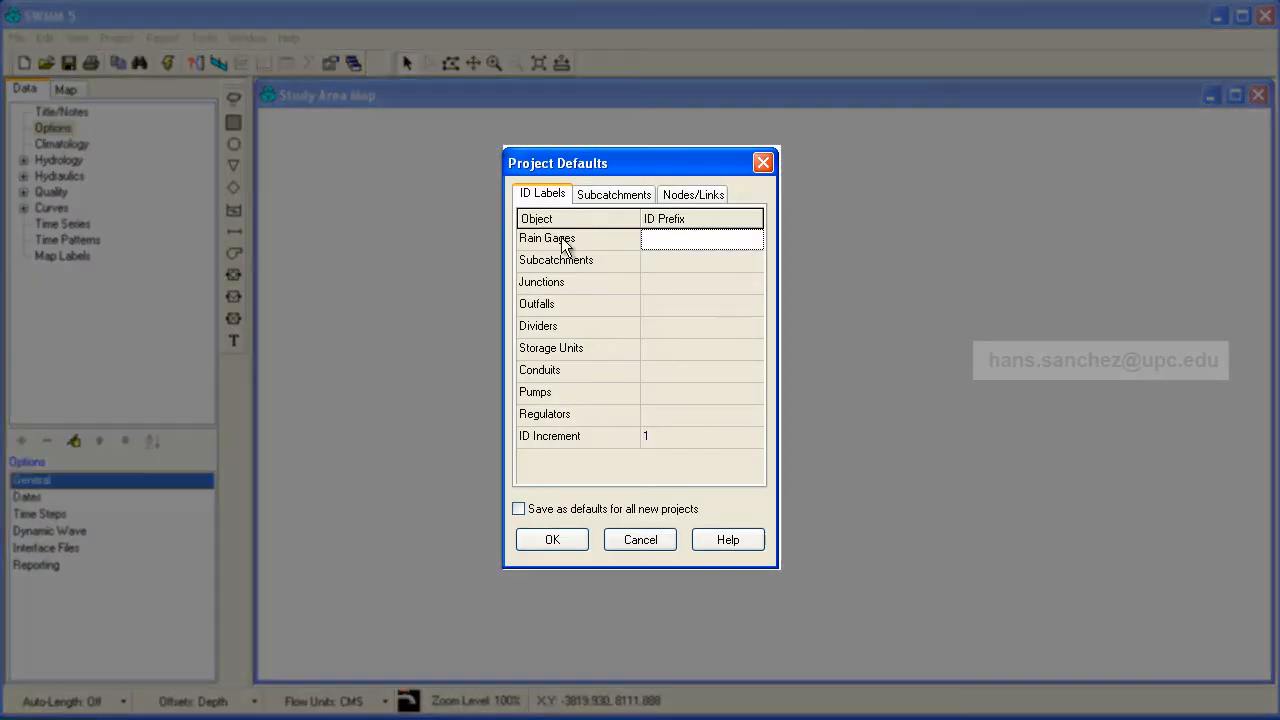
left_click(662, 237)
type("Plu")
left_click(731, 260)
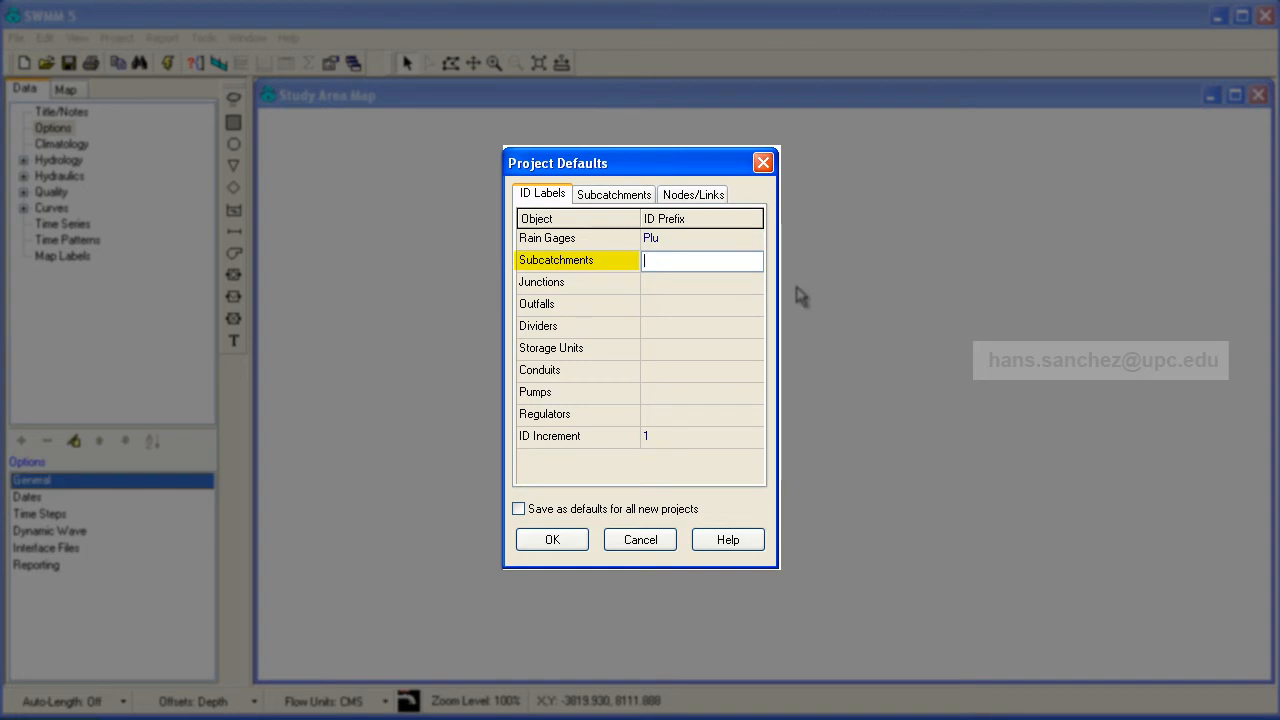
type("Sub")
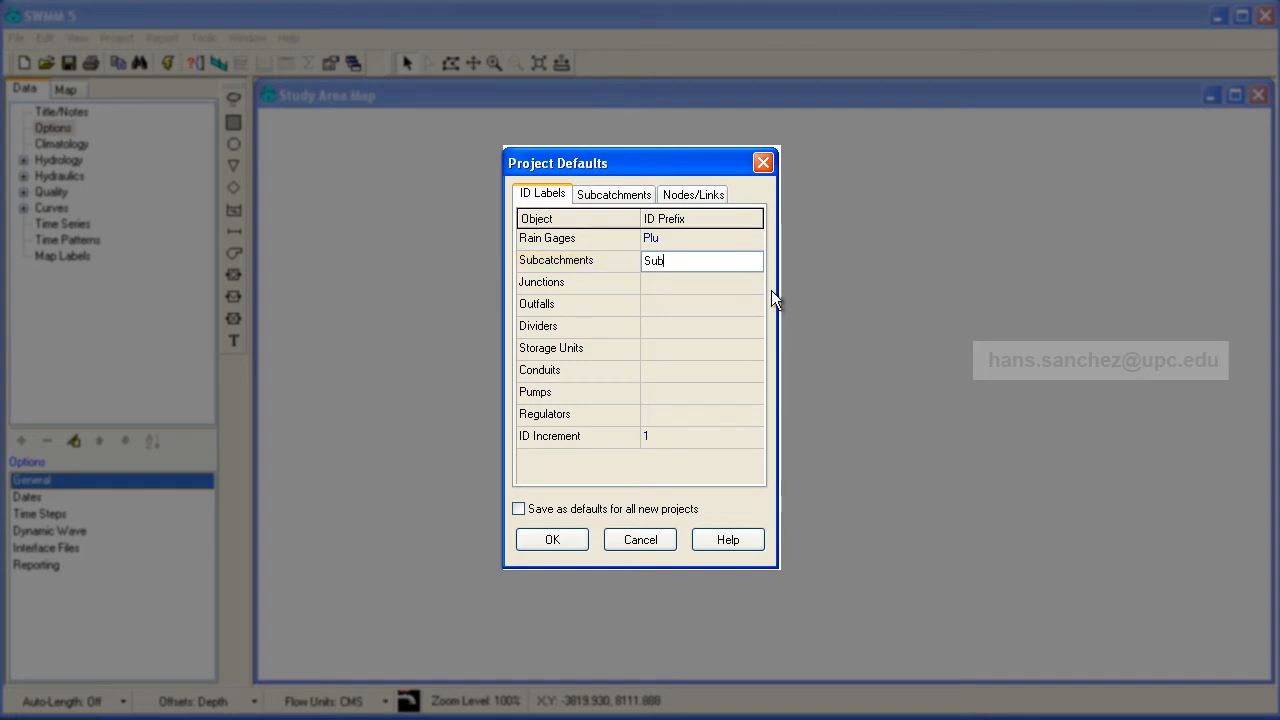
Step: Set the default ID prefixes to J for junctions, Out for outfalls and C for conduits, and apply the defaults
left_click(715, 286)
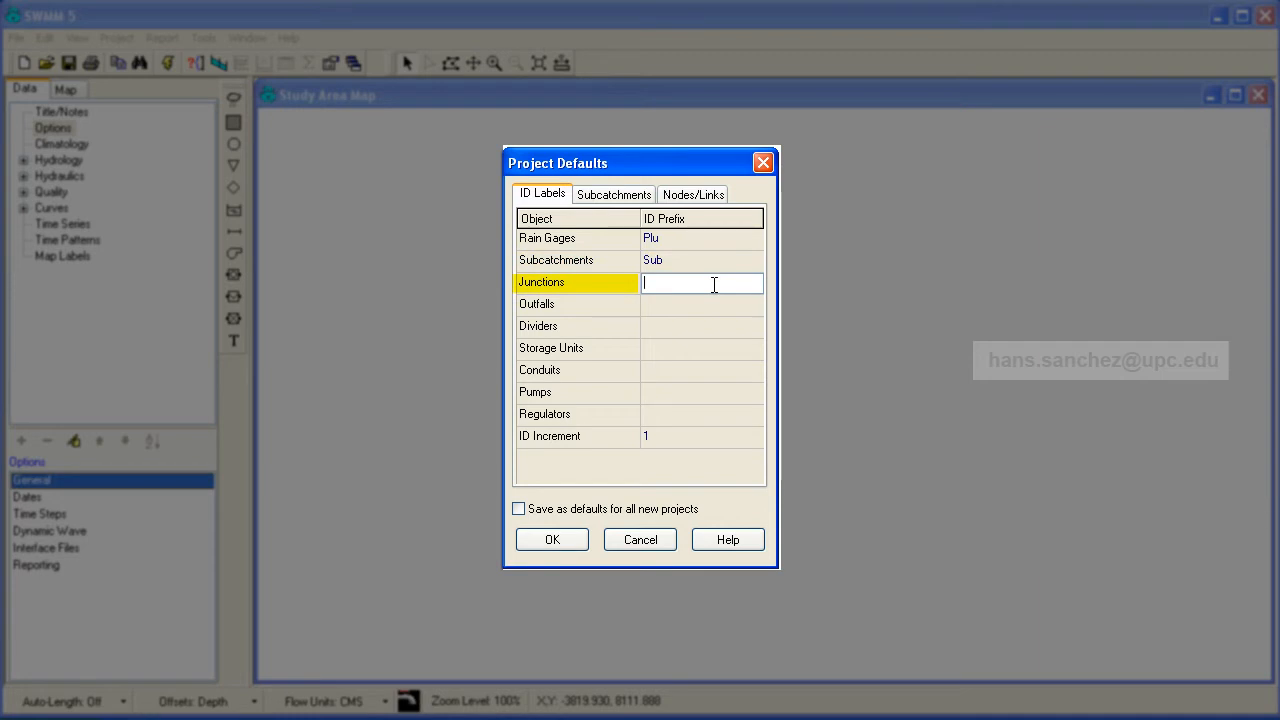
type("J")
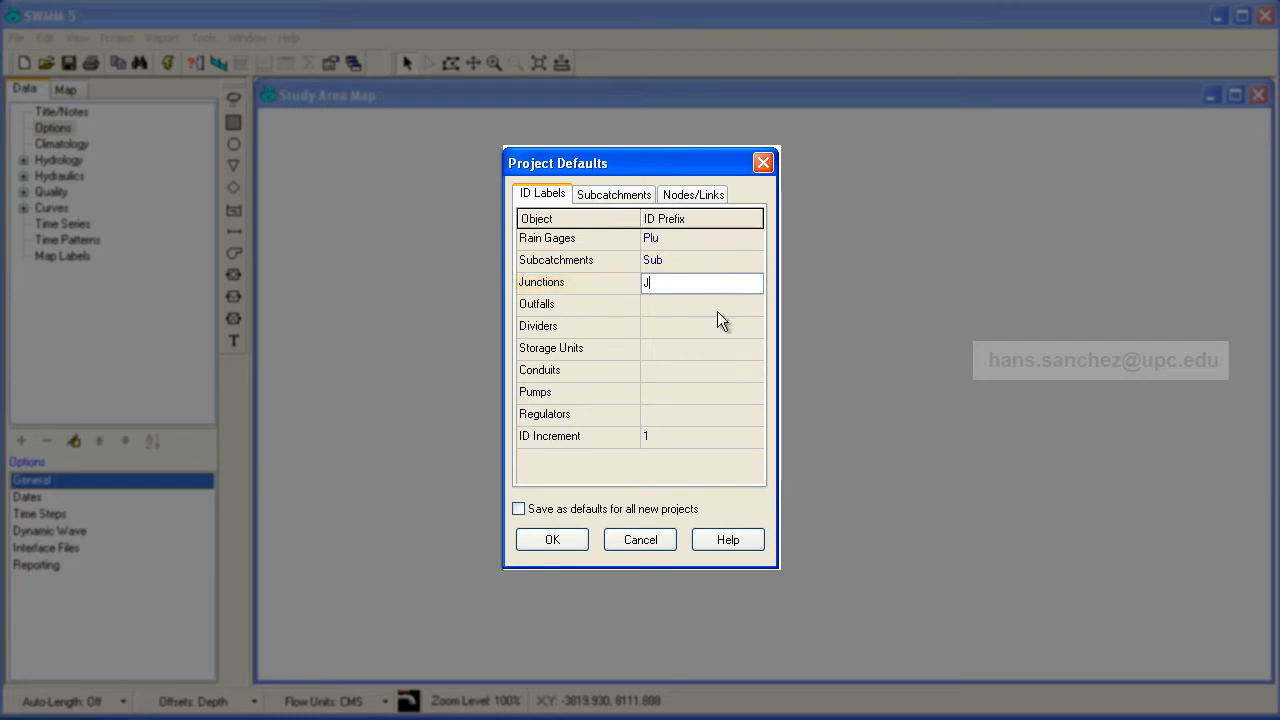
left_click(718, 306)
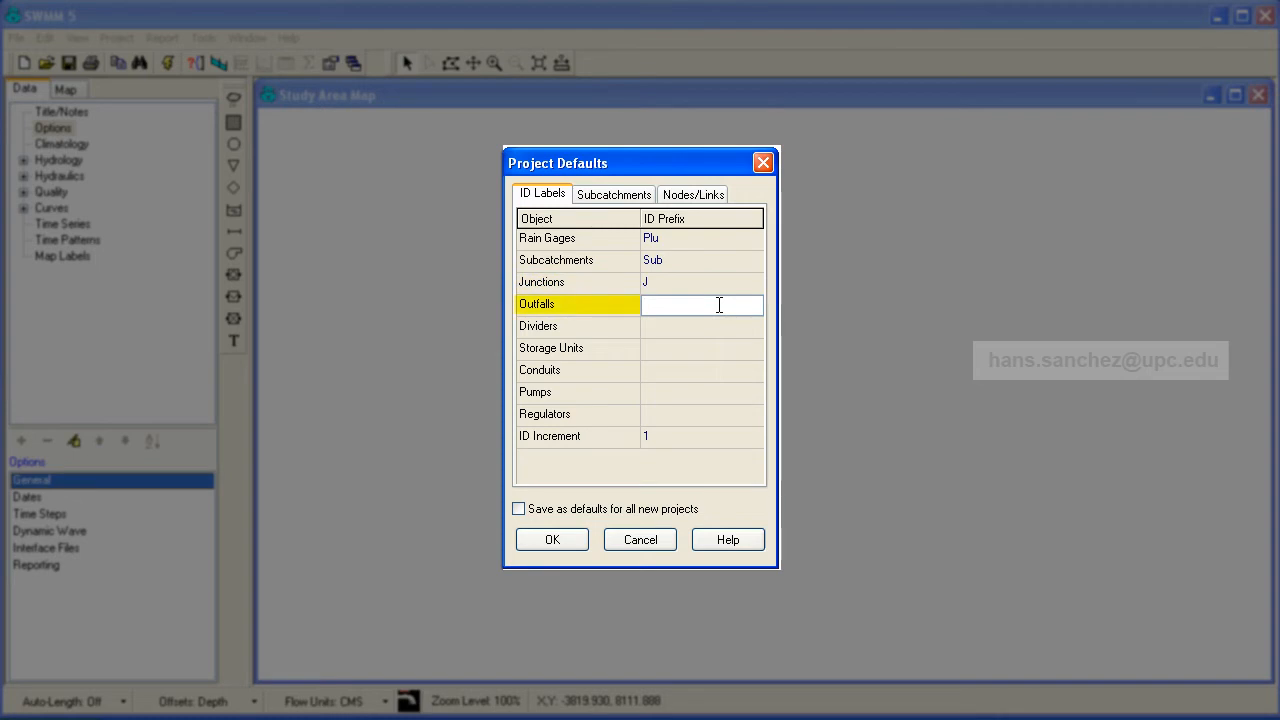
type("Out")
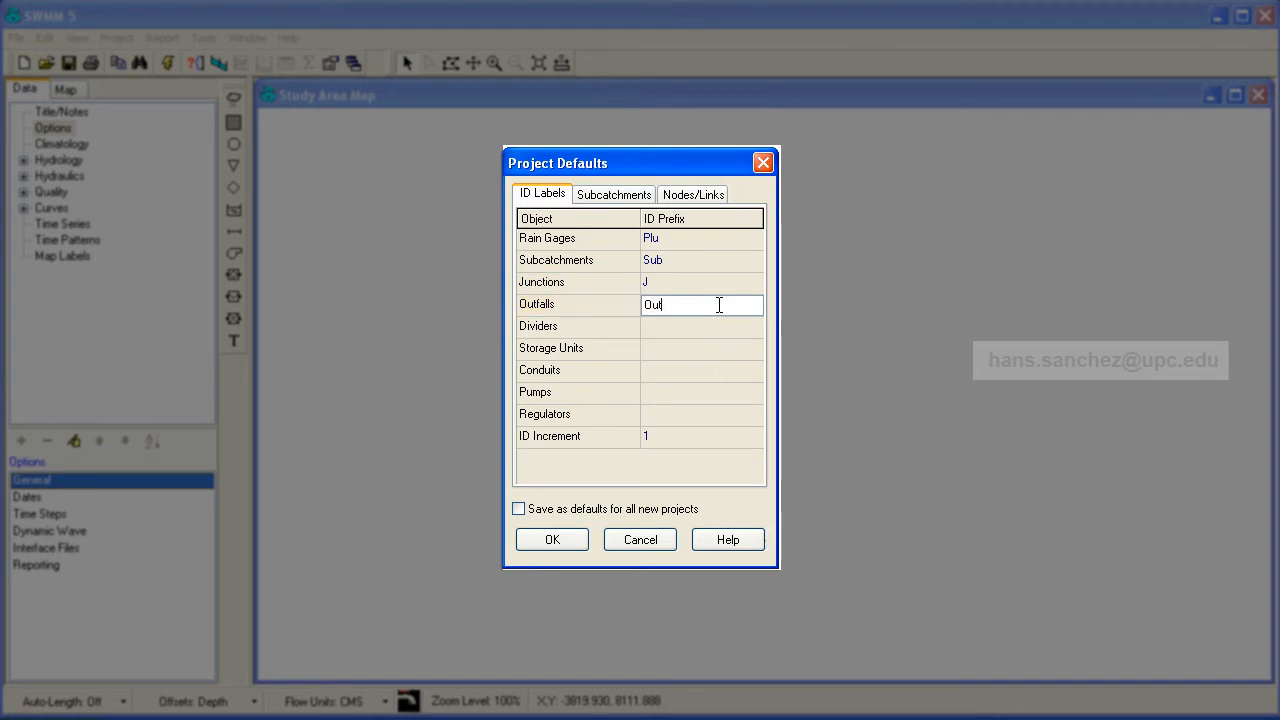
left_click(697, 368)
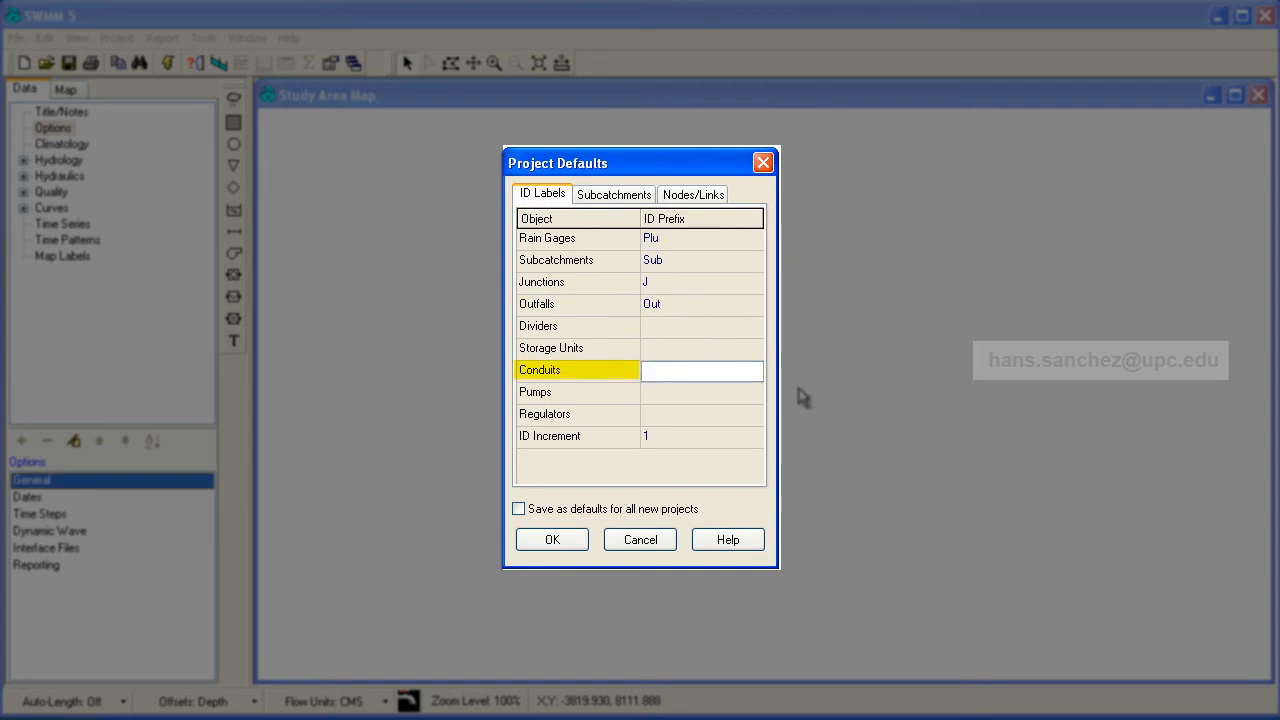
type("C")
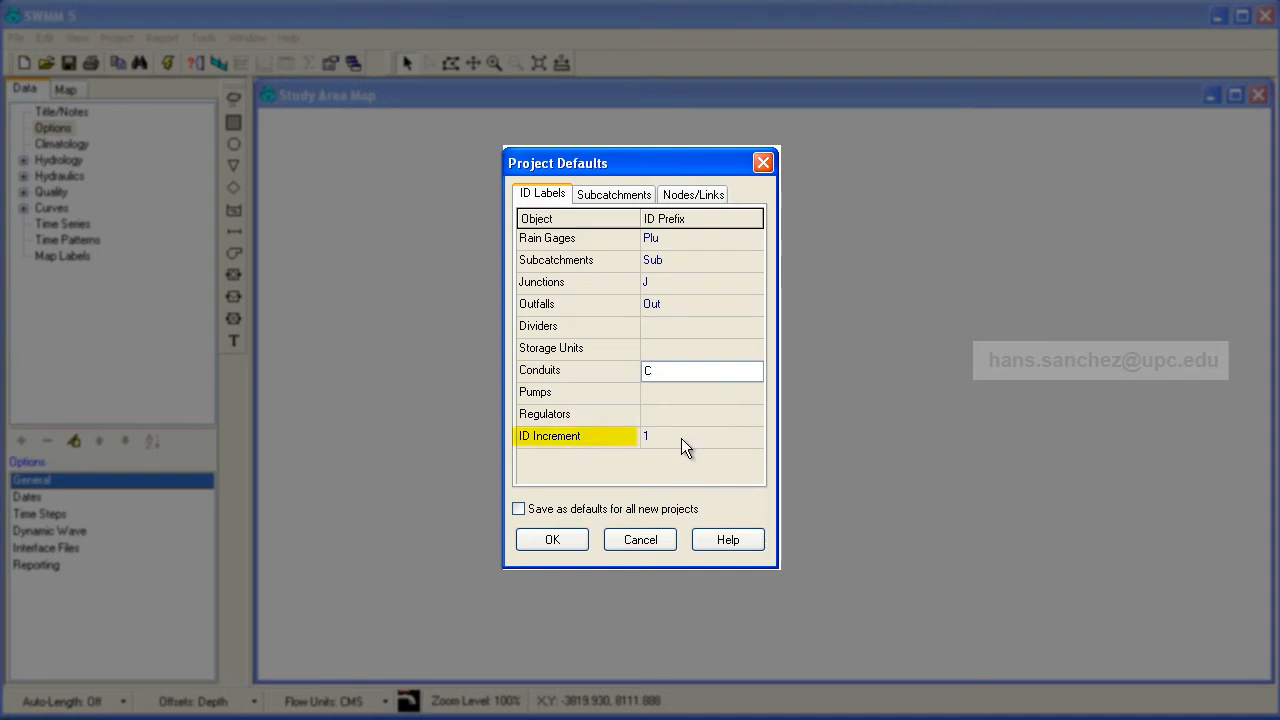
left_click(562, 537)
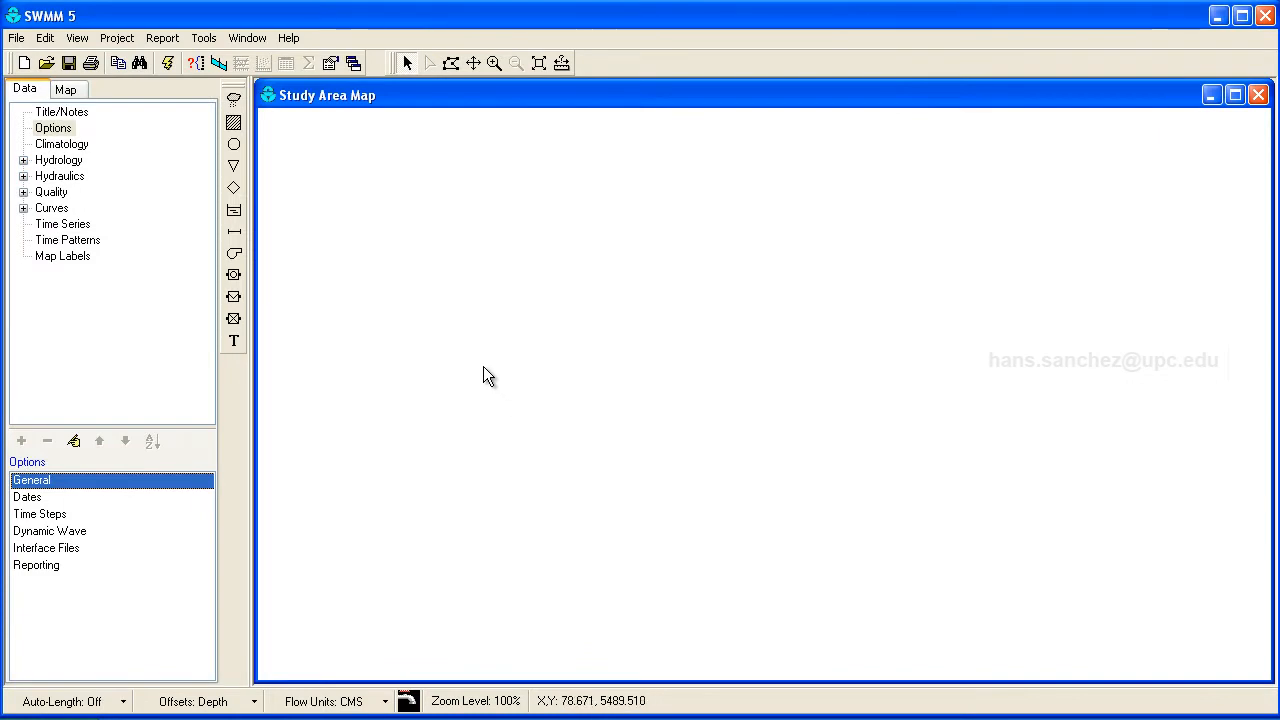
Step: In the map options, set the subcatchment outline thickness to 3 and increase the node size
left_click(330, 66)
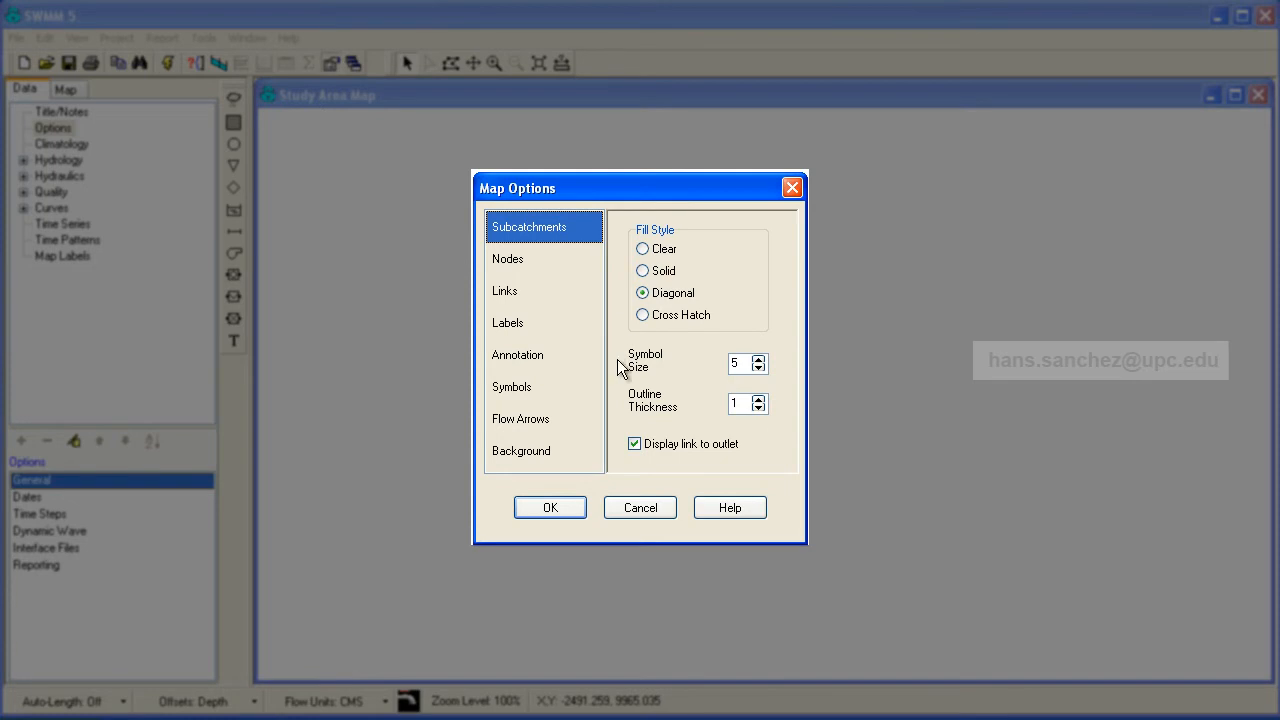
left_click(758, 399)
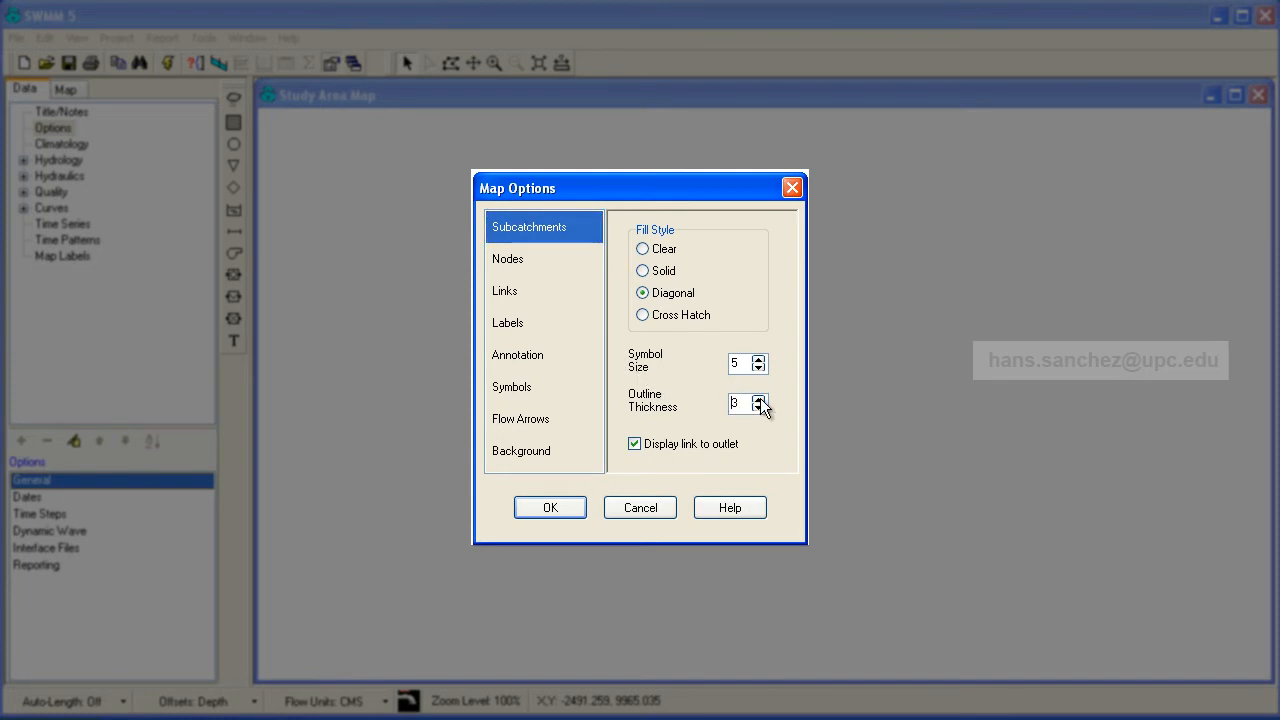
left_click(518, 262)
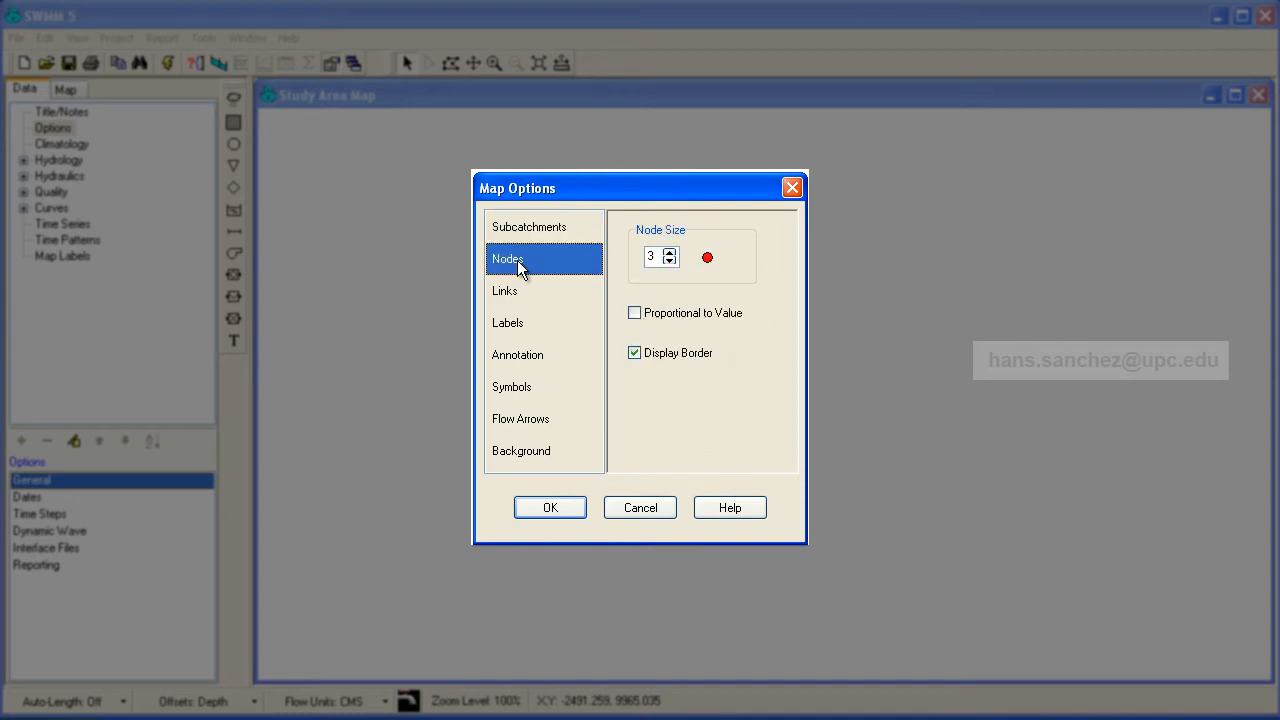
left_click(670, 253)
left_click(670, 253)
Step: Increase the size of the links on the map
left_click(539, 291)
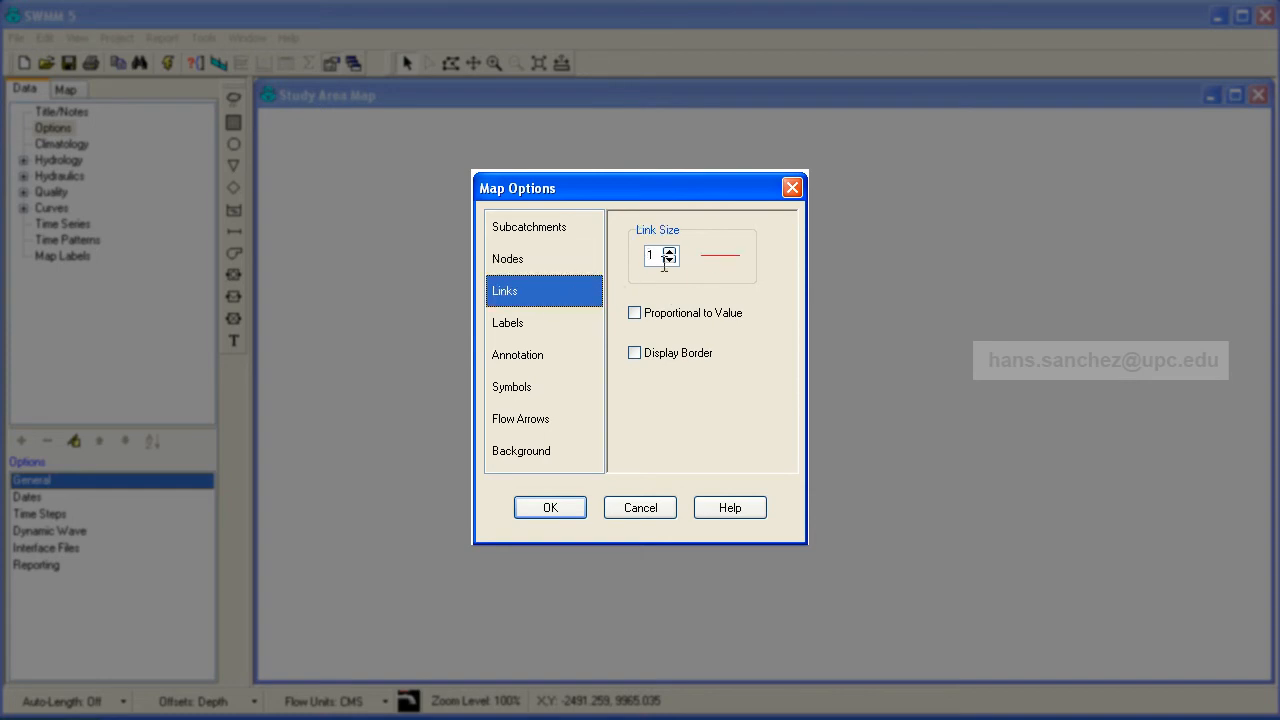
left_click(670, 252)
left_click(670, 252)
Step: Enable map annotations for rain gage, subcatchment, node and link IDs with a font size of 12
left_click(556, 360)
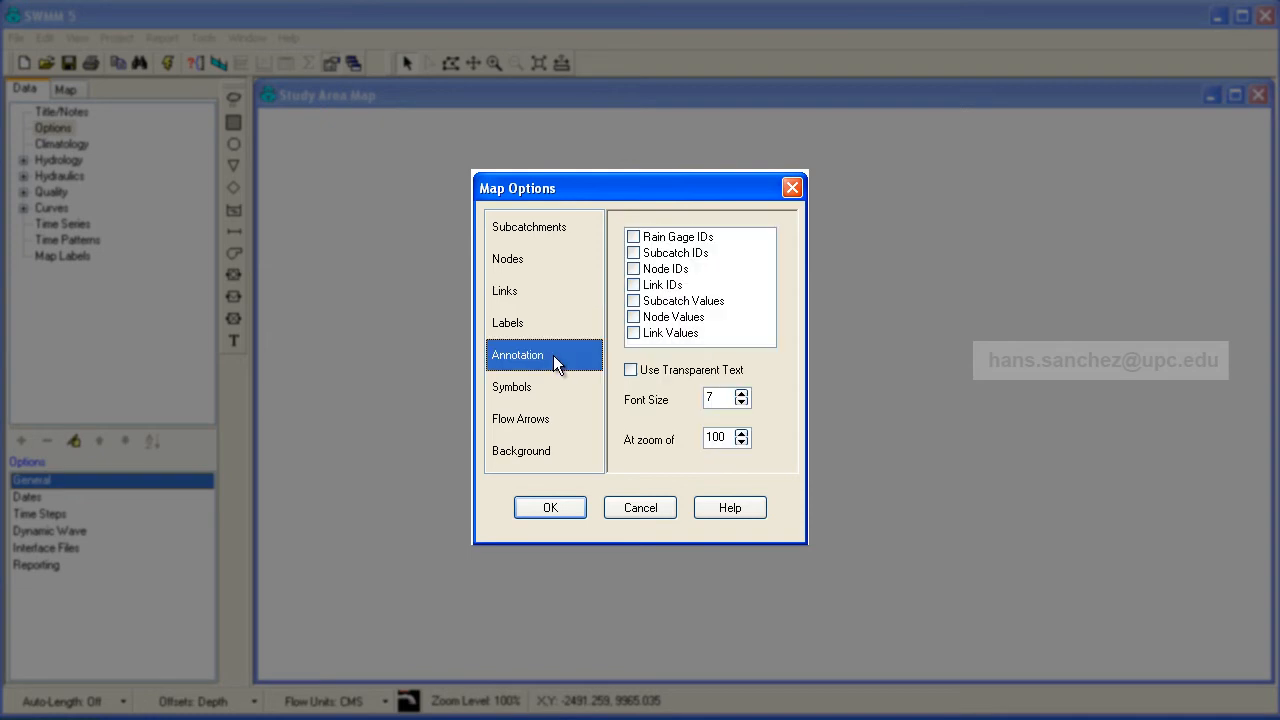
left_click(633, 237)
left_click(633, 253)
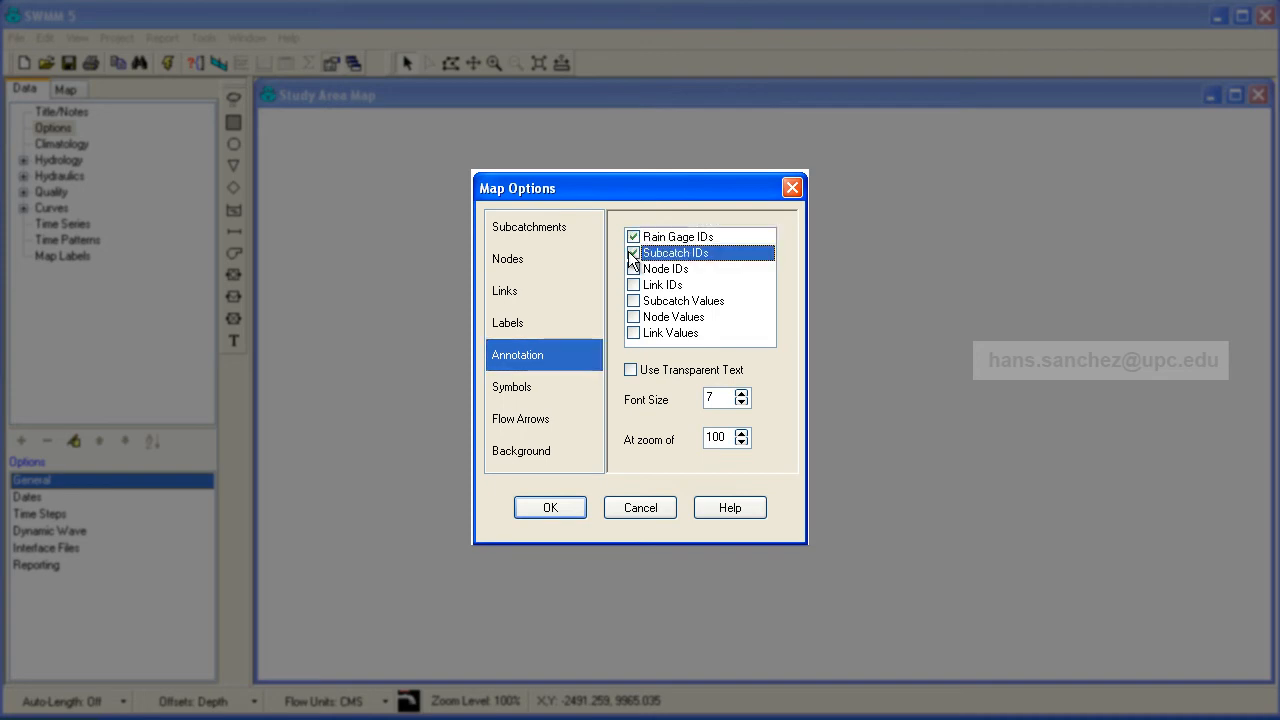
left_click(633, 269)
left_click(633, 285)
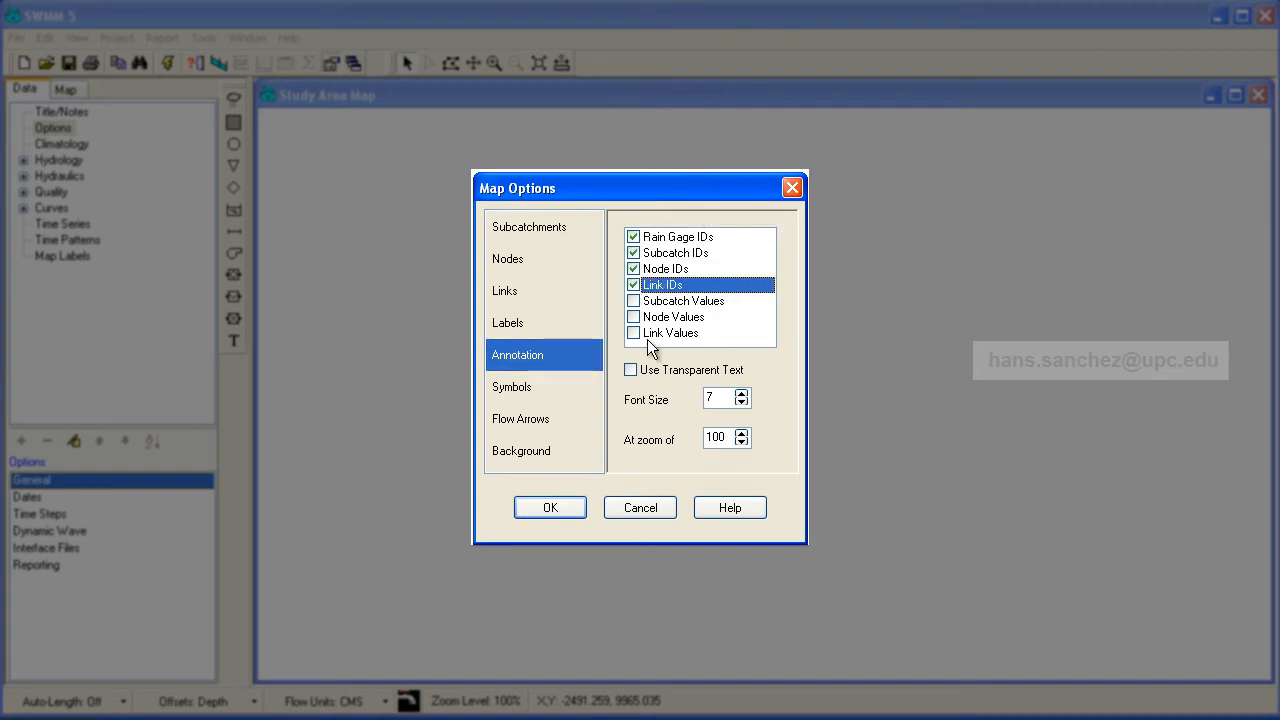
left_click(742, 402)
left_click(742, 402)
left_click(742, 402)
left_click(742, 395)
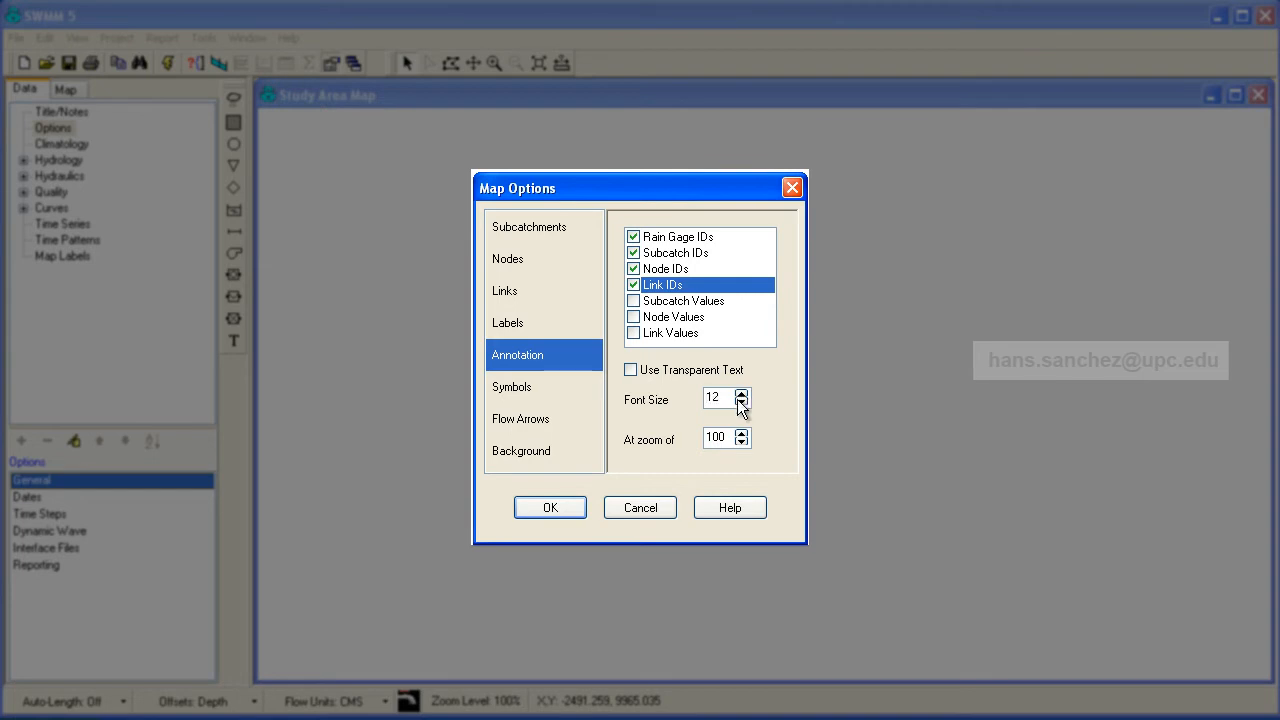
Step: Set the flow arrows to the Filled style with arrow size 10 and apply the map options
left_click(536, 424)
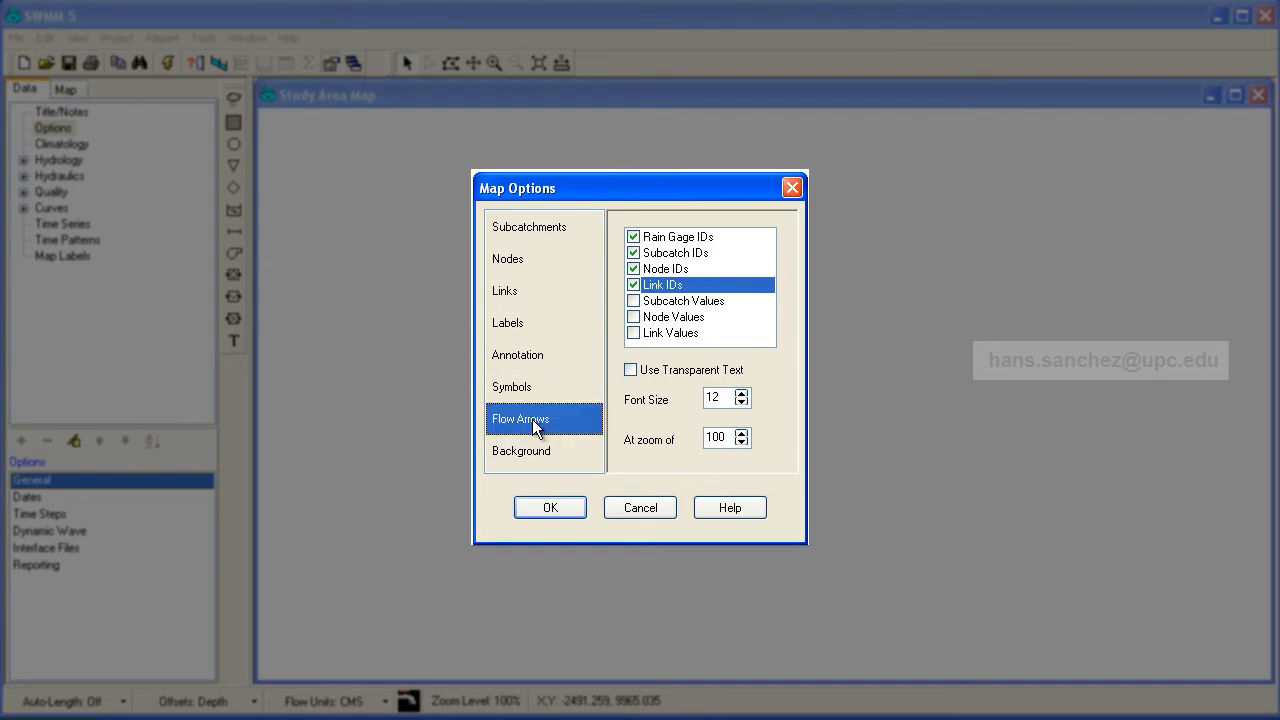
left_click(532, 419)
left_click(646, 311)
left_click(763, 376)
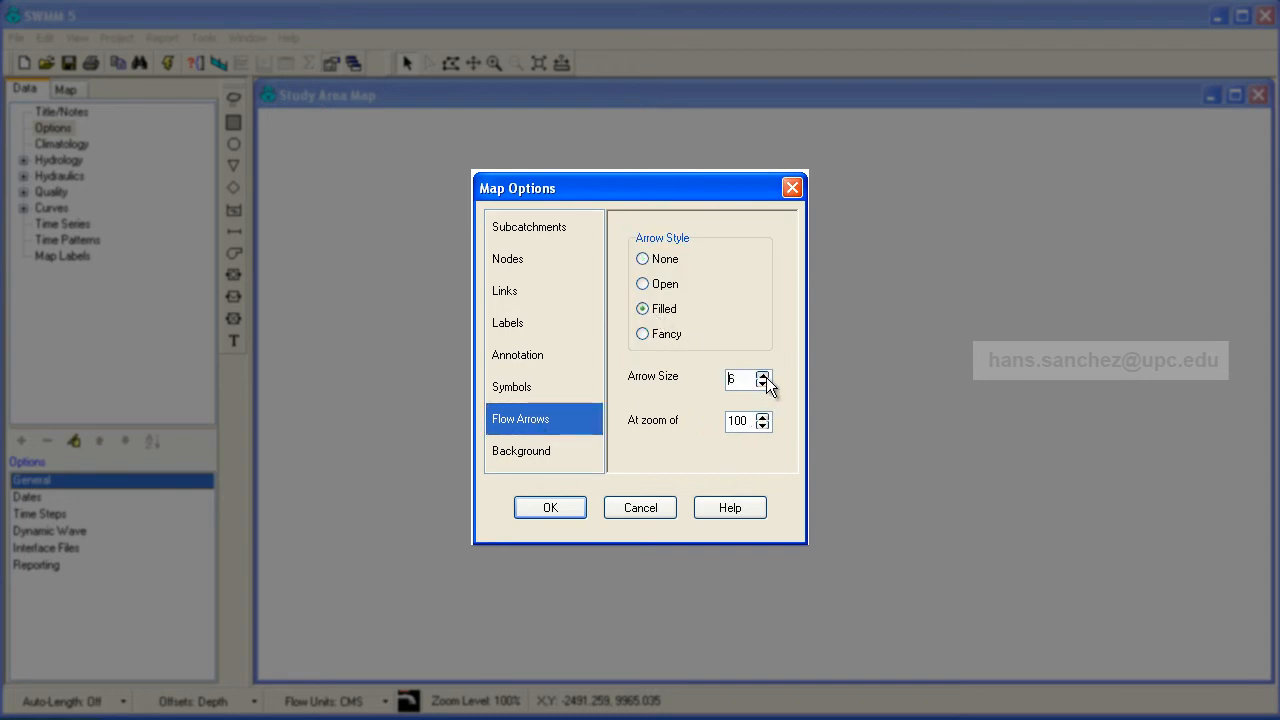
left_click(764, 376)
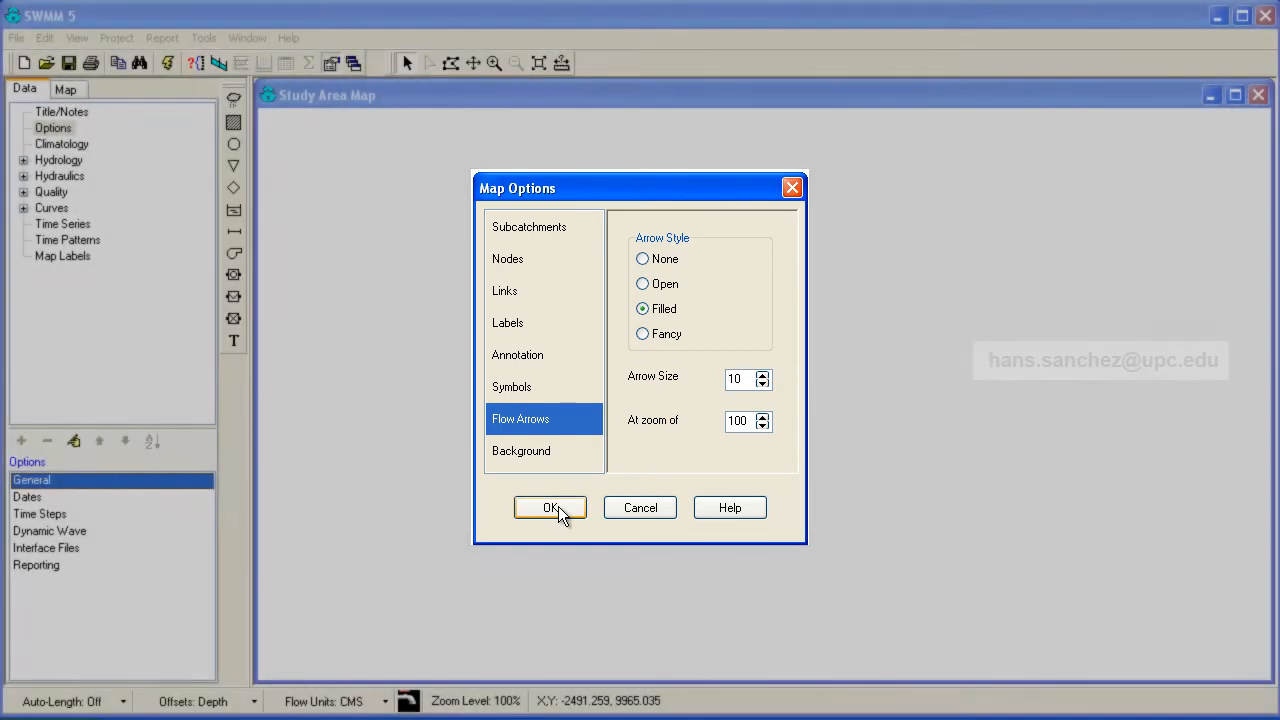
left_click(556, 508)
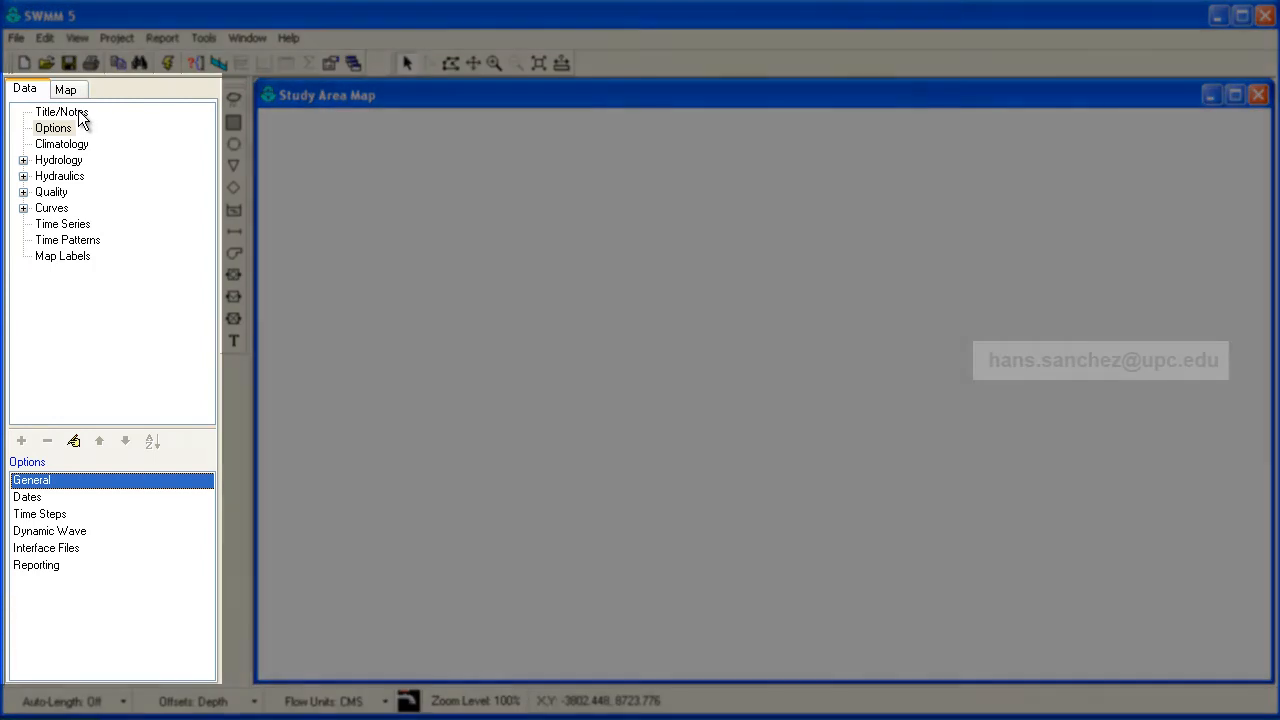
Step: Enter "Ejemplo Básico" as the project's title
left_click(62, 112)
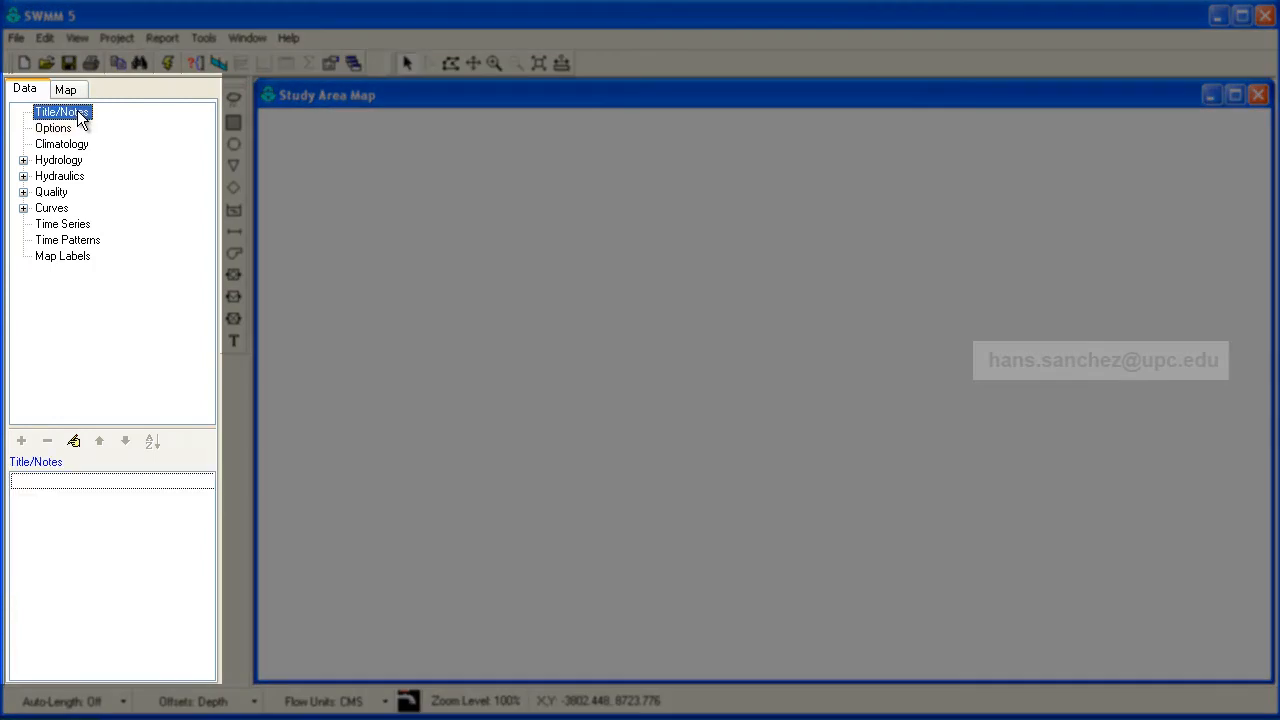
left_click(74, 443)
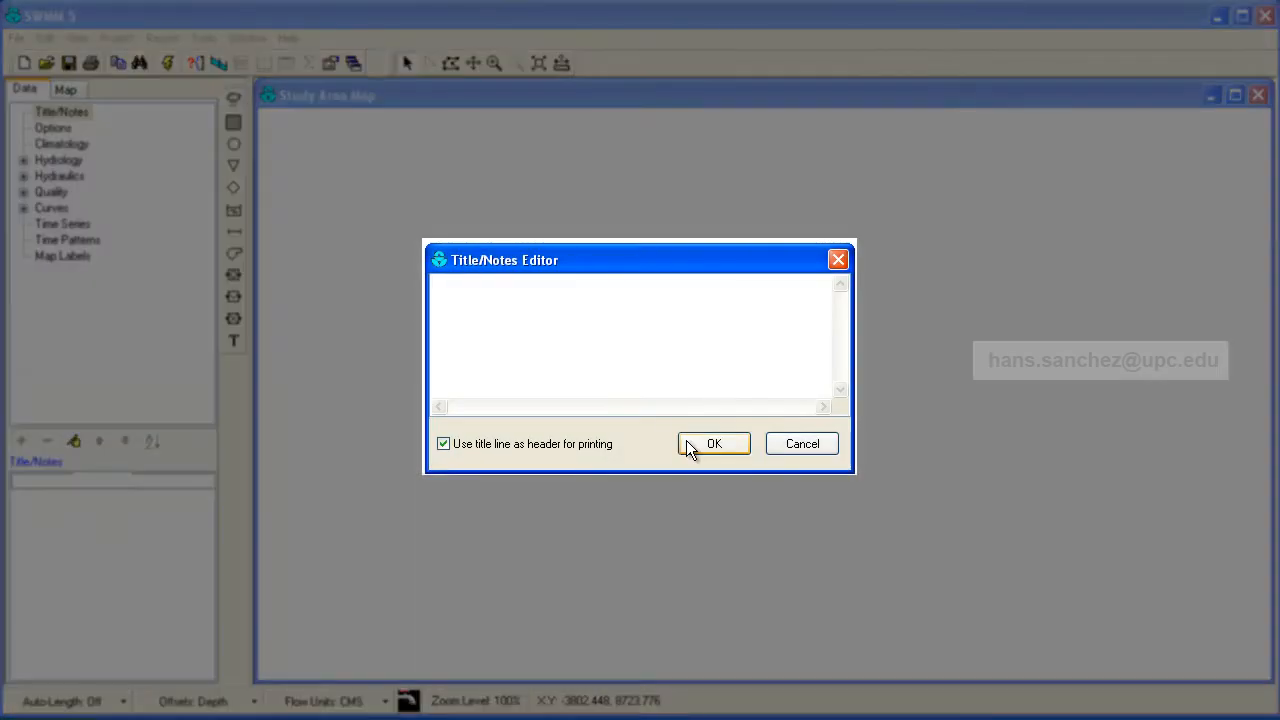
type("Ejemplo Básico")
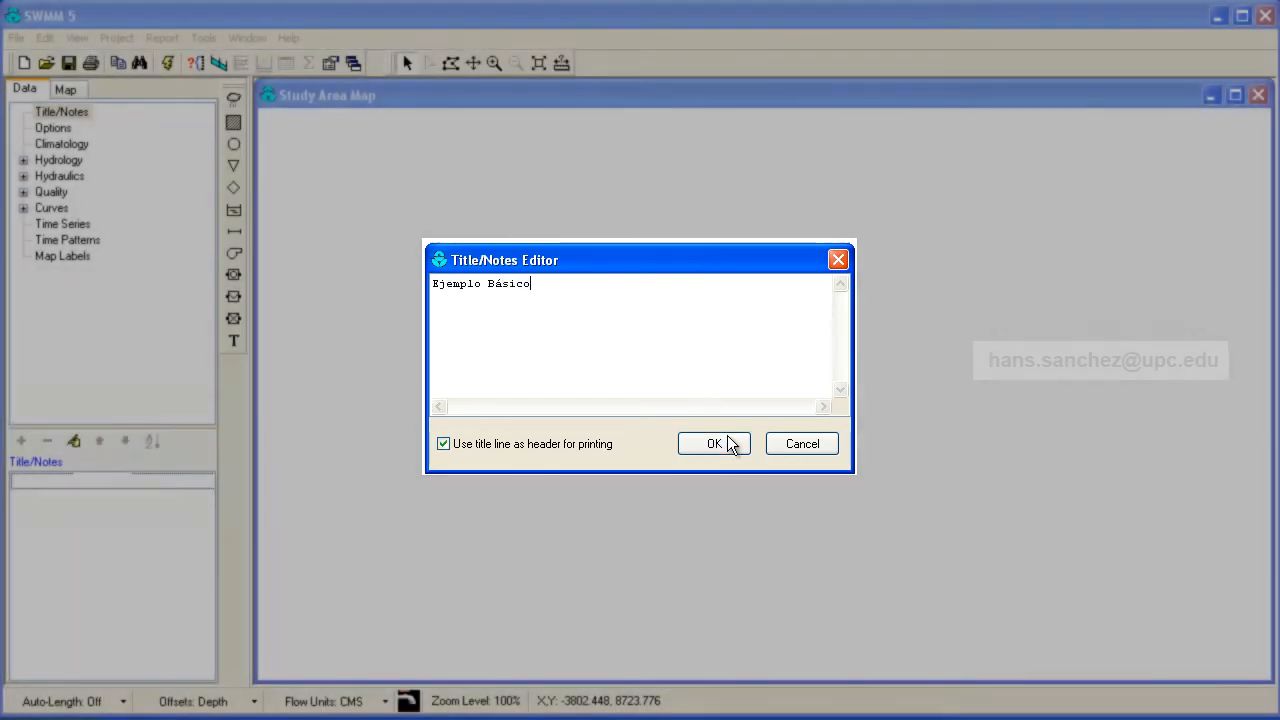
left_click(728, 443)
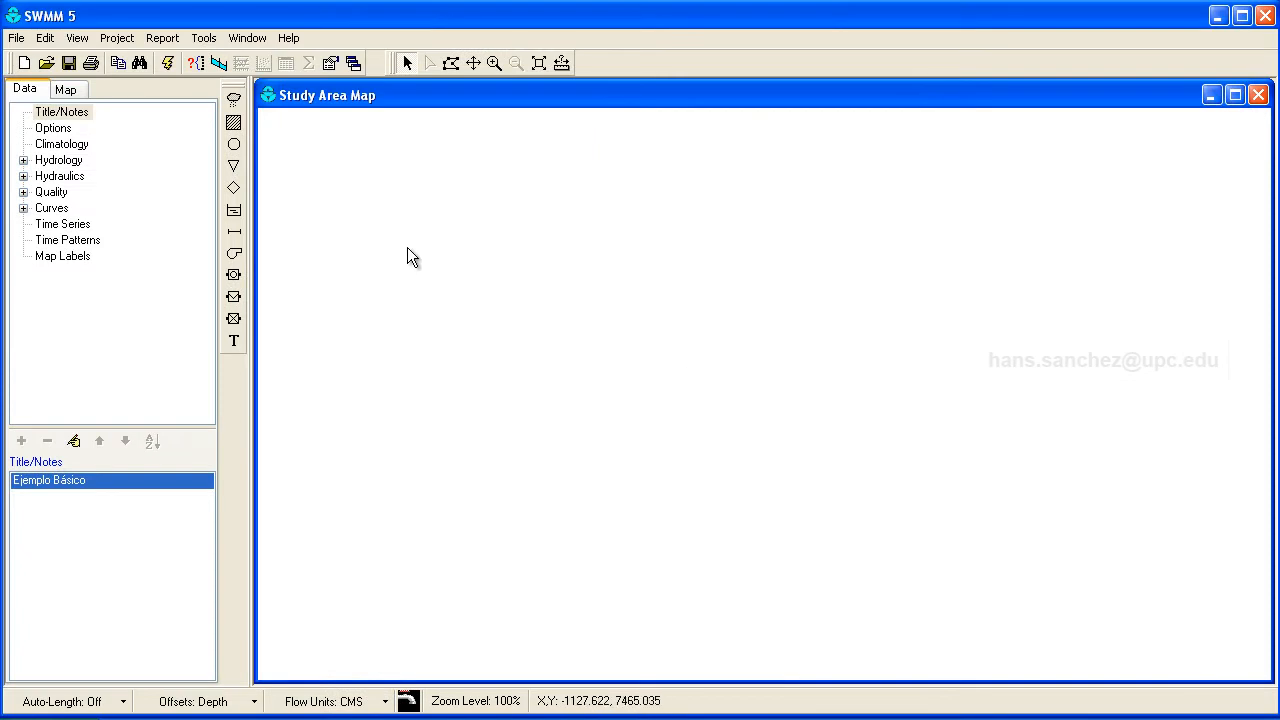
Step: Save the project in the practica folder under the file name Ejemplo
left_click(68, 63)
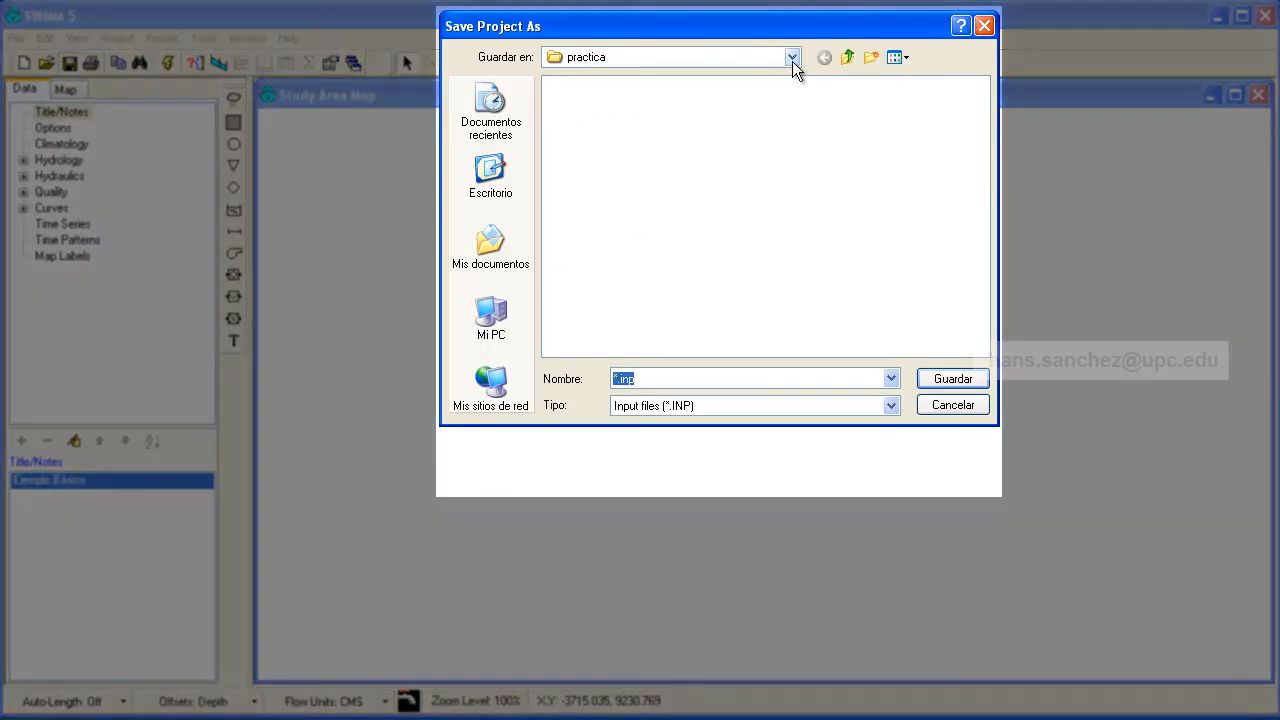
left_click(792, 58)
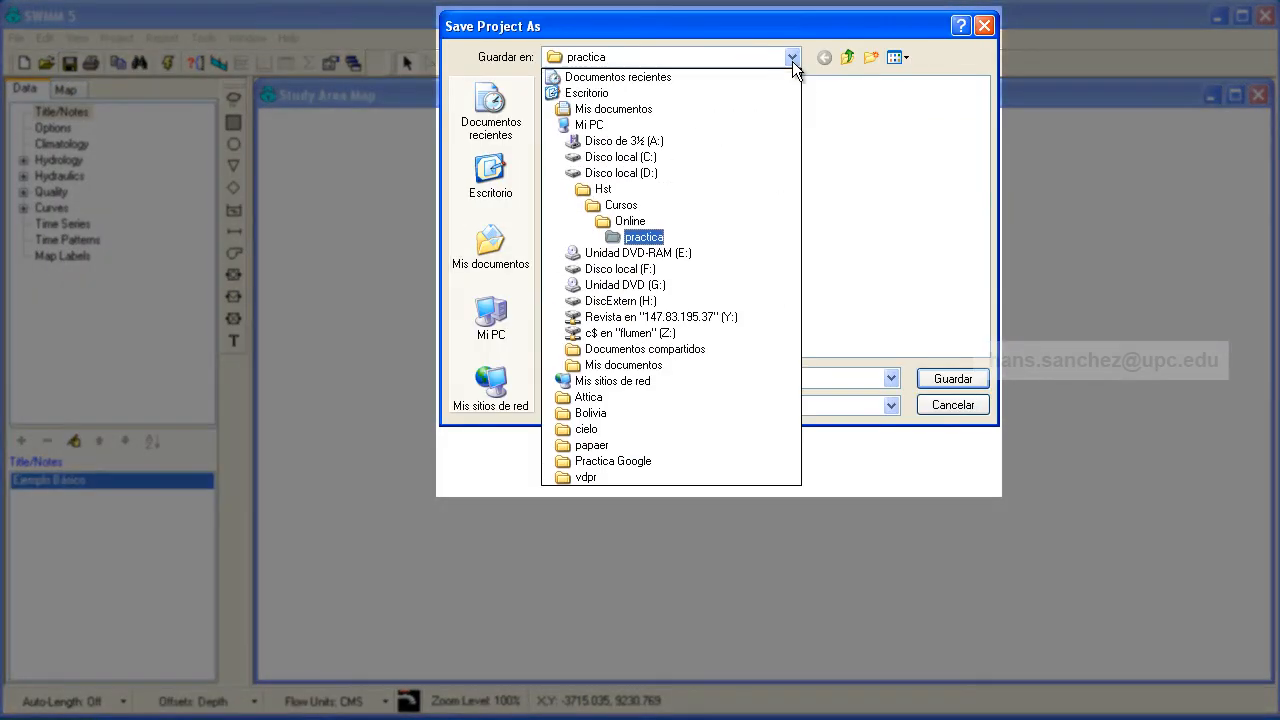
left_click(792, 58)
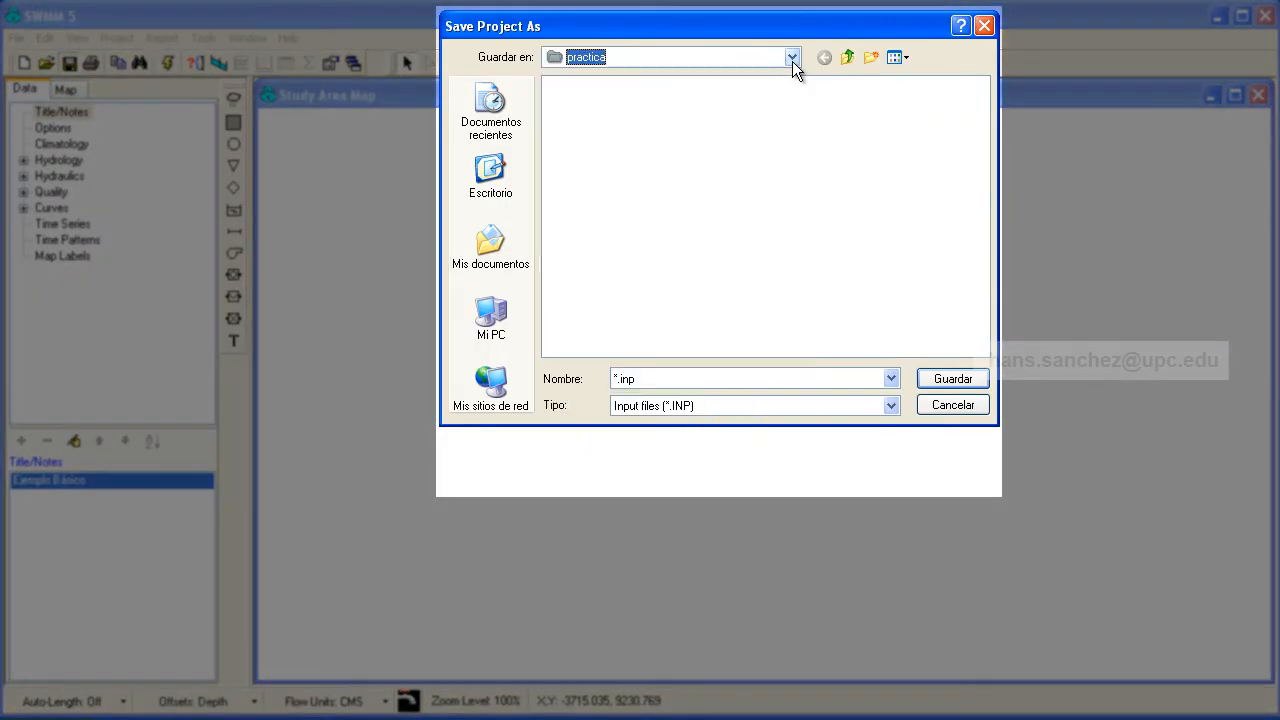
double_click(663, 380)
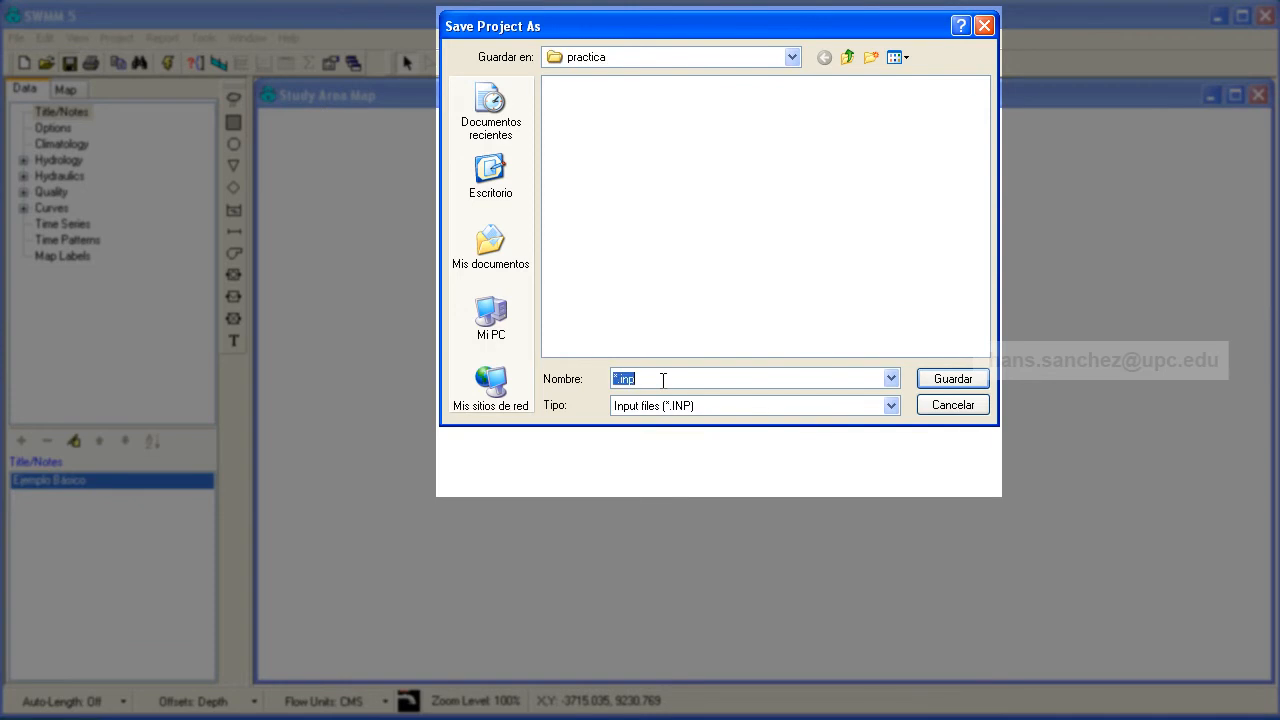
type("Ejemplo")
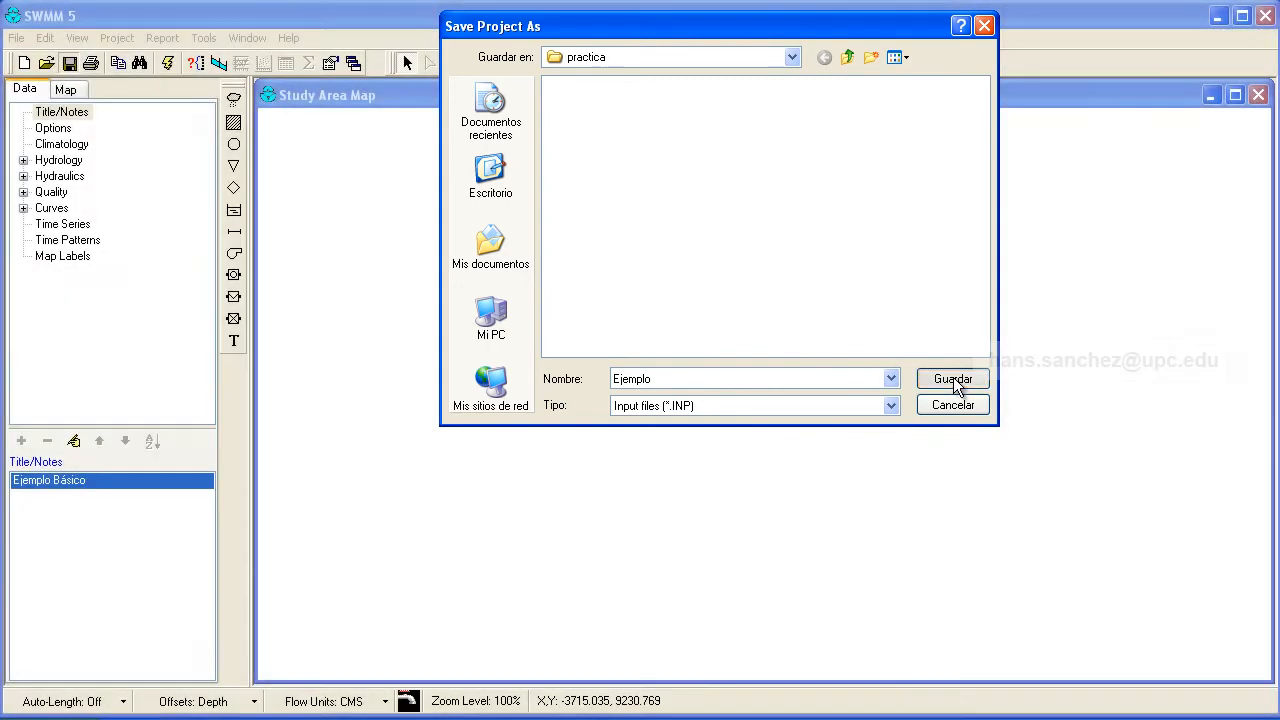
left_click(953, 379)
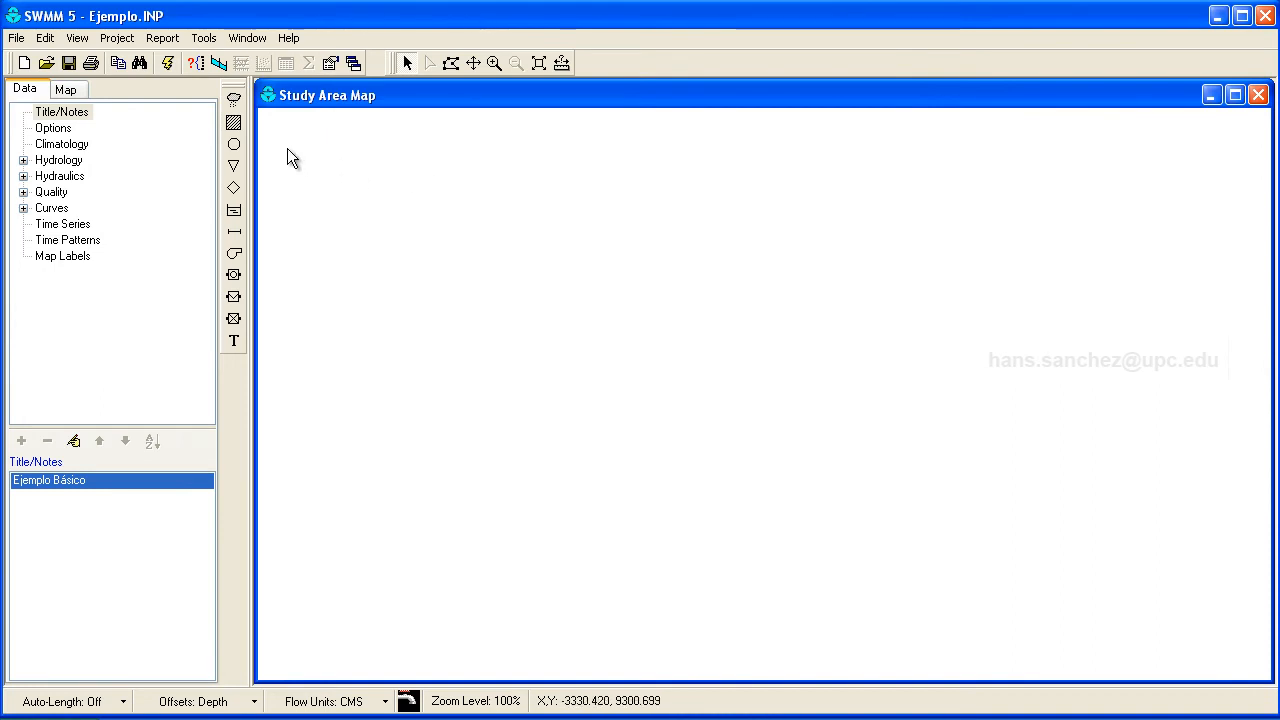
Step: Draw the first subcatchment as a closed five-sided polygon in the upper-left part of the study area map
left_click(234, 124)
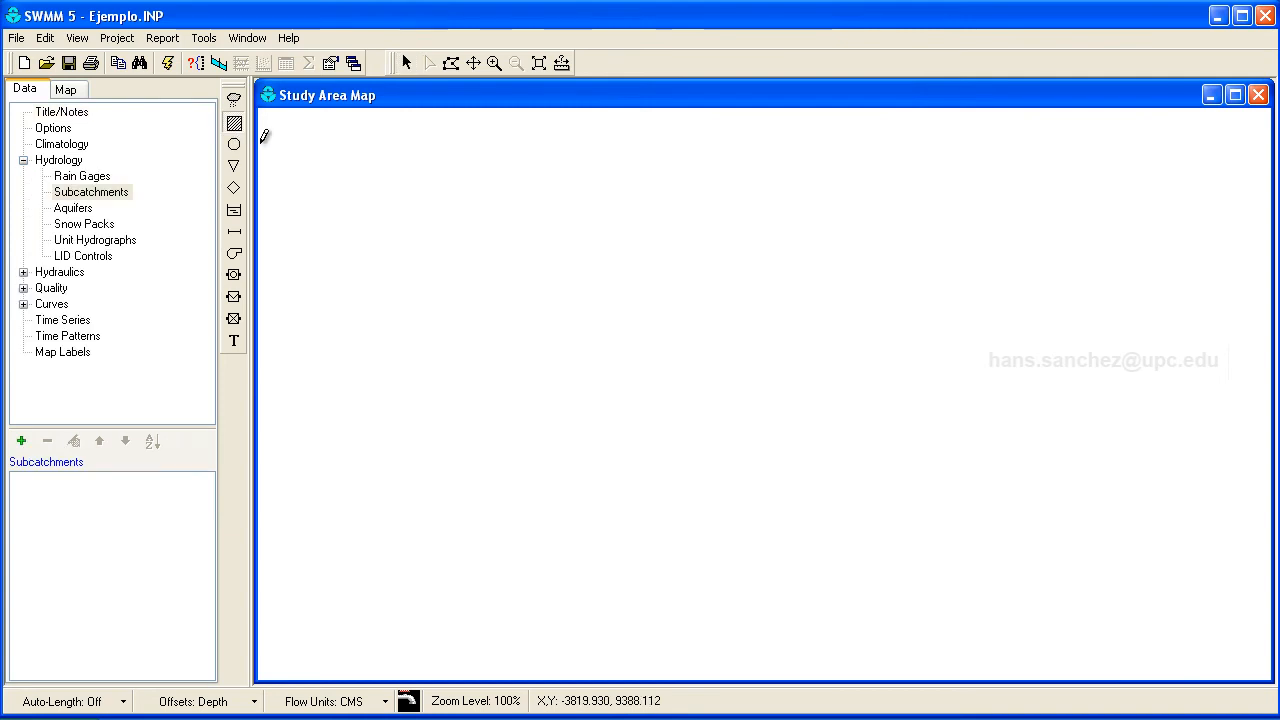
left_click(428, 218)
left_click(378, 312)
left_click(453, 398)
left_click(586, 335)
left_click(583, 244)
right_click(583, 244)
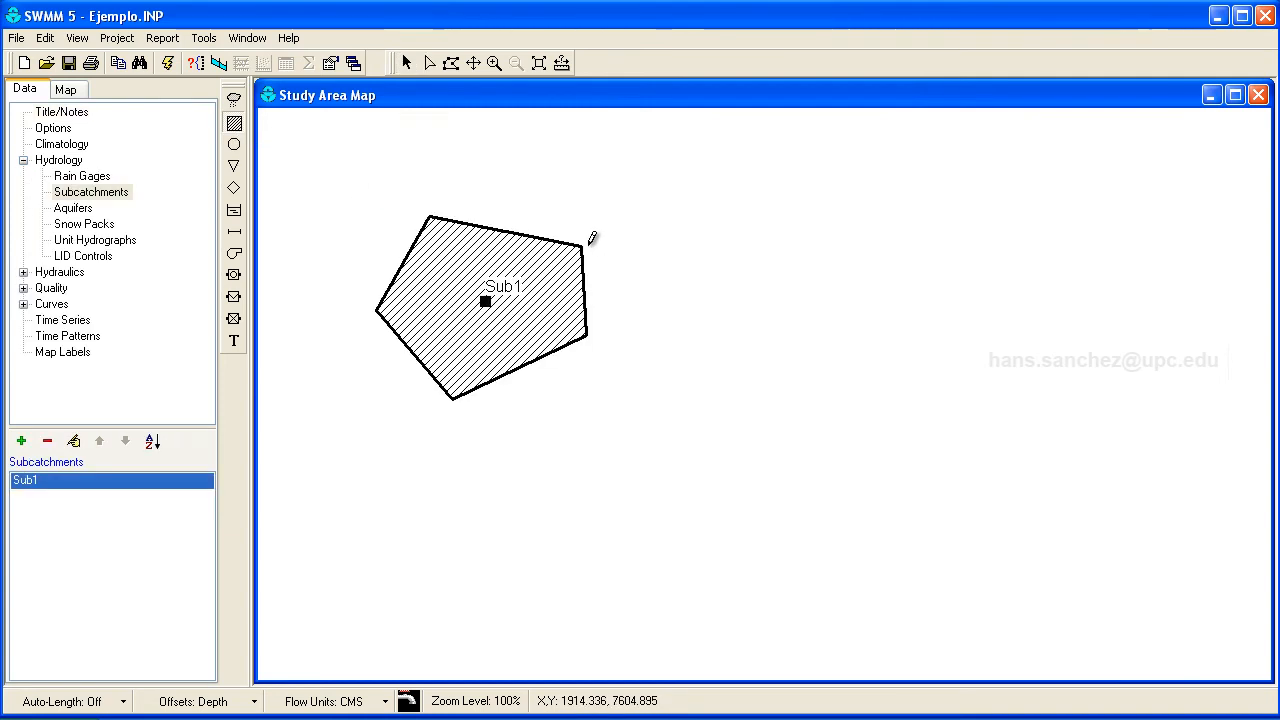
Step: Draw a second five-sided subcatchment on the right side of the map, slightly lower than Sub1
left_click(906, 282)
left_click(830, 353)
left_click(855, 437)
left_click(1038, 344)
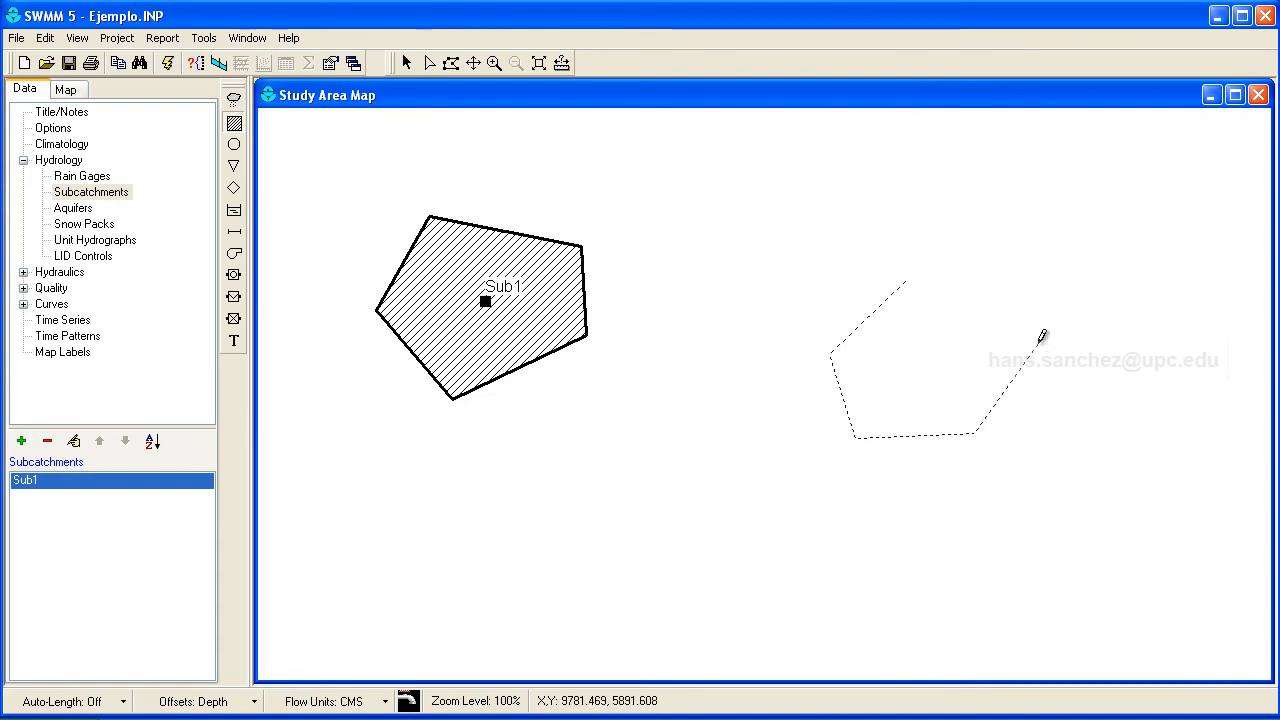
right_click(1040, 340)
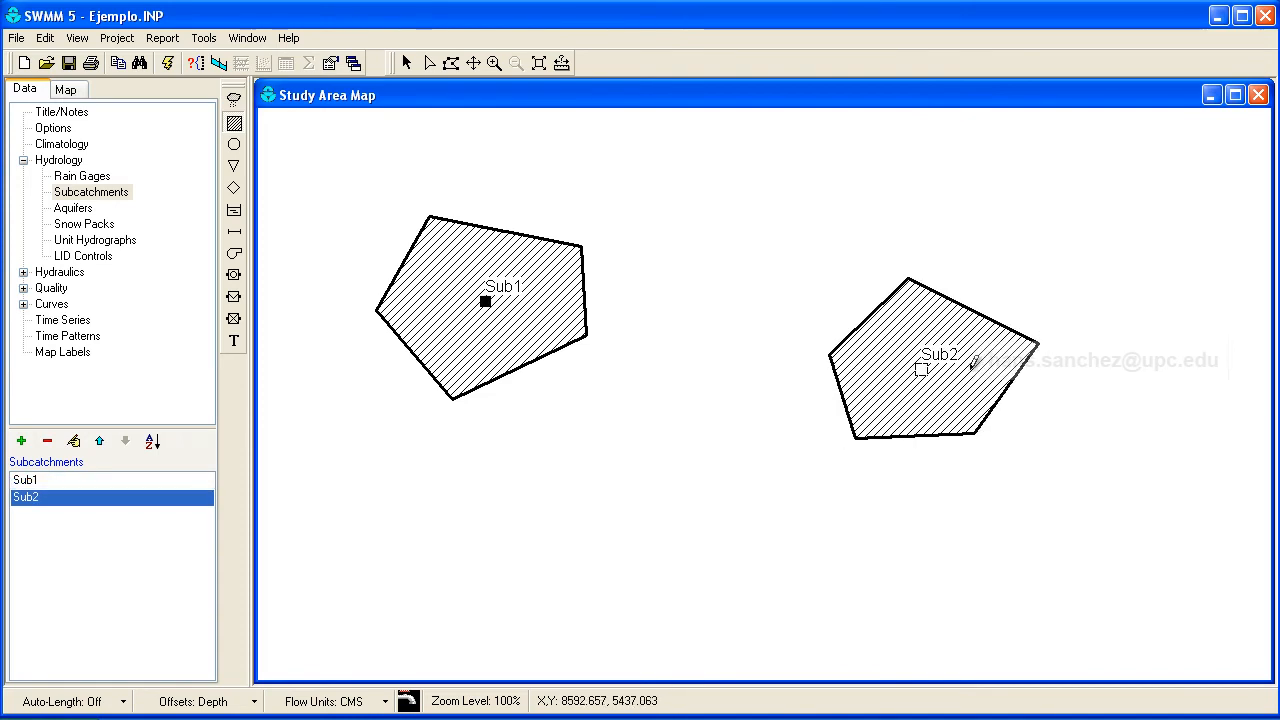
Step: Draw a third five-sided subcatchment in the lower part of the map, below and to the right of Sub1
left_click(579, 503)
left_click(486, 575)
left_click(566, 637)
left_click(701, 637)
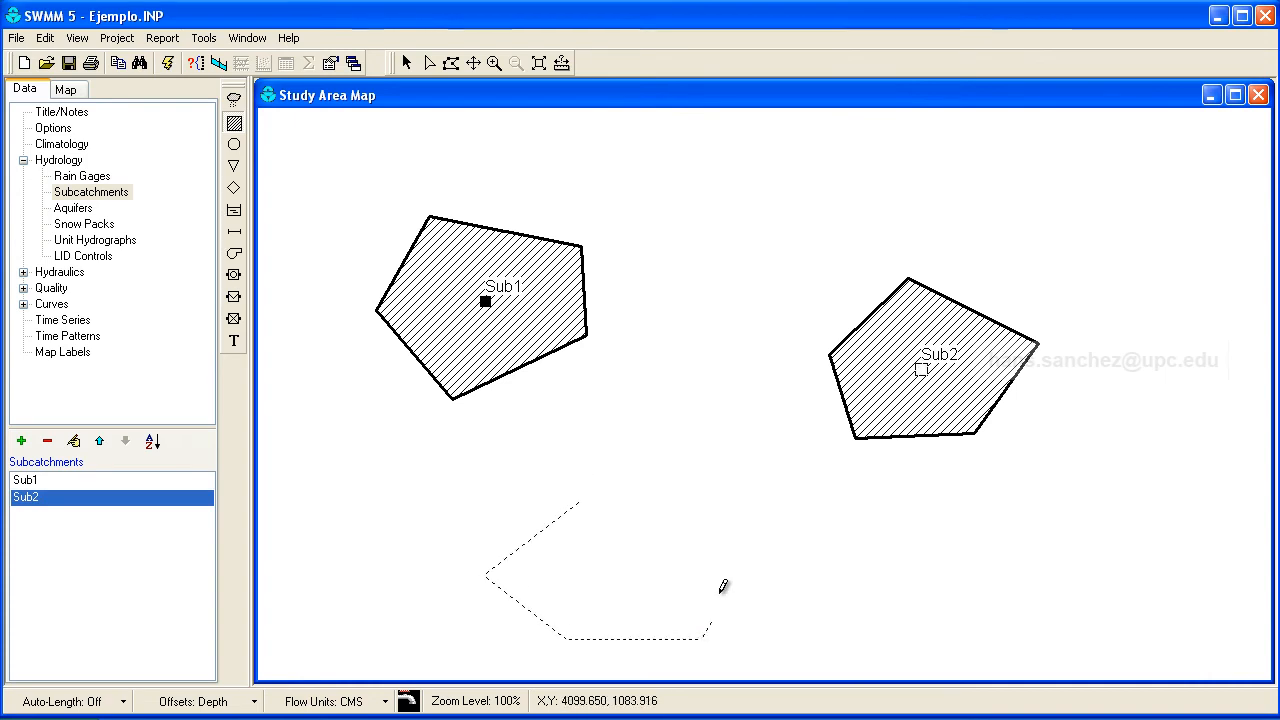
left_click(671, 517)
right_click(671, 517)
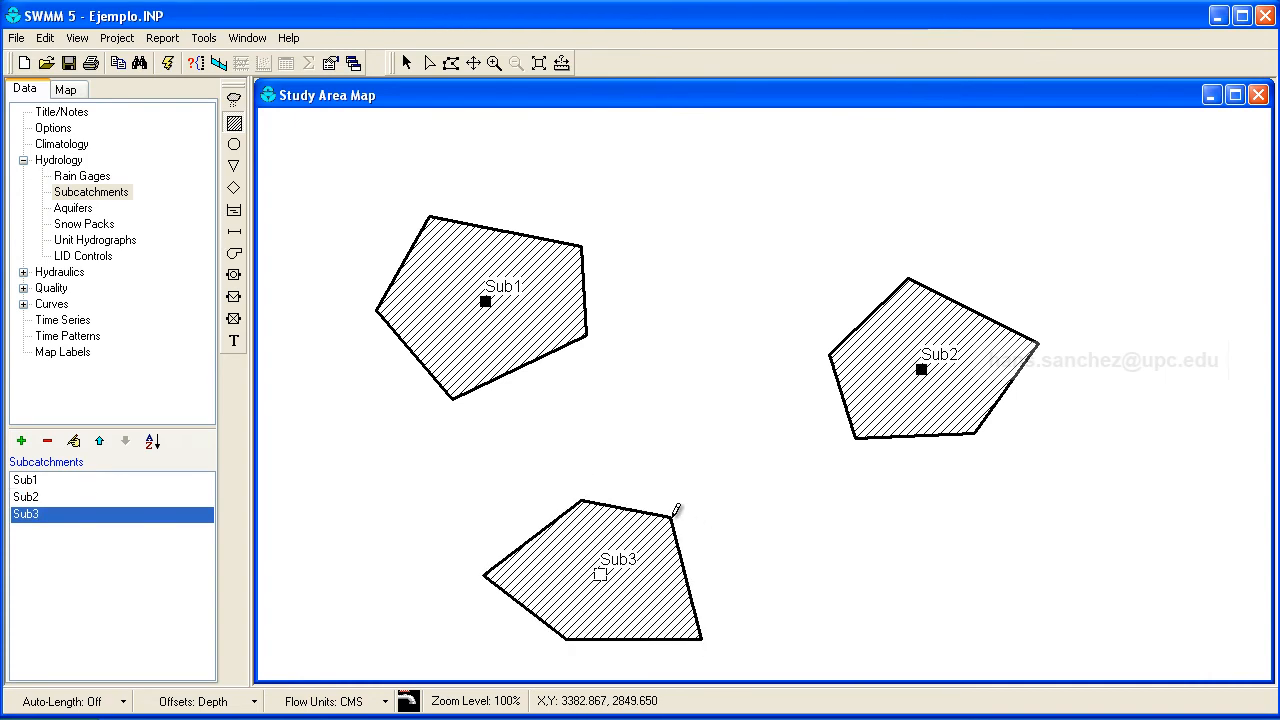
Step: Place three junctions descending diagonally between the subcatchments, and an outfall in the lower-right part of the map
left_click(234, 145)
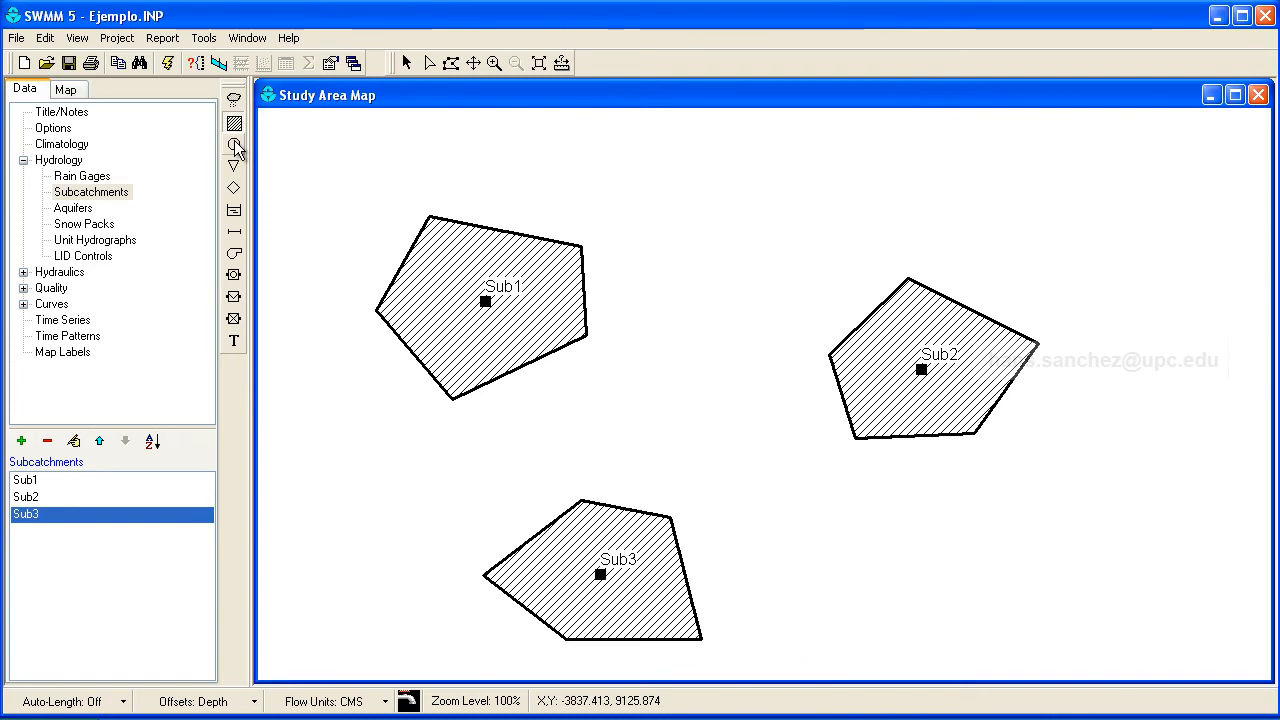
left_click(662, 342)
left_click(743, 497)
left_click(910, 597)
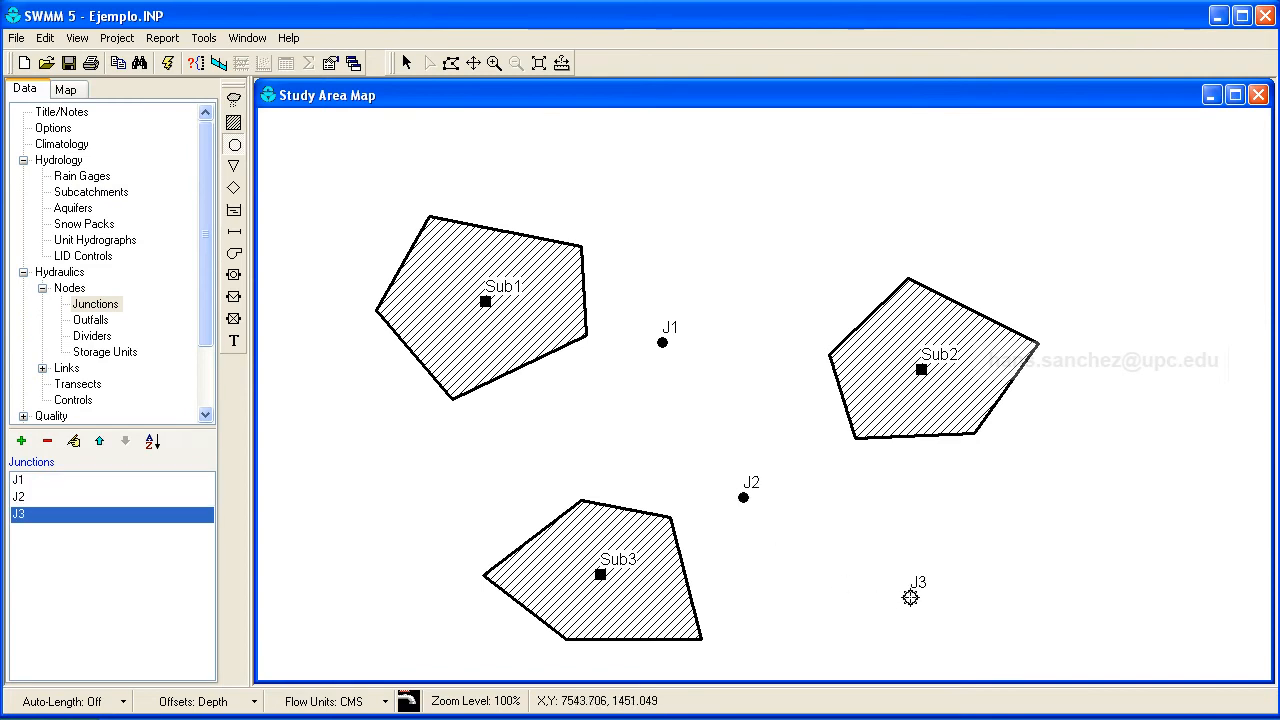
left_click(235, 167)
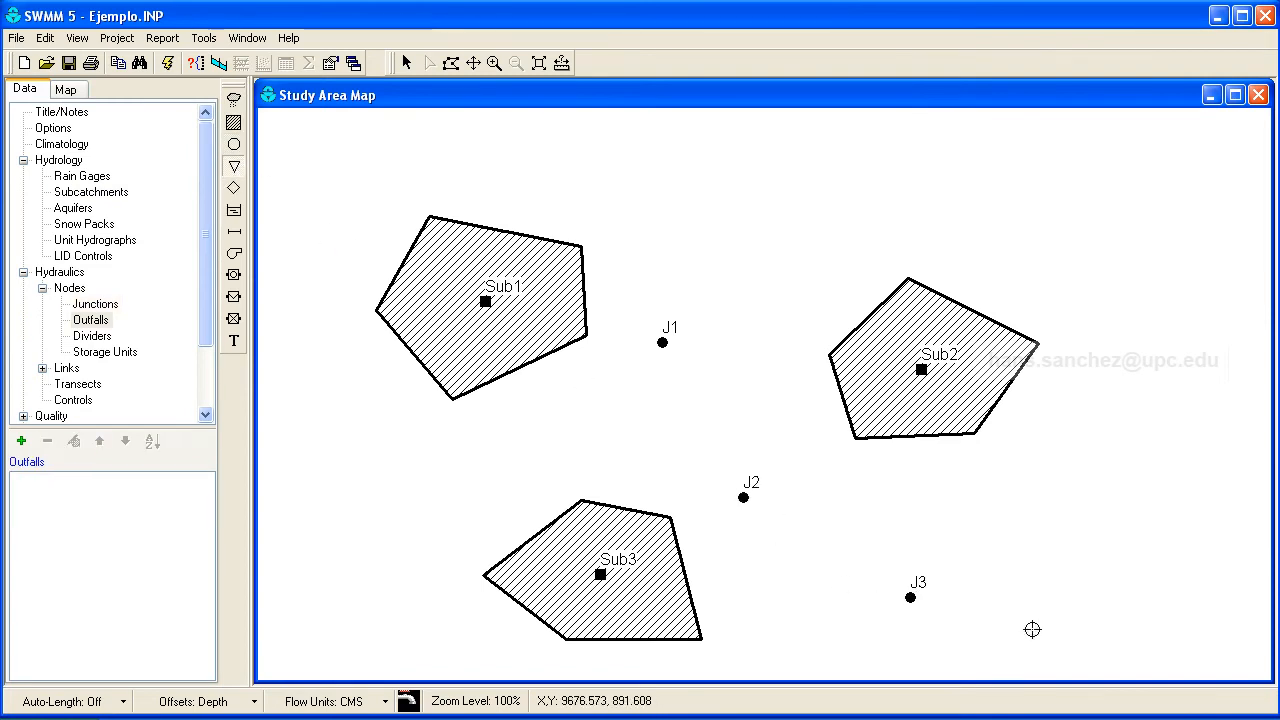
left_click(1102, 624)
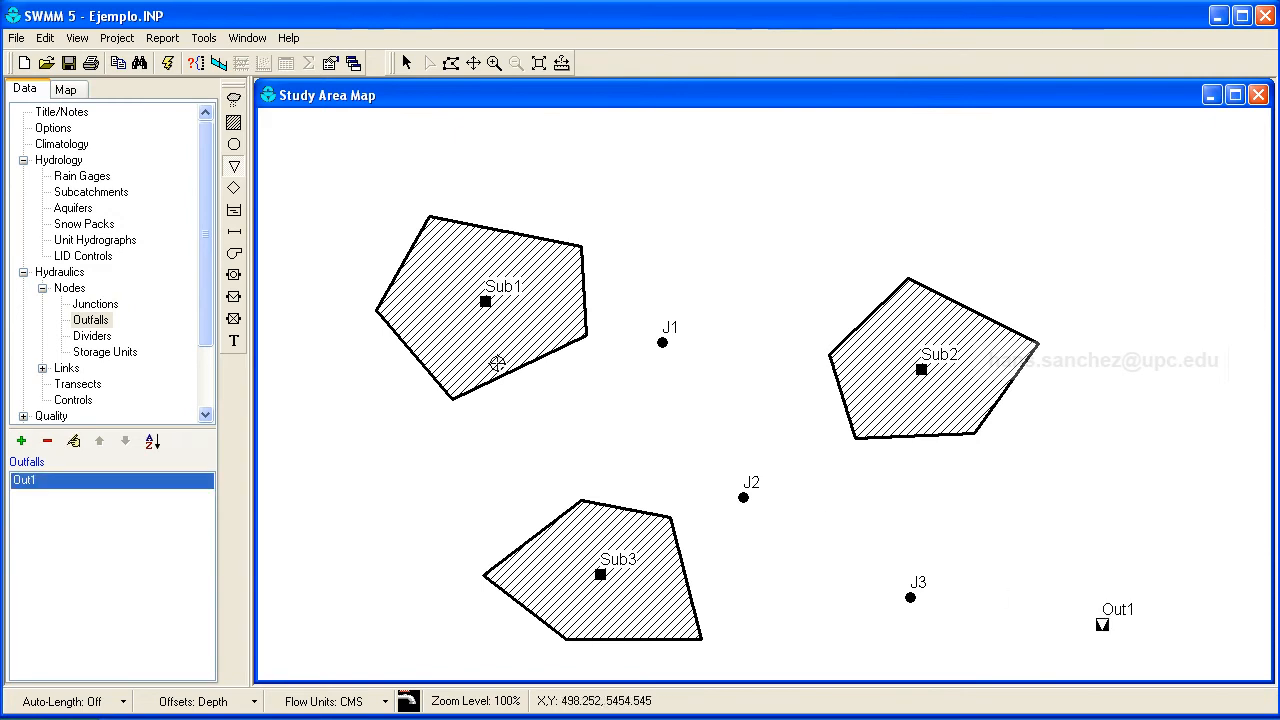
Step: Connect the nodes with three straight conduits, running from J1 to J2, J2 to J3, and J3 to Out1
left_click(234, 236)
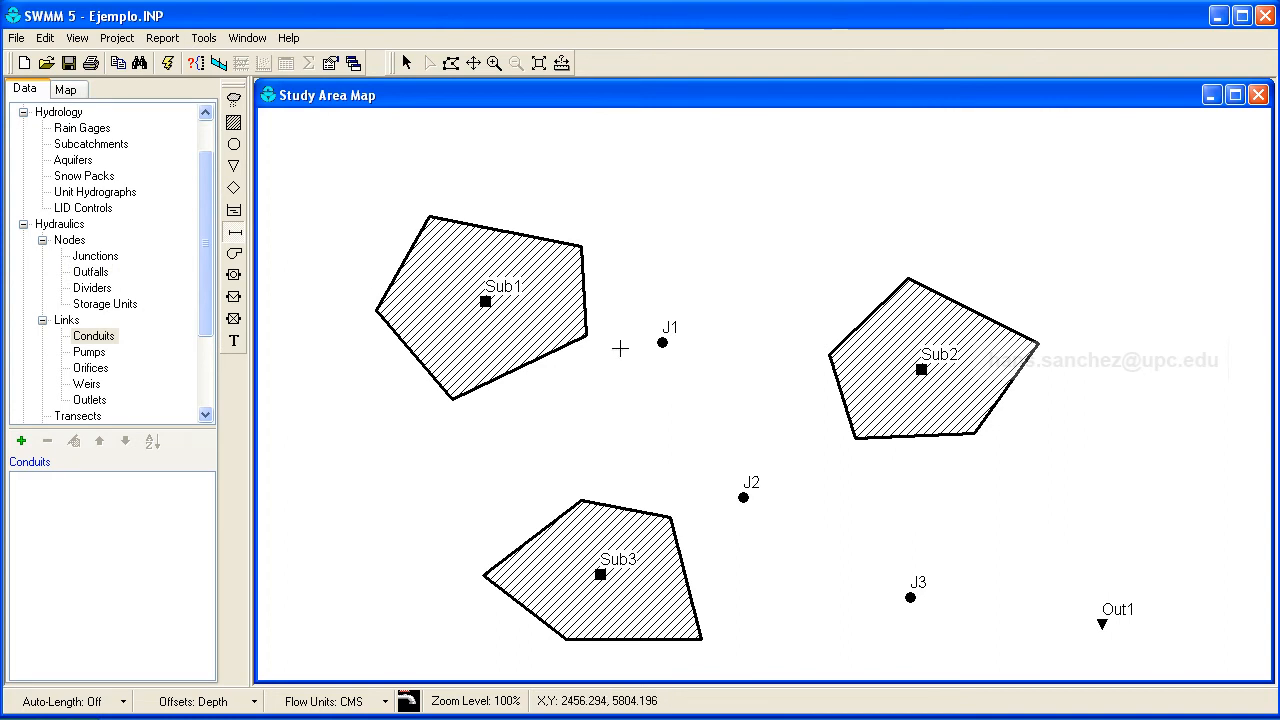
left_click(662, 342)
left_click(743, 497)
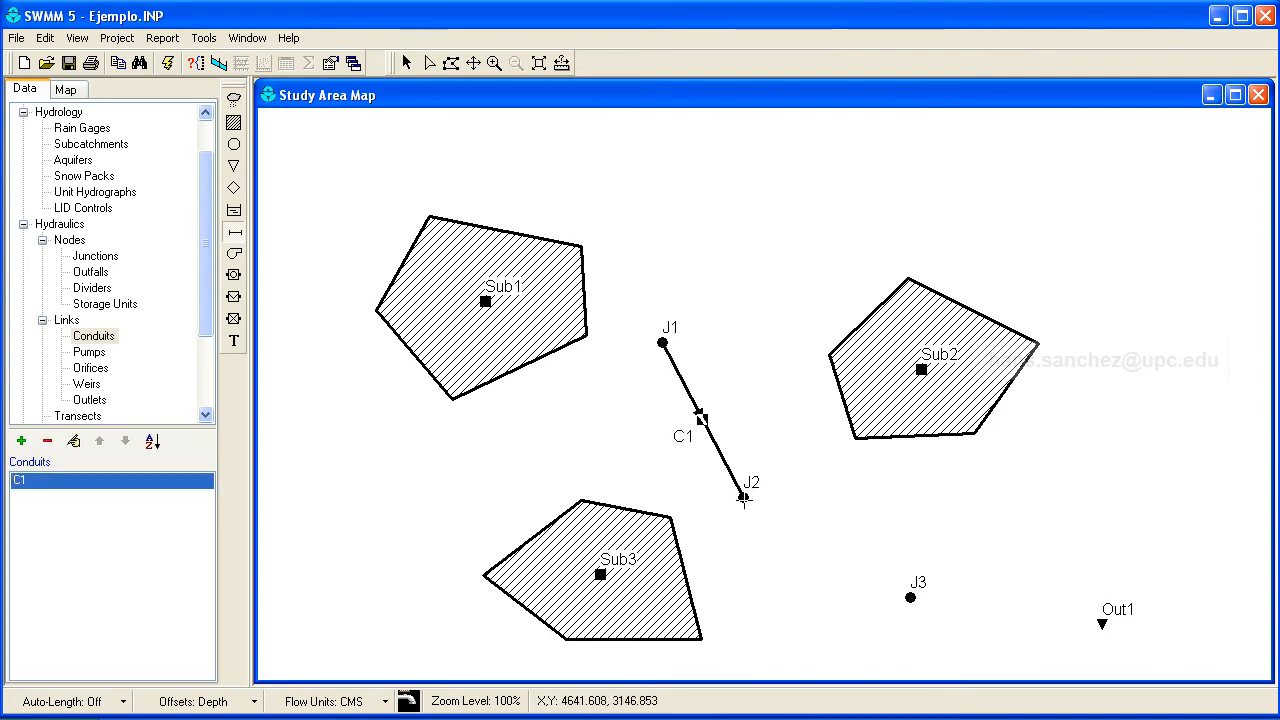
left_click(743, 497)
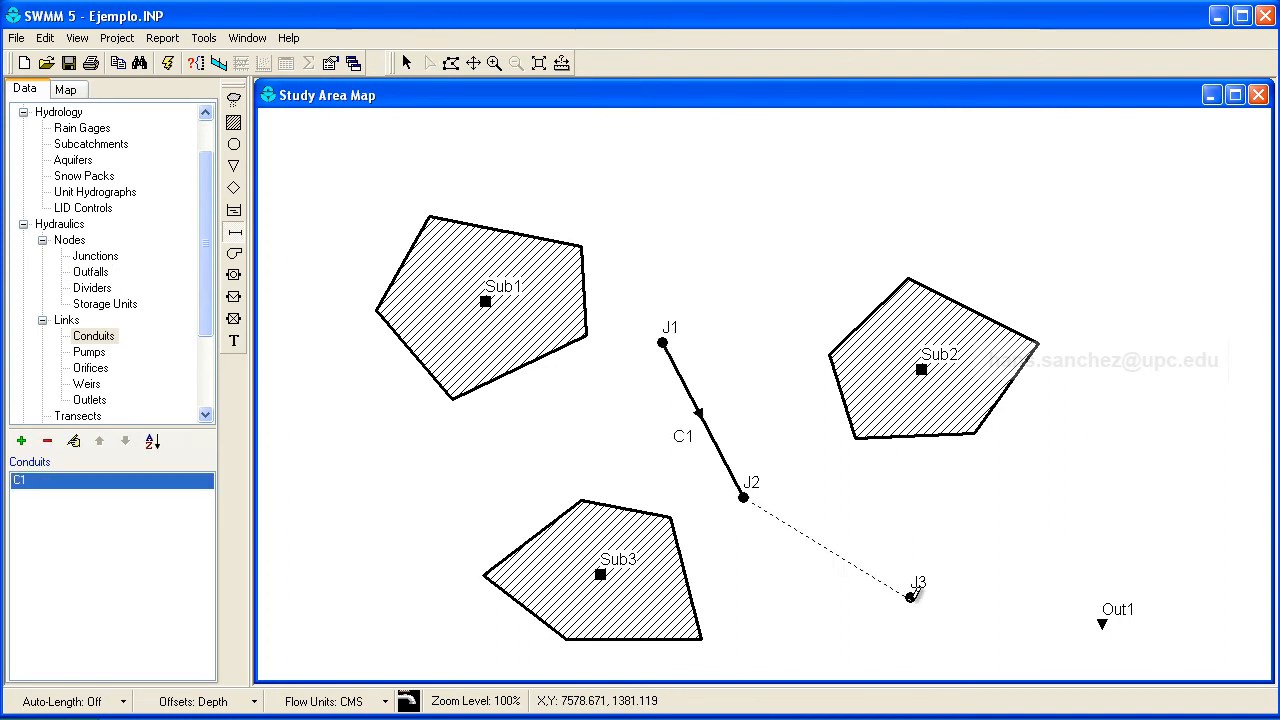
left_click(910, 597)
left_click(910, 597)
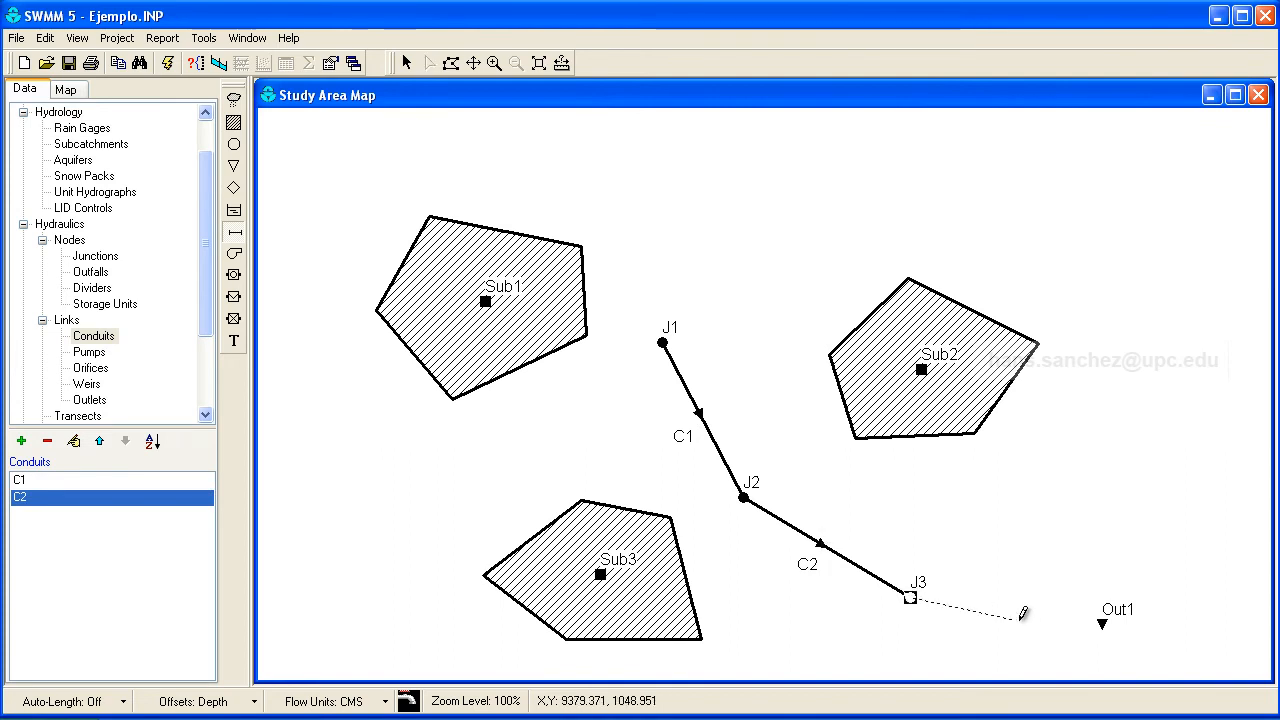
left_click(1102, 622)
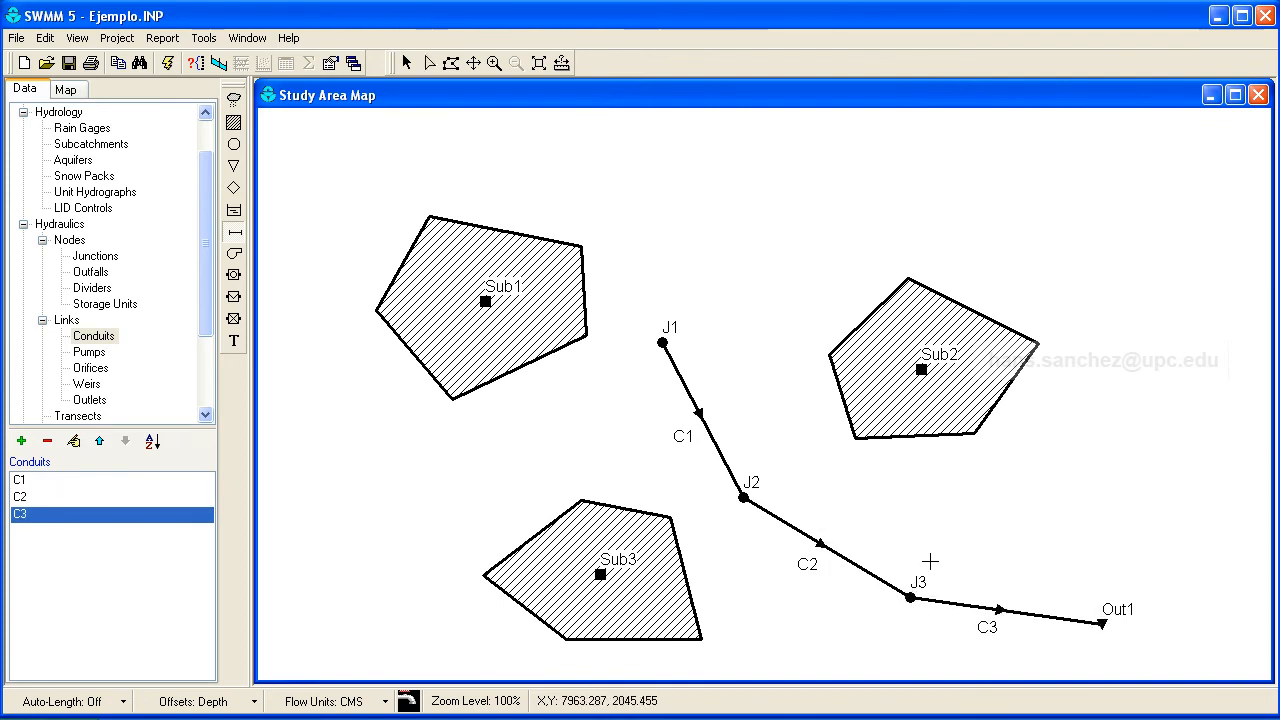
Step: Place a rain gage near the upper edge of the map, above junction J1 and between Sub1 and Sub2
left_click(233, 103)
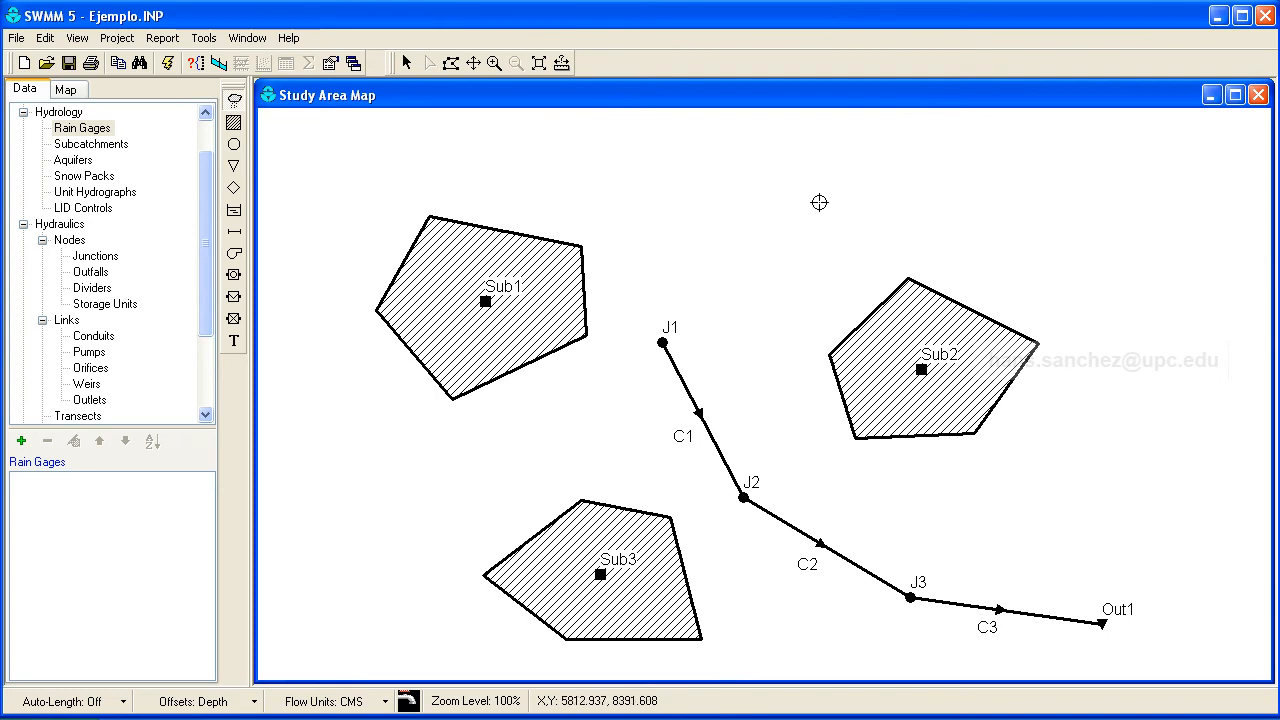
left_click(696, 170)
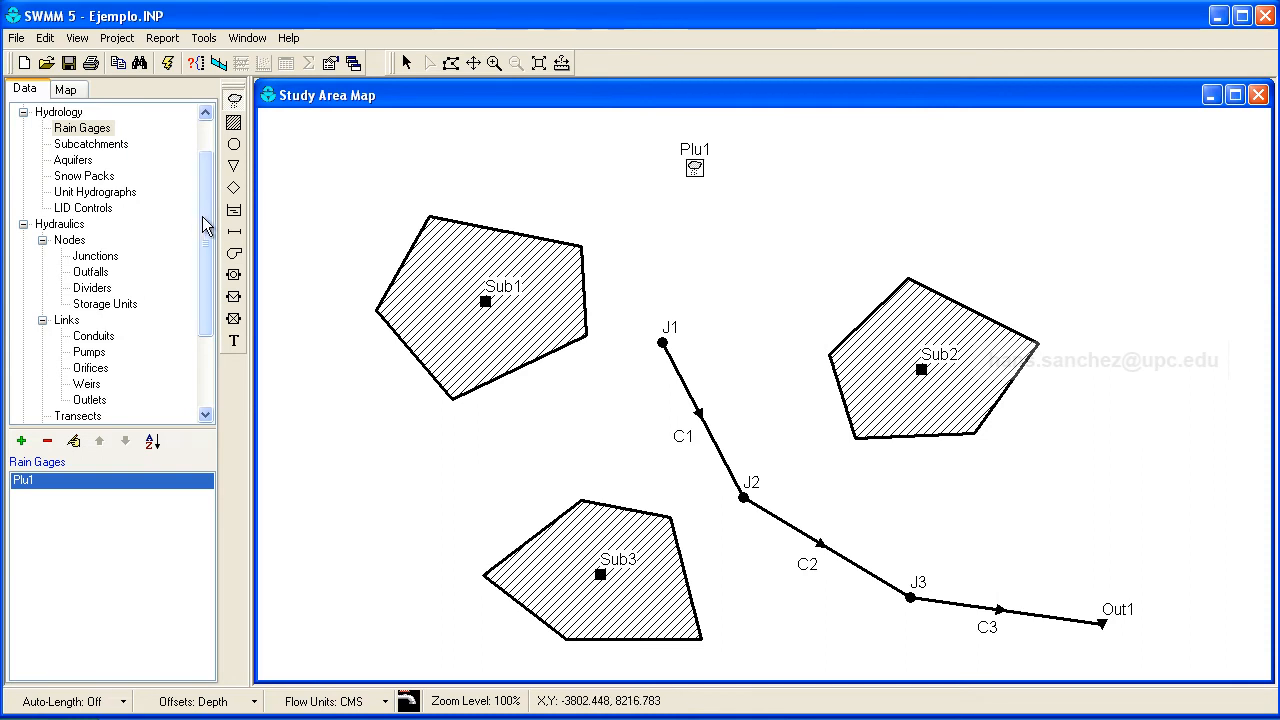
Step: Create a new time series named "Precipitación"
left_click_drag(205, 224, 194, 303)
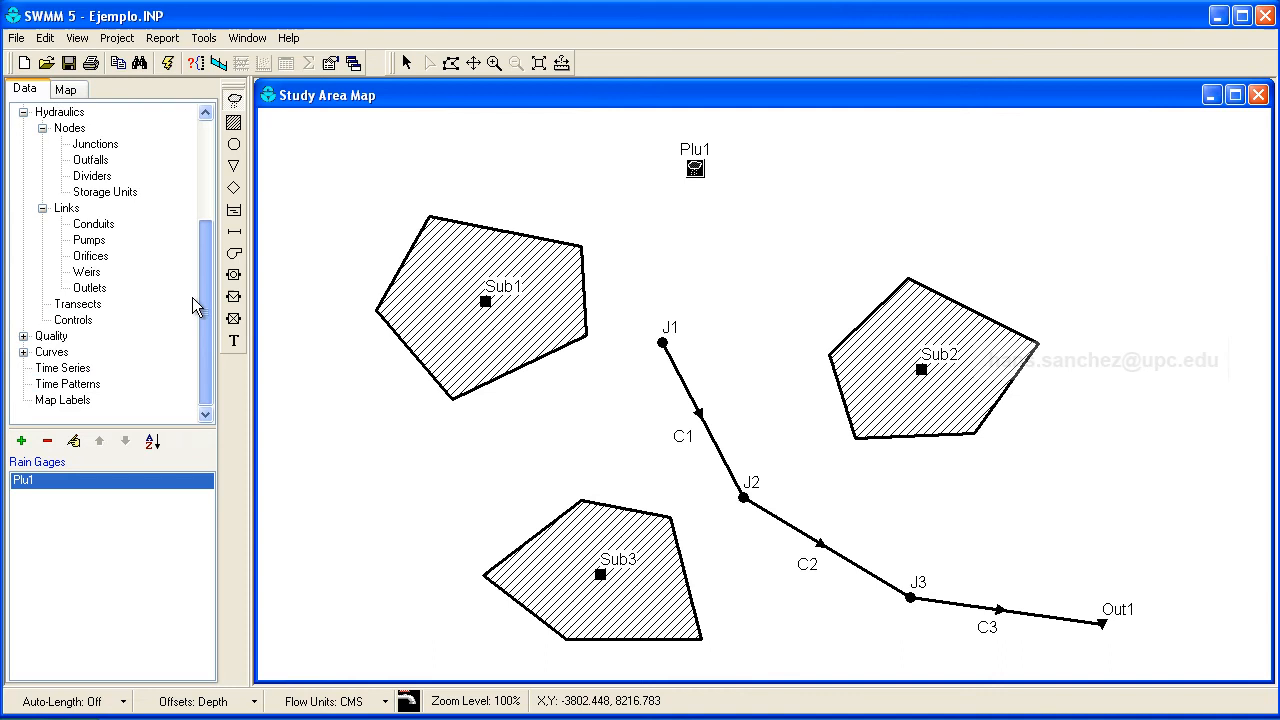
left_click(58, 353)
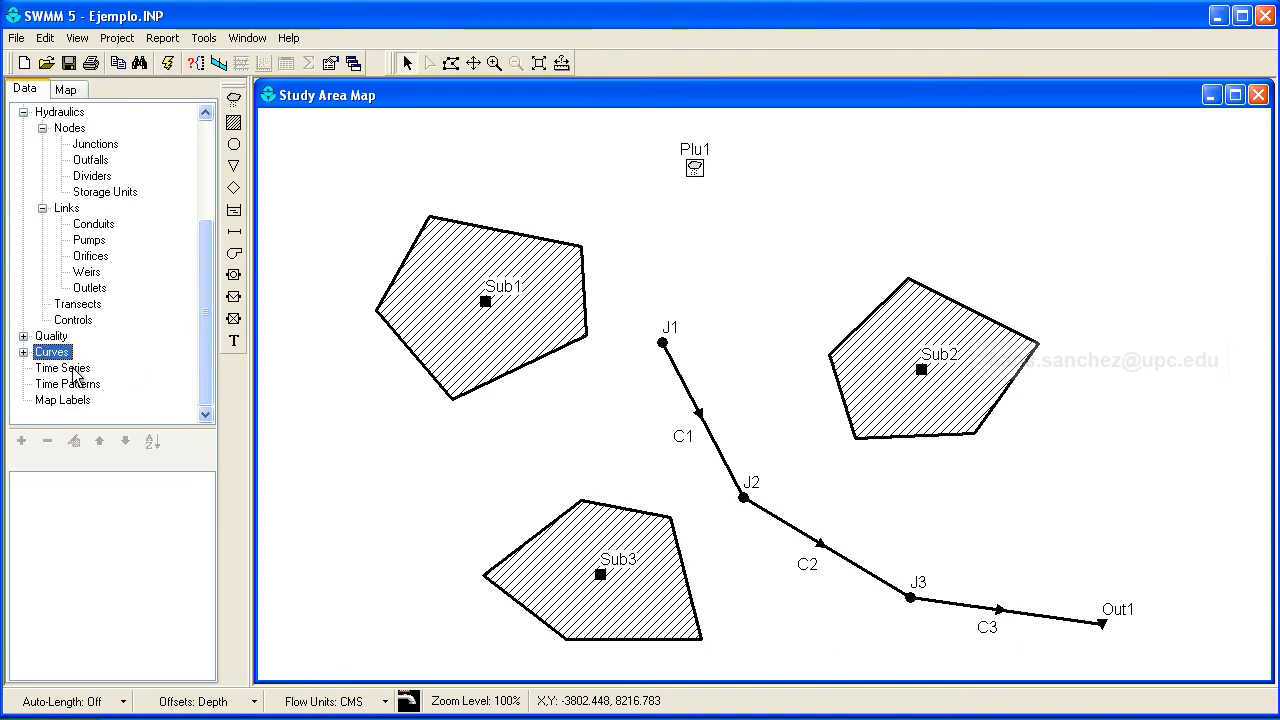
left_click(76, 369)
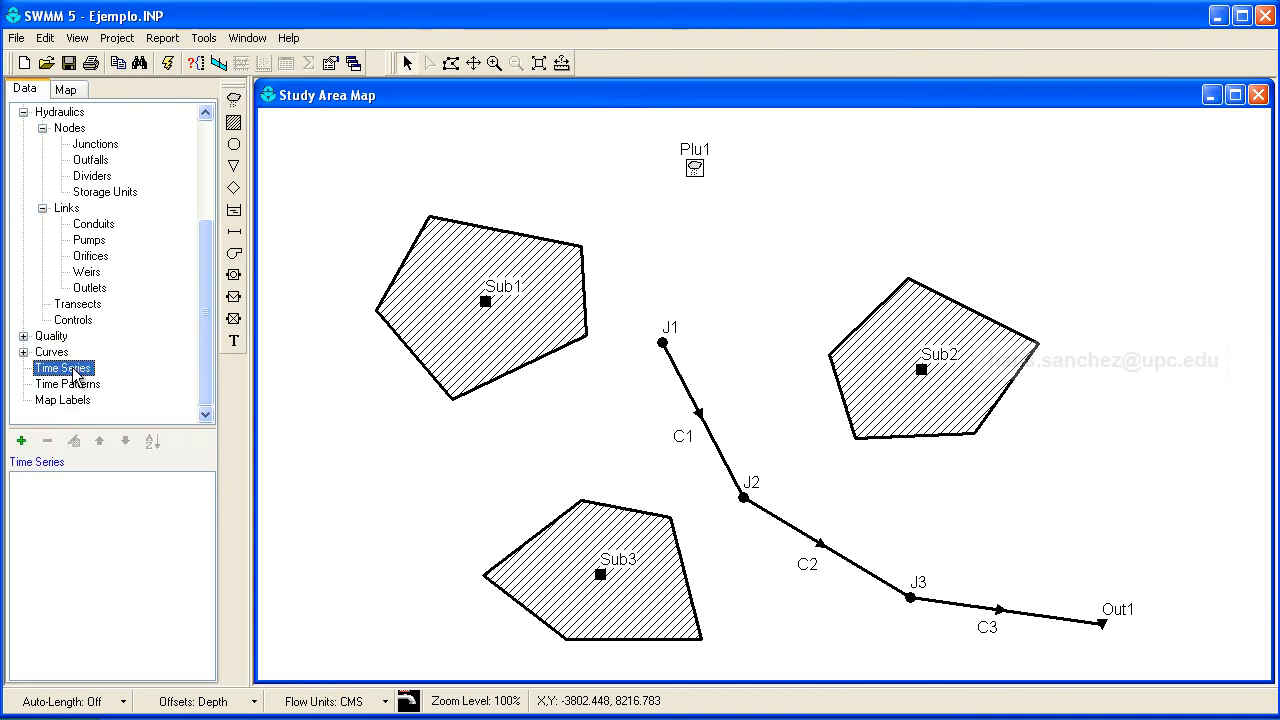
left_click(22, 444)
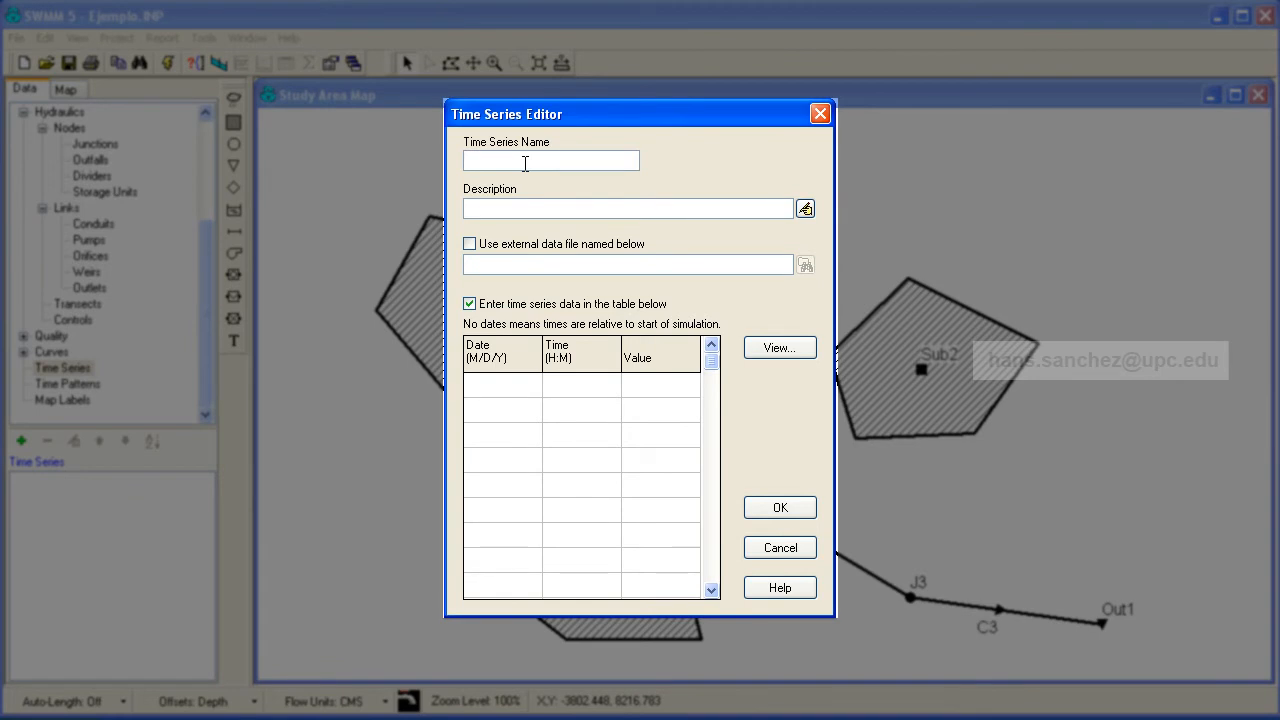
type("Presci")
key("BackSpace")
key("BackSpace")
type("cipitación")
Step: Enter the first five times of the rainfall series without dates, 0:05 to 0:25 in 5-minute intervals
left_click(587, 385)
type("0:0")
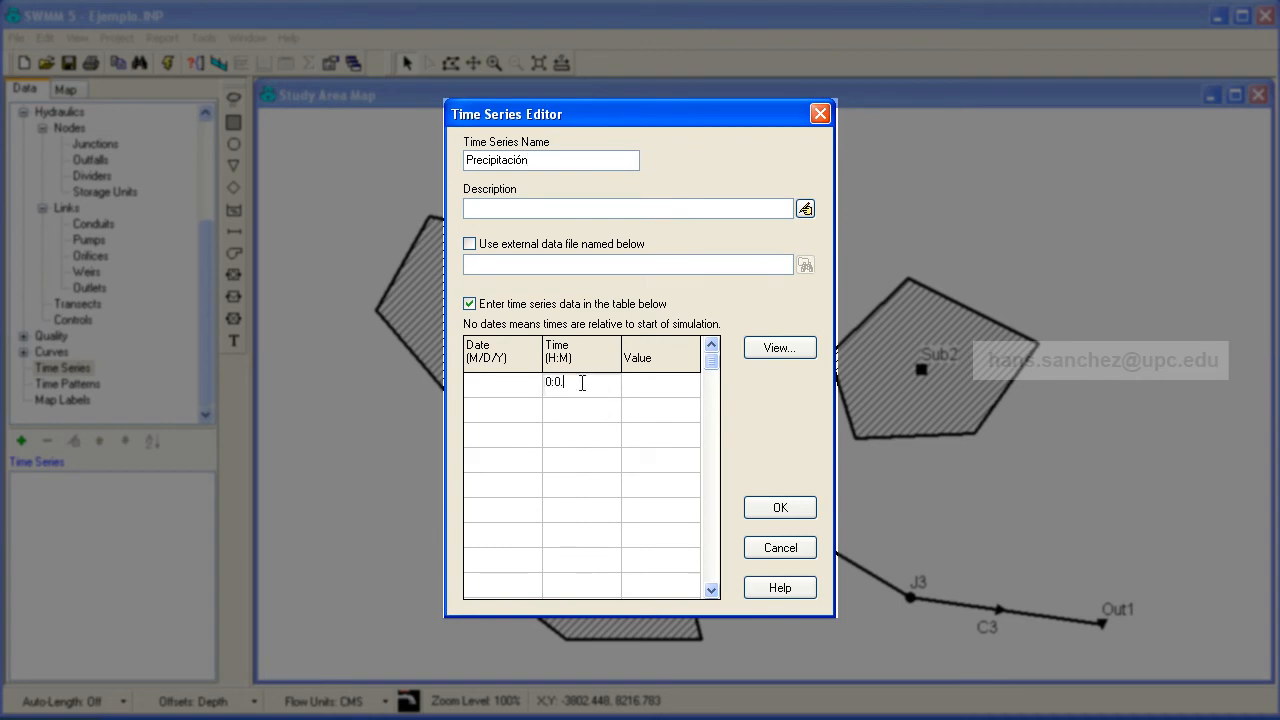
type("5")
left_click(595, 410)
type("0:10")
left_click(598, 437)
type("0:15")
left_click(595, 460)
type("0:20")
left_click(564, 483)
type("0:")
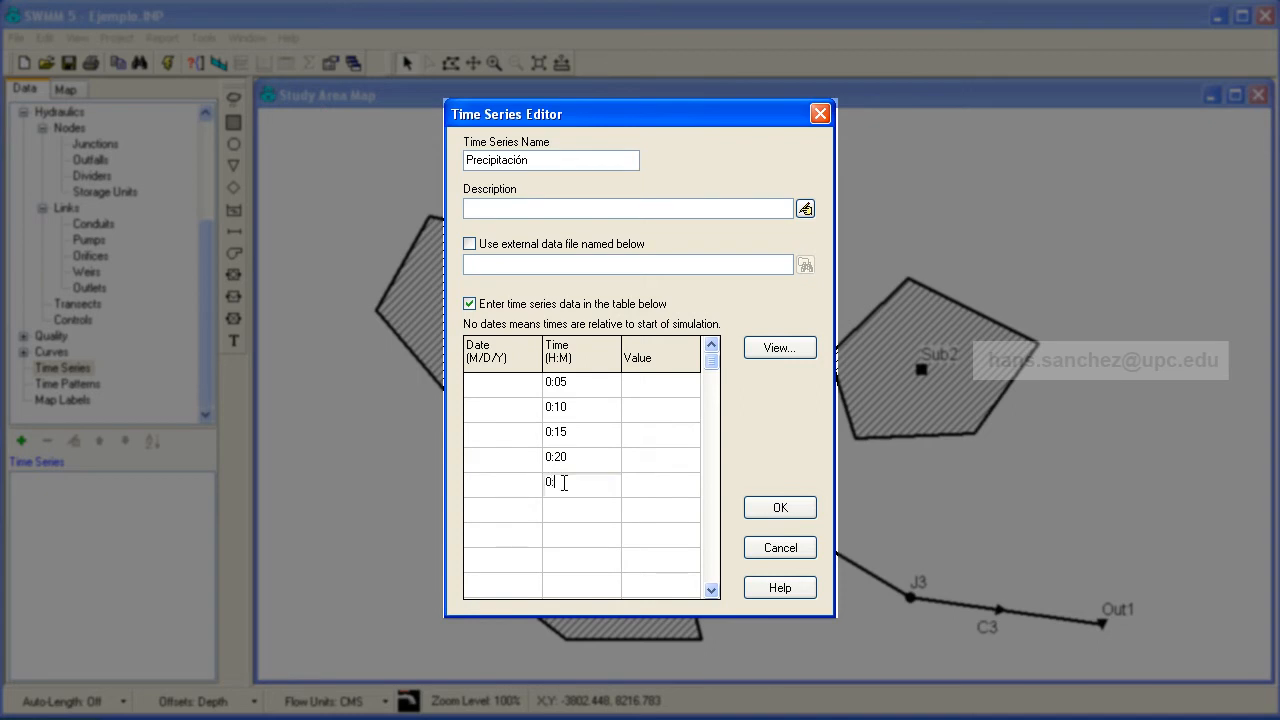
type("25")
Step: Continue the series' time column with 0:30, 0:35, 0:40 and 0:45
left_click(578, 509)
type("0:30")
left_click(567, 540)
type("0:35")
left_click(574, 558)
type("0:40")
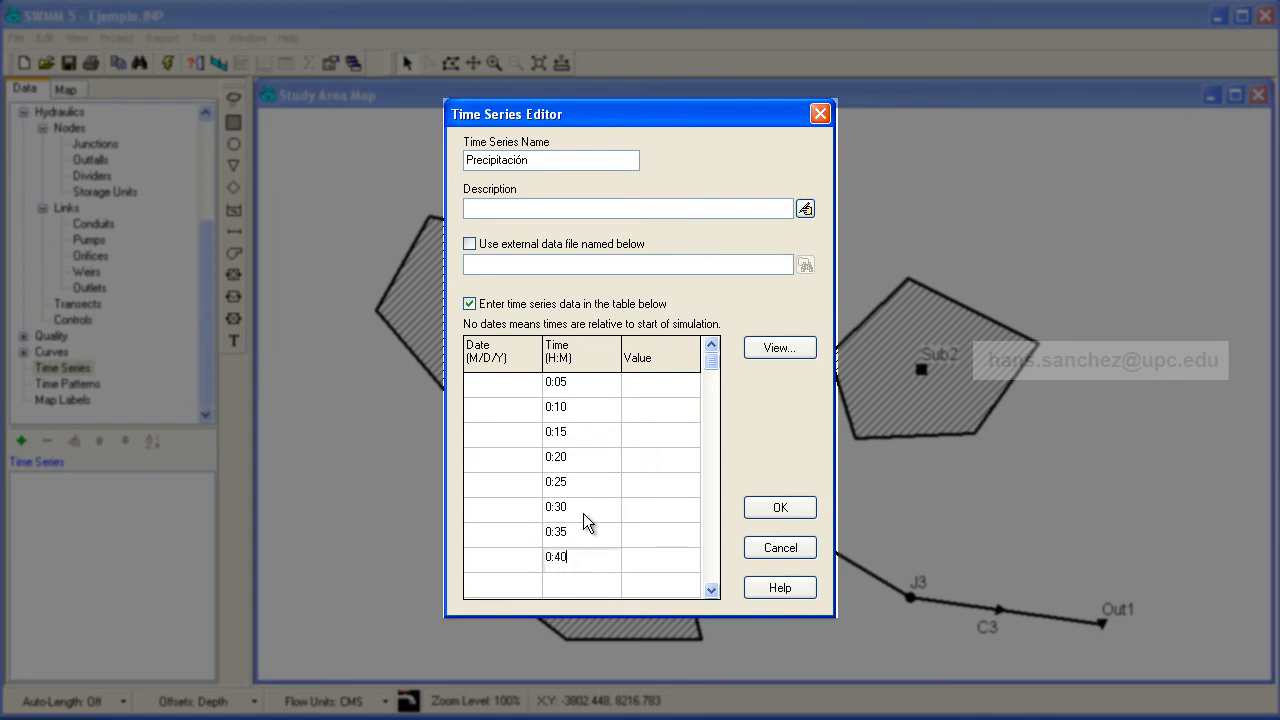
left_click(579, 585)
type("0:45")
Step: Complete the series' time column with 0:50, 0:55, 1:00 and 1:05
left_click_drag(710, 368, 710, 365)
left_click(577, 410)
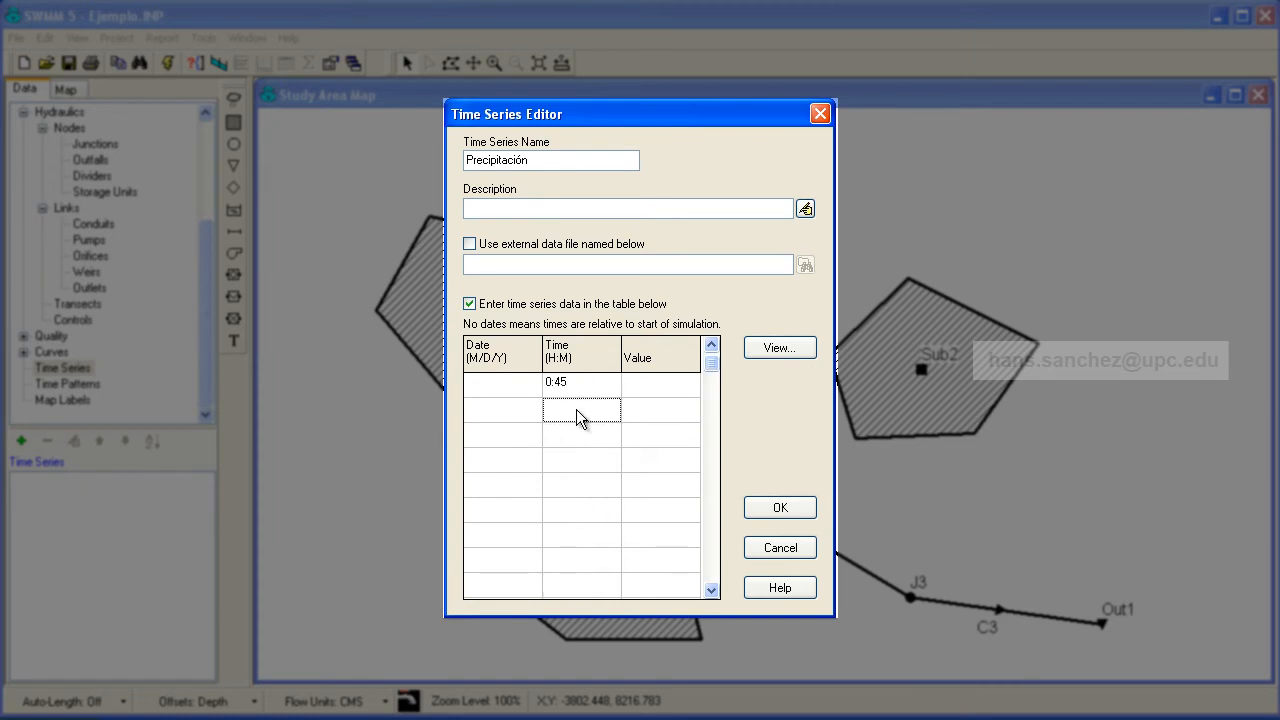
type("0:50")
left_click(571, 433)
type("0:550:")
key("BackSpace")
key("BackSpace")
type("1:00")
left_click(555, 484)
type("1:05")
key("Return")
Step: Enter the rainfall values 1.39, 1.88, 2.68, 4.13 and 7.19 for times 0:05 to 0:25
left_click_drag(715, 365, 713, 362)
left_click(681, 384)
type("1.39")
left_click(677, 412)
type("1.88")
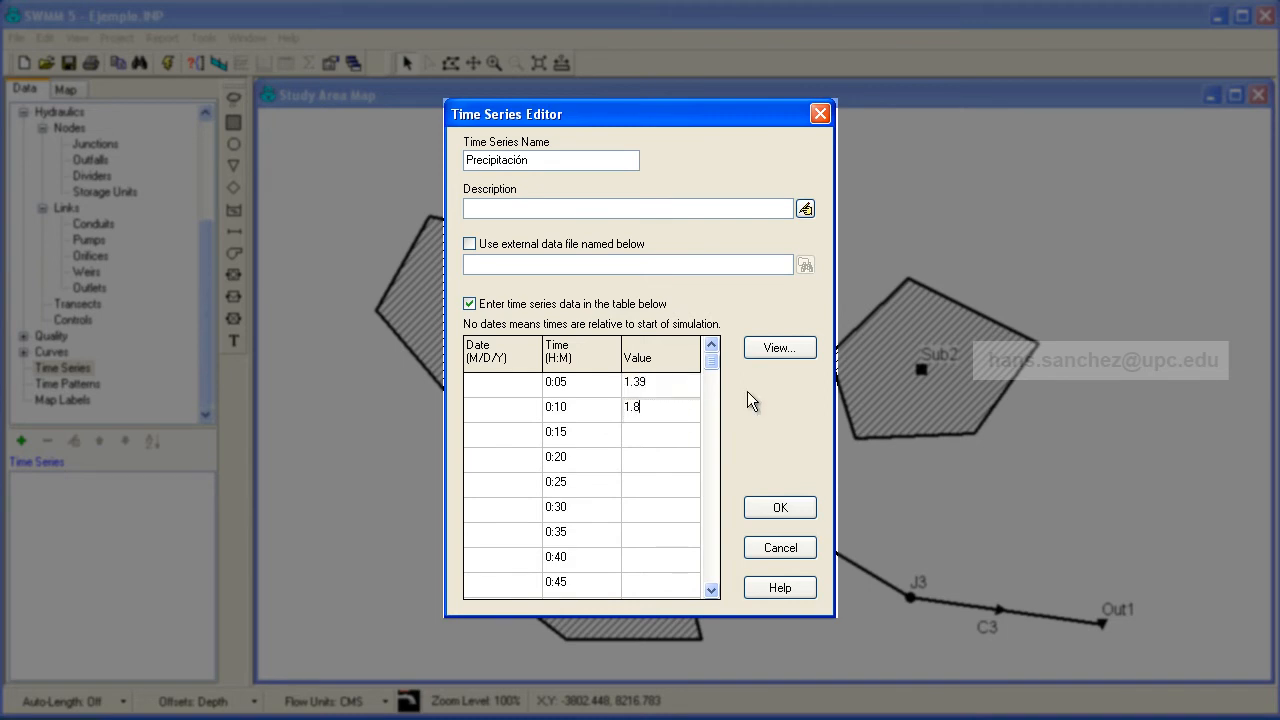
left_click(684, 438)
type("2.68")
type("4.13")
left_click(655, 488)
type("7.19")
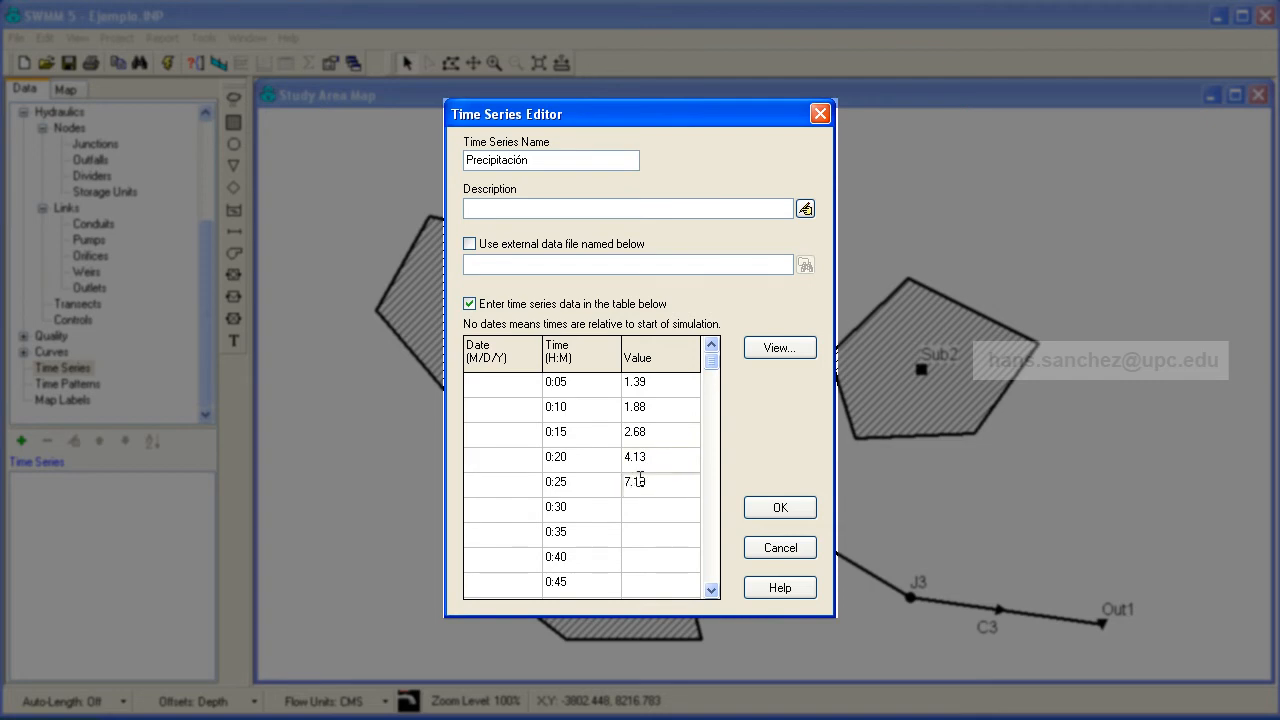
Step: Enter the rainfall values 15, 10.18, 5.35 and 3.29 for times 0:30 to 0:45
left_click(660, 508)
type("15")
type("10")
left_click(652, 566)
type("5.35")
left_click(653, 589)
type("3.29")
Step: Enter the rainfall values 2.23, 1.61, 1.21 and 0 for times 0:50 to 1:05
left_click(712, 590)
left_click(712, 590)
left_click(712, 590)
left_click(712, 590)
left_click(712, 590)
left_click(712, 590)
left_click(656, 458)
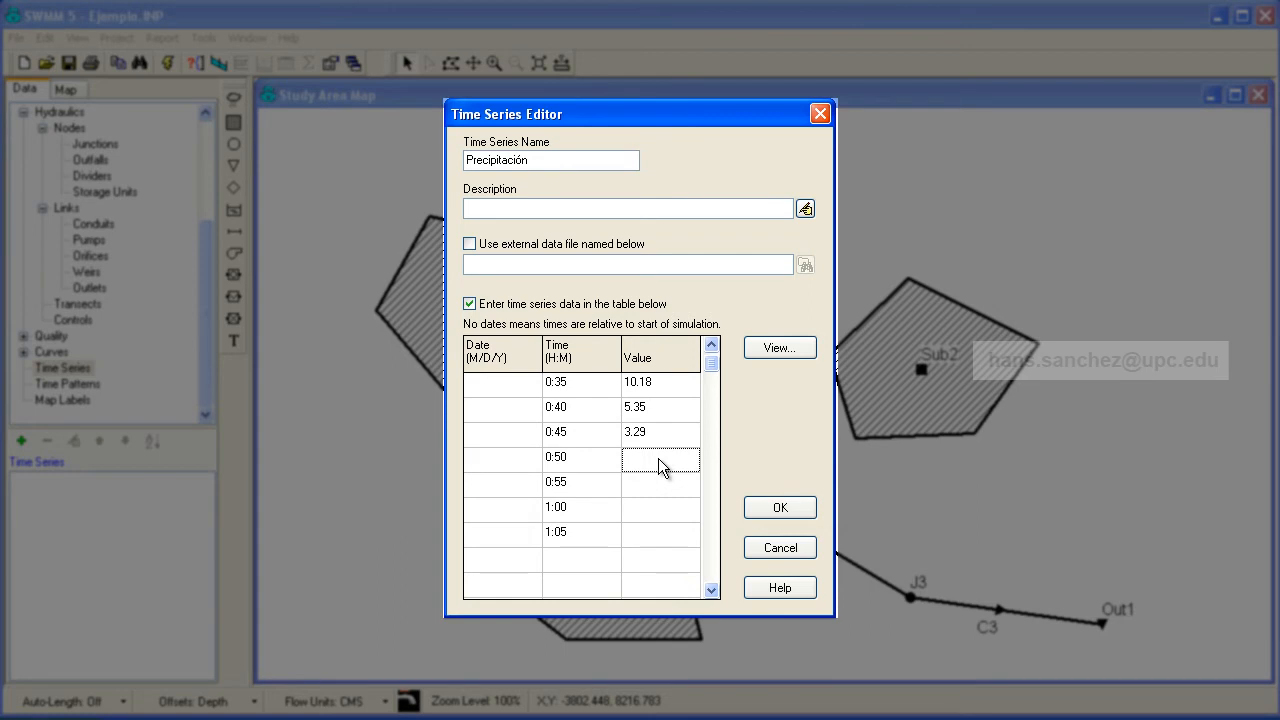
type("2.23")
left_click(640, 484)
type("1.6")
left_click(651, 501)
type("1.21")
left_click(654, 537)
type("0")
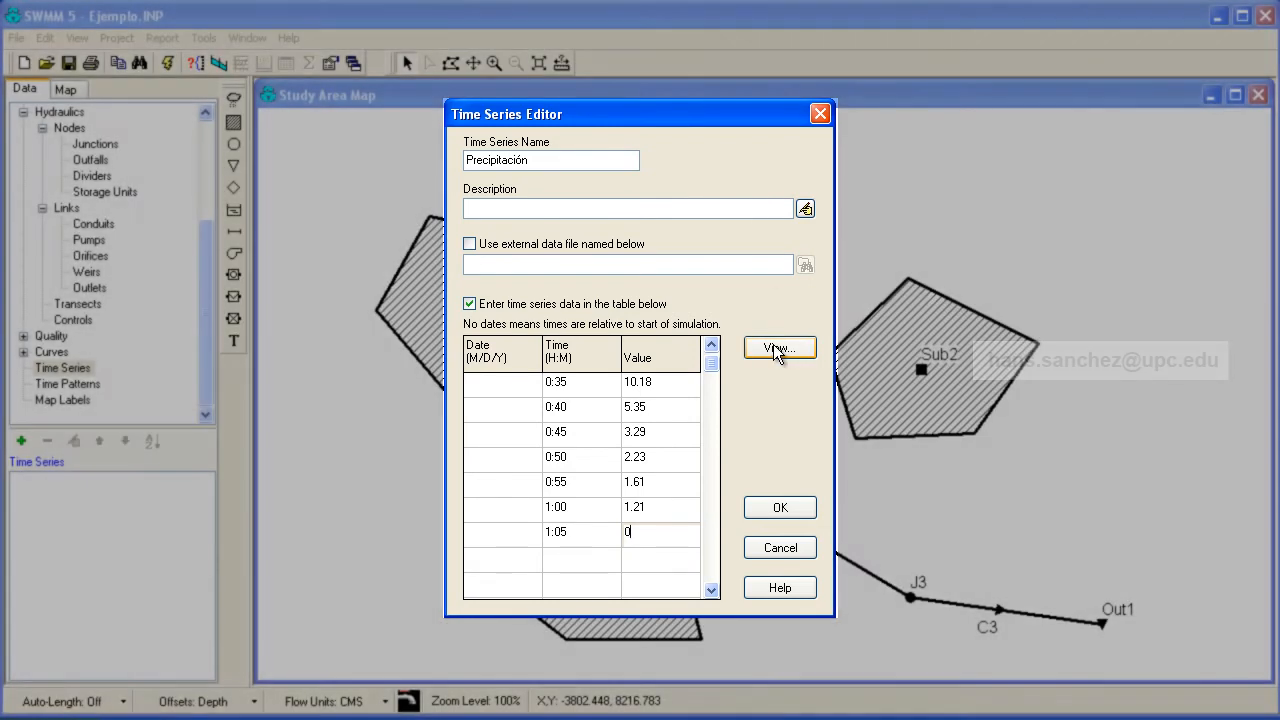
Step: Preview the Precipitación time series as a graph, close the preview and accept the series
left_click(773, 344)
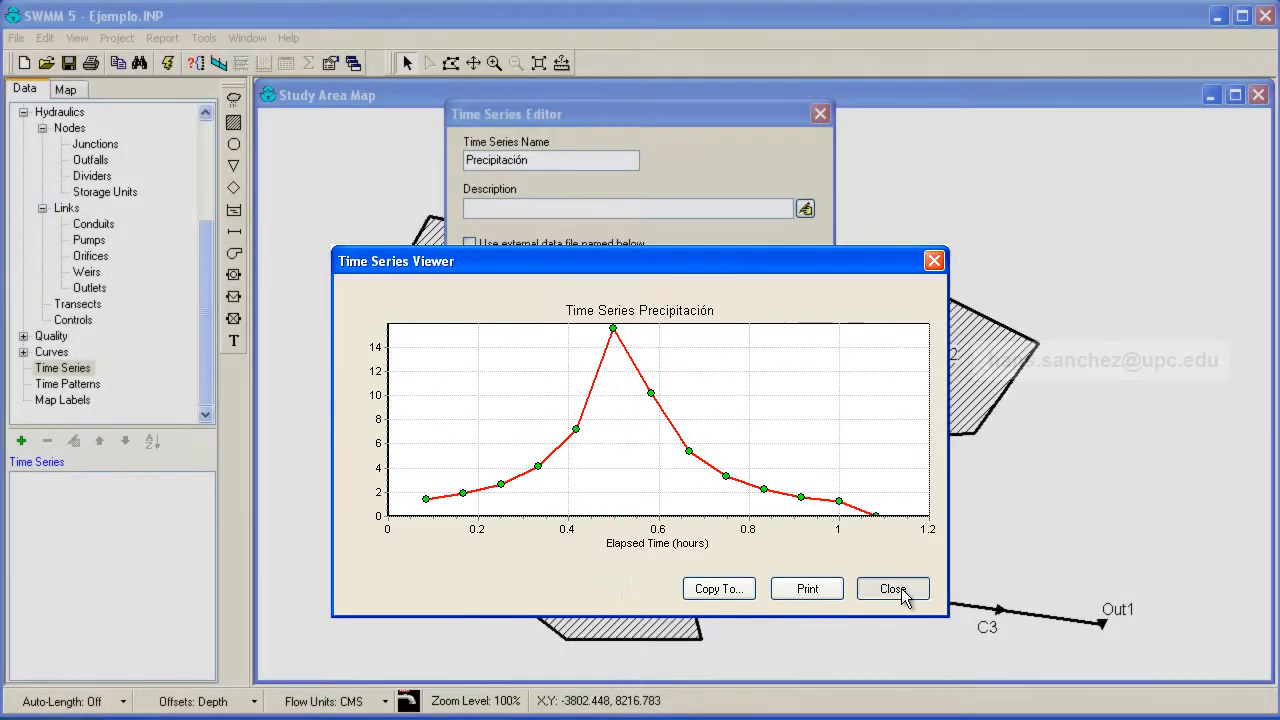
left_click(903, 590)
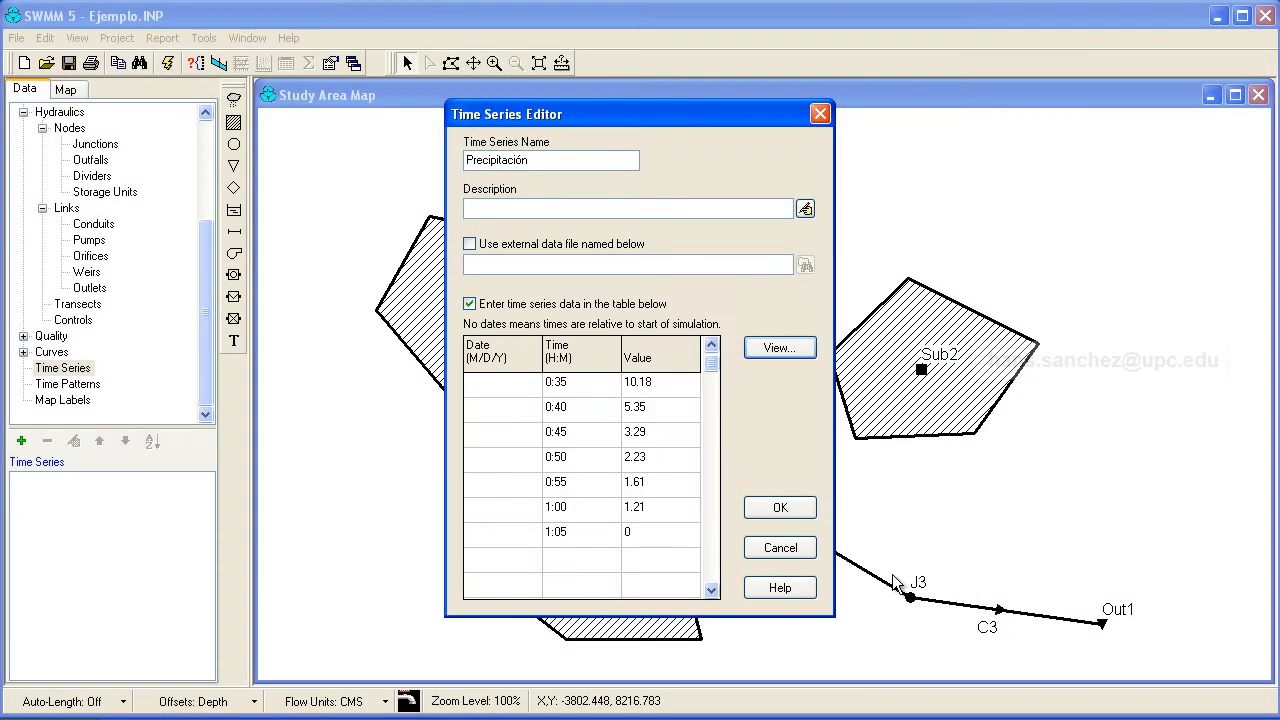
left_click(788, 510)
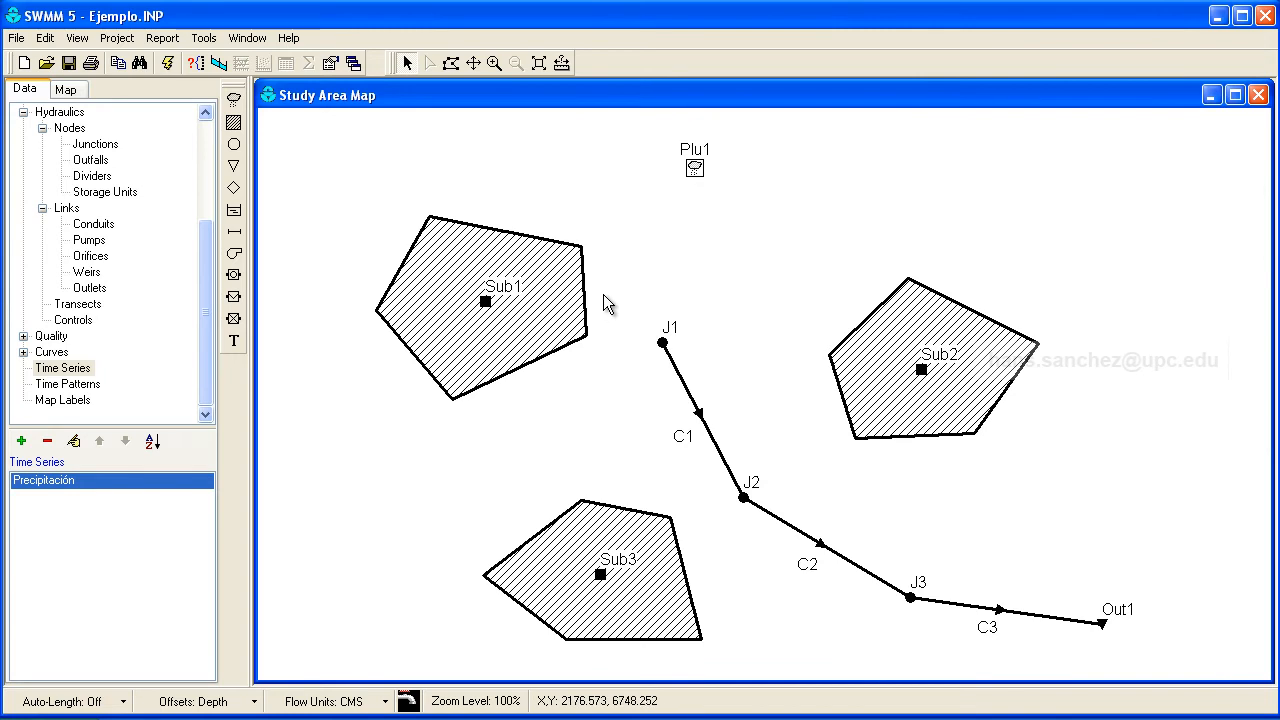
Step: Assign rain gage Plu1 and outlet node J1 to subcatchment Sub1
double_click(486, 302)
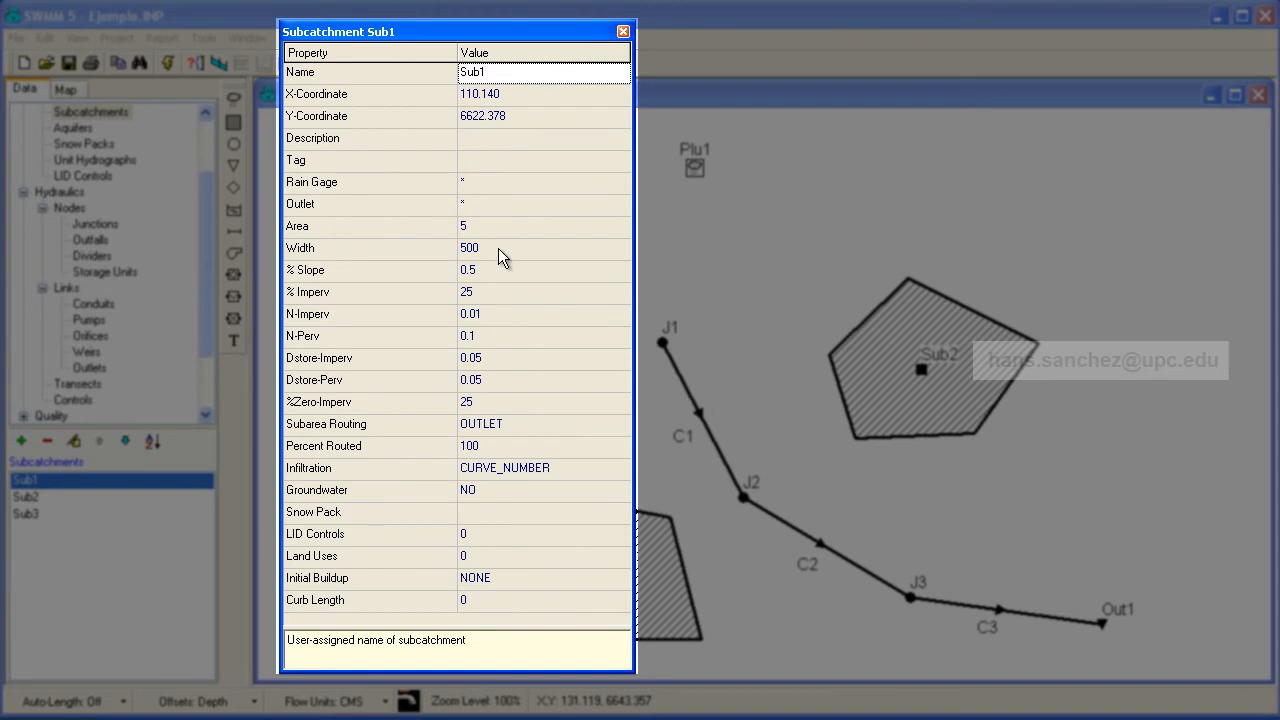
left_click(490, 186)
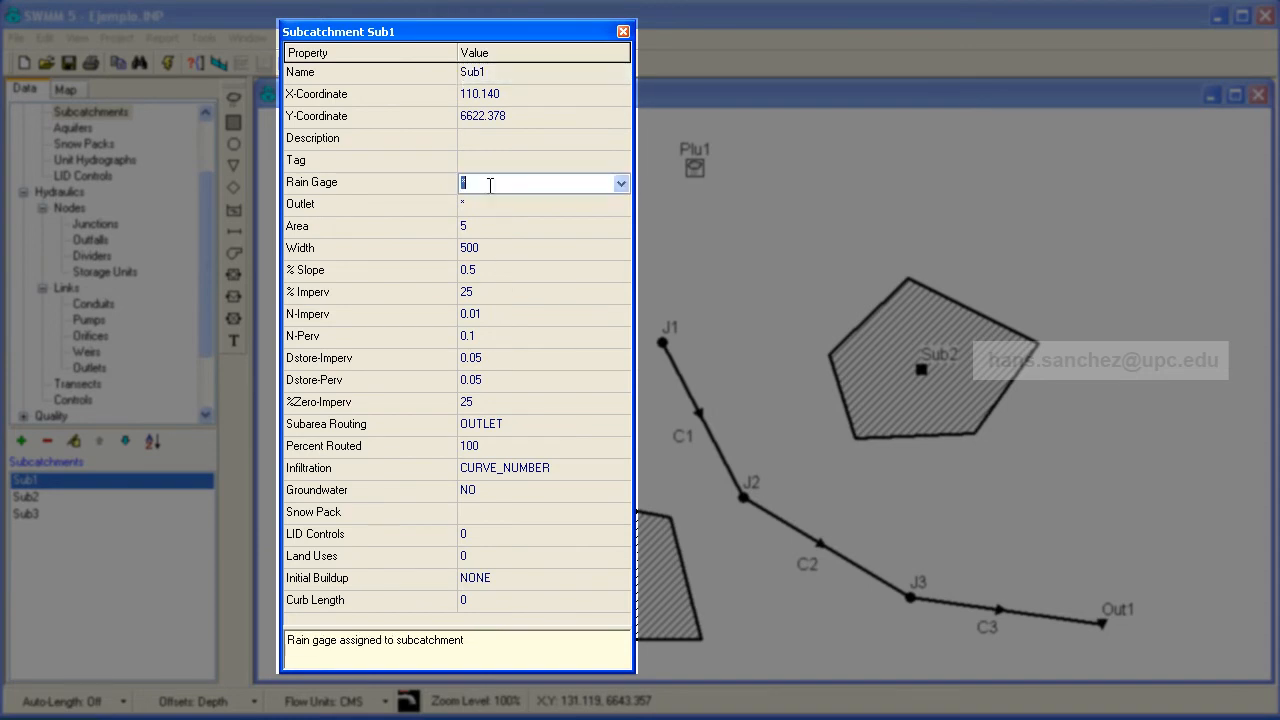
left_click(620, 185)
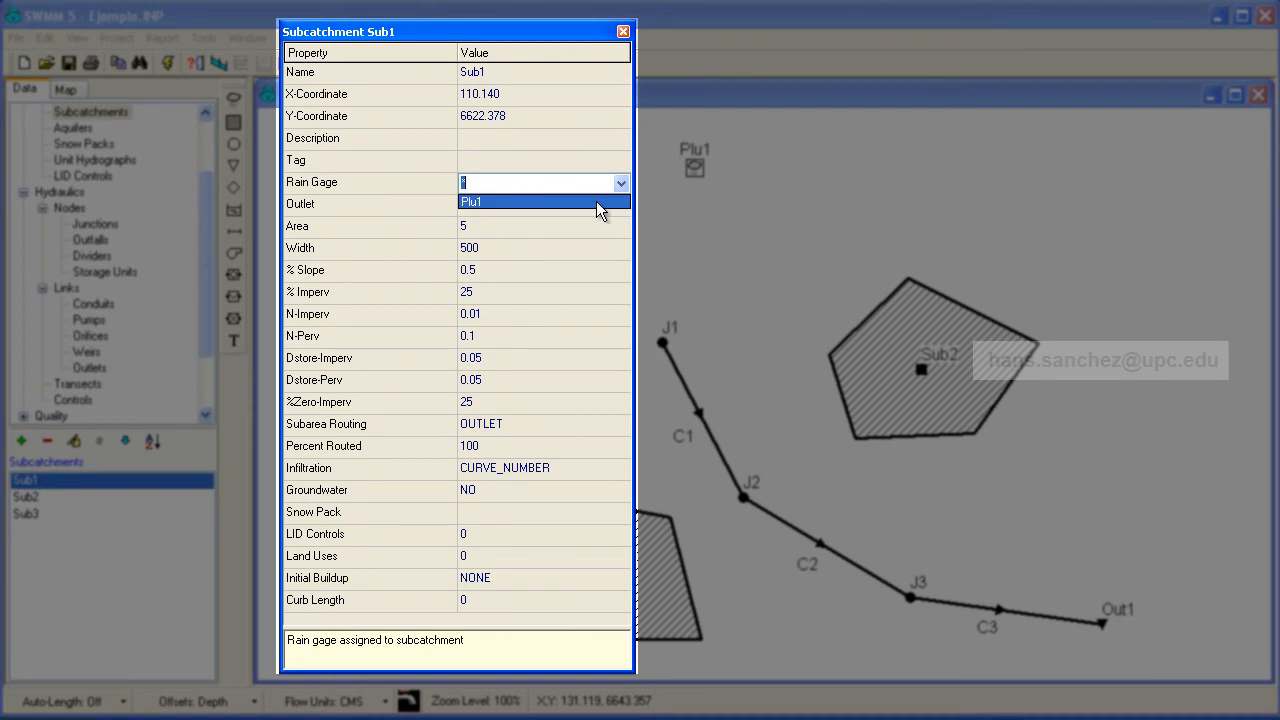
left_click(596, 200)
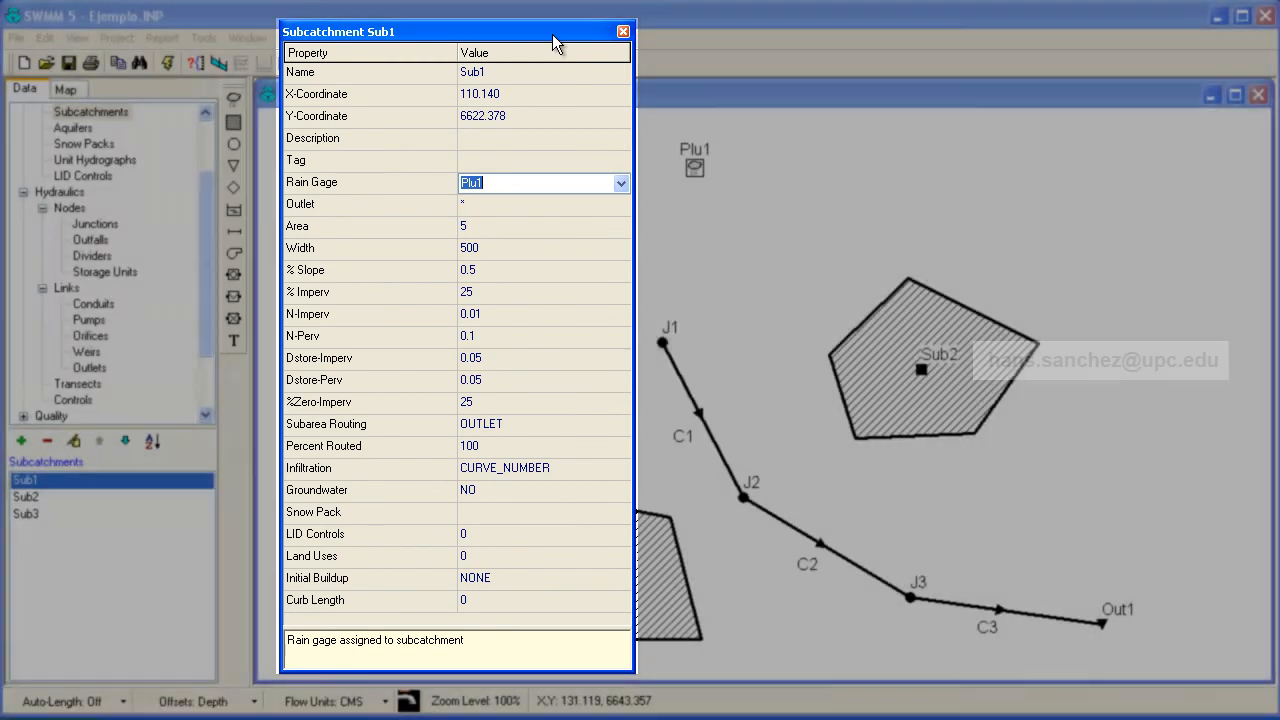
left_click_drag(552, 34, 1105, 39)
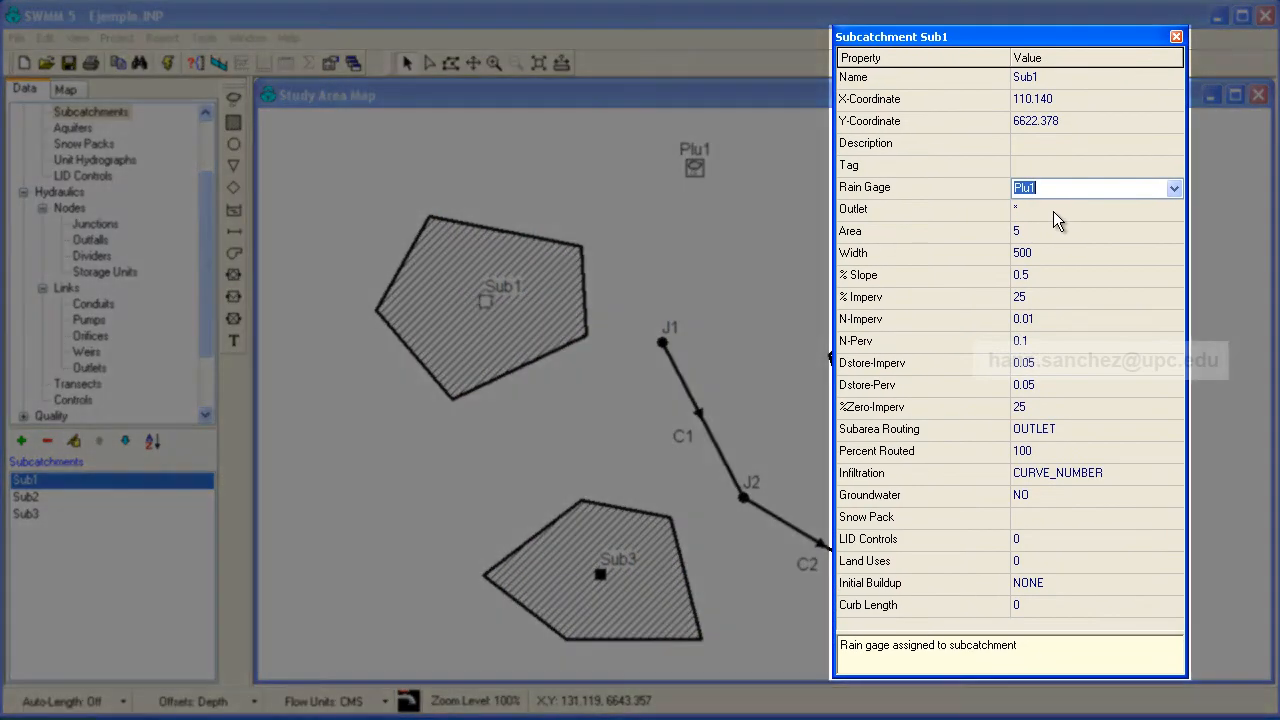
left_click(1053, 211)
type("J")
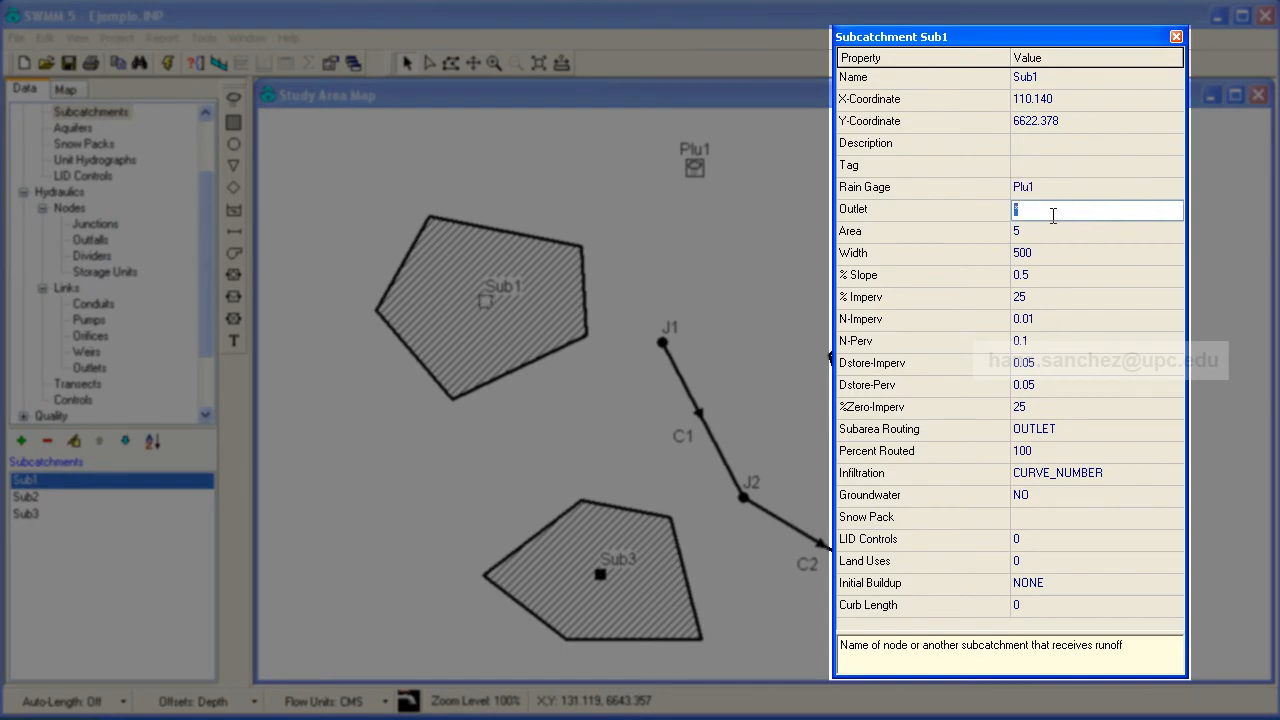
type("1")
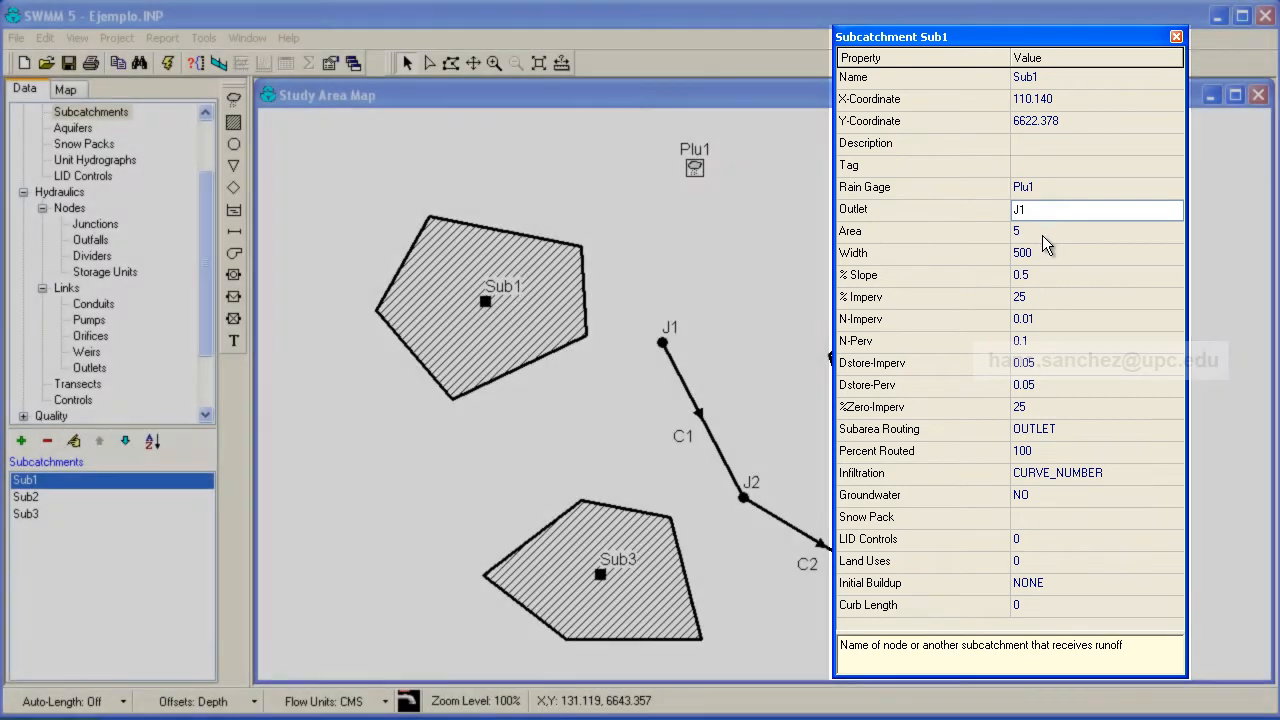
Step: Set Sub1's area to 2 ha, its width to 100 m and its slope to 5 %
left_click(1042, 233)
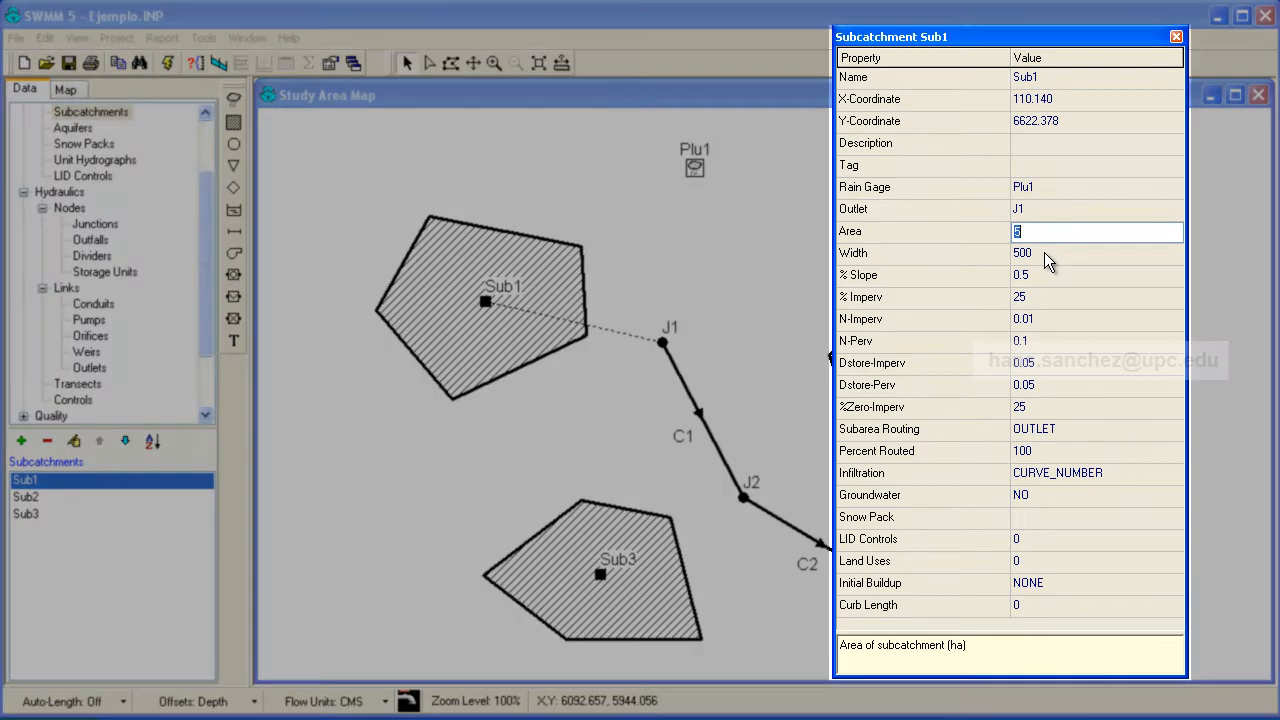
left_click(1044, 252)
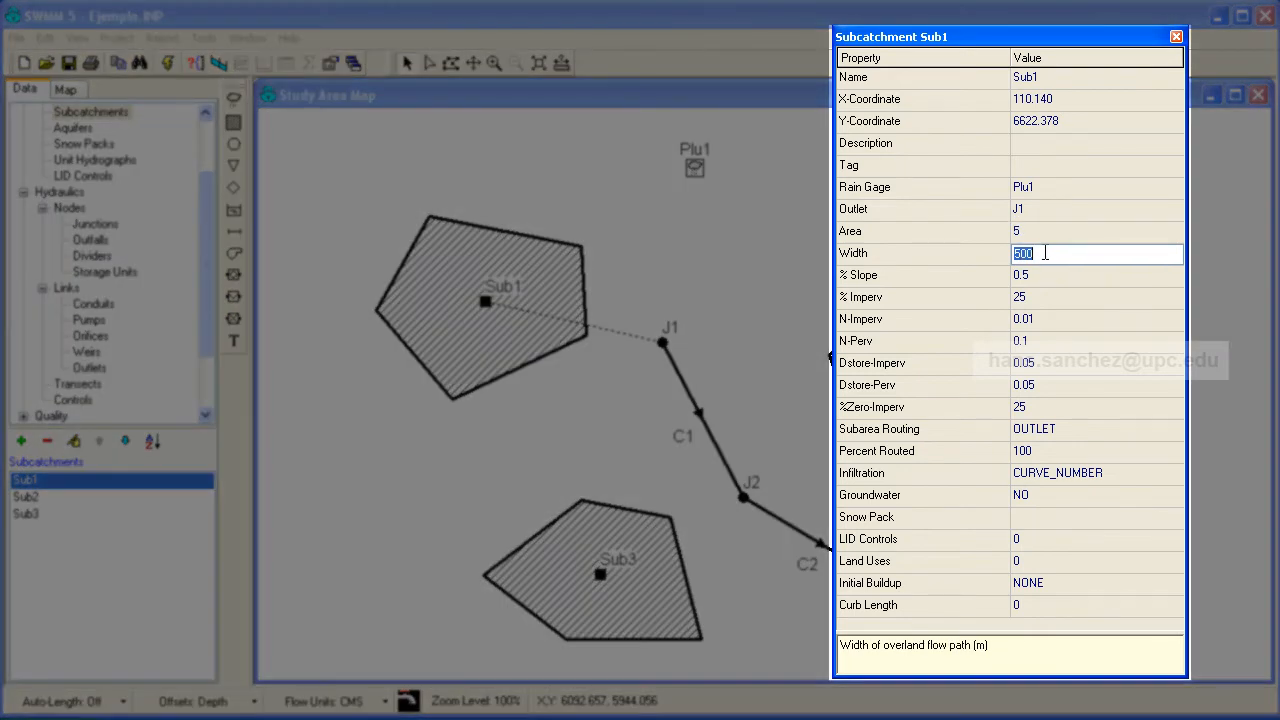
left_click(1041, 231)
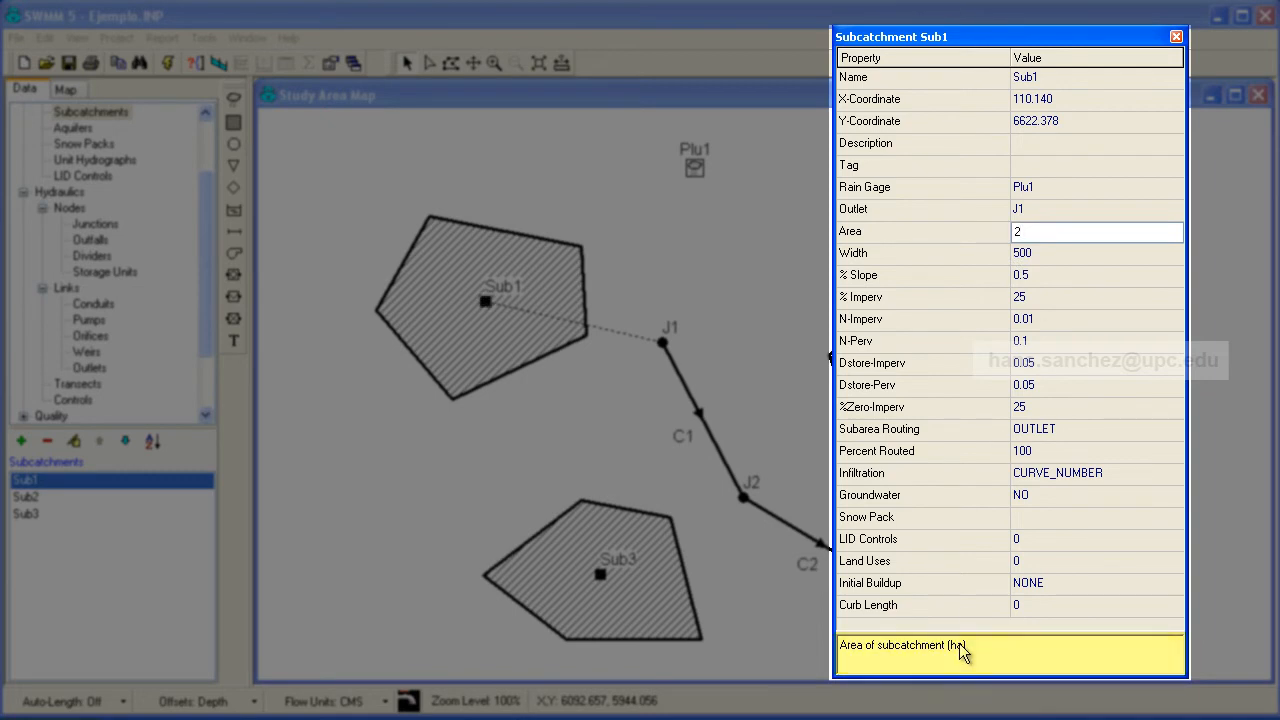
left_click(1041, 253)
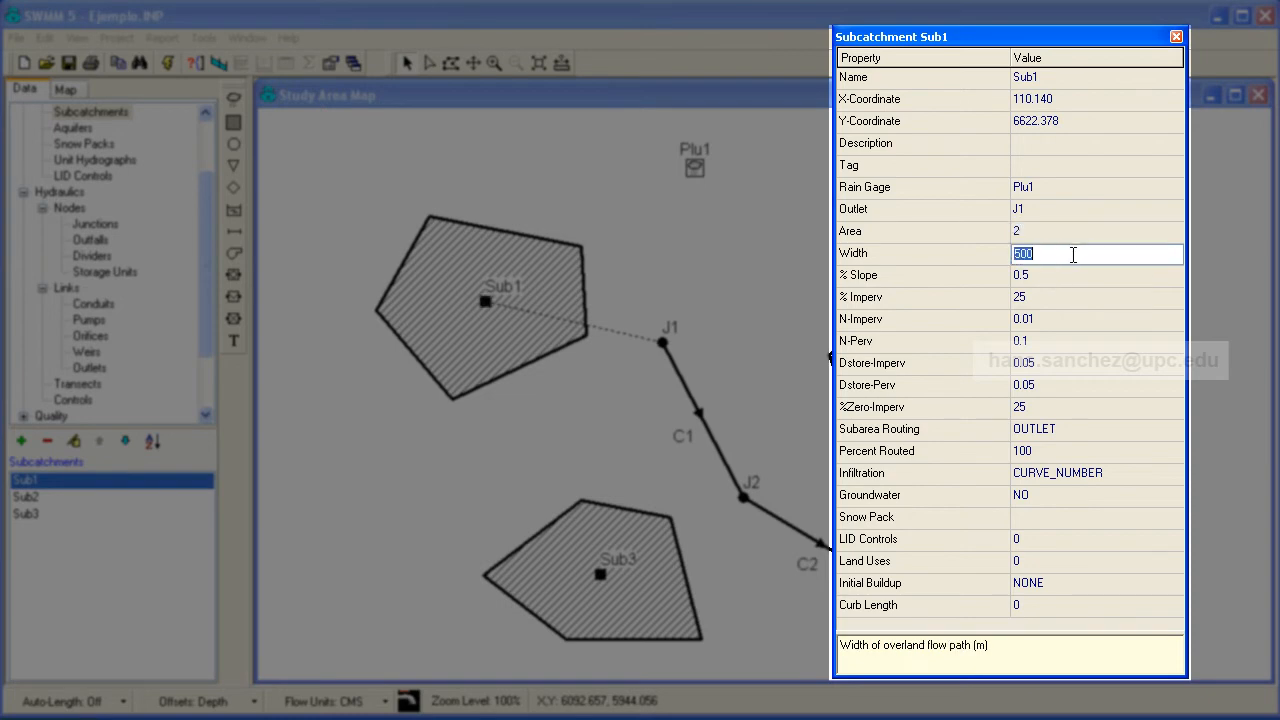
type("100")
left_click(1046, 276)
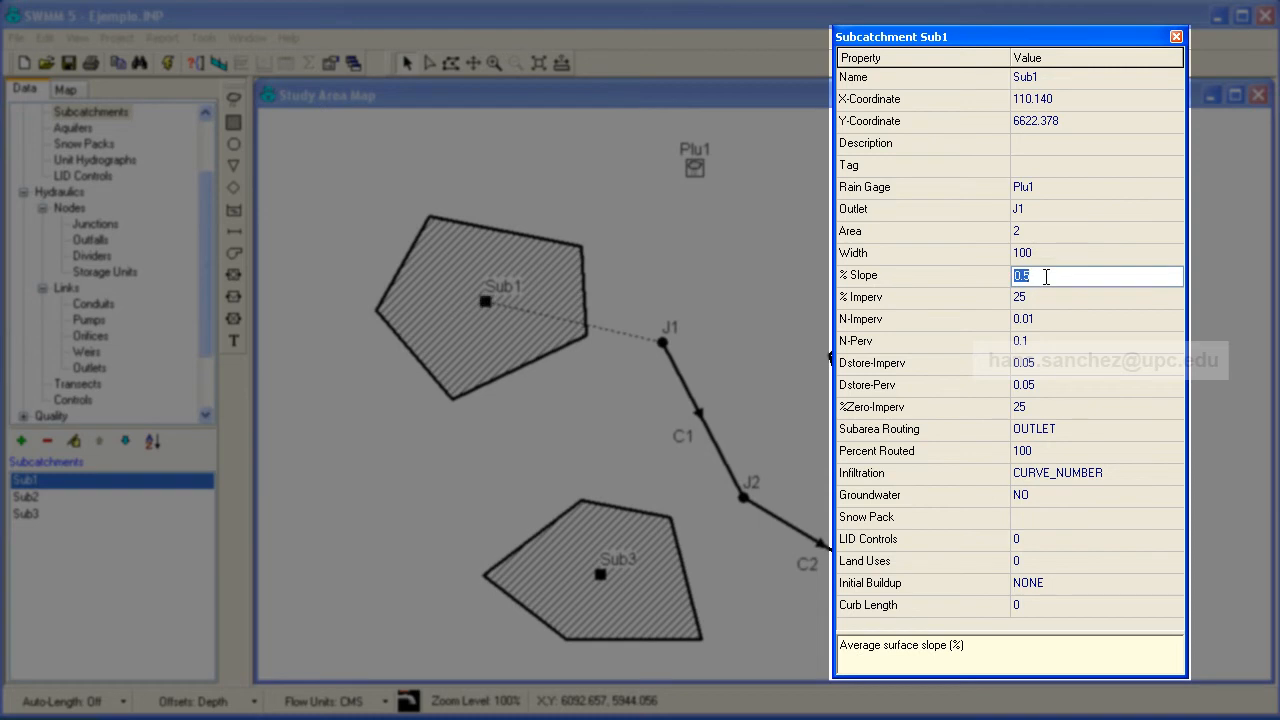
type("5")
Step: Set Sub1's impervious percentage to 90, N-Imperv to 0.028 and N-Perv to 0.07
left_click(1034, 298)
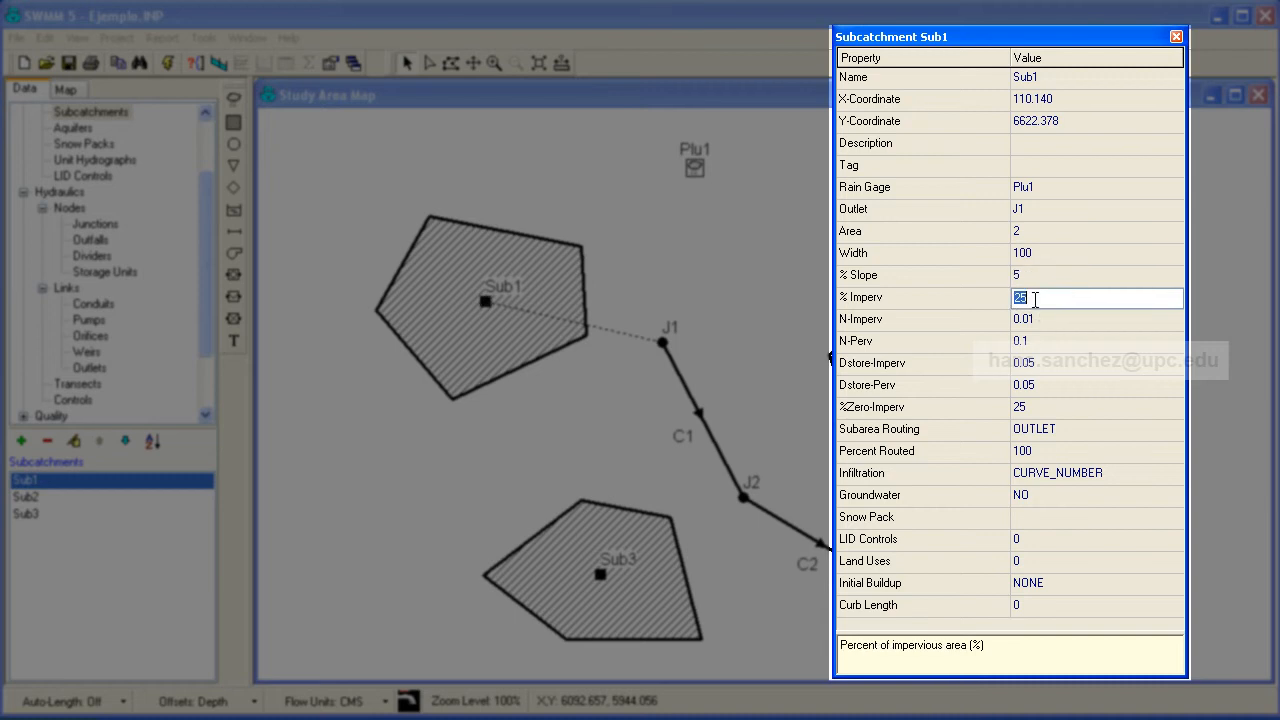
type("90")
left_click(1036, 319)
type("0.028")
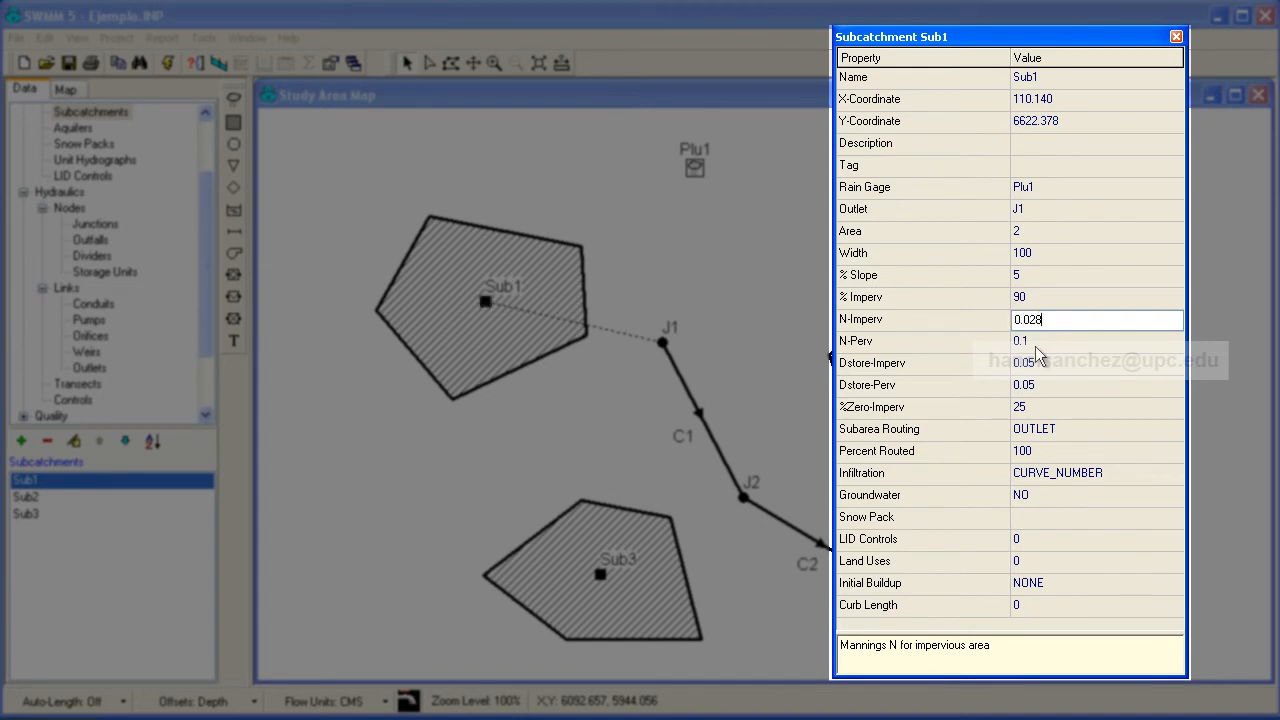
left_click(1036, 342)
type("0.07")
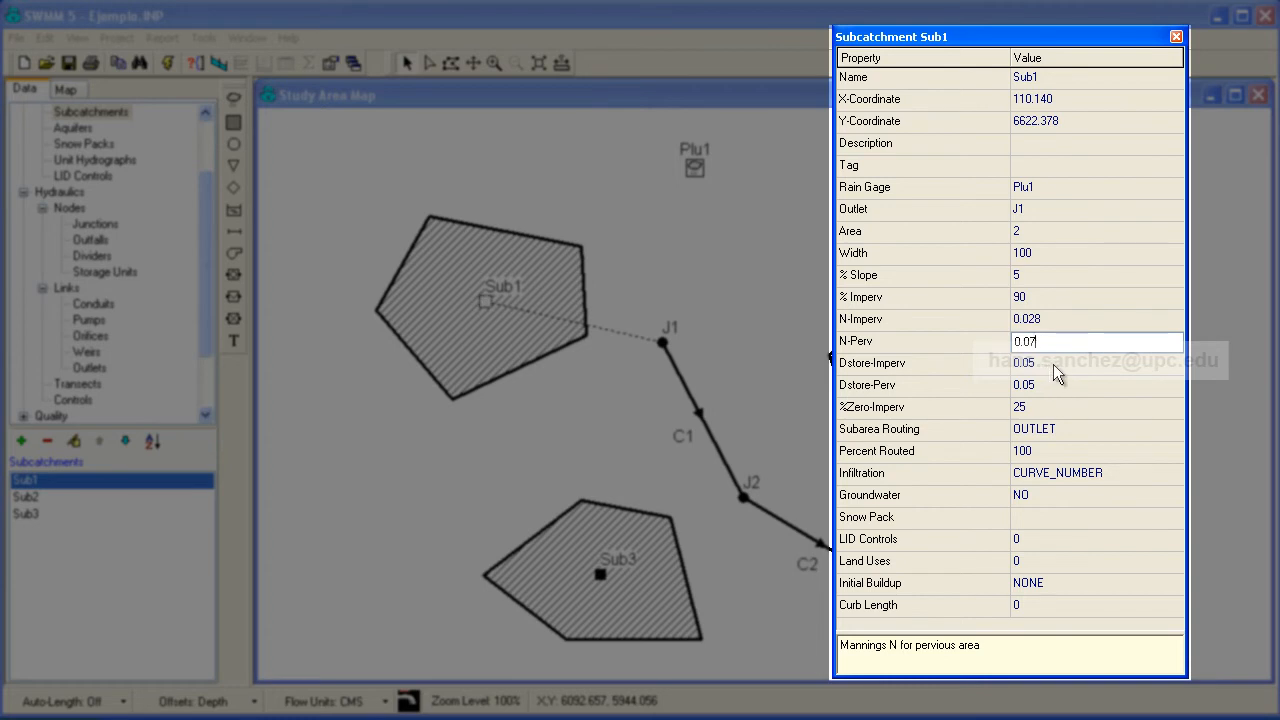
Step: Set Sub1's impervious depression storage to 3 mm and its %Zero-Imperv to 90
left_click(1053, 364)
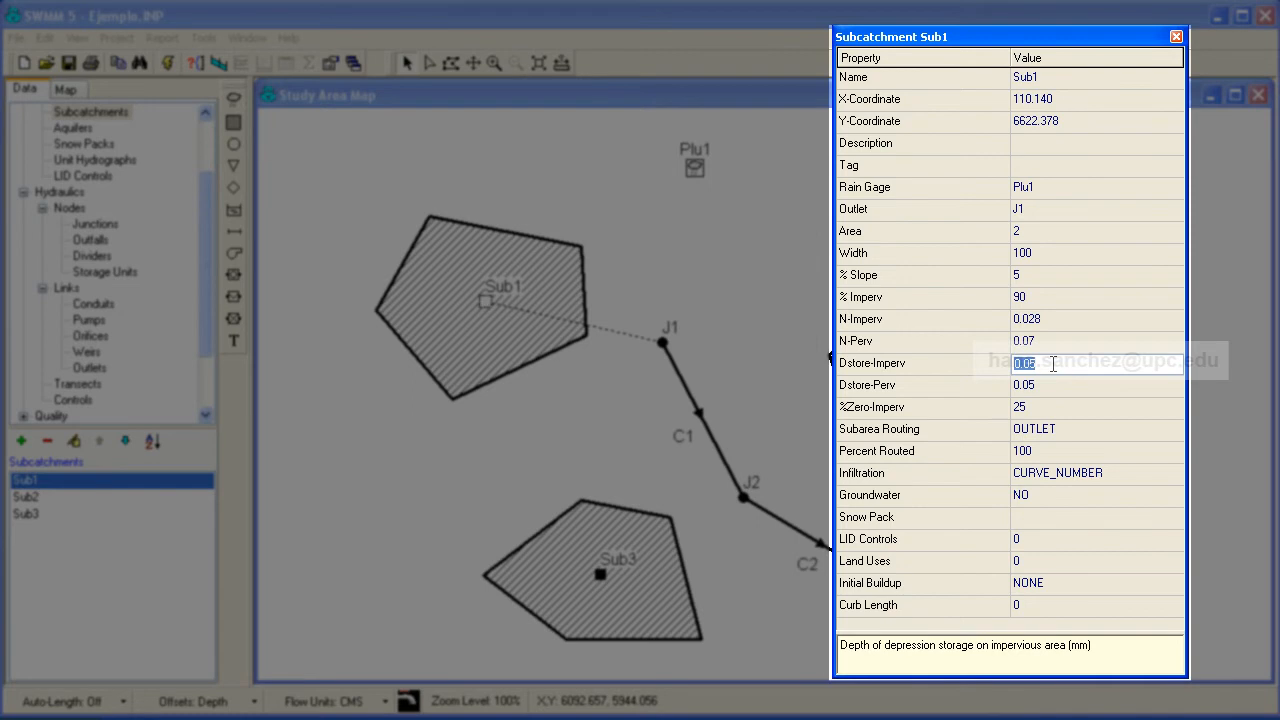
type("3")
left_click(1063, 385)
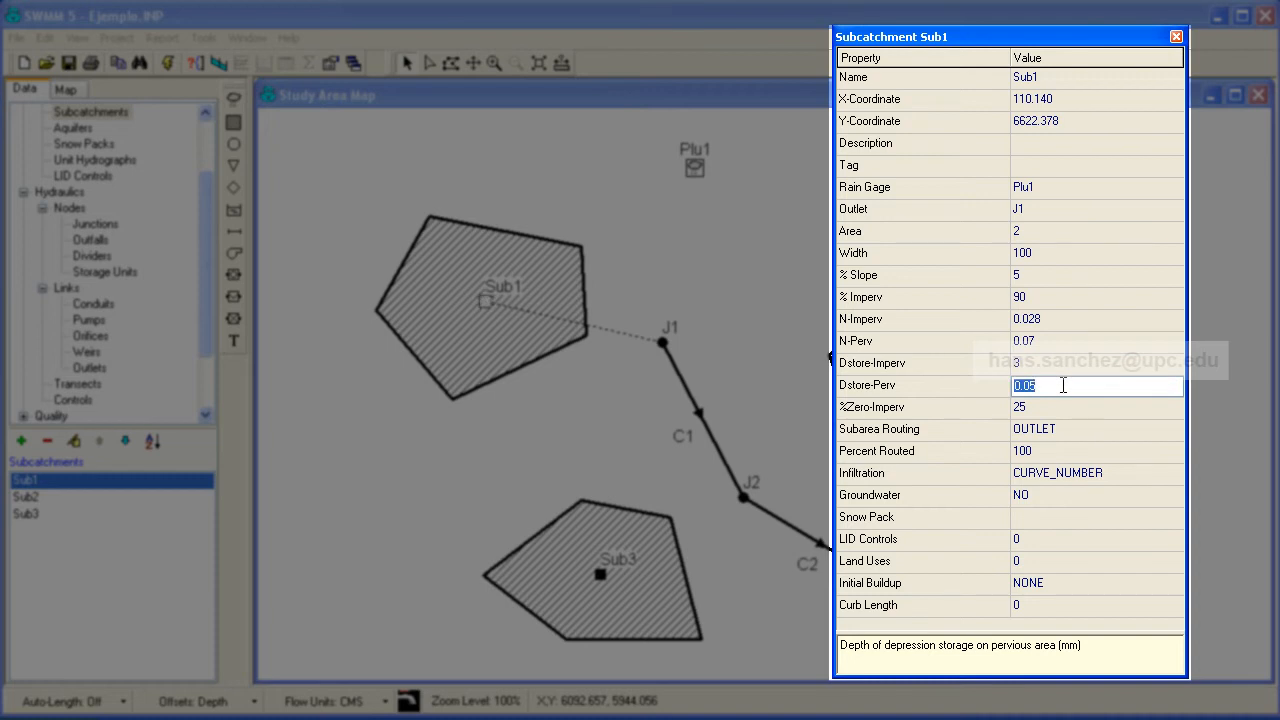
left_click(1057, 408)
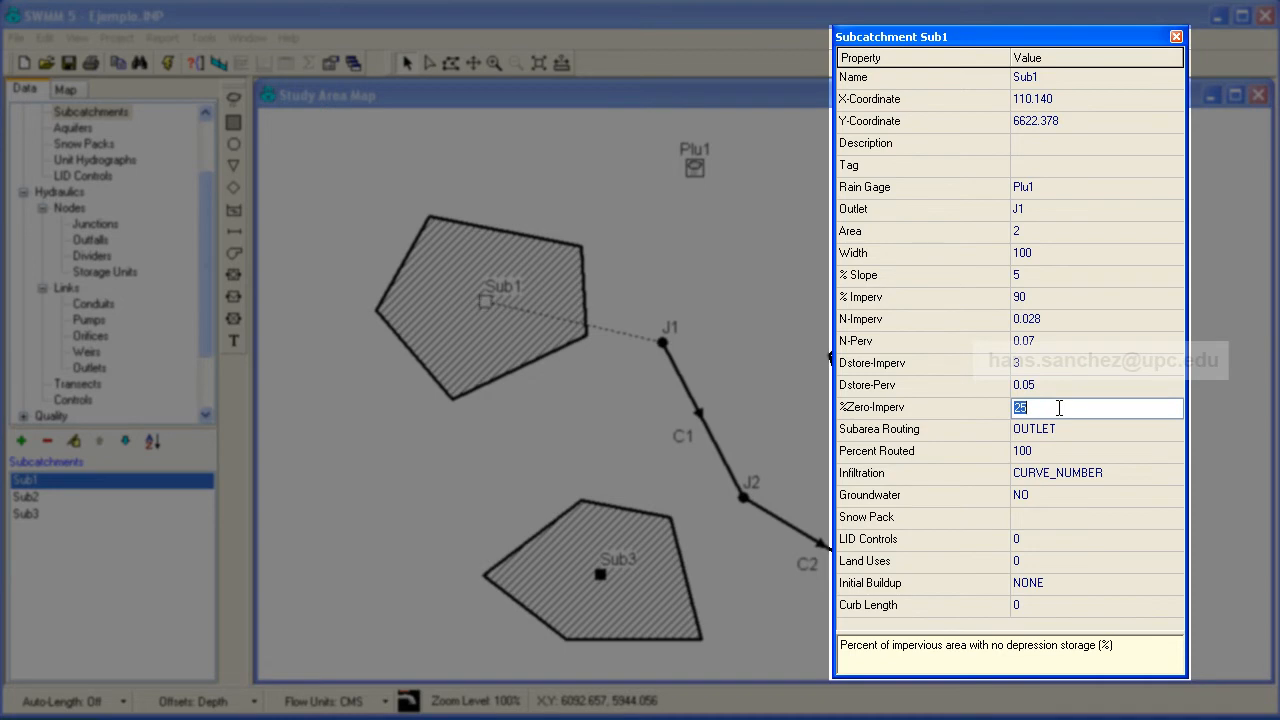
type("9")
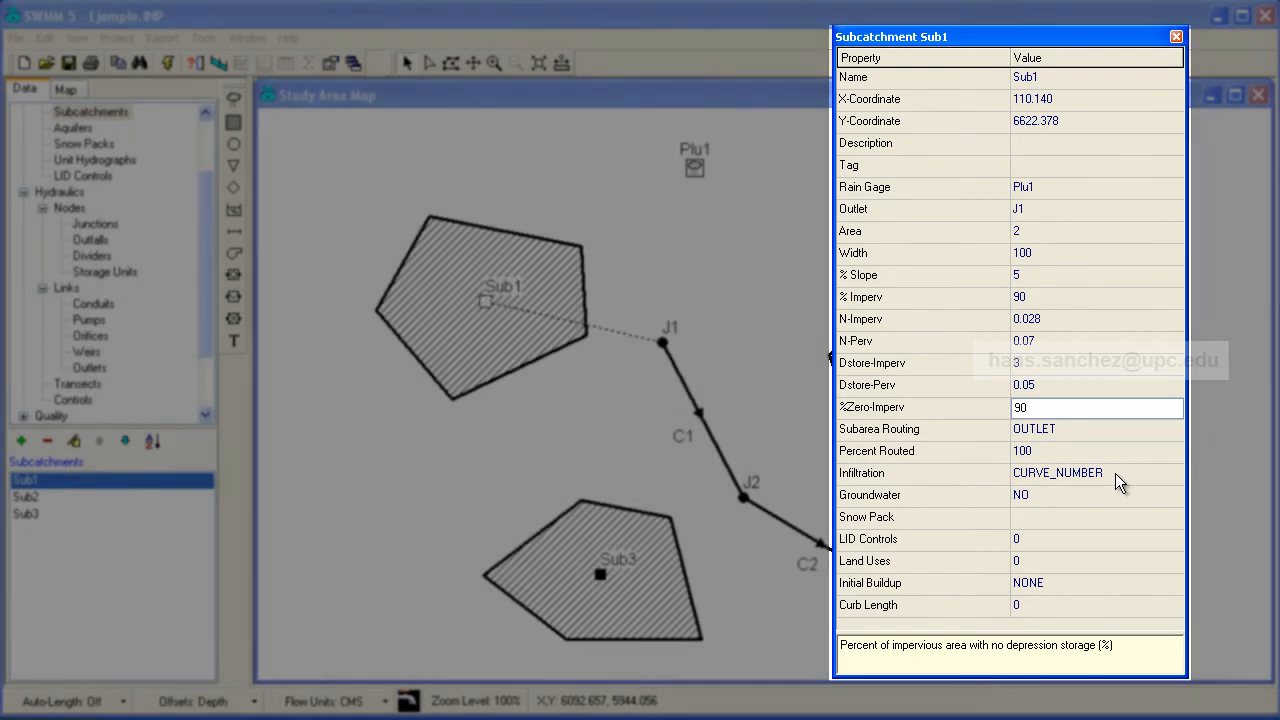
Step: Set the curve number in Sub1's infiltration parameters to 90
left_click(1115, 473)
left_click(1173, 473)
double_click(667, 290)
type("98")
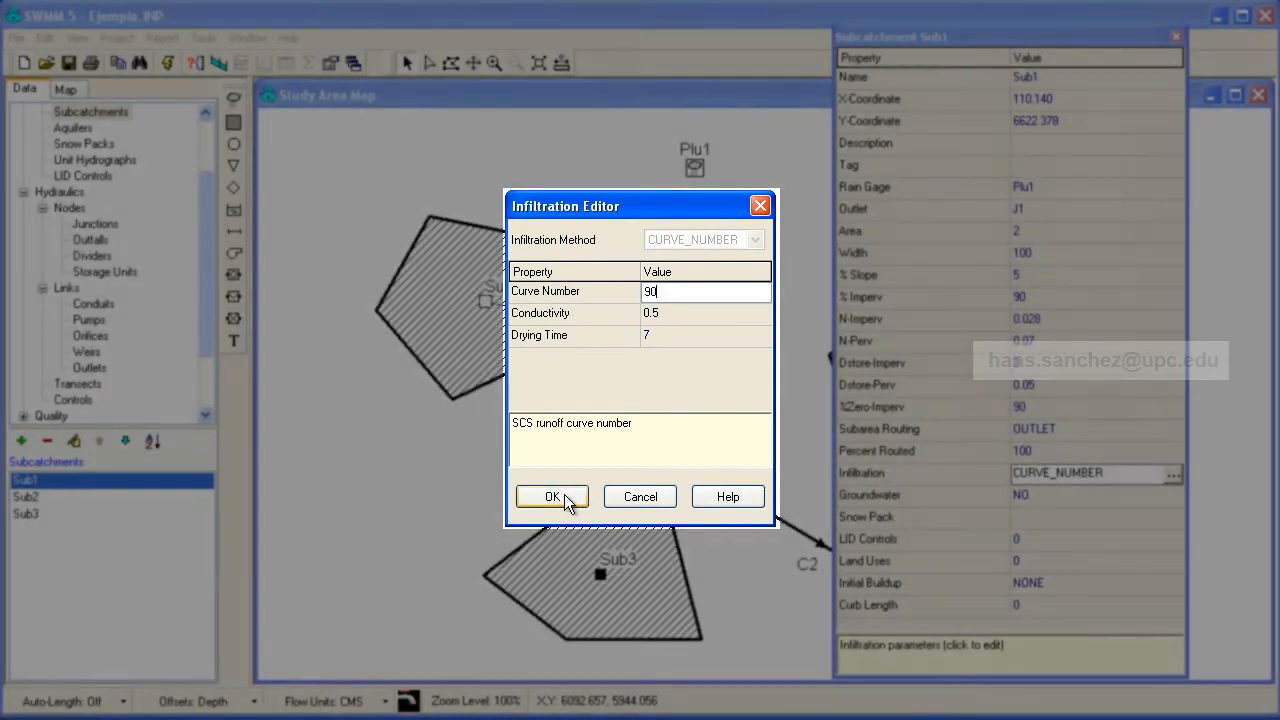
left_click(556, 496)
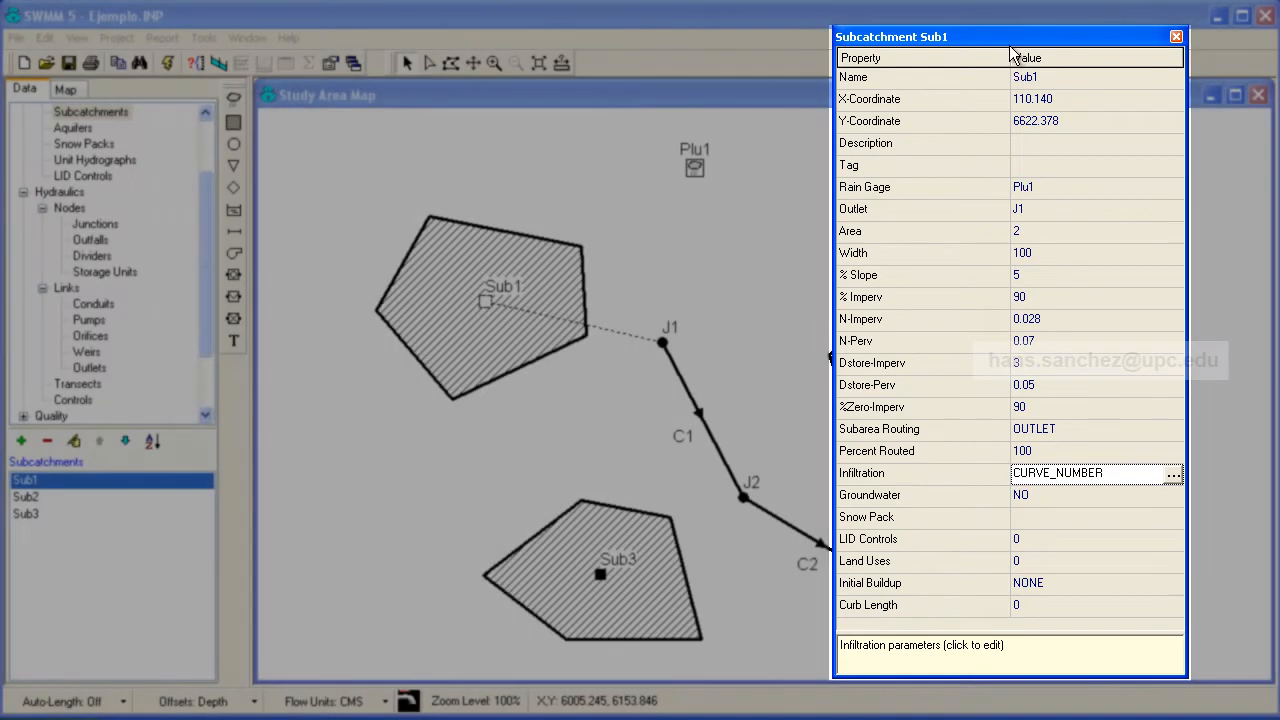
Step: Check the properties of subcatchment Sub2 and close the property editor
left_click_drag(1012, 45, 576, 57)
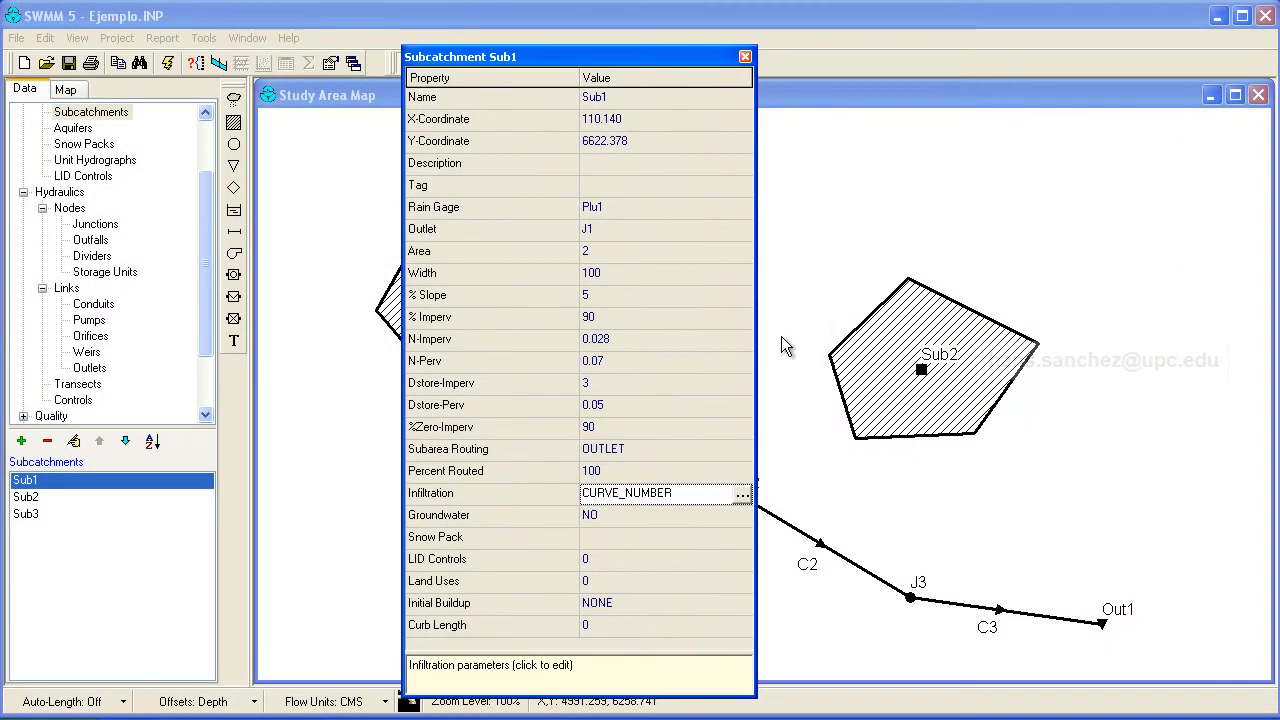
left_click(921, 371)
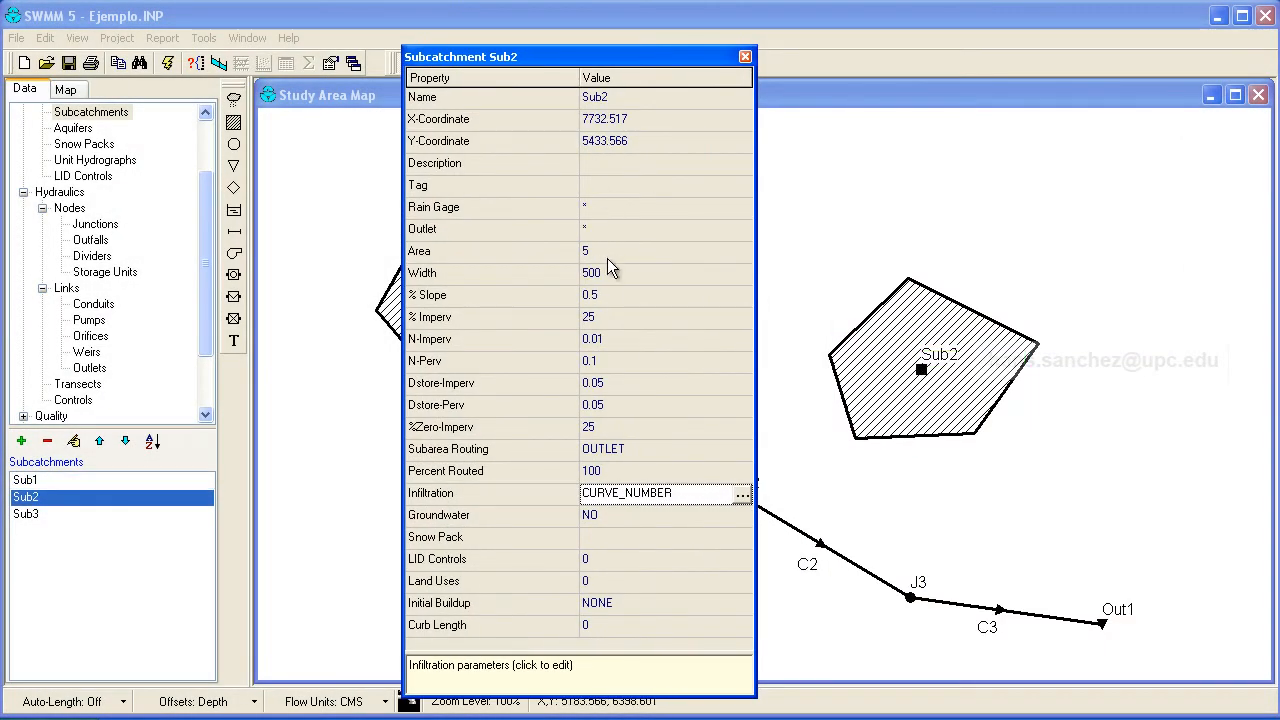
left_click(746, 57)
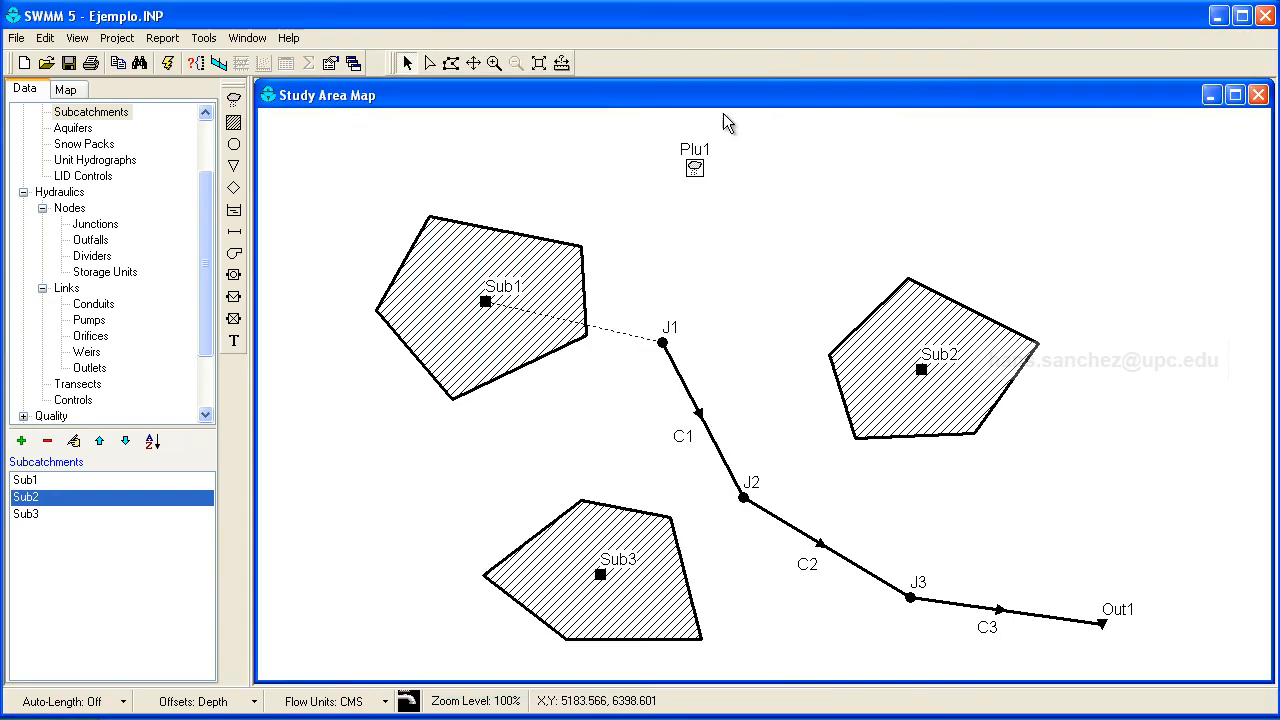
Step: Copy Sub1's properties and paste them onto subcatchment Sub2
left_click(486, 303)
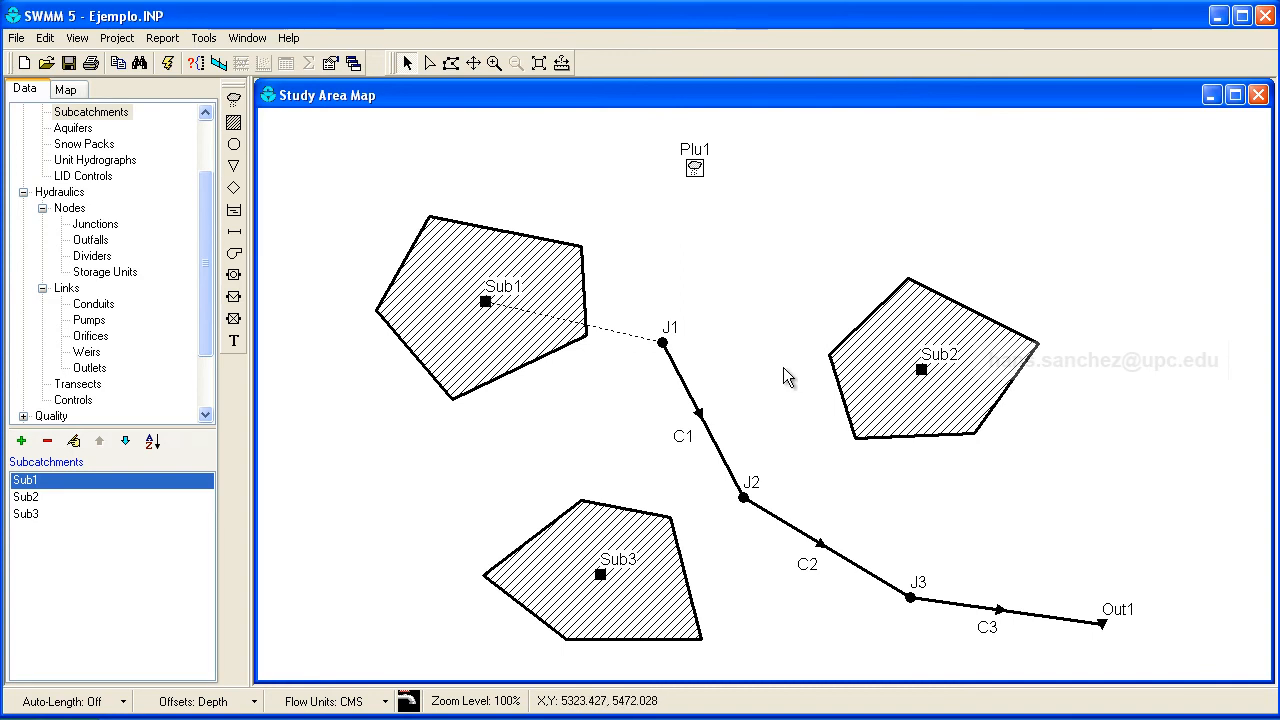
right_click(487, 306)
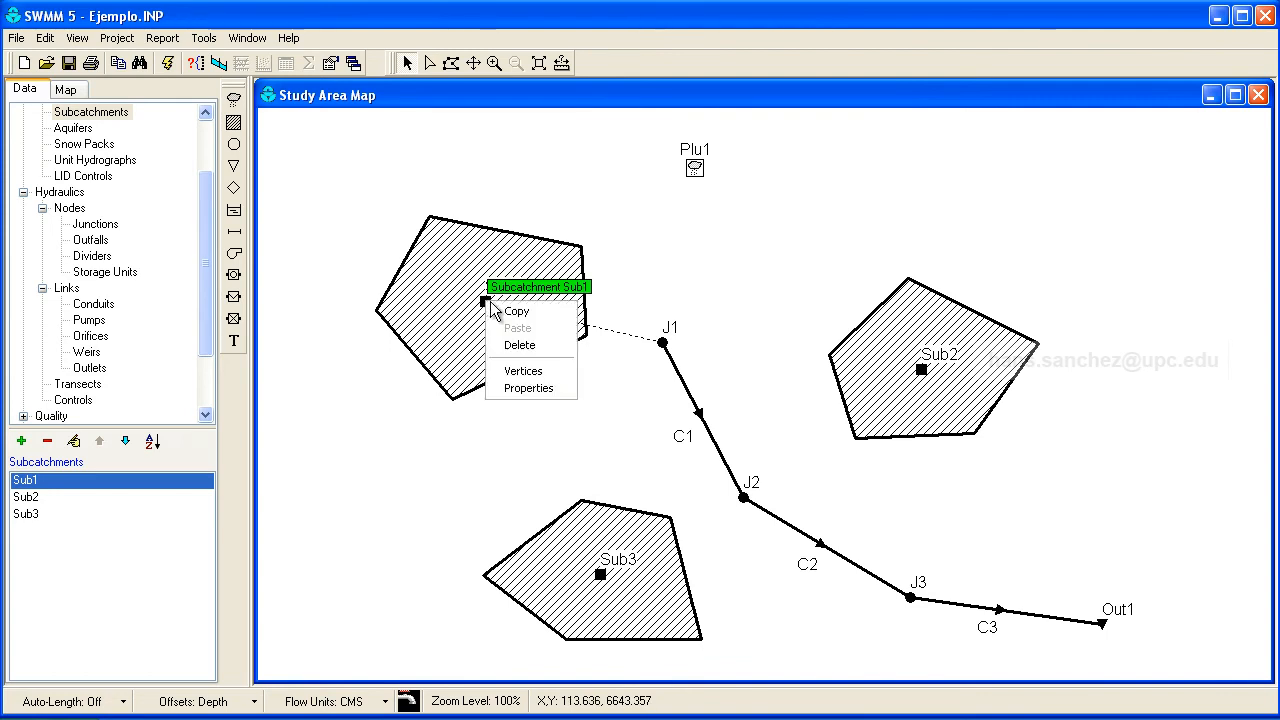
left_click(560, 320)
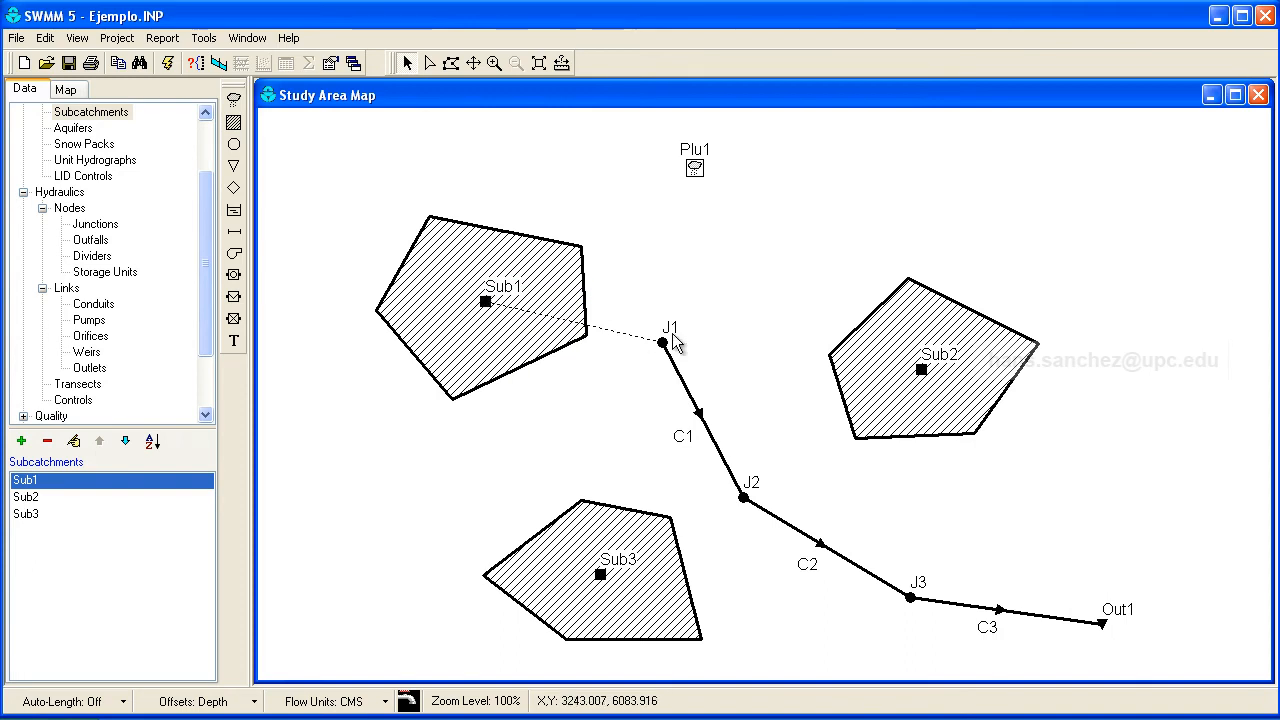
right_click(923, 370)
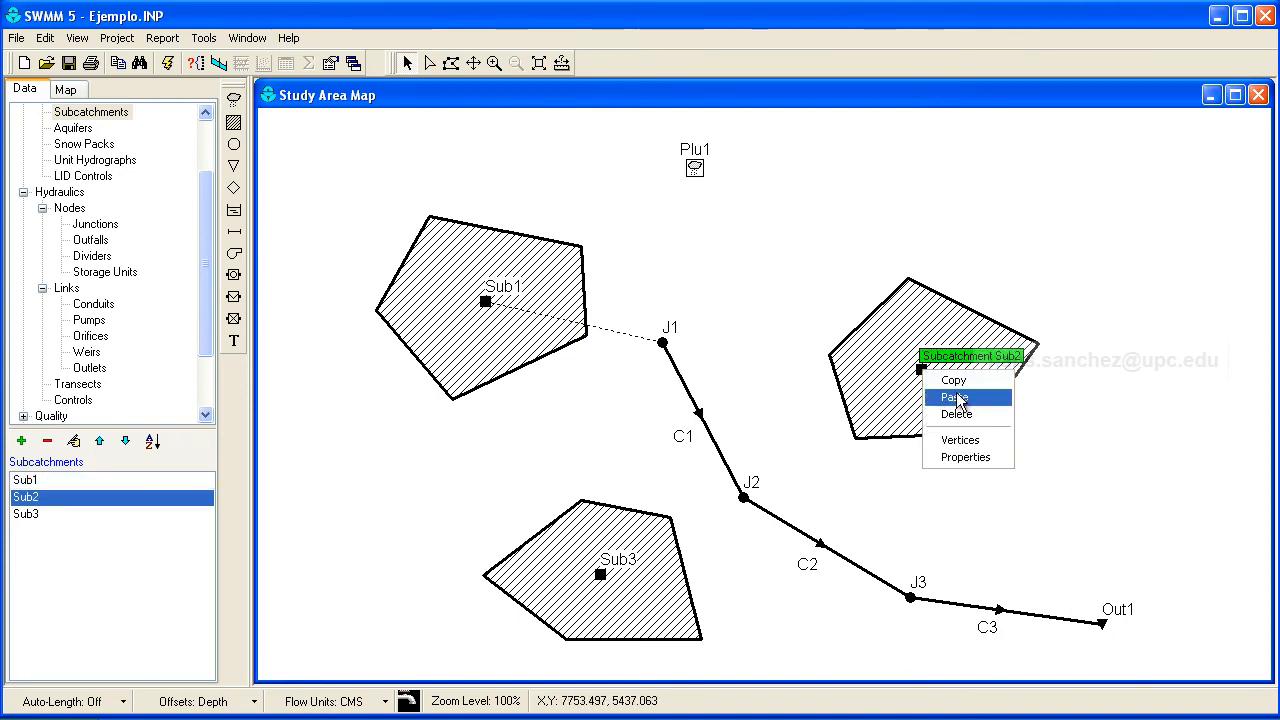
left_click(955, 398)
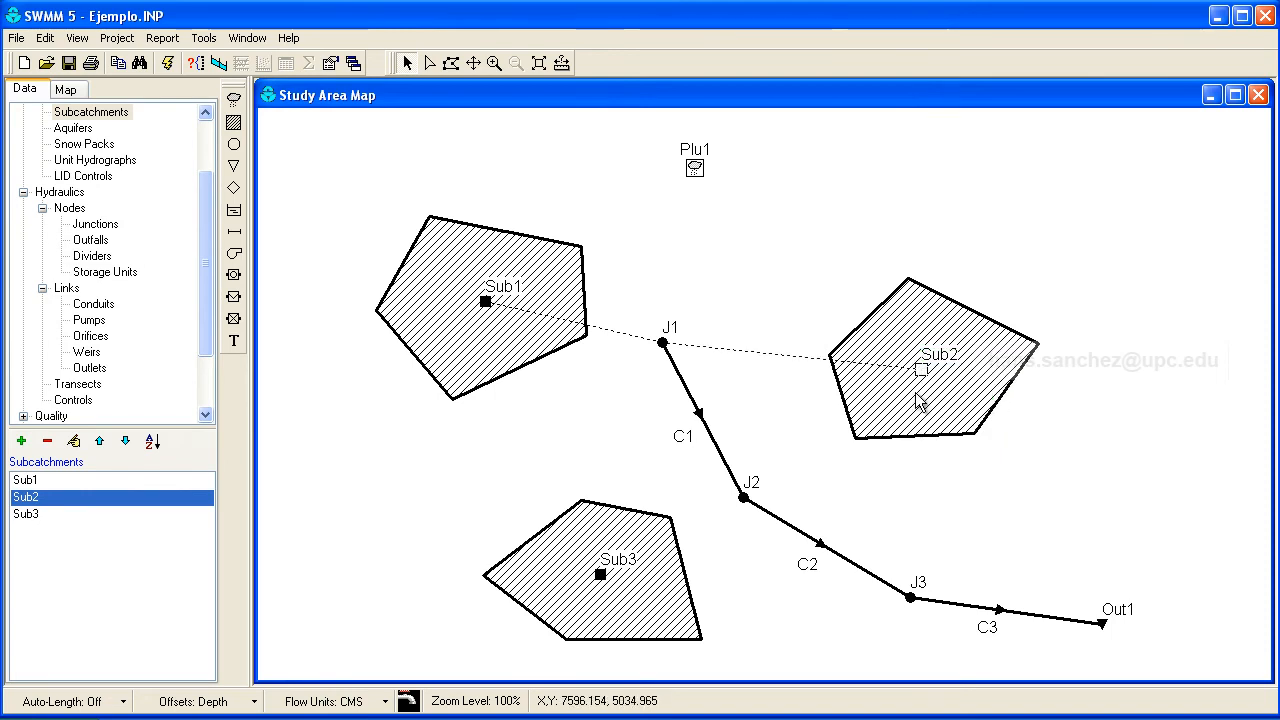
Step: Set Sub2's outlet to node J2 and its area to 3 ha
double_click(922, 372)
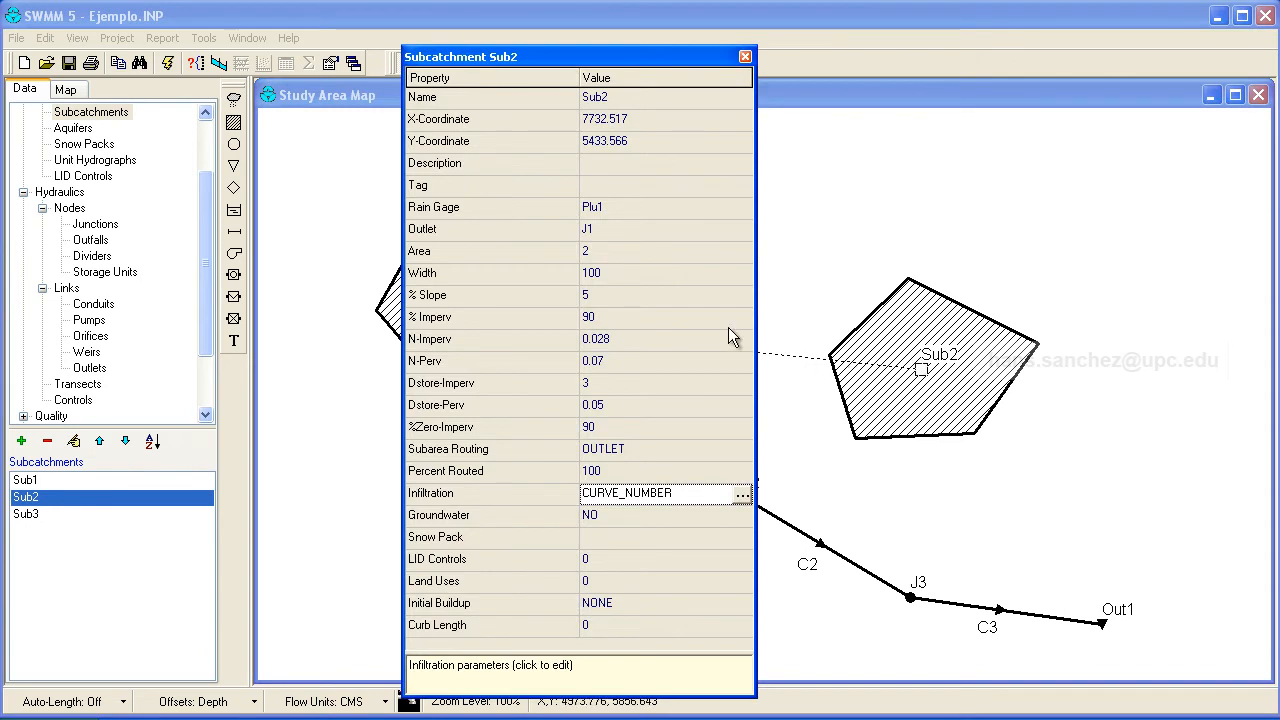
left_click(606, 228)
left_click(609, 229)
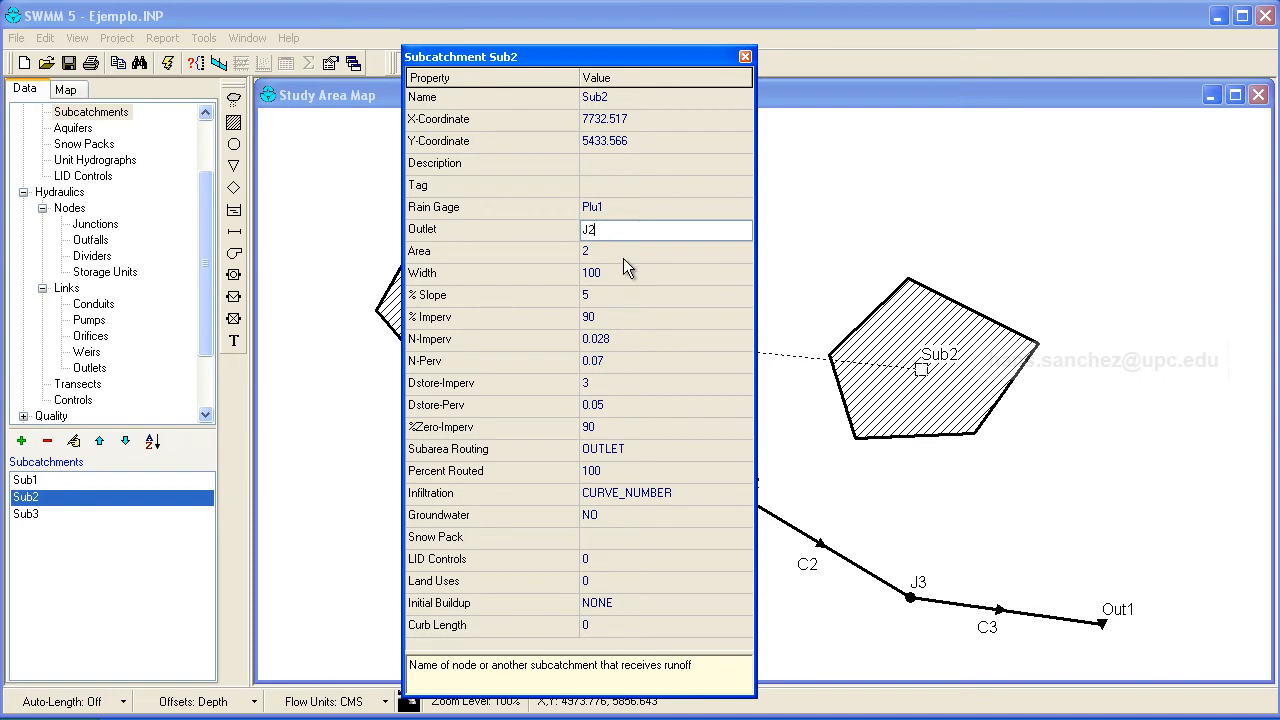
left_click(618, 253)
type("3")
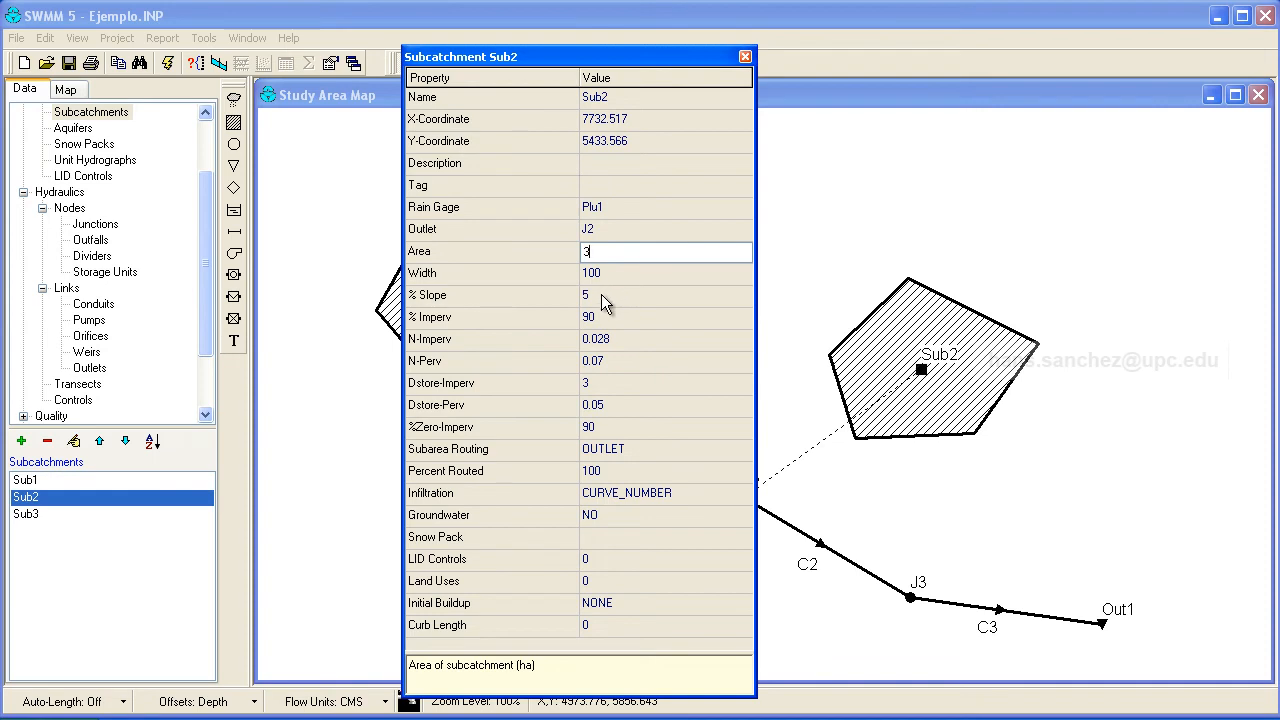
Step: Set the average surface slope of subcatchment Sub2 to 3% and close its property editor
left_click(601, 296)
type("3")
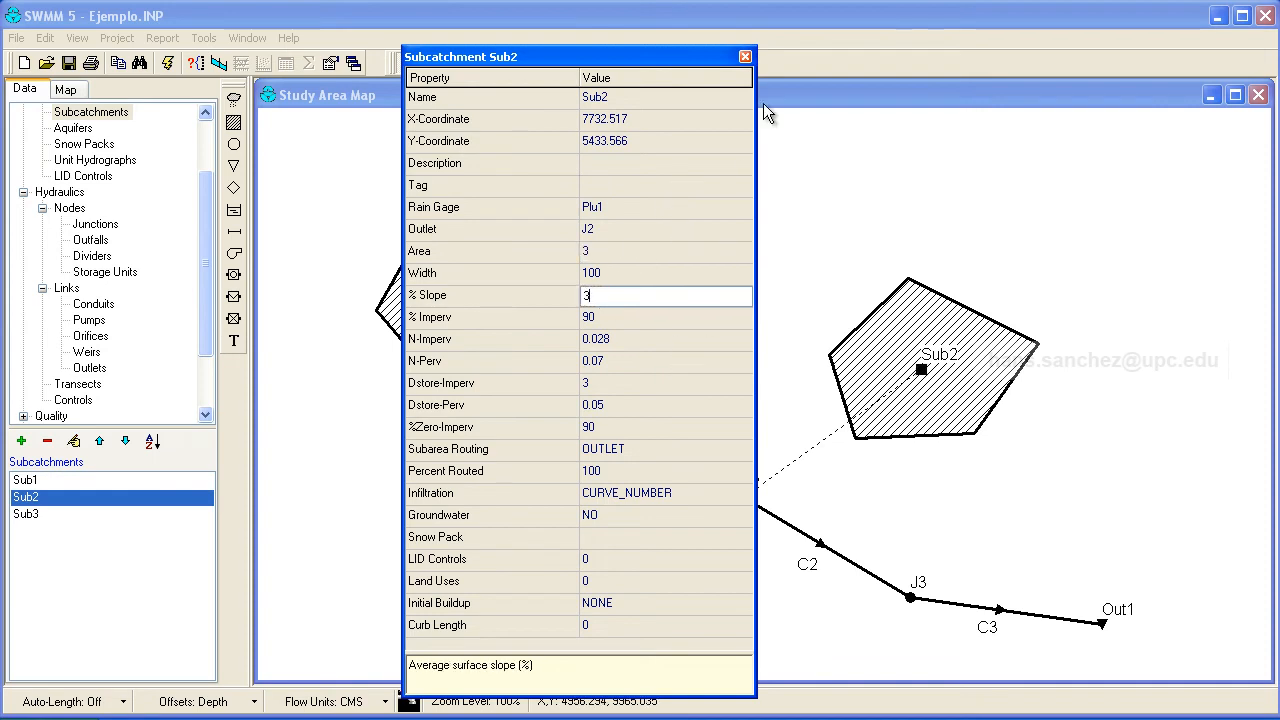
left_click(747, 57)
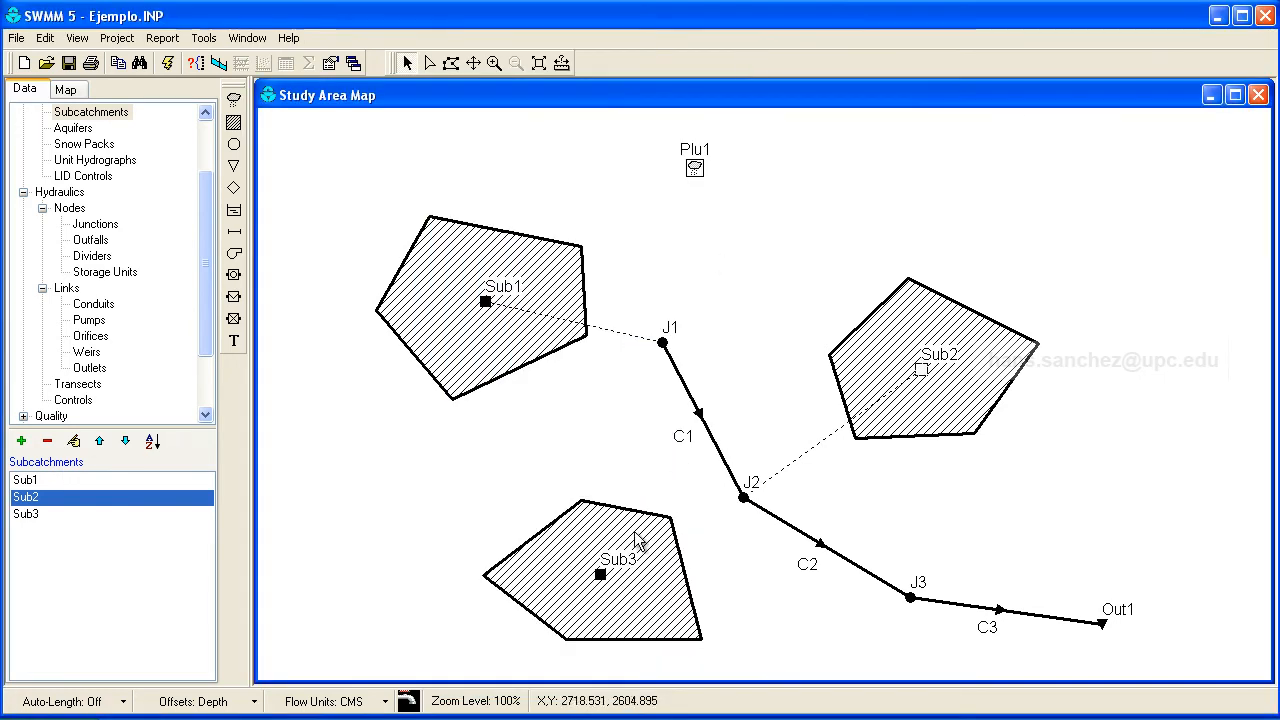
Step: Paste the copied subcatchment properties onto Sub3 and set its outlet to node J3
right_click(602, 574)
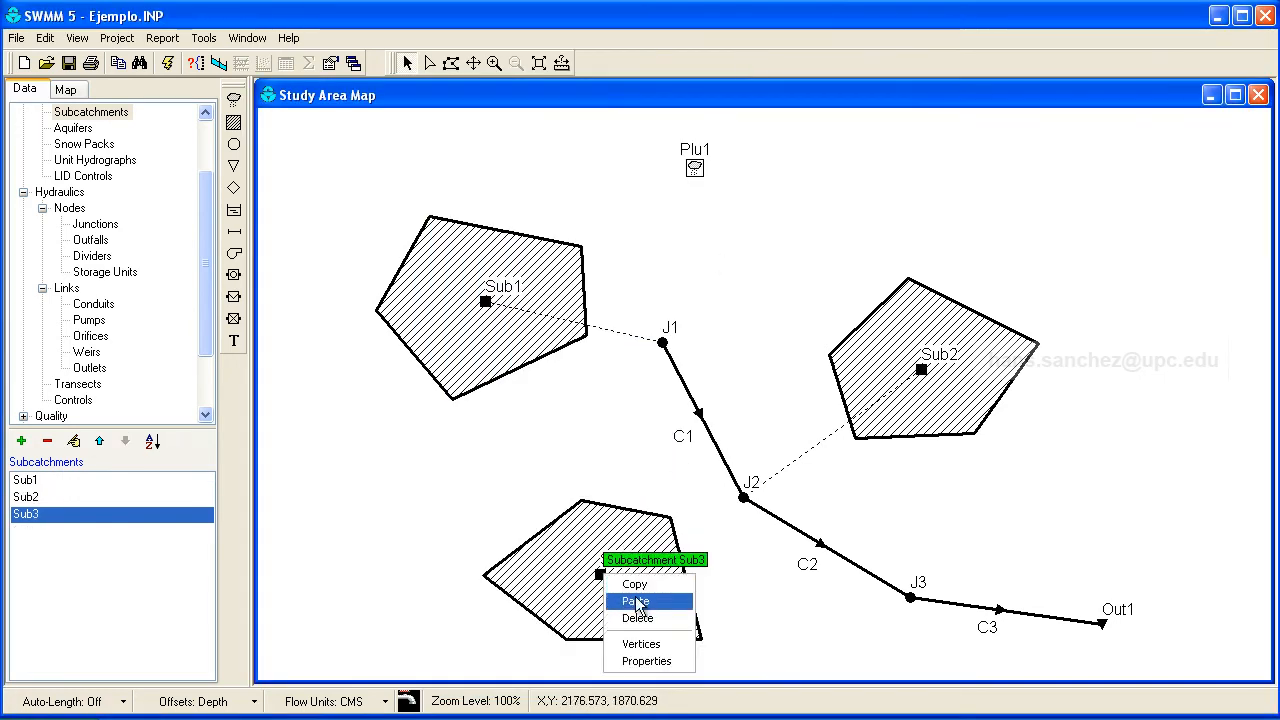
left_click(643, 604)
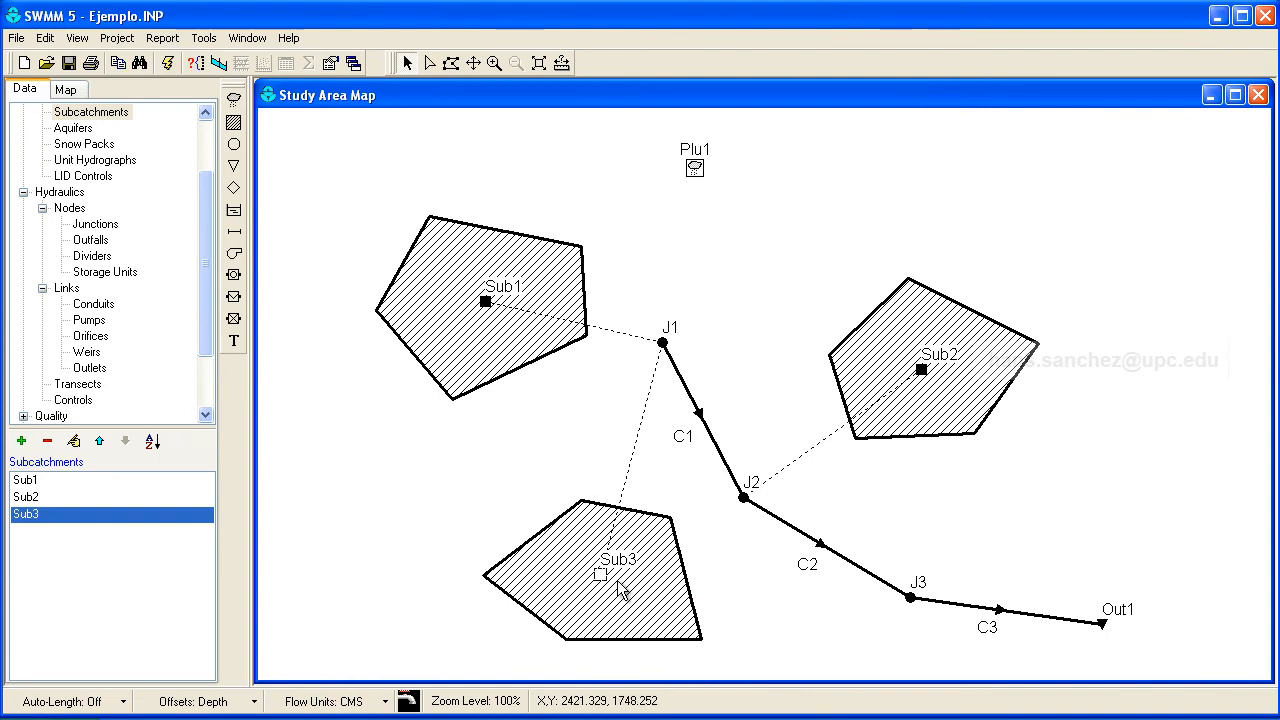
double_click(606, 576)
left_click_drag(612, 20, 1042, 36)
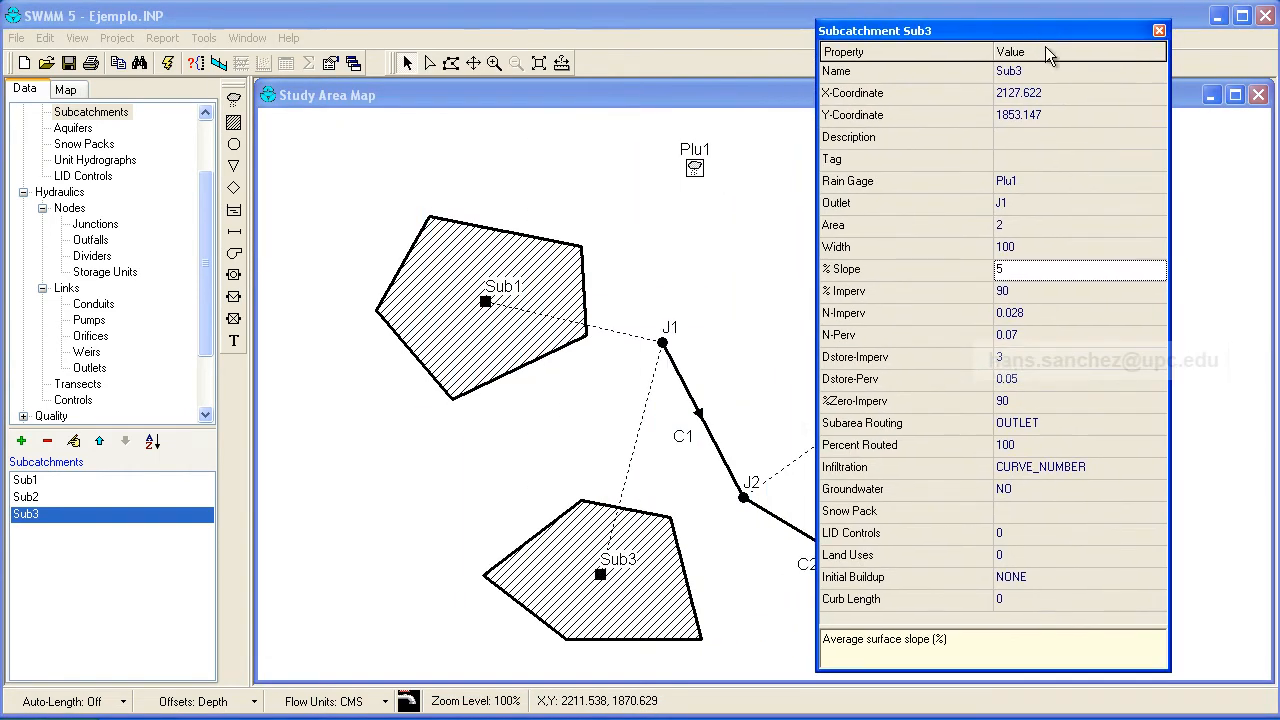
left_click(1024, 203)
type("J")
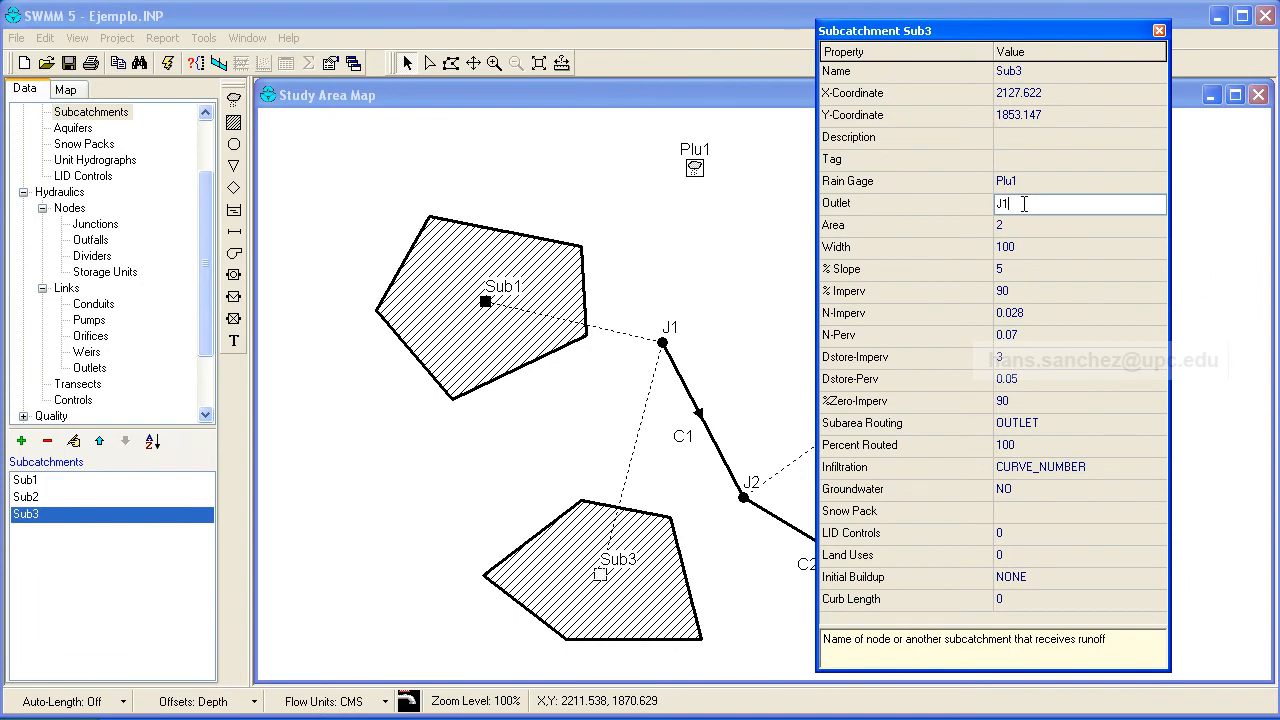
type("3")
Step: Set Sub3's slope to 2%, its impervious area to 100% and its impervious area without depression storage to 100%
left_click(1006, 226)
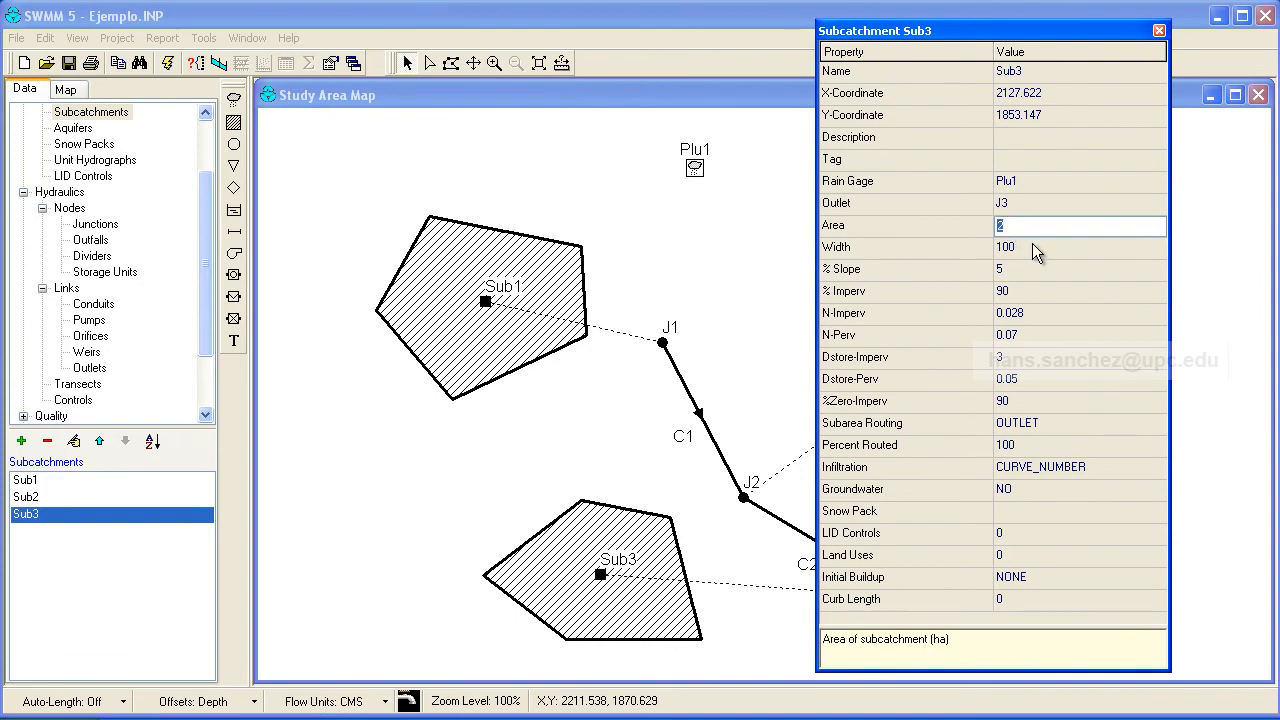
left_click(1027, 269)
type("2")
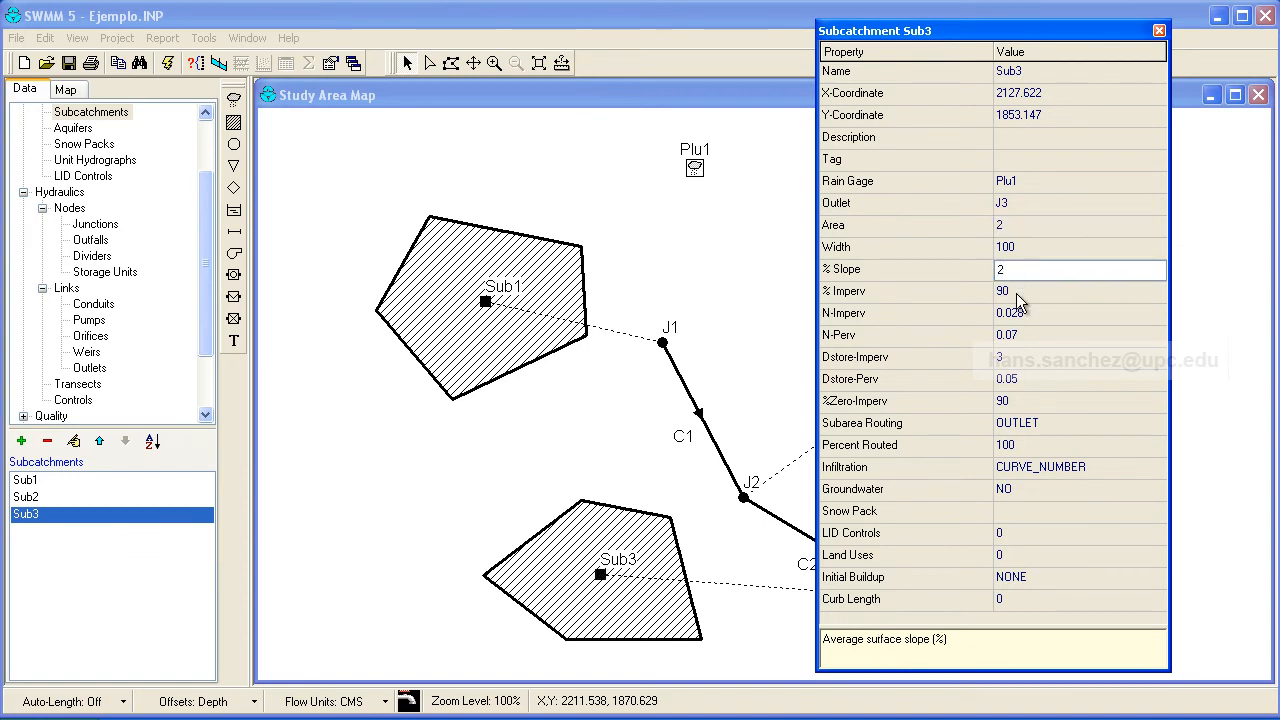
left_click(1025, 293)
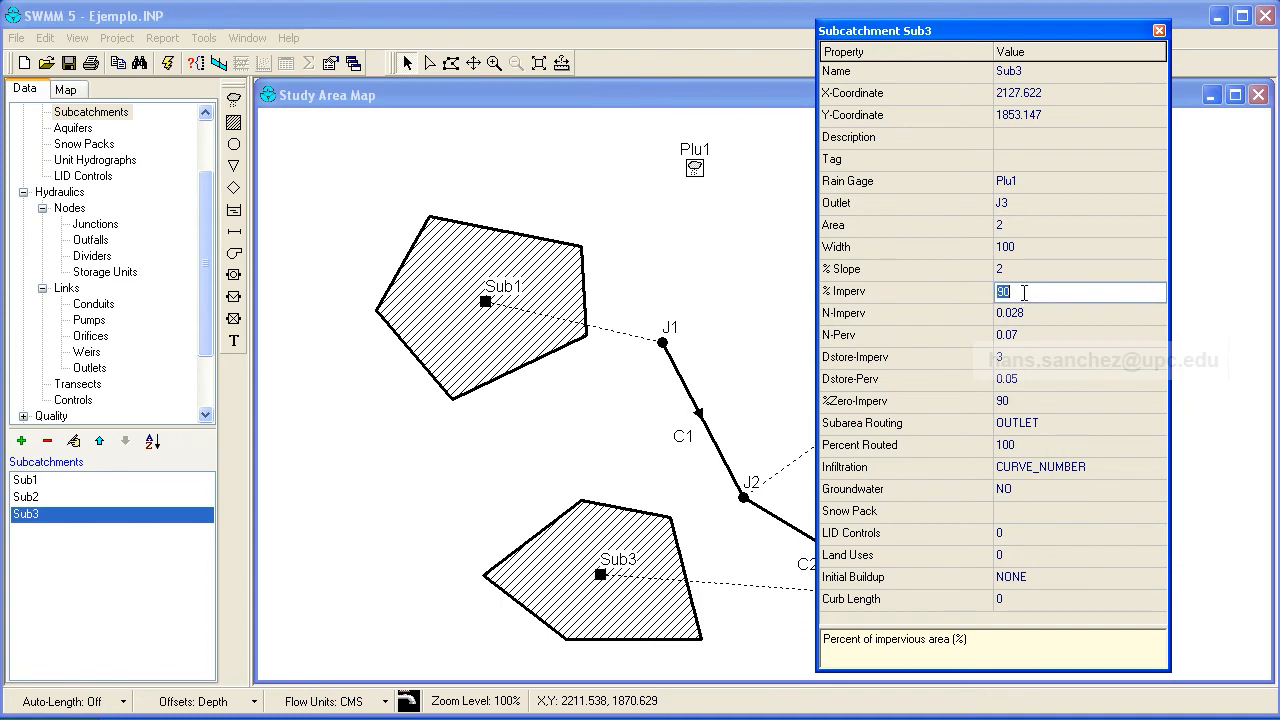
type("100")
left_click(1020, 402)
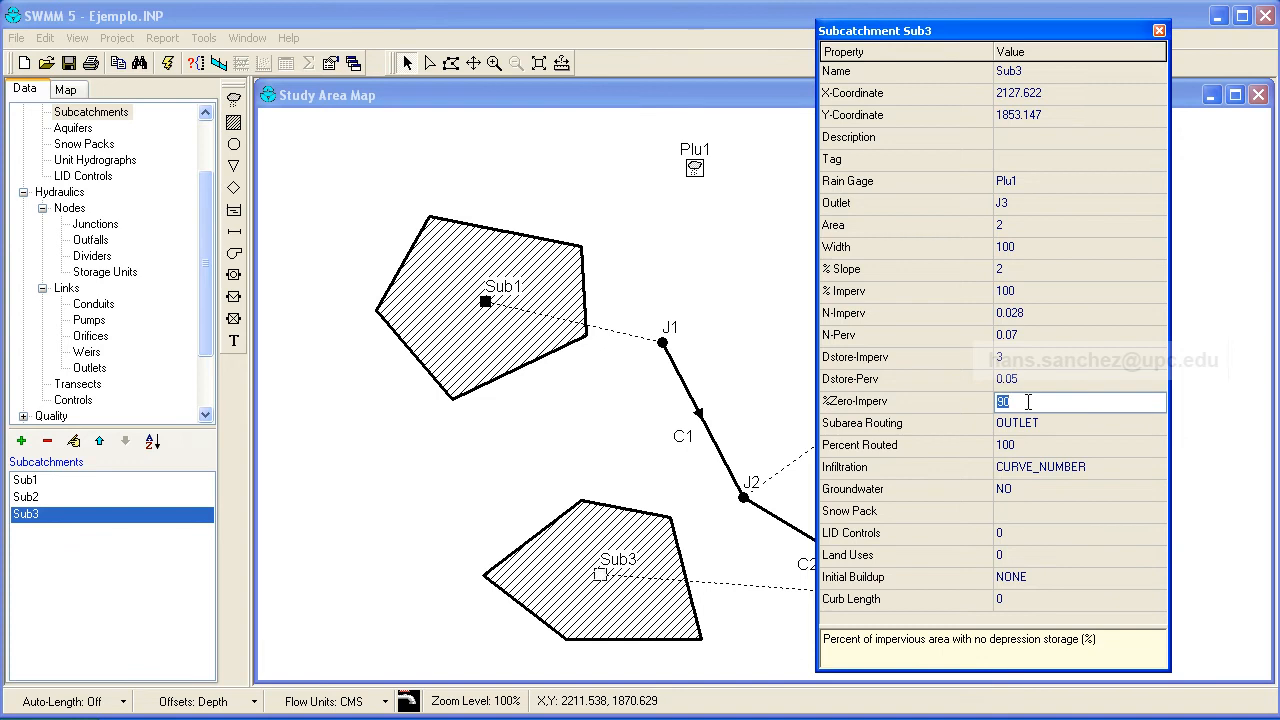
type("100")
left_click(1159, 31)
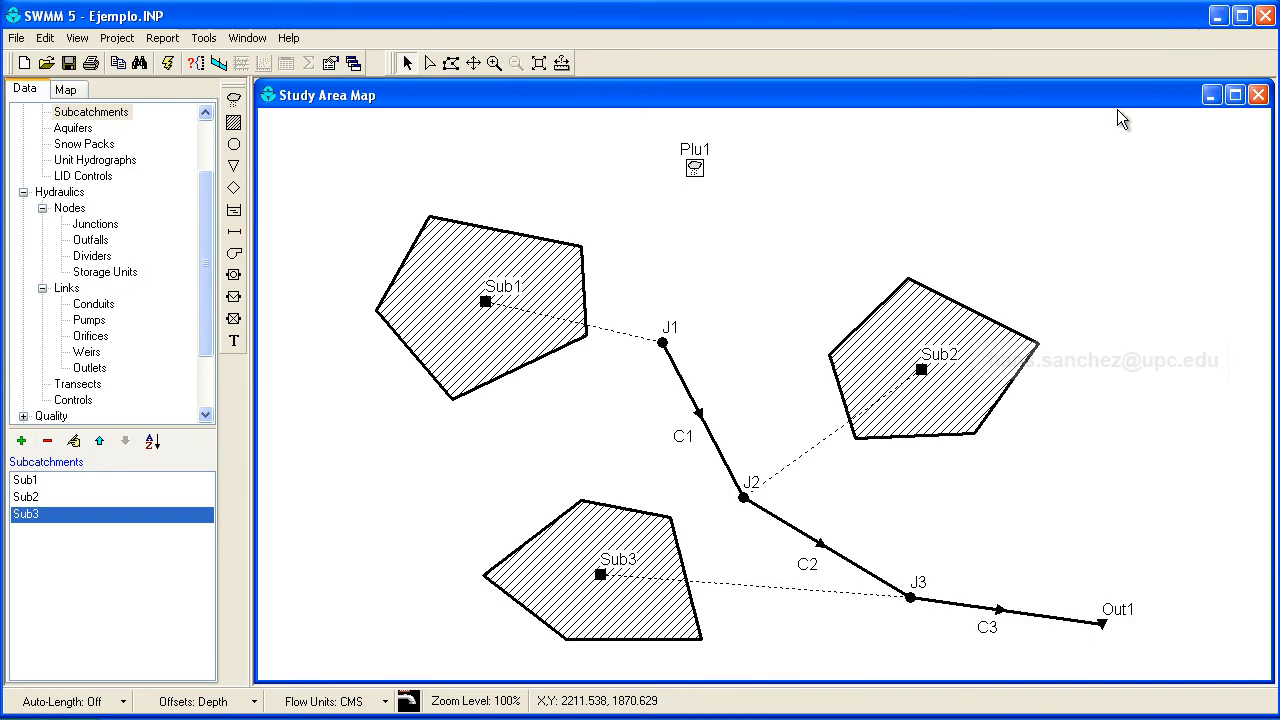
Step: Set junction J1's invert elevation to 100 m and its maximum depth to 3 m
double_click(664, 344)
left_click_drag(950, 36, 1043, 32)
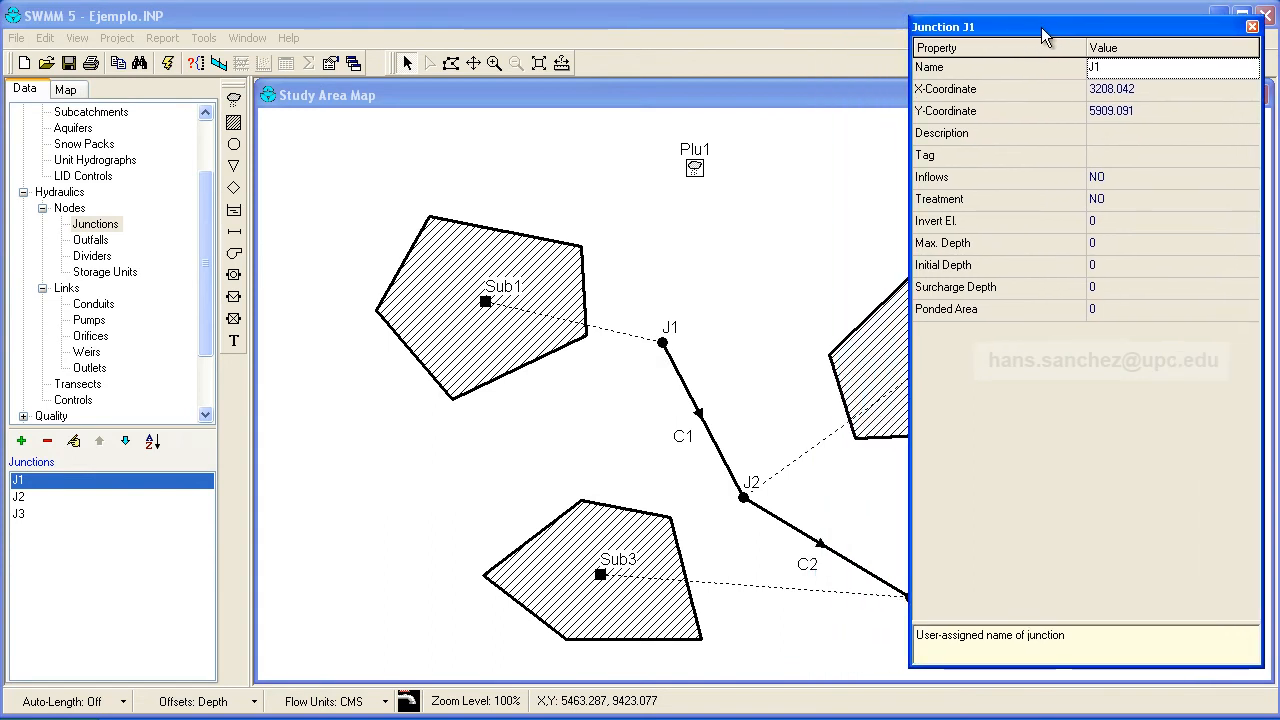
left_click(1120, 229)
type("100")
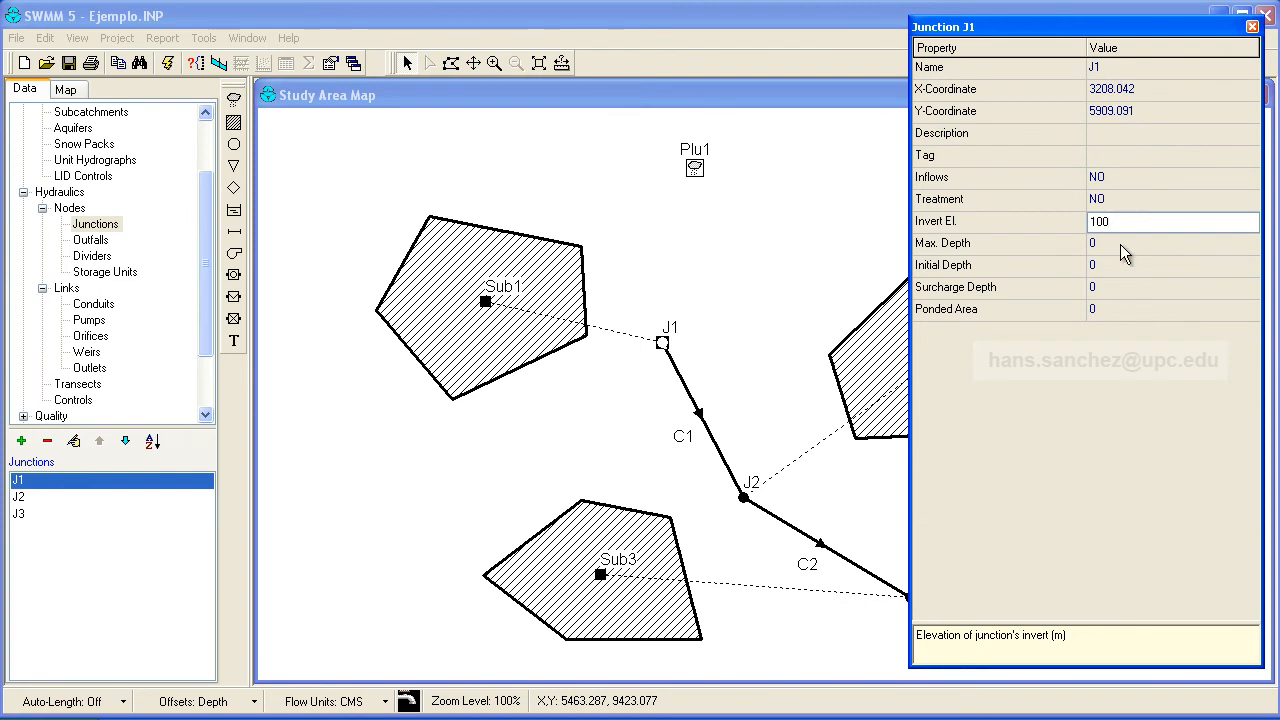
left_click(1122, 246)
left_click_drag(1115, 35, 460, 45)
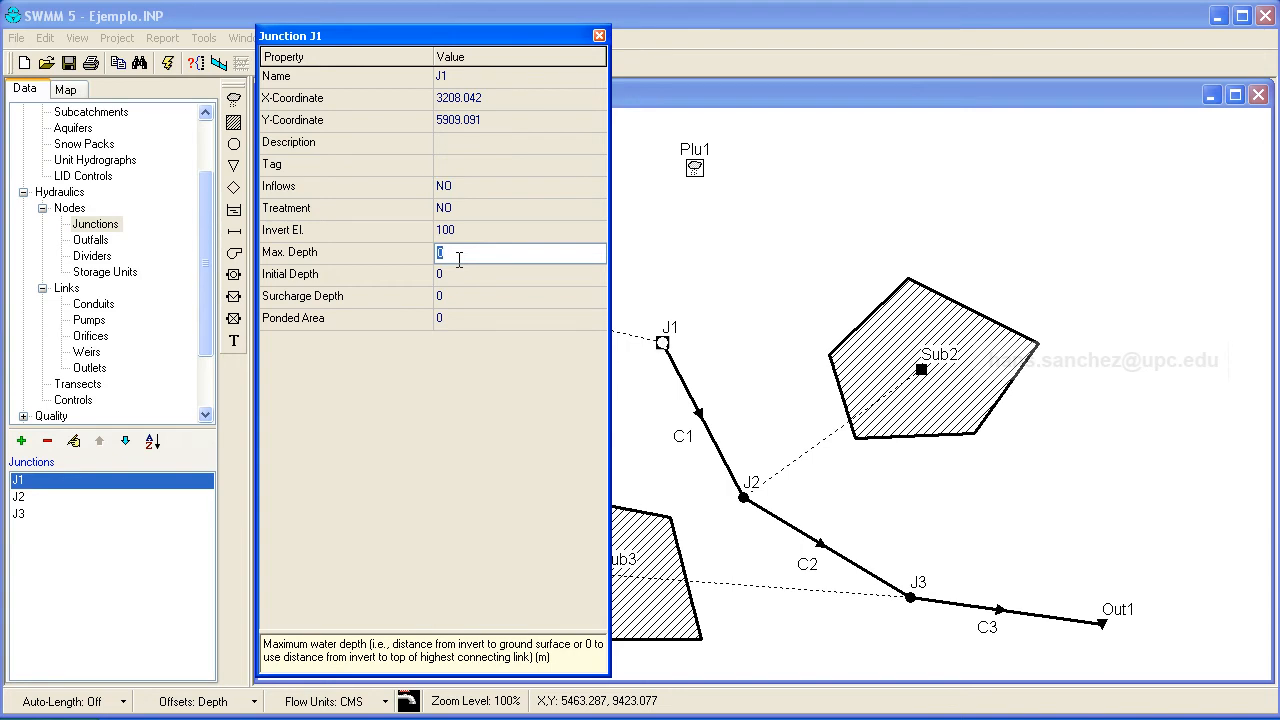
type("3")
Step: Set junction J2's invert elevation to 97.3 m and its maximum depth to 3 m
left_click(745, 502)
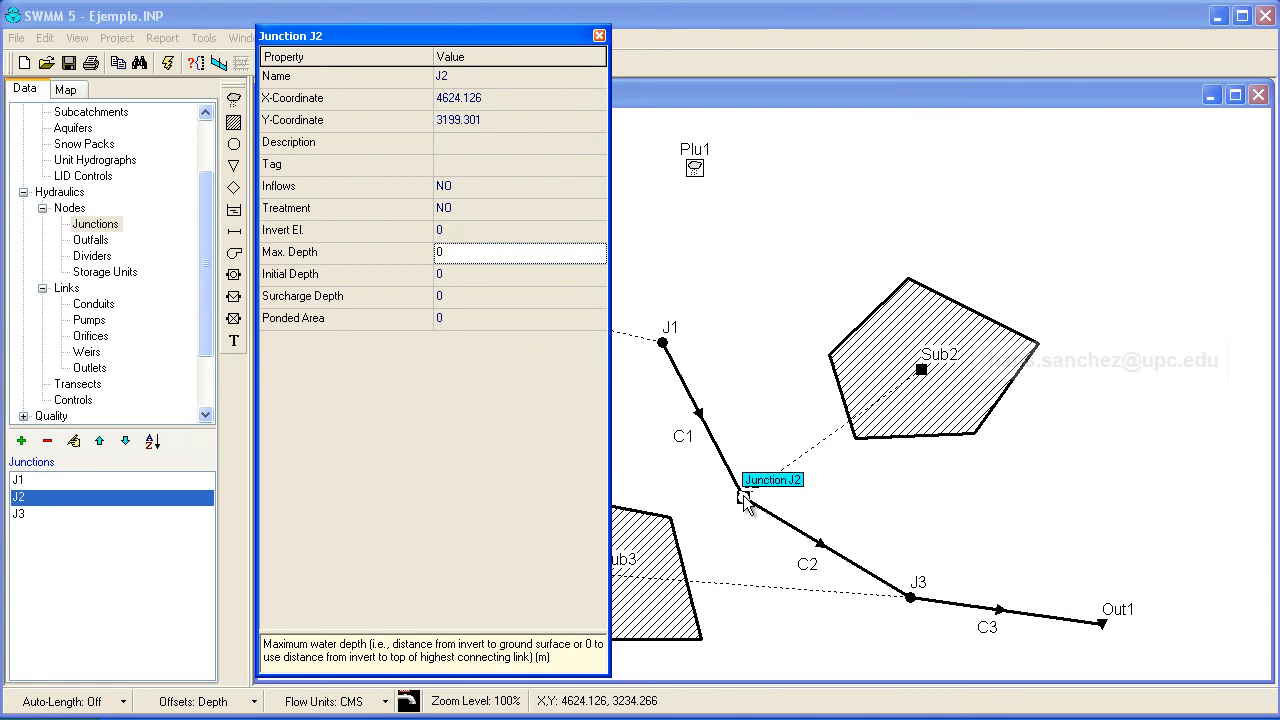
left_click(462, 230)
type("97.3")
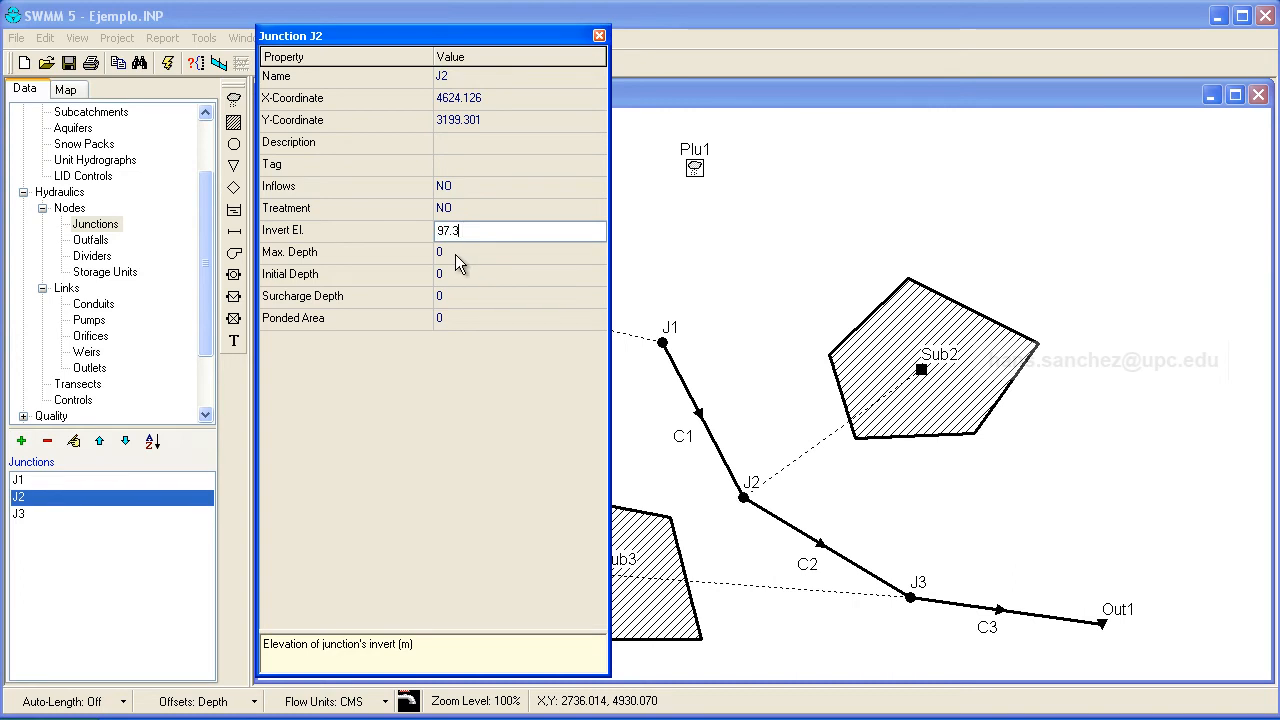
left_click(453, 253)
type("3")
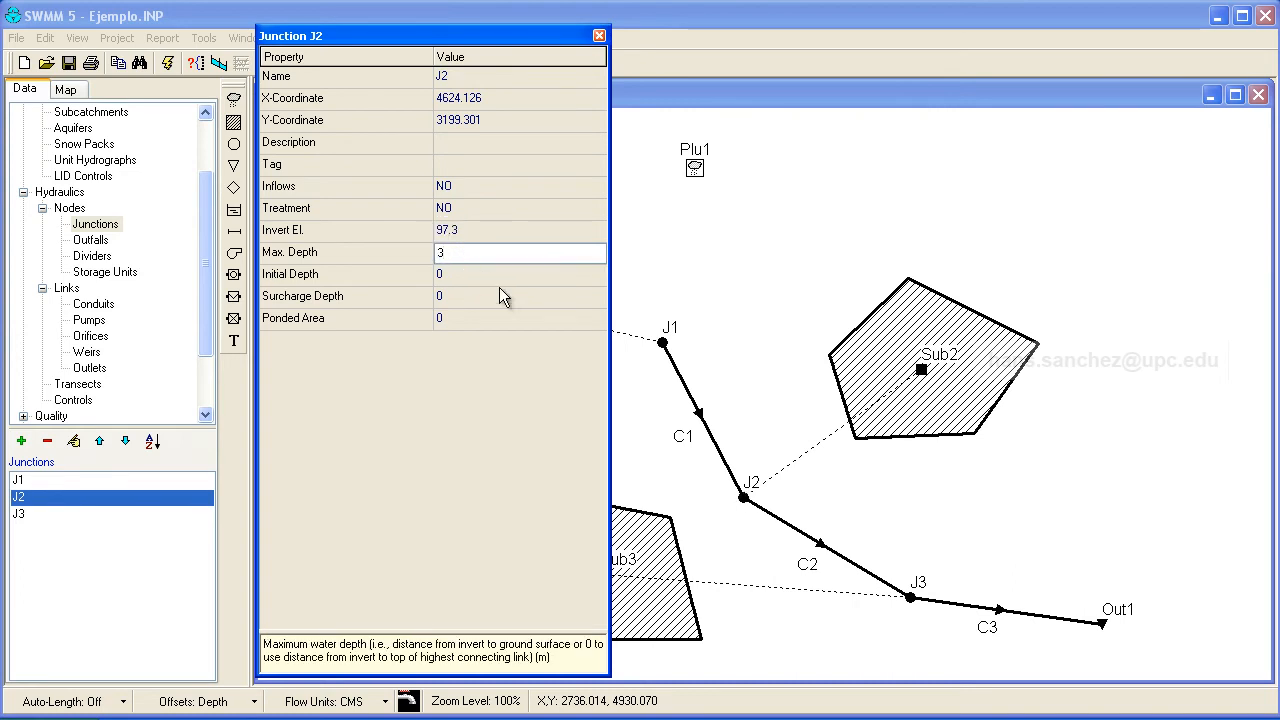
Step: Set junction J3's invert elevation to 95.7 m and its maximum depth to 3 m, closing the property editor
left_click(909, 596)
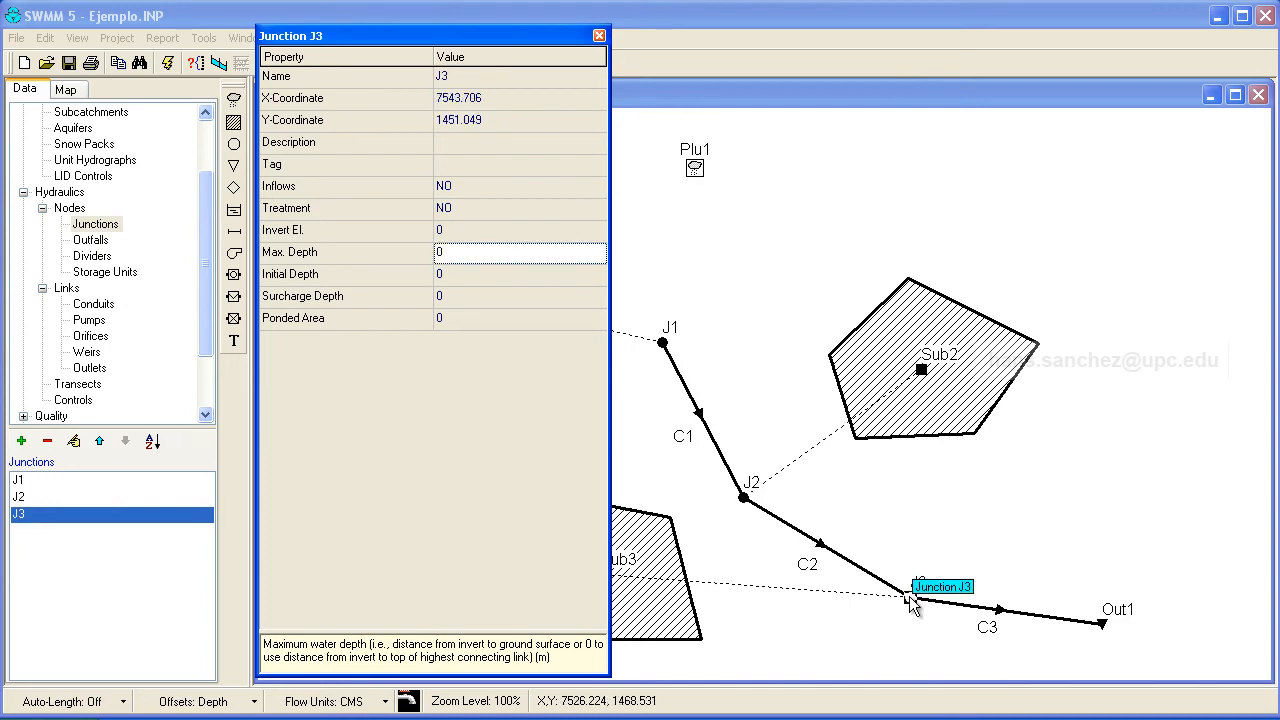
left_click(452, 231)
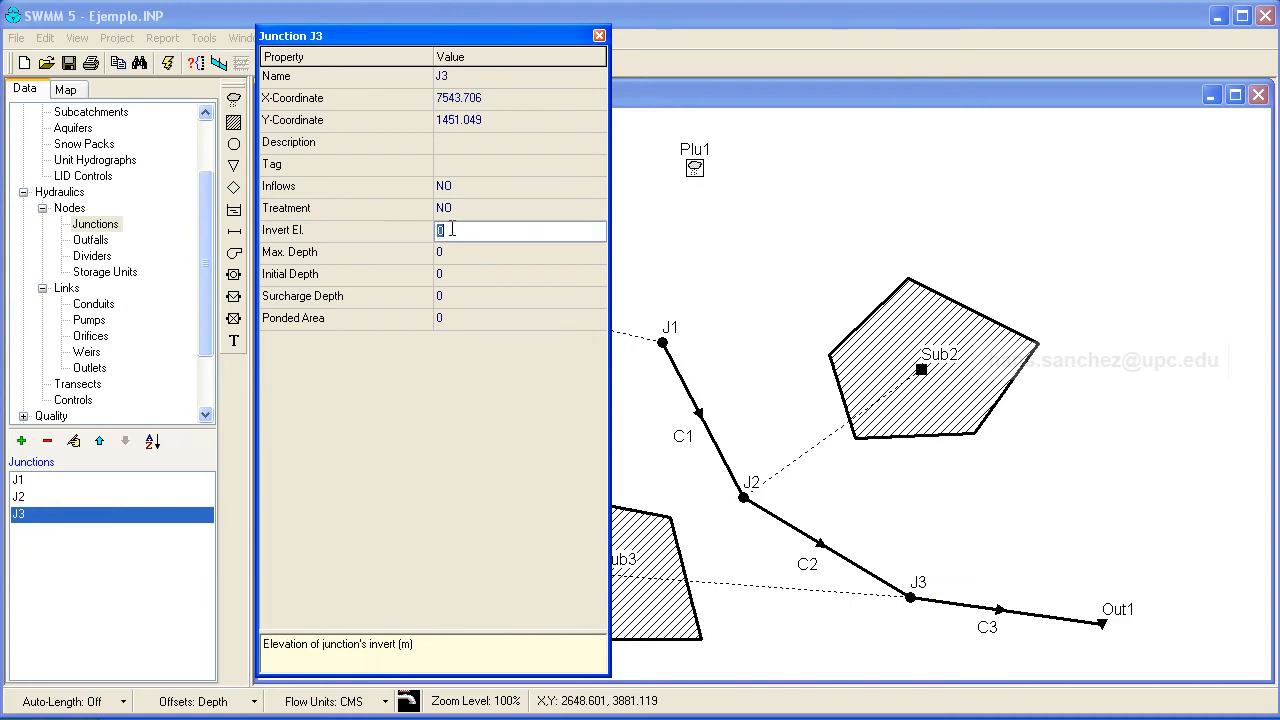
type("95.7")
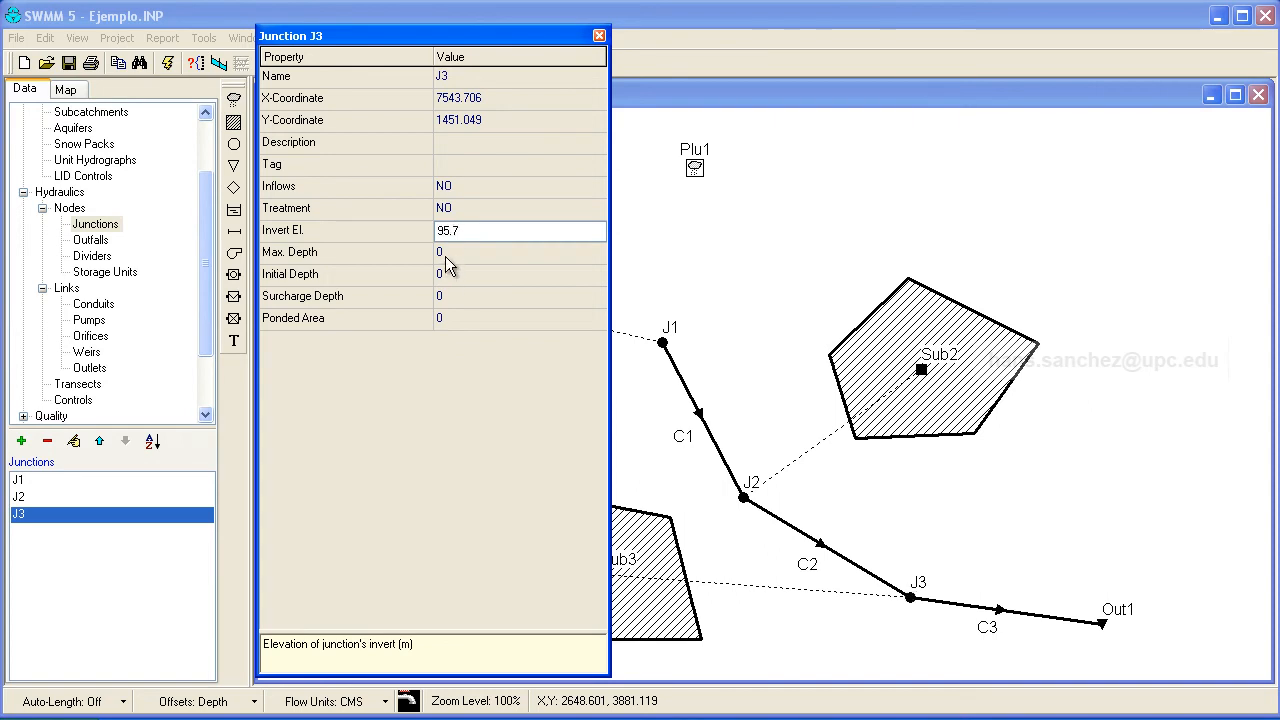
left_click(447, 254)
type("3")
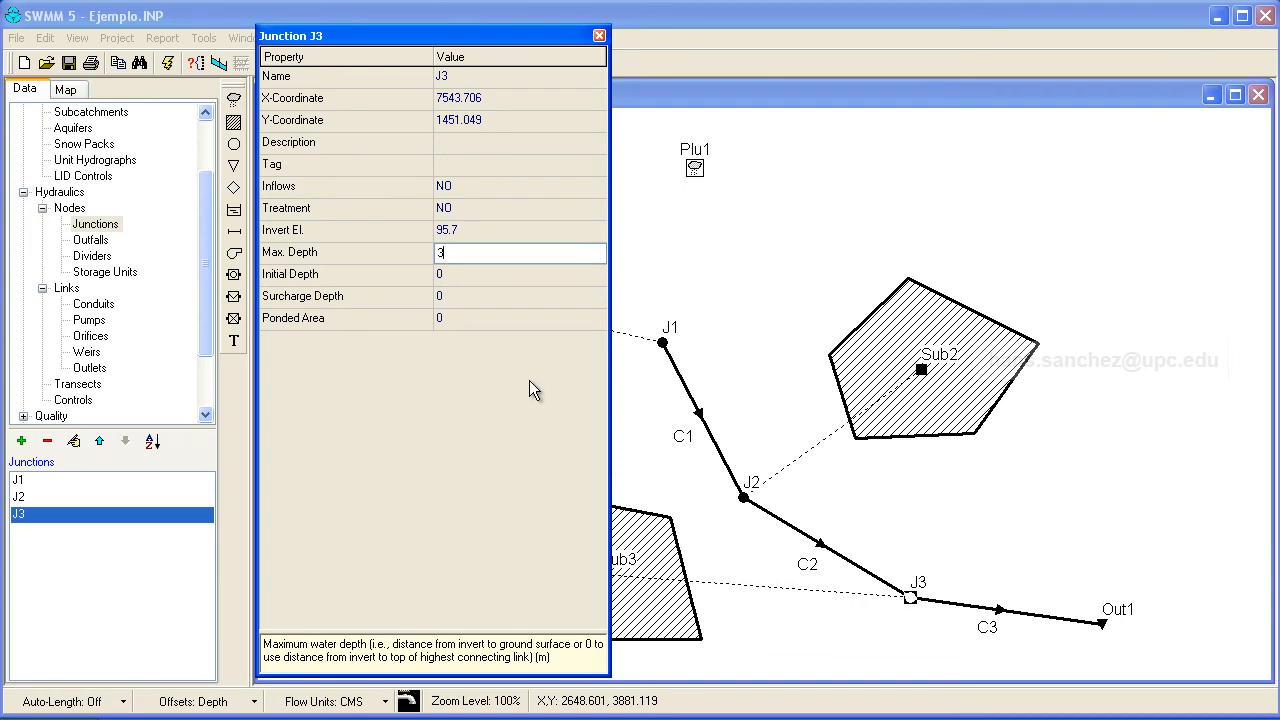
left_click(599, 36)
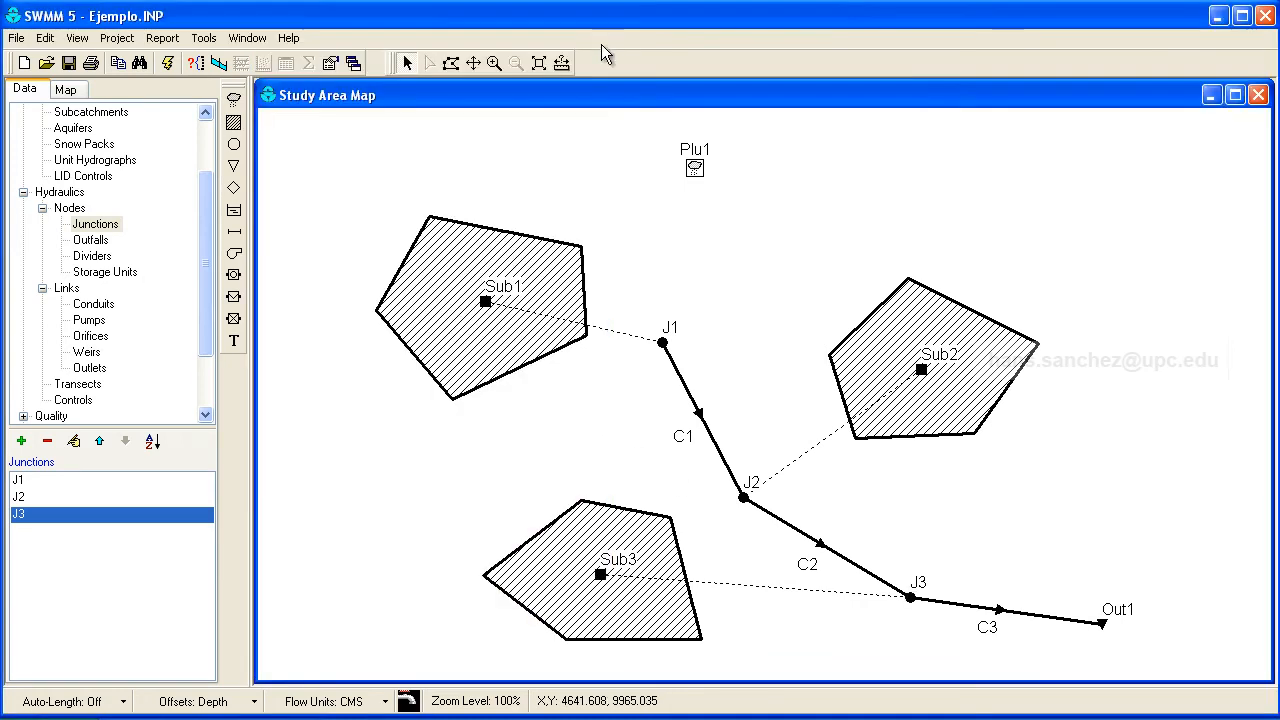
Step: Set the invert elevation of outfall Out1 to 95.65 m
double_click(1105, 628)
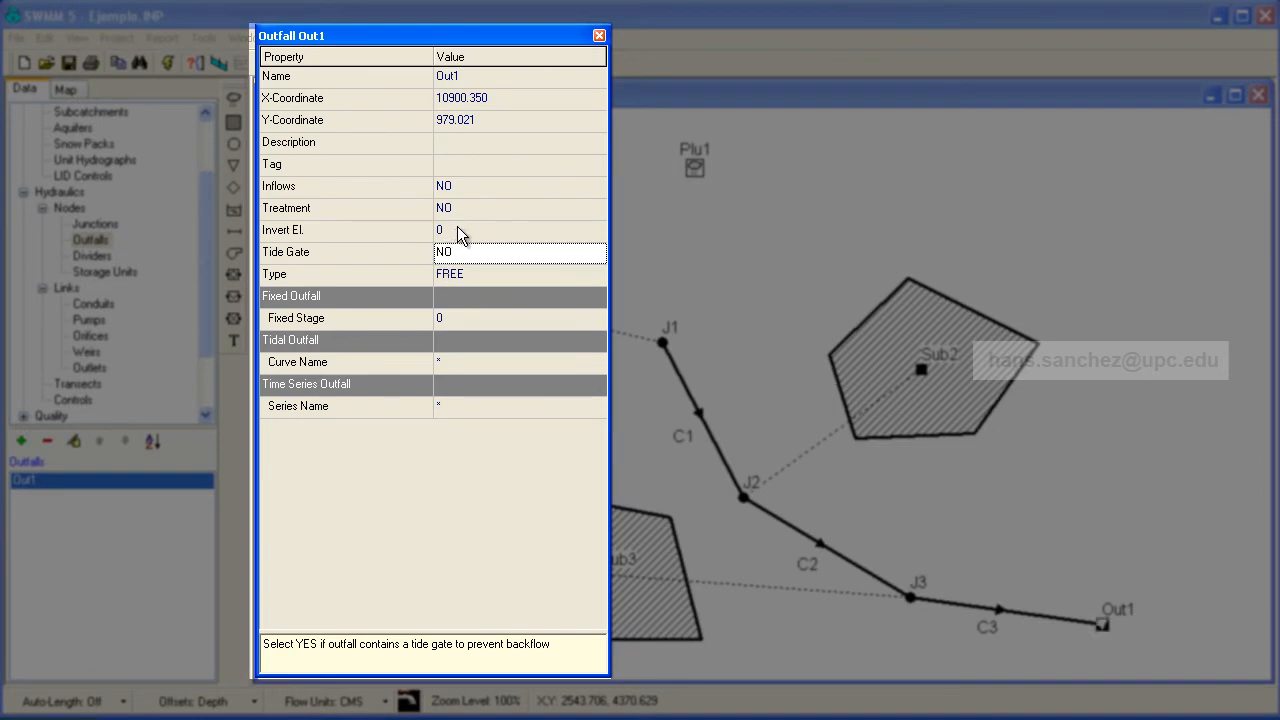
left_click(459, 231)
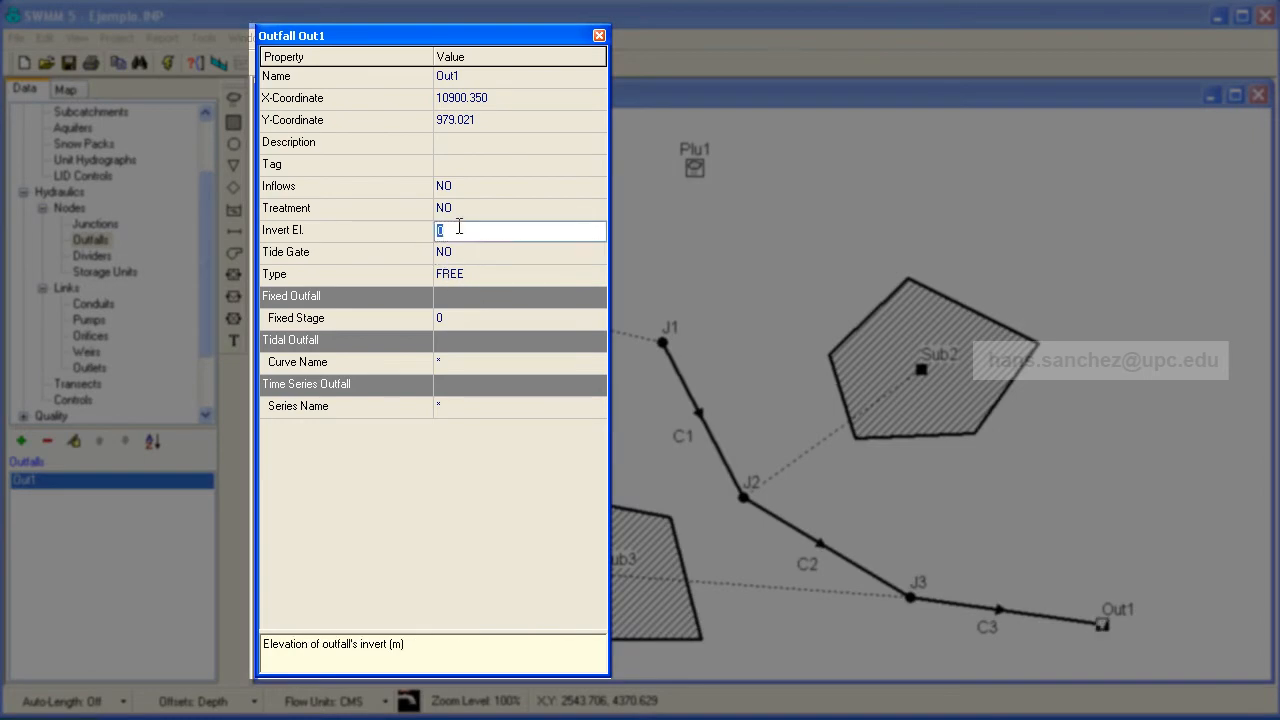
type("95.65")
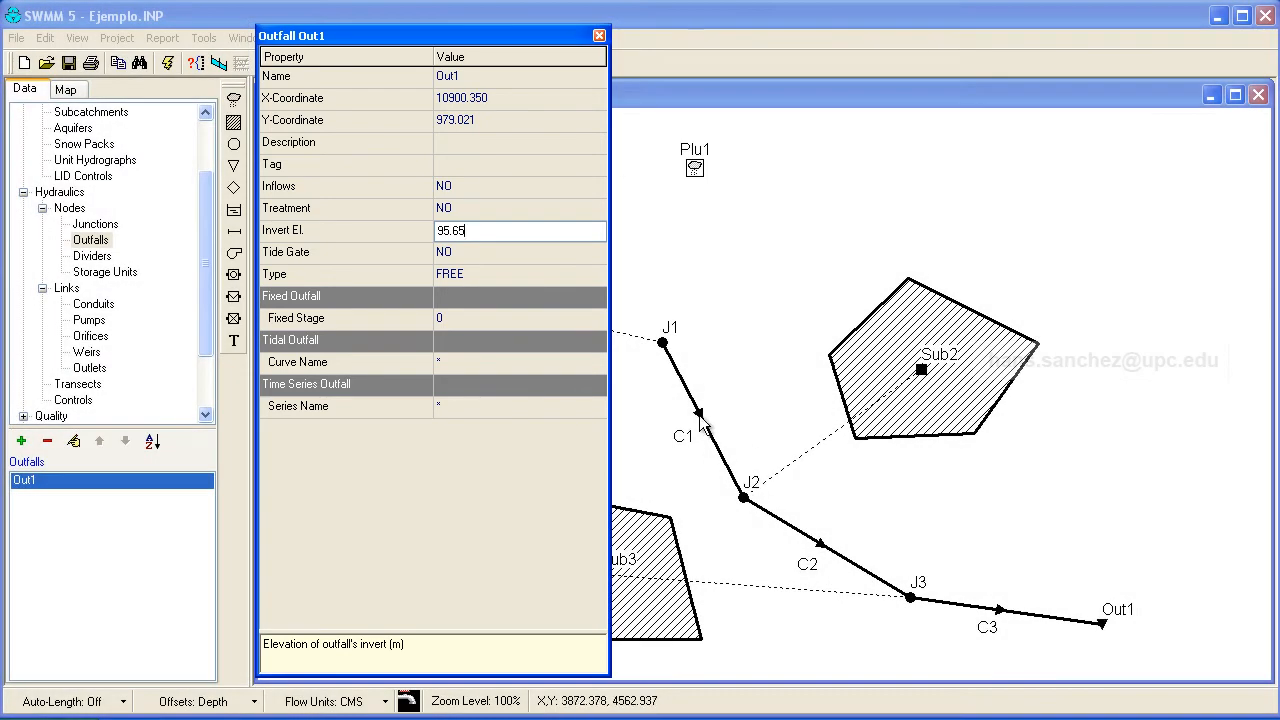
Step: Give conduit C1 a maximum depth of 0.8 m, a length of 50 m and a roughness of 0.016
left_click(700, 410)
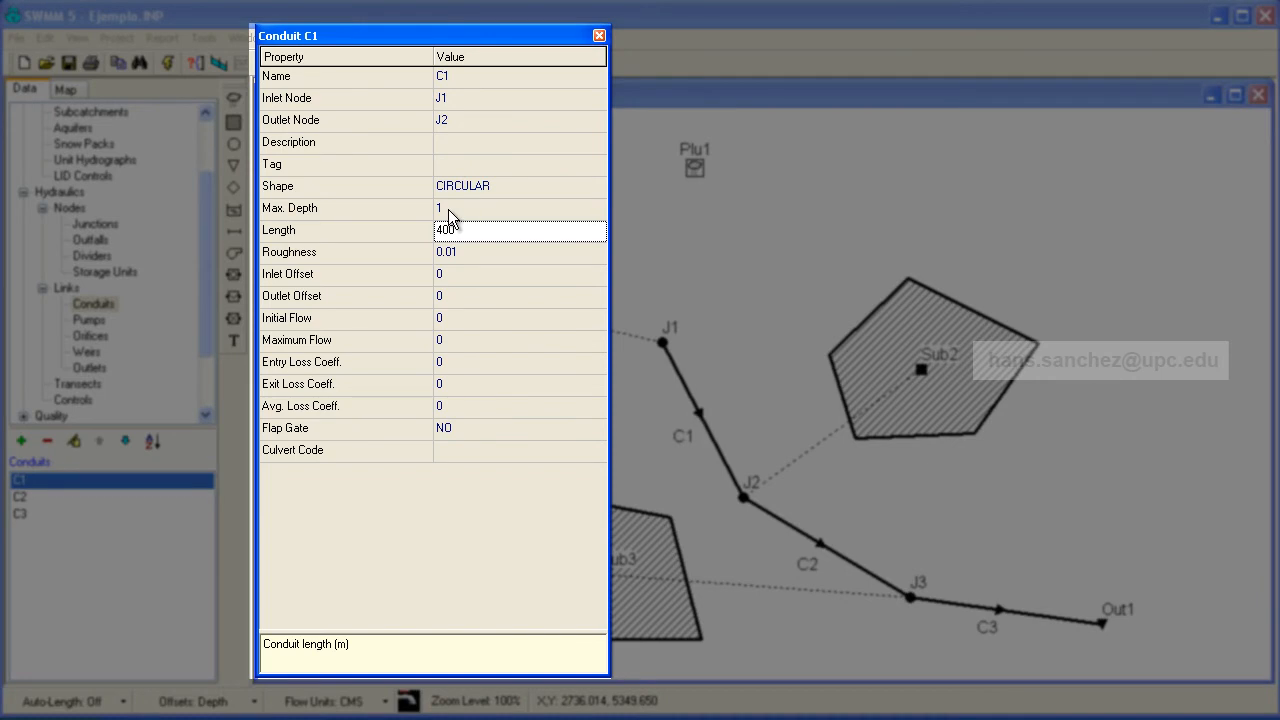
left_click(450, 209)
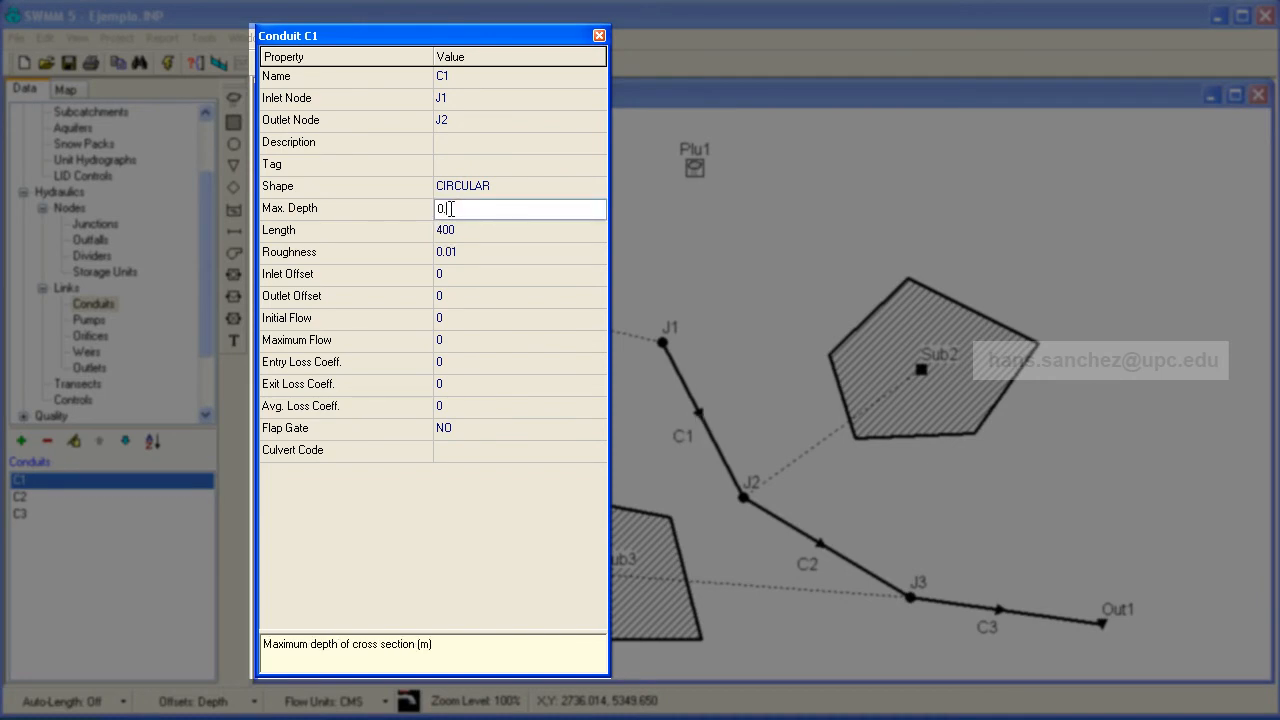
type("0.8")
left_click(453, 232)
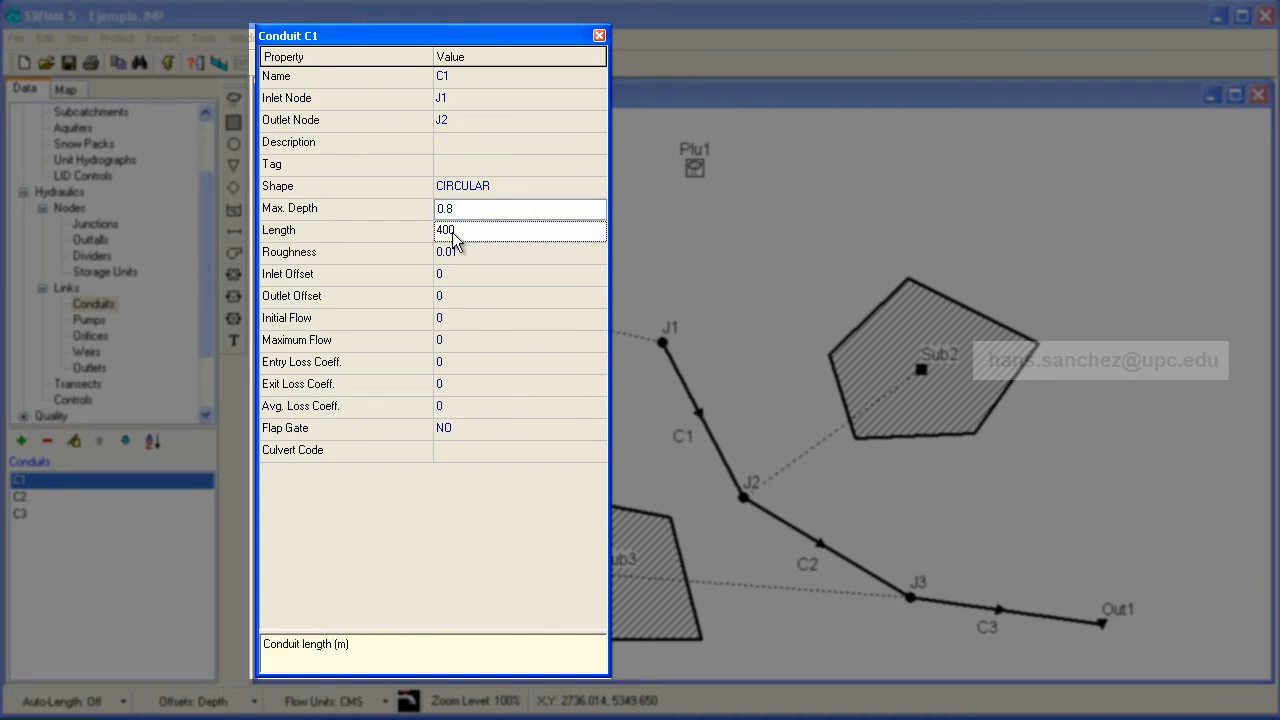
type("50")
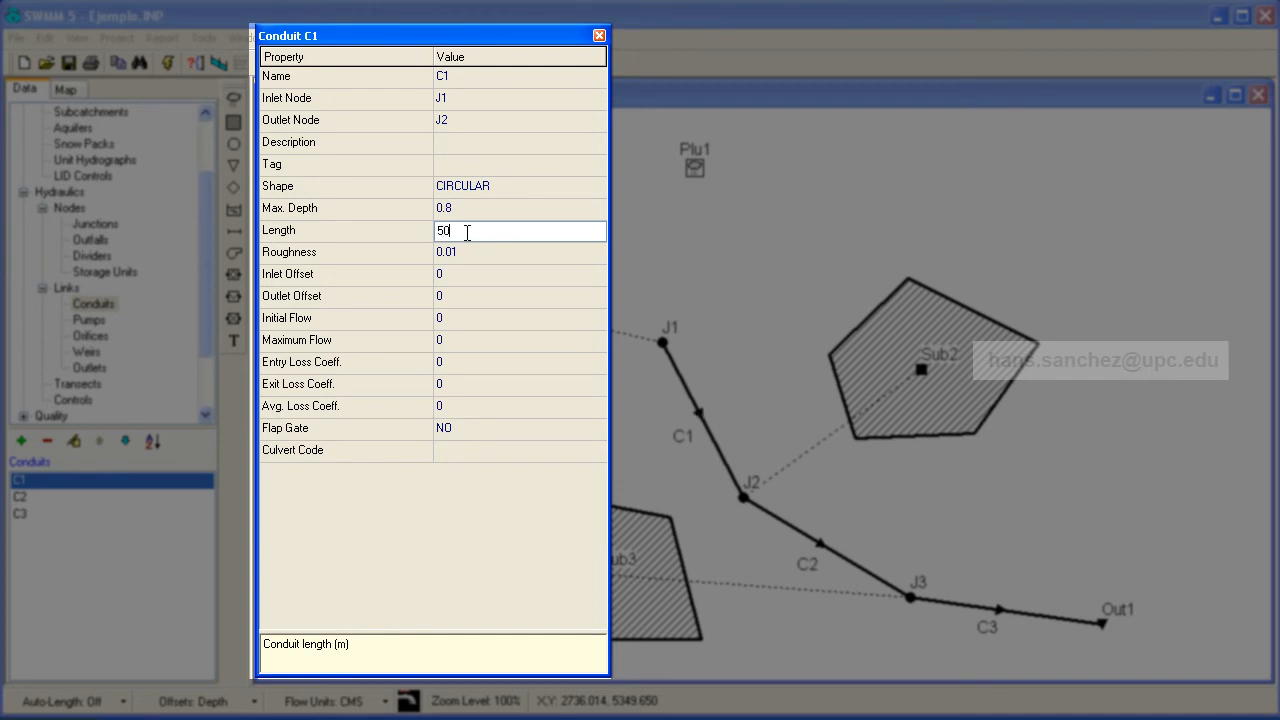
left_click(459, 252)
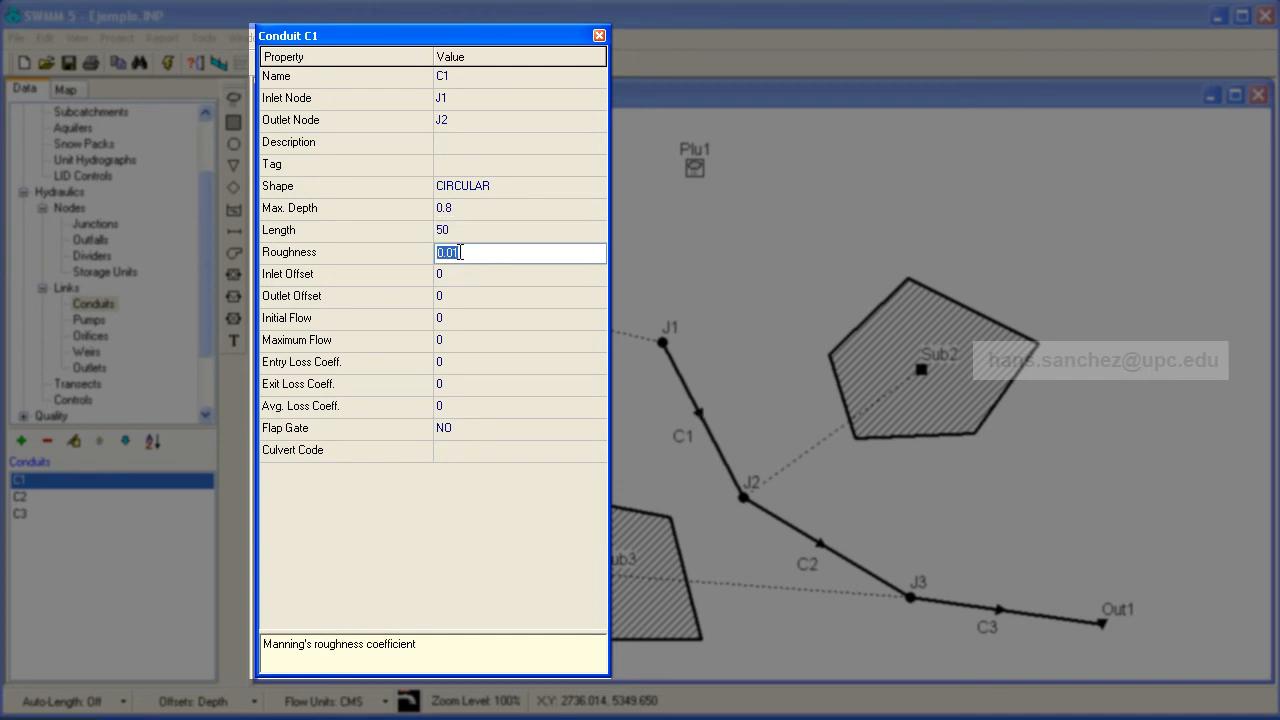
type("0.016")
Step: Set conduit C1's outlet offset to 0.2 m and check the available offset conventions without changing them
left_click(457, 279)
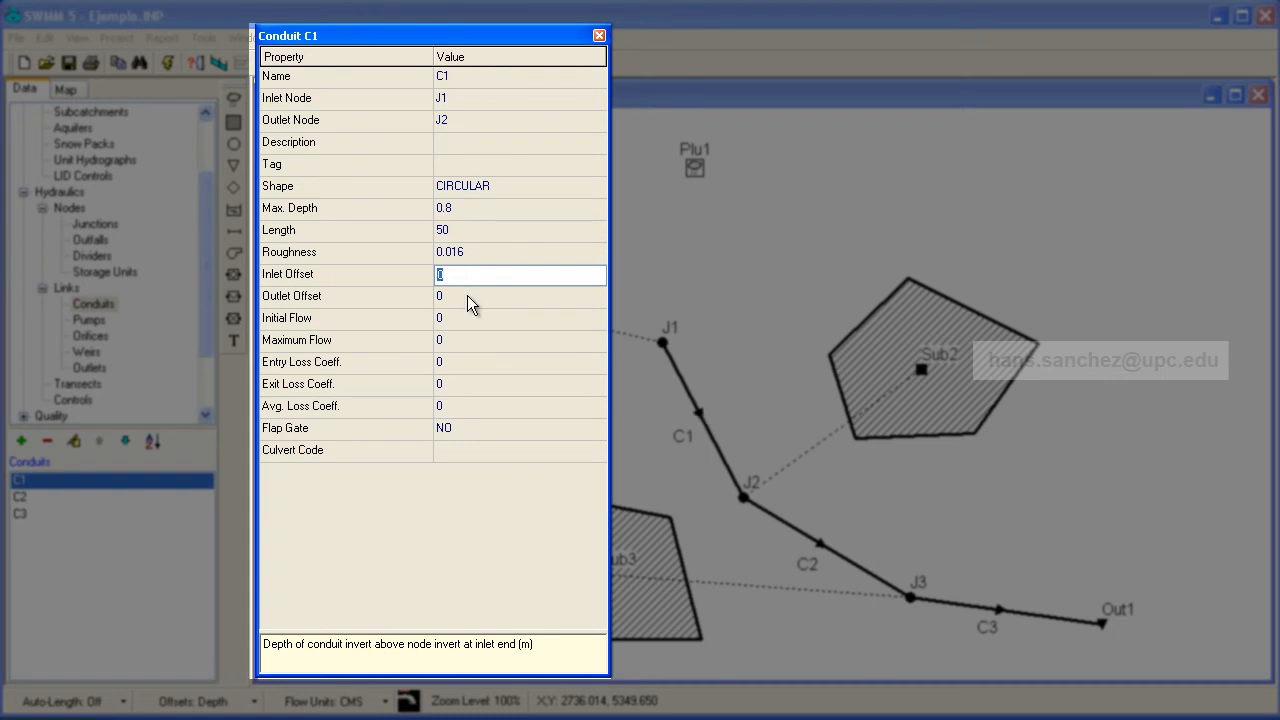
left_click(468, 296)
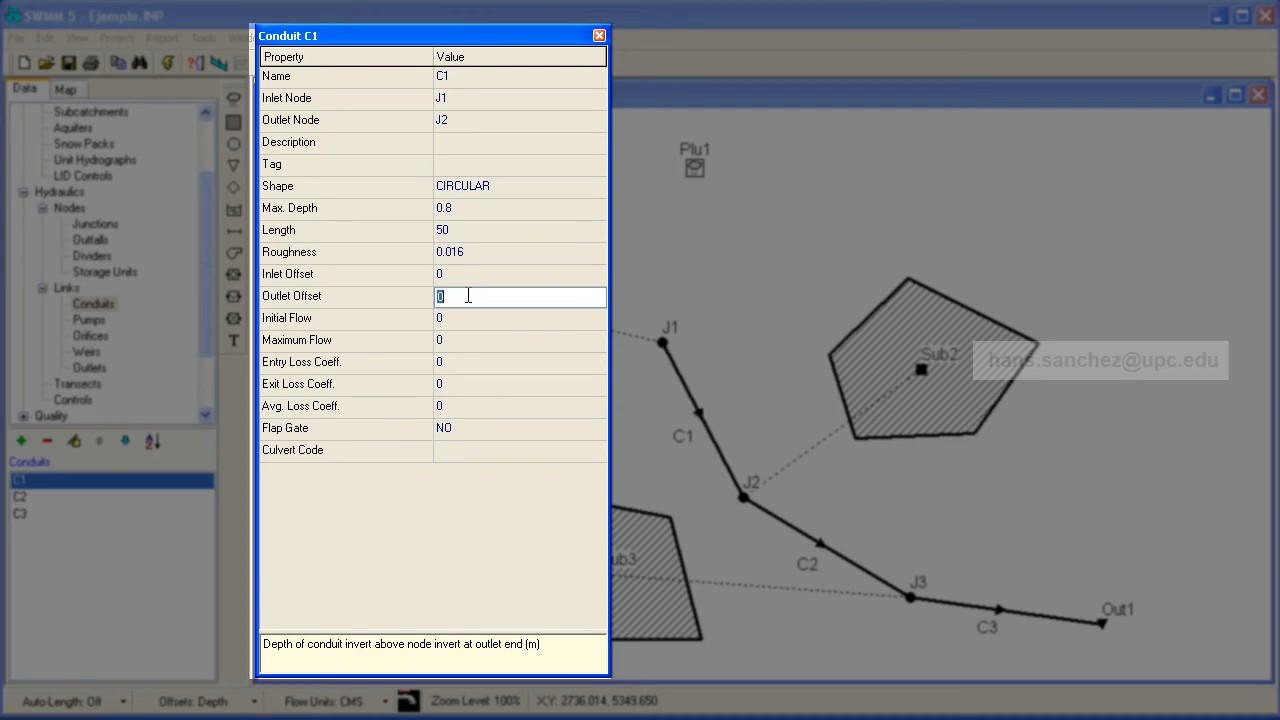
type("0.2")
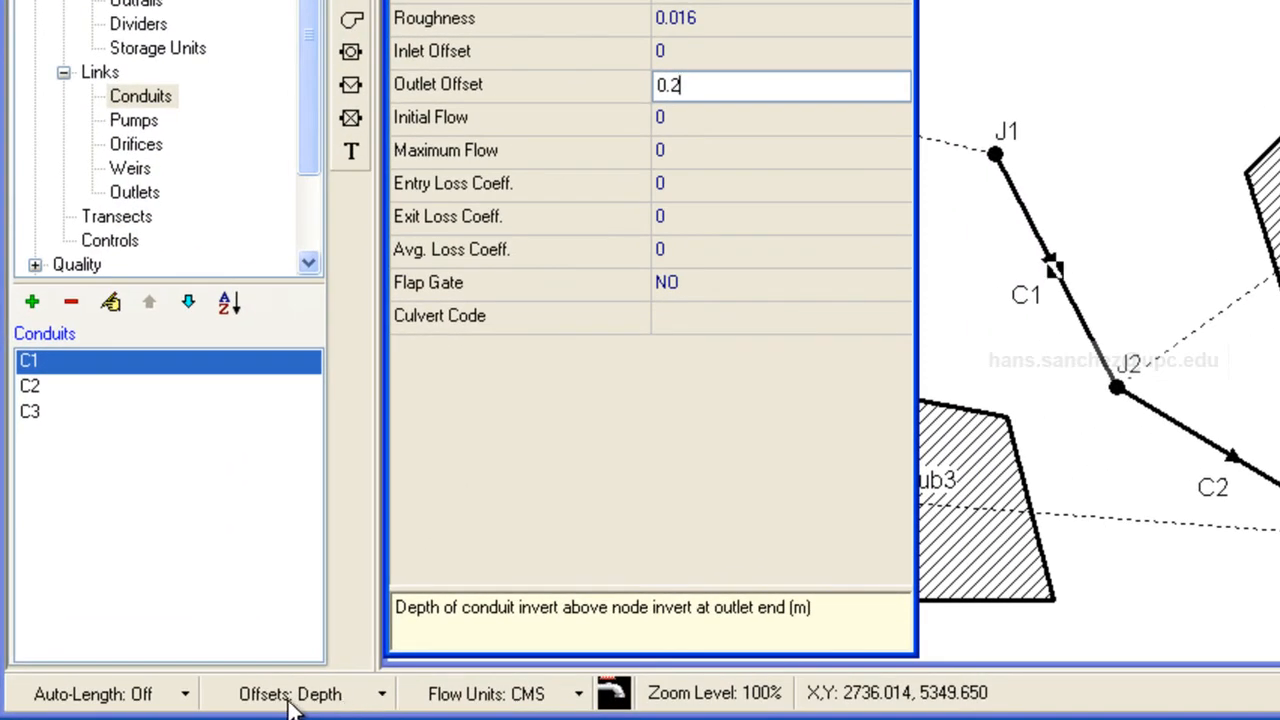
left_click(383, 703)
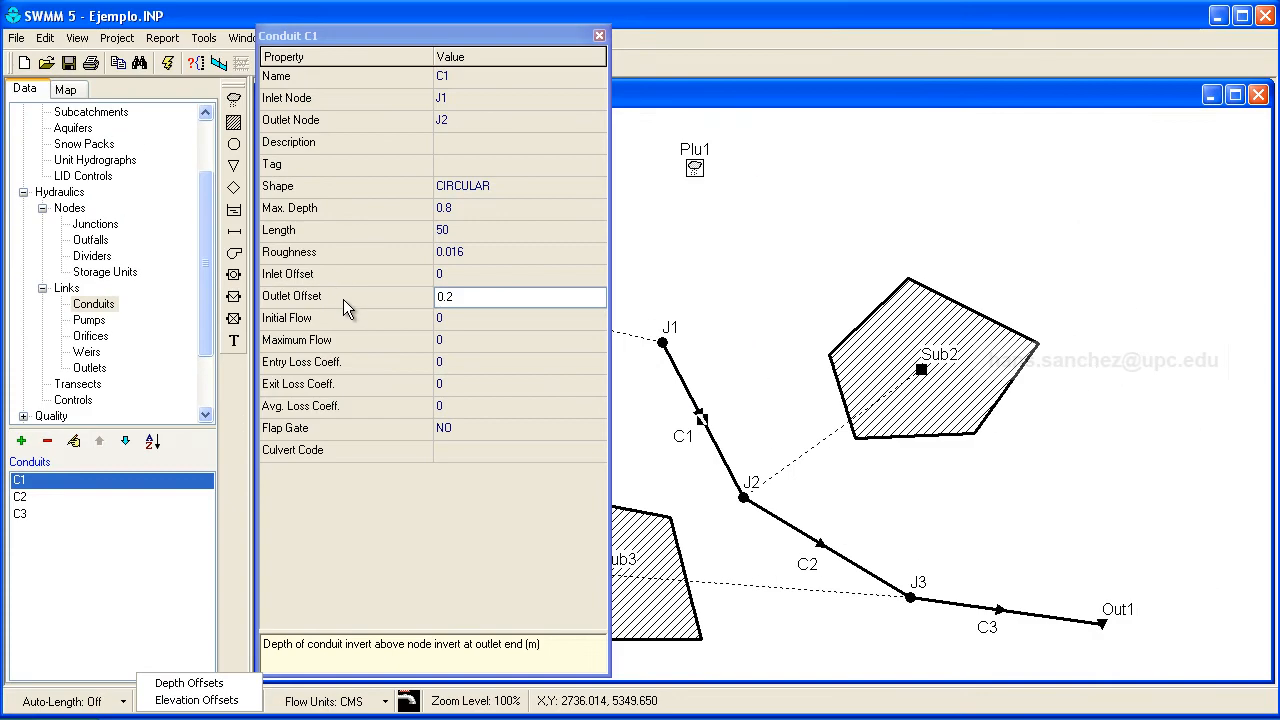
left_click(401, 560)
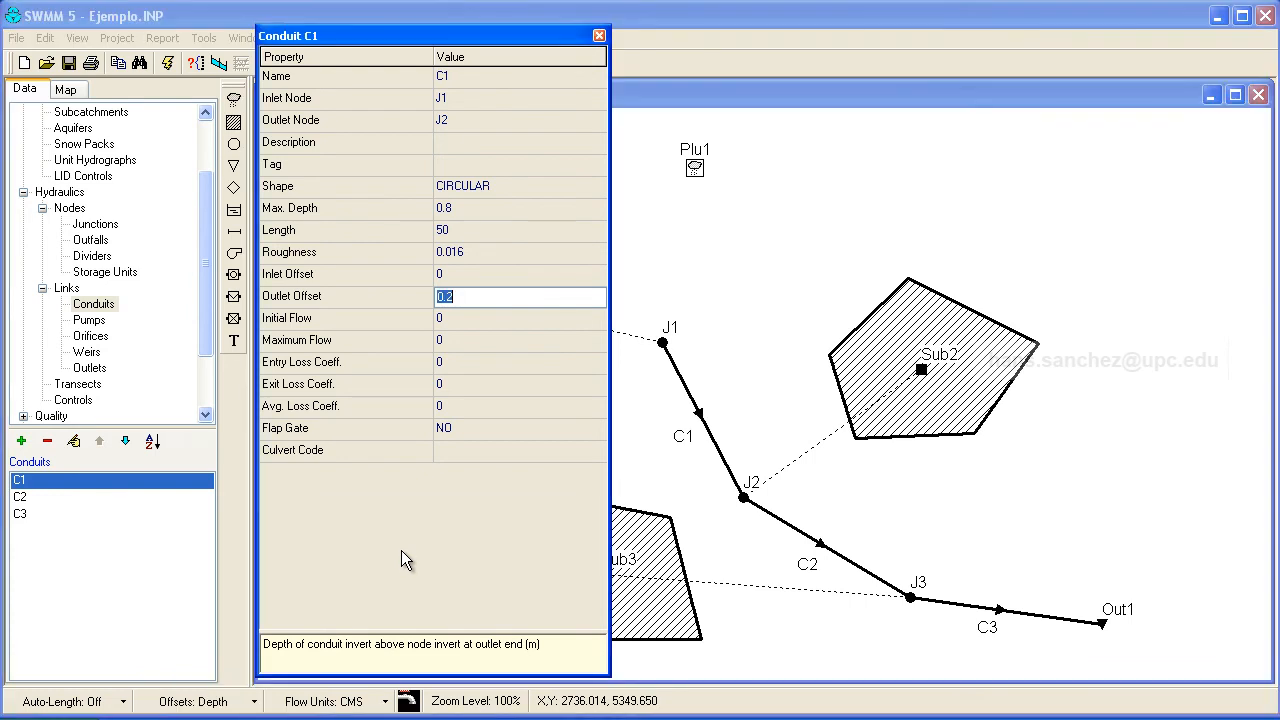
Step: Give conduit C2 a length of 50 m and a roughness of 0.016
left_click(822, 544)
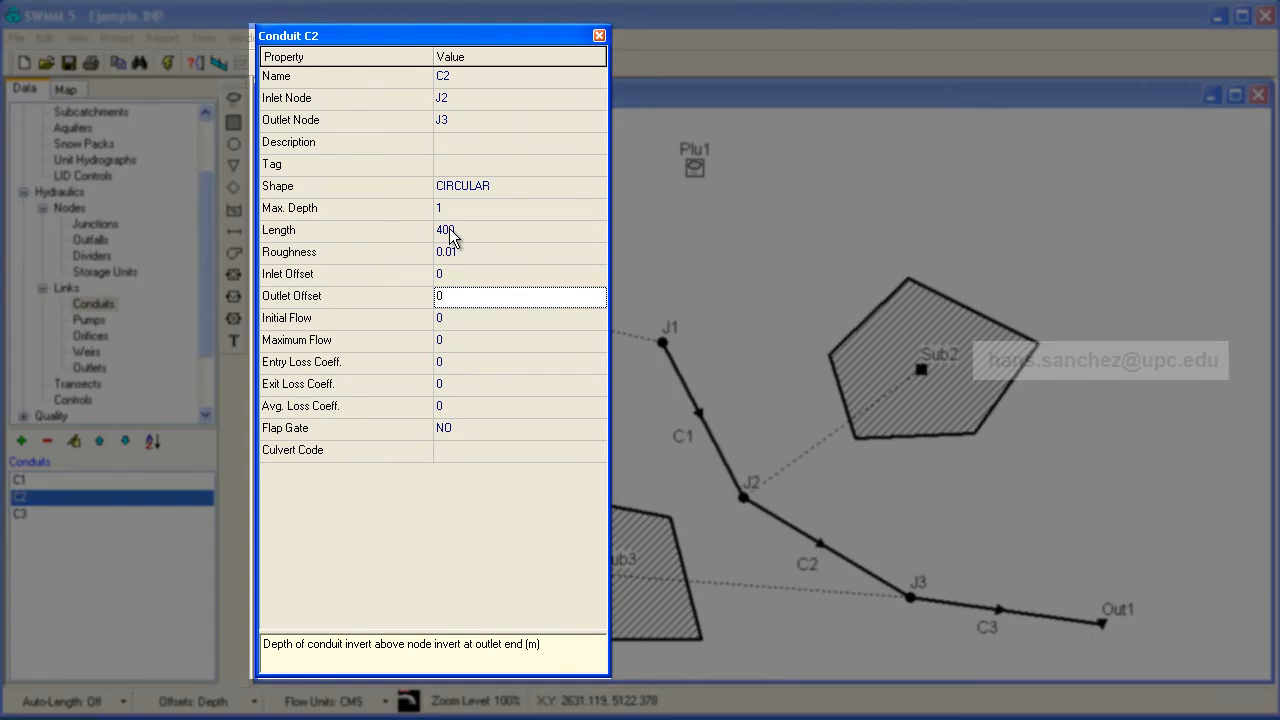
left_click(461, 232)
double_click(461, 232)
type("50")
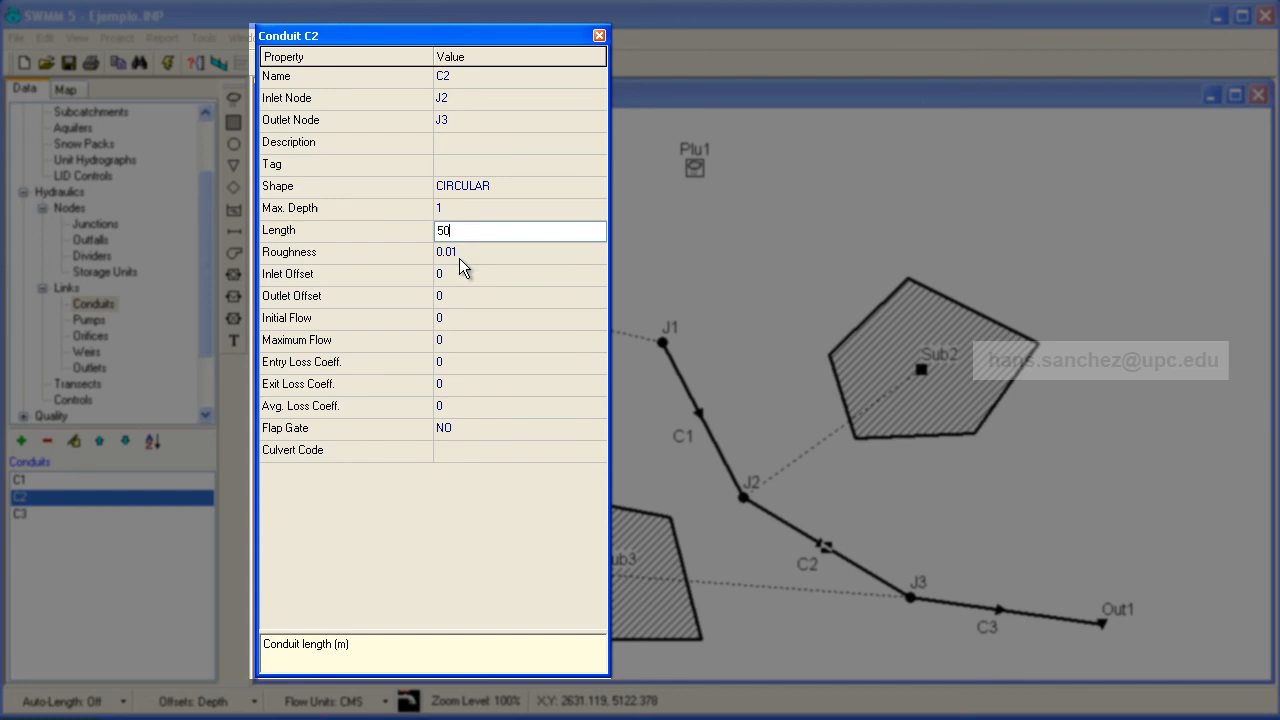
left_click(458, 254)
double_click(460, 254)
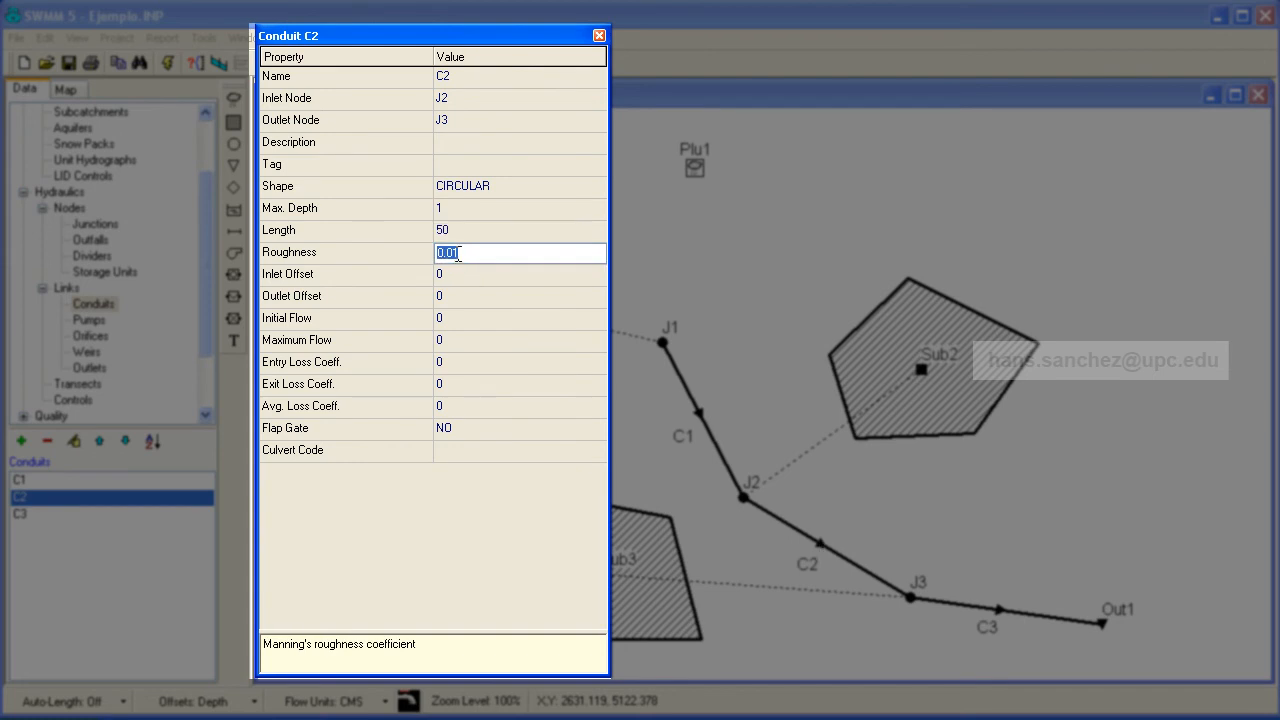
type("0.016")
Step: Set conduit C2's outlet offset to 0.2 m
double_click(455, 275)
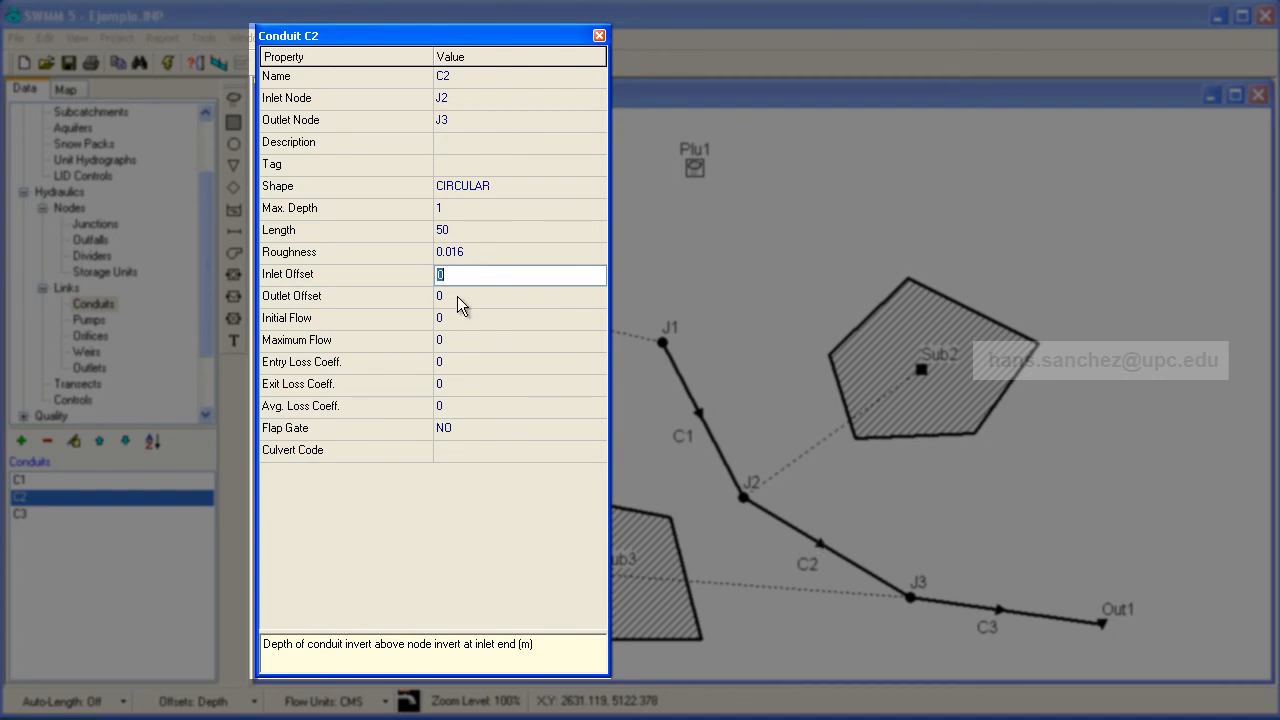
left_click(455, 295)
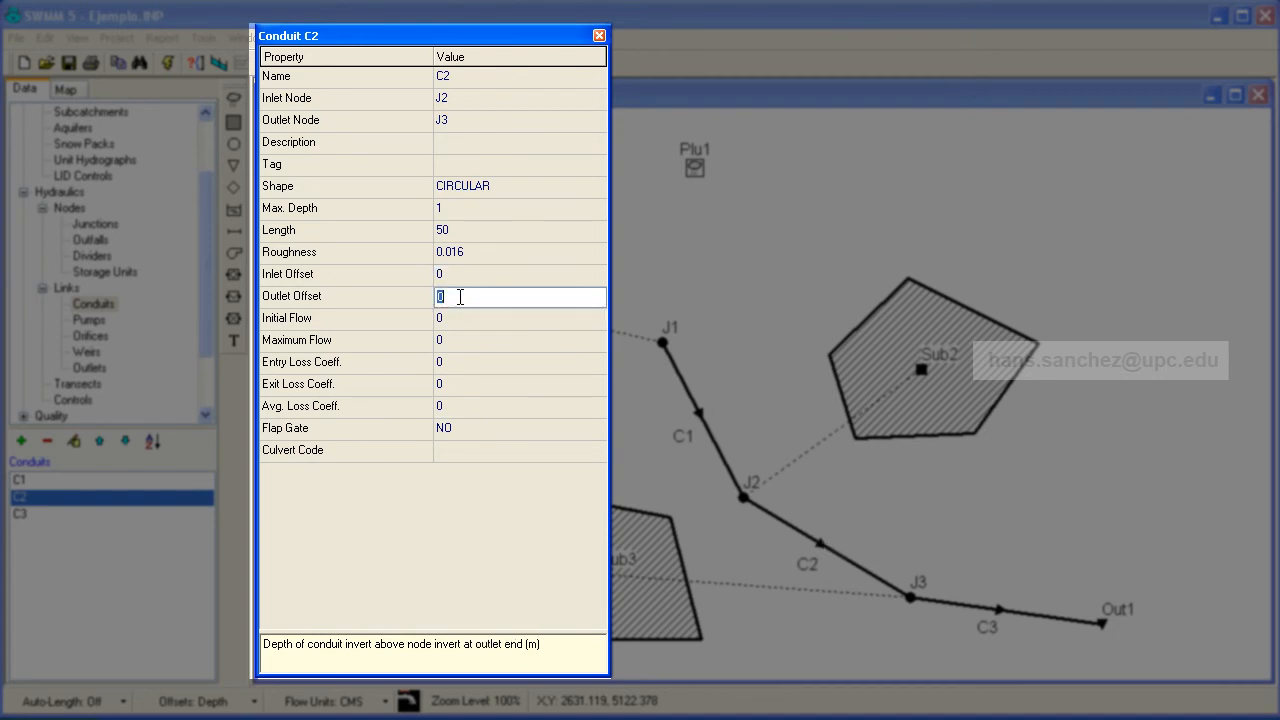
type("0.2")
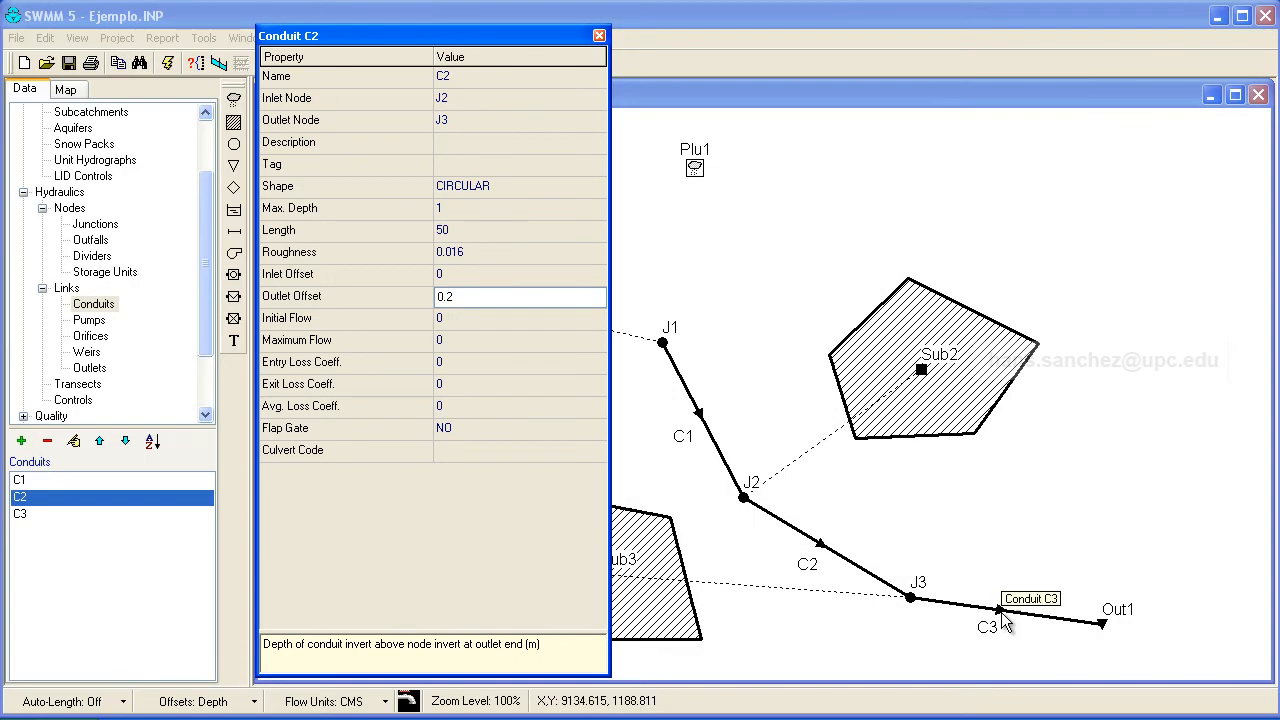
Step: Give conduit C3 a maximum depth of 1.2 m and a length of 100 m
left_click(1005, 622)
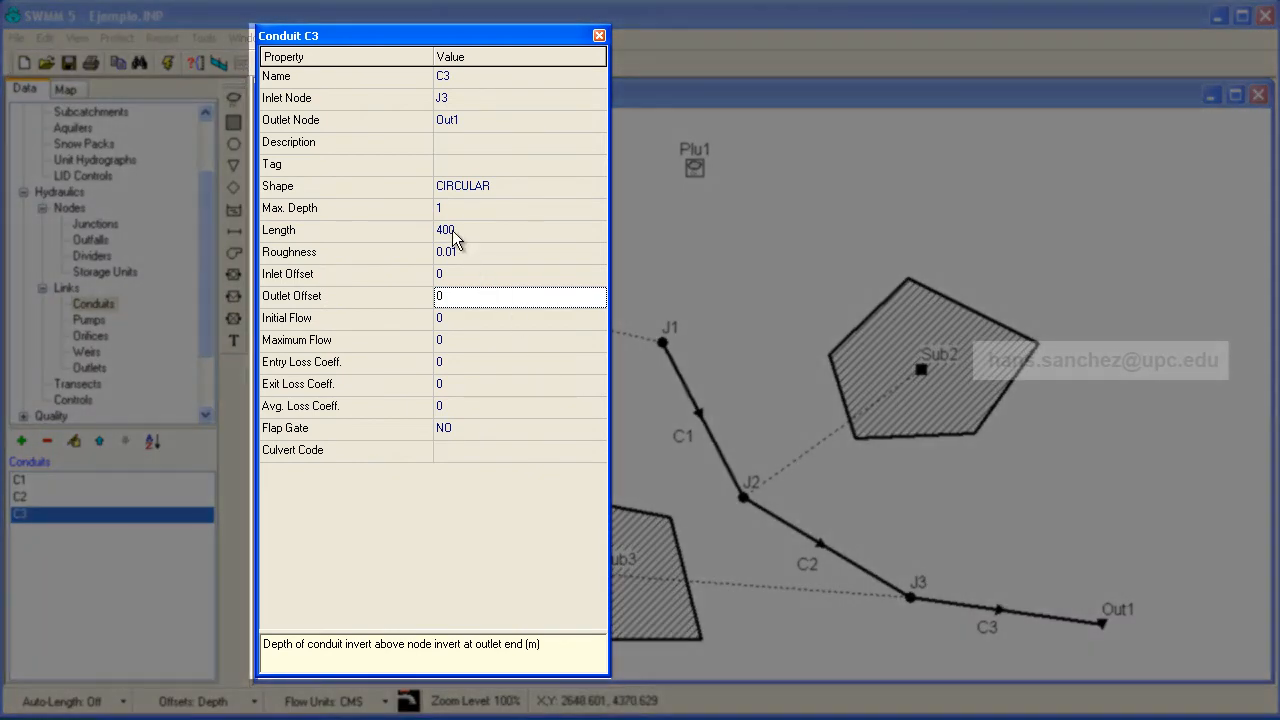
left_click(445, 208)
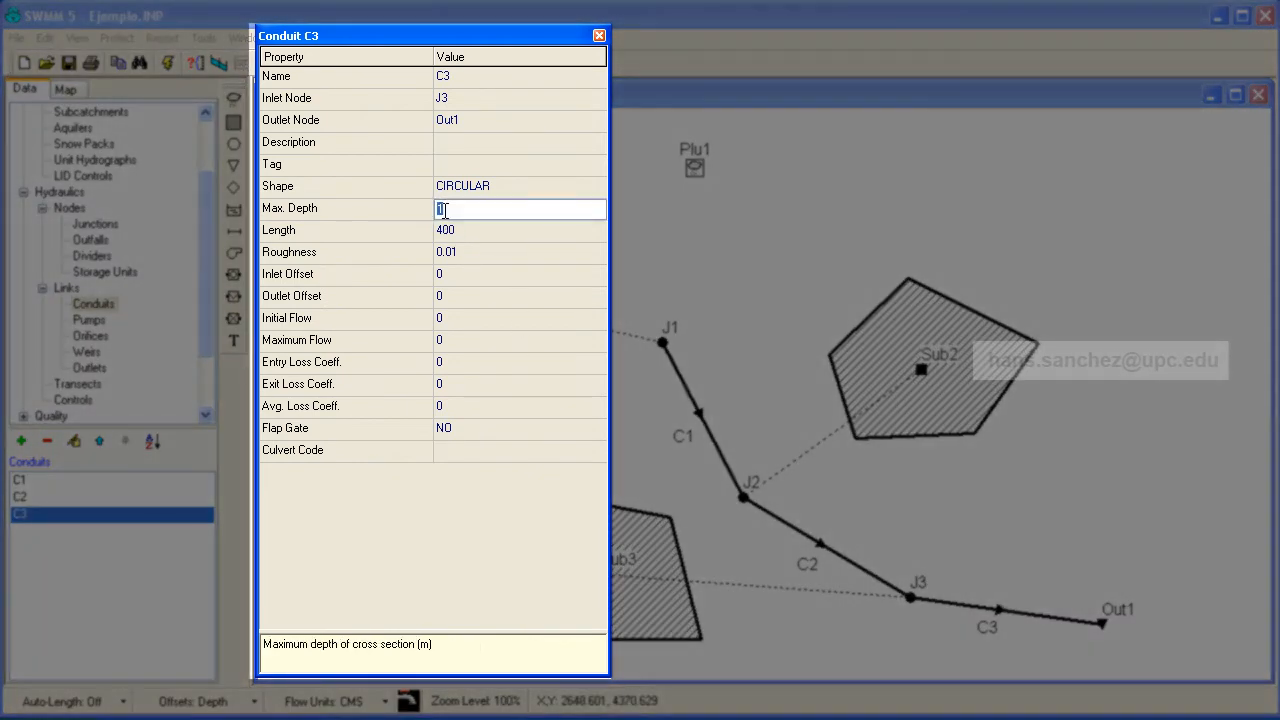
type("2")
left_click(445, 231)
type("100")
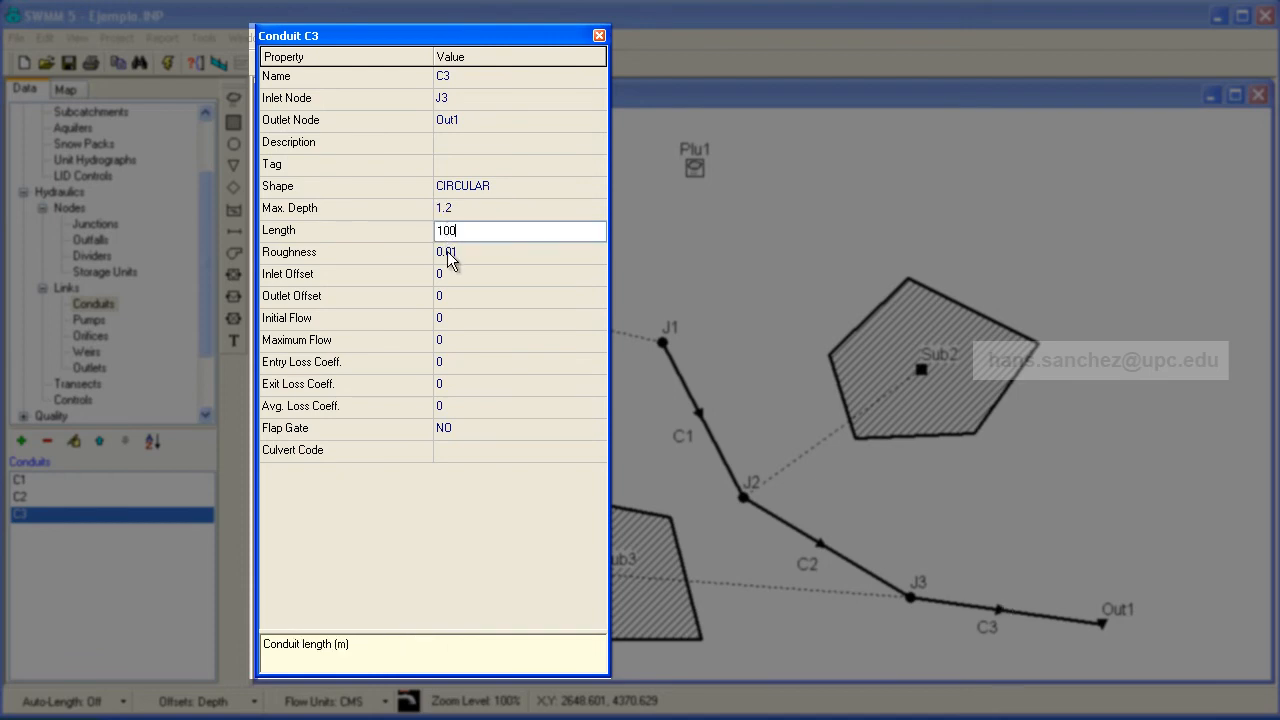
Step: Set conduit C3's roughness to 0.016
left_click(446, 250)
type("0.")
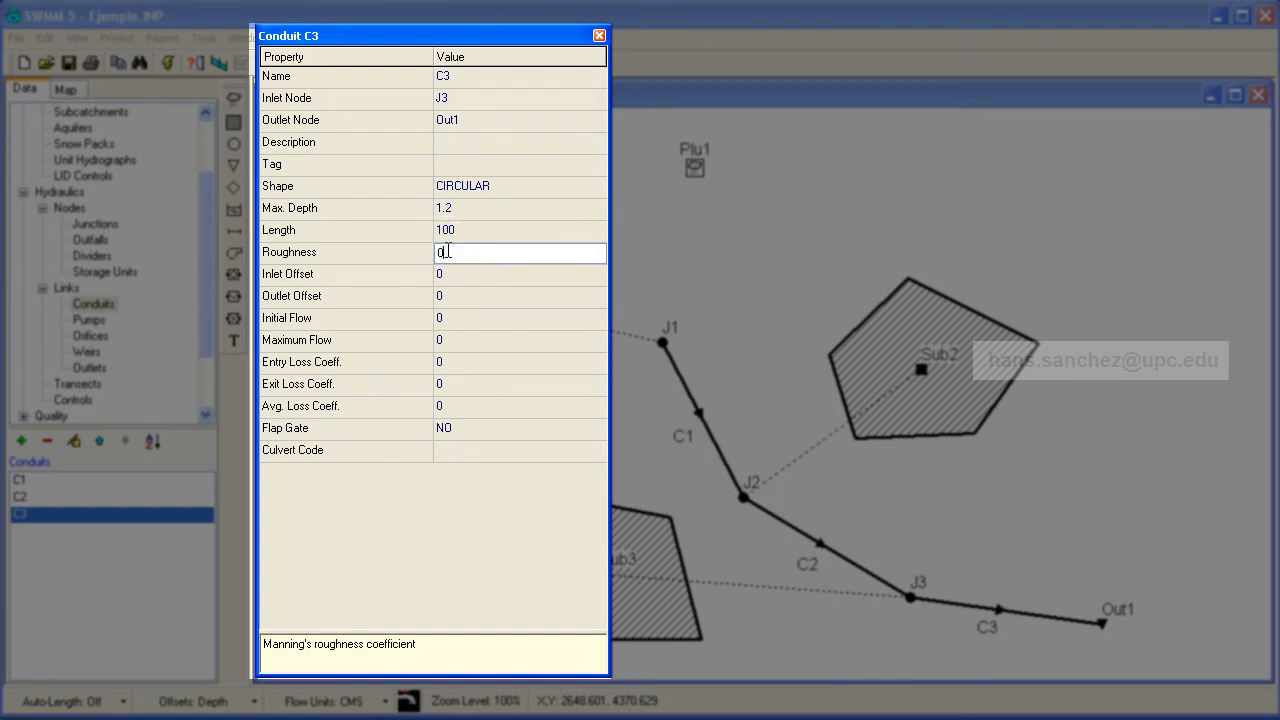
type("016")
left_click(466, 273)
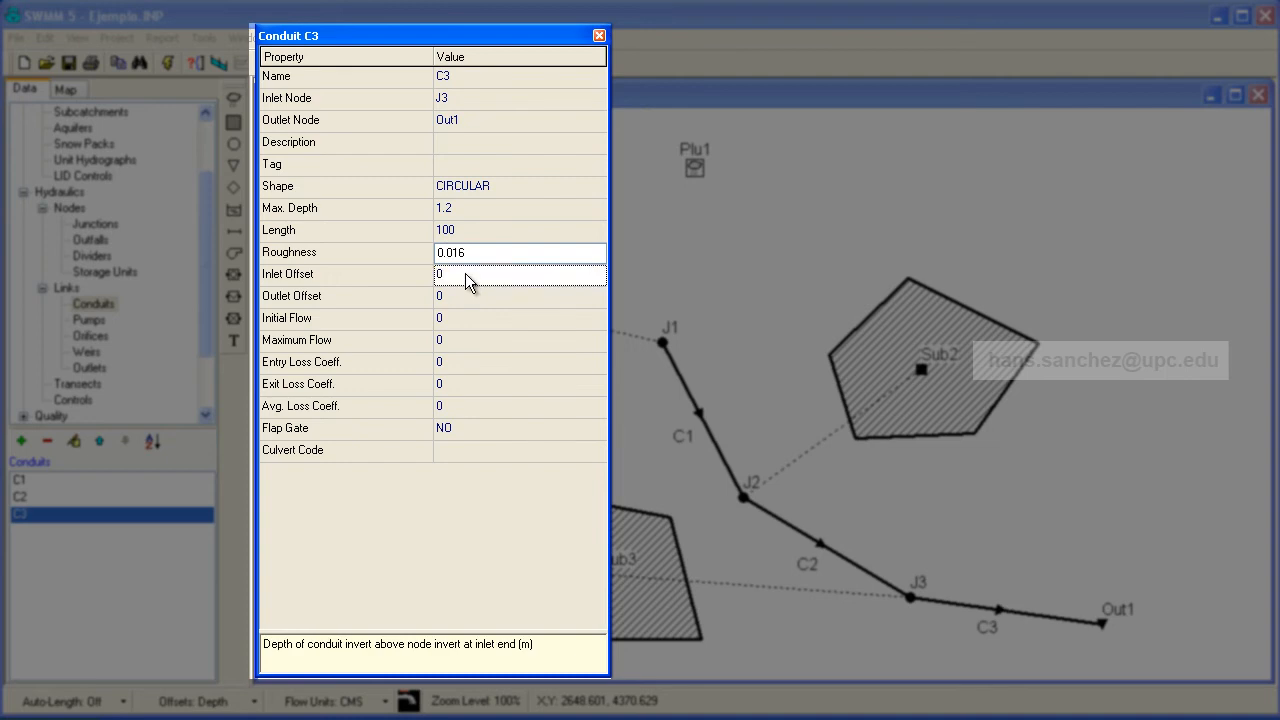
left_click(474, 294)
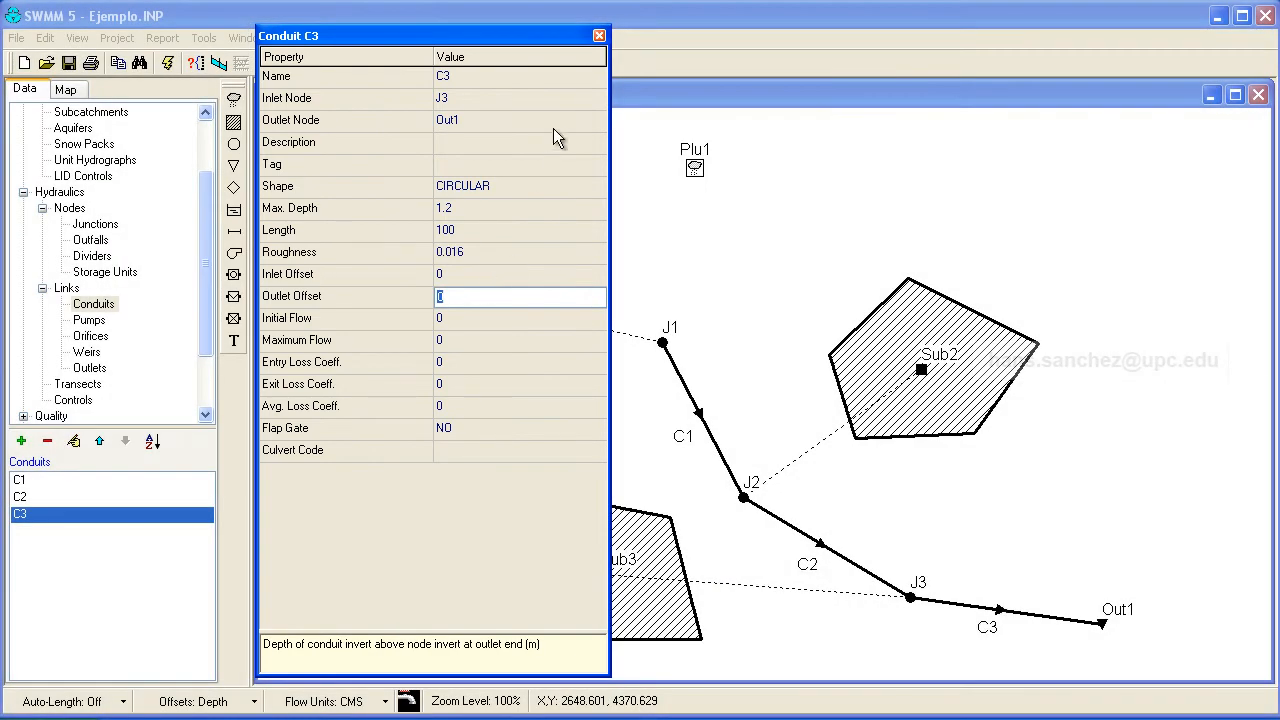
Step: Set rain gage Plu1's rain format to VOLUME and its time interval to 0:05
left_click(695, 170)
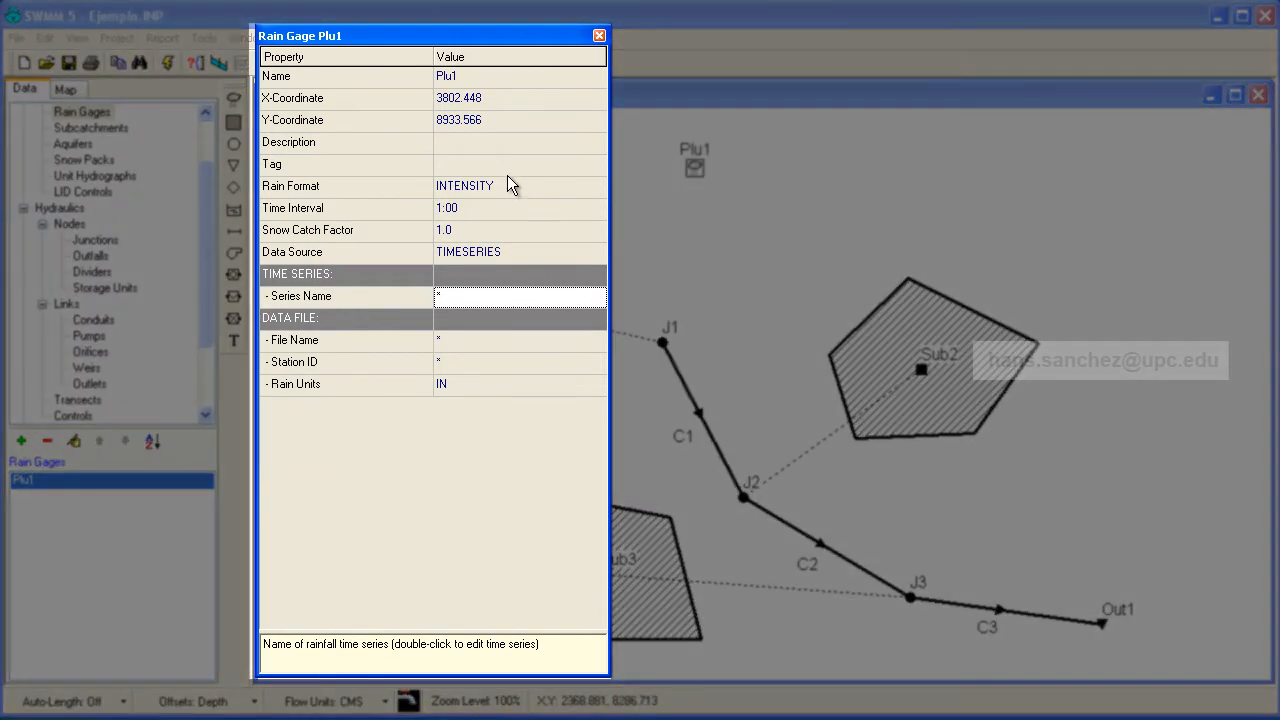
left_click(500, 184)
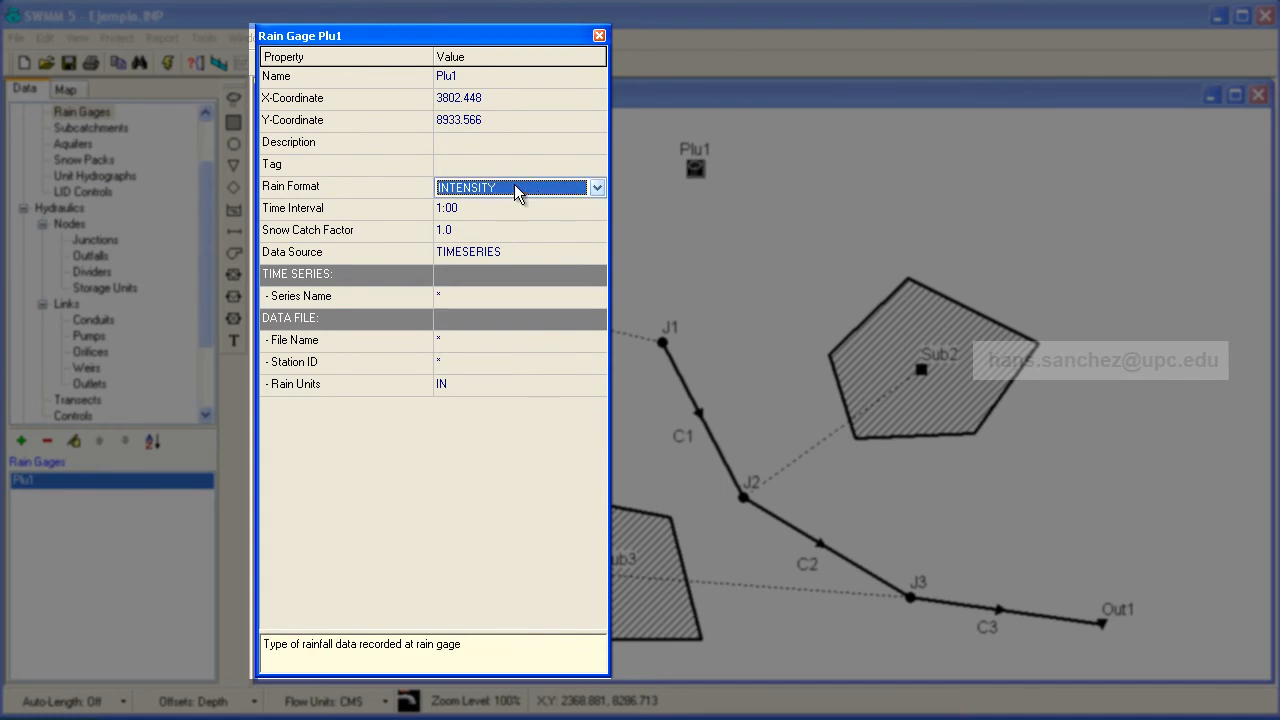
left_click(596, 187)
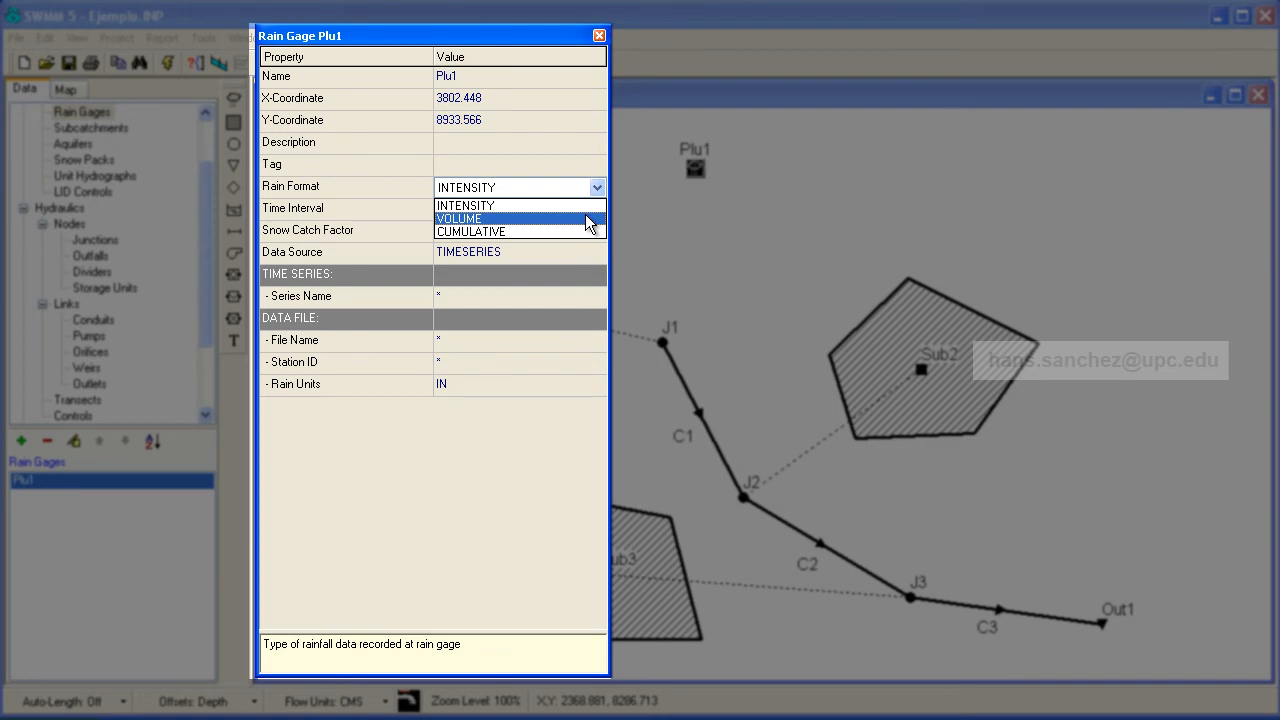
left_click(586, 218)
left_click(584, 211)
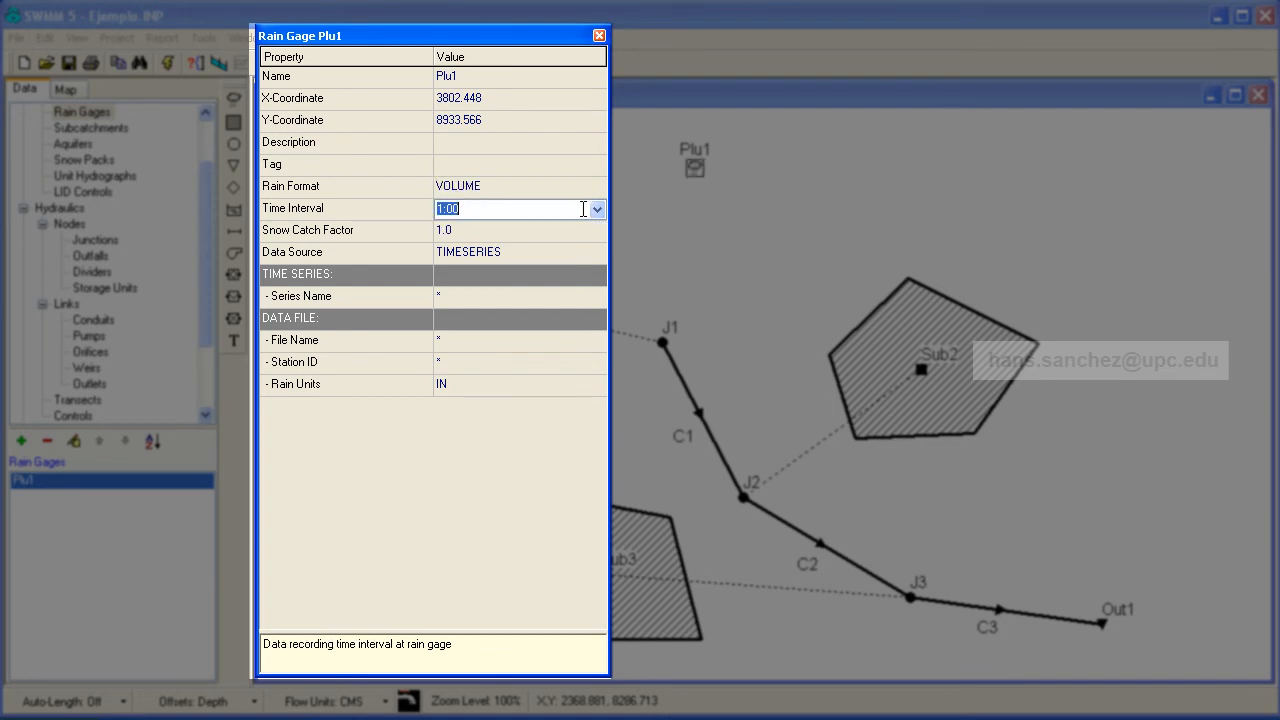
left_click(598, 211)
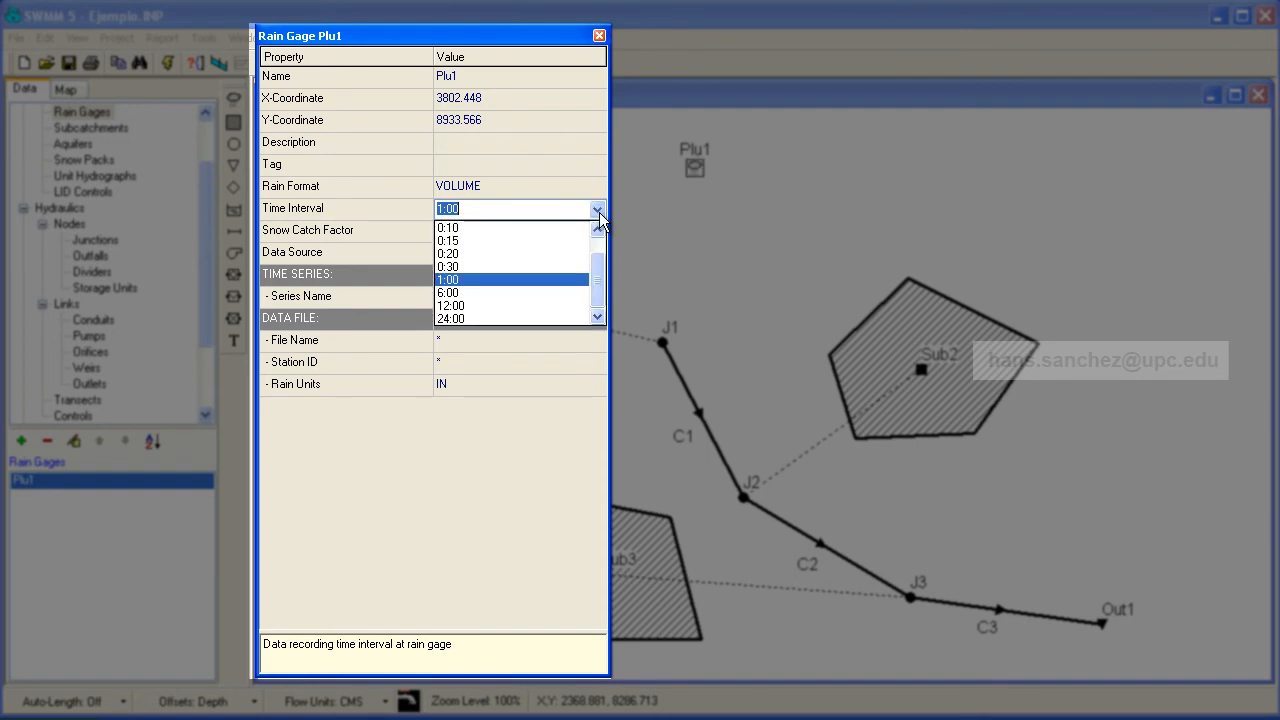
left_click_drag(596, 267, 596, 249)
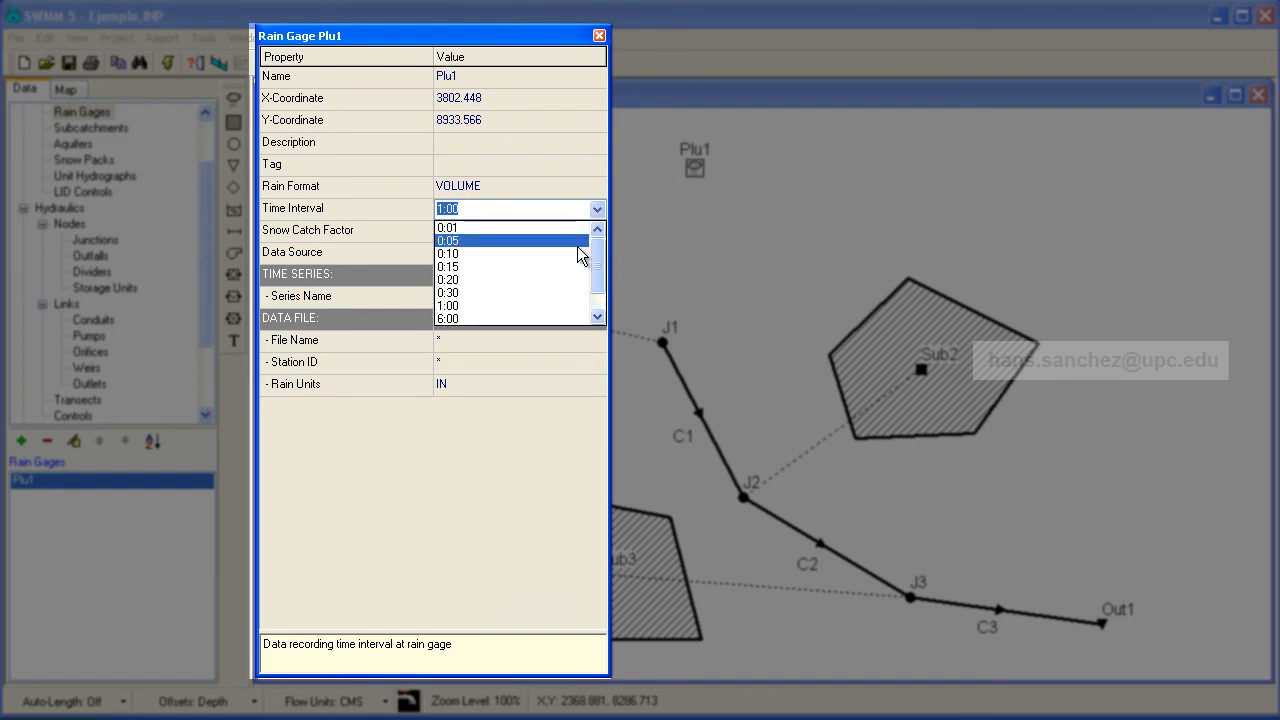
left_click(565, 243)
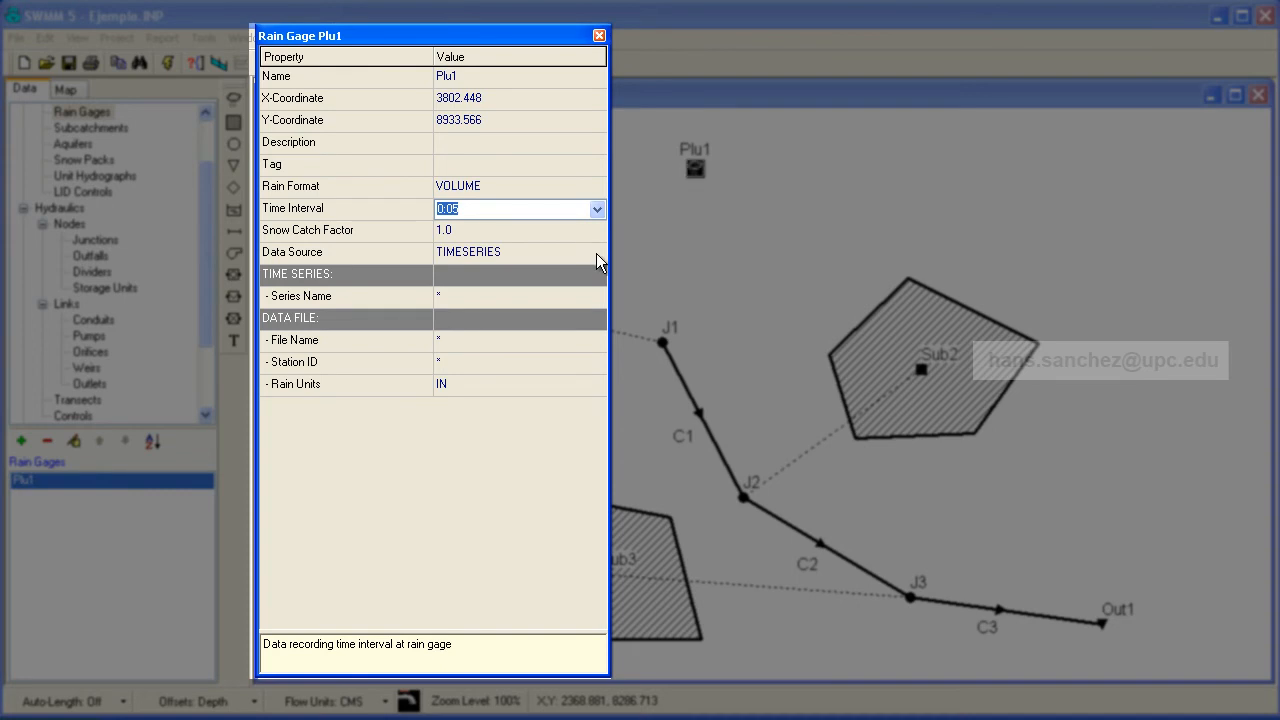
Step: Assign the time series Precipitación to rain gage Plu1 and close its property editor
left_click(596, 253)
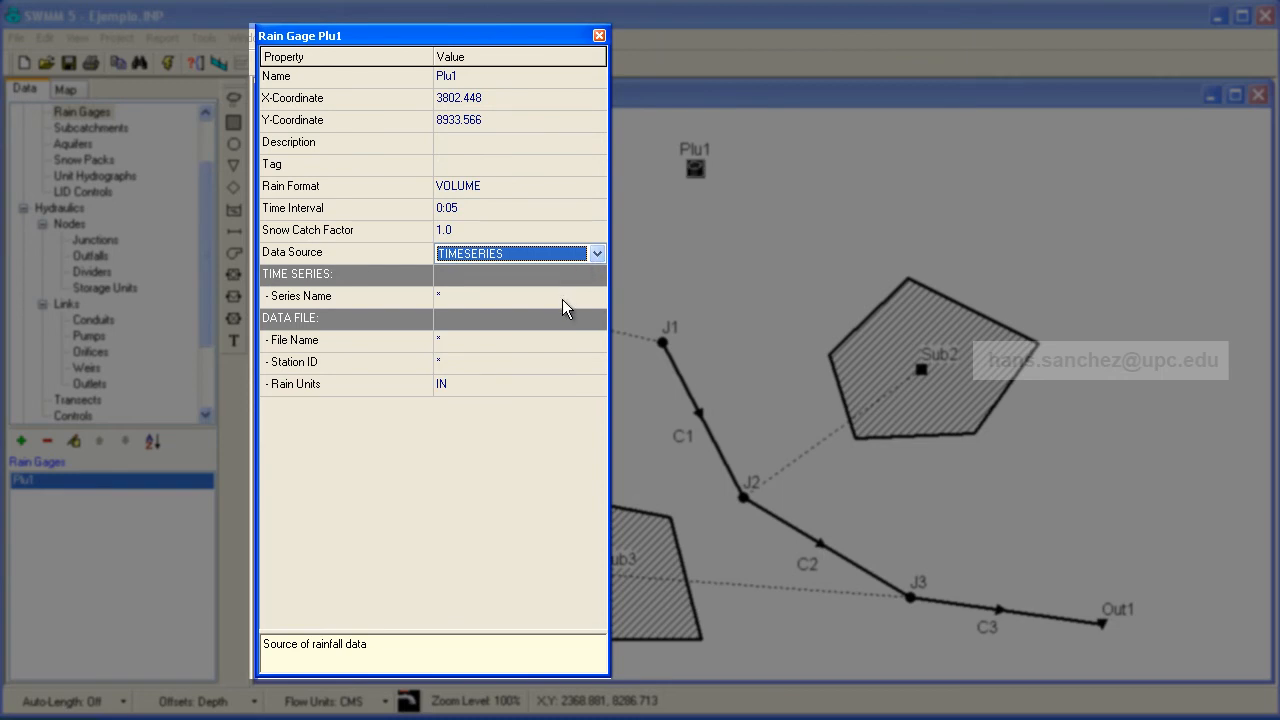
left_click(562, 299)
left_click(592, 301)
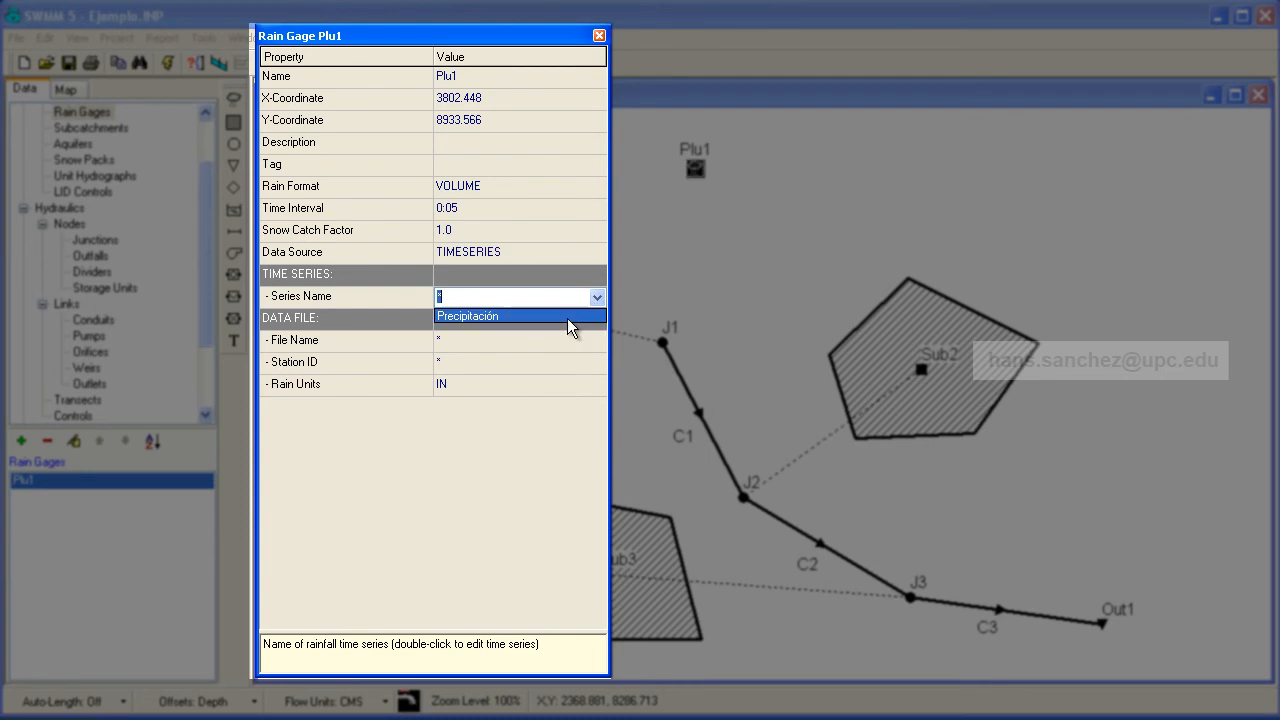
left_click(567, 318)
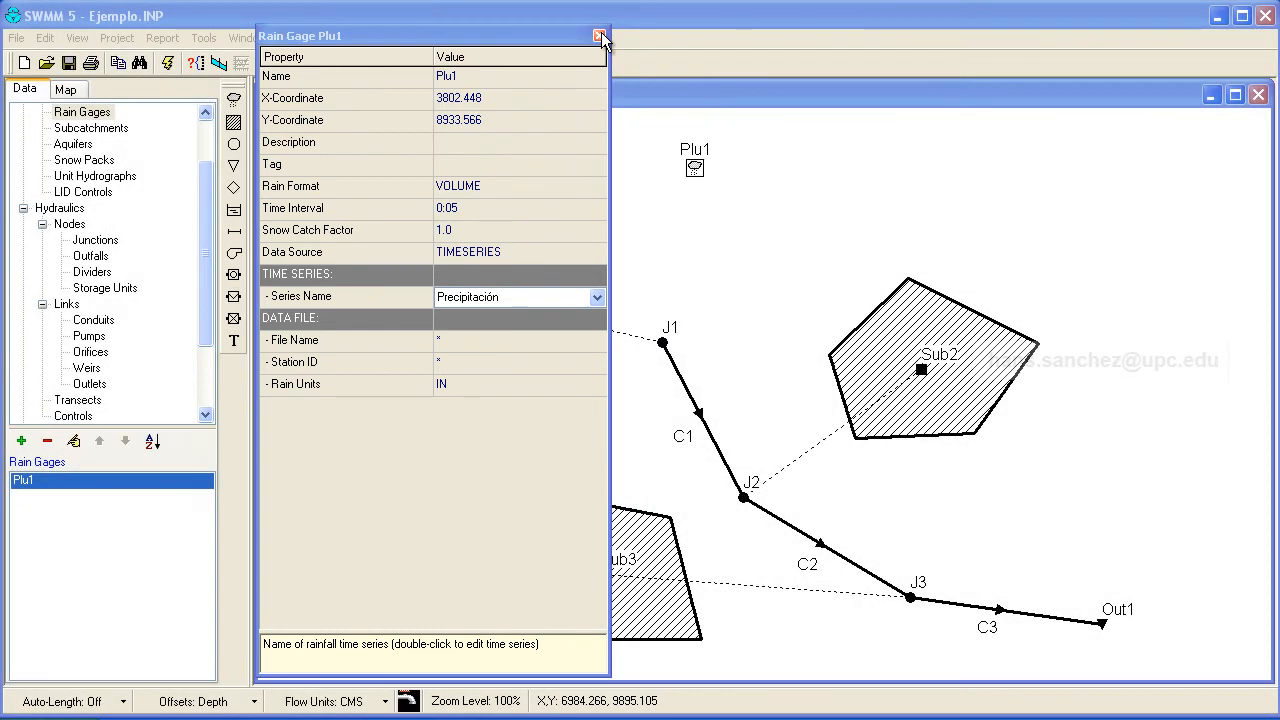
left_click(599, 36)
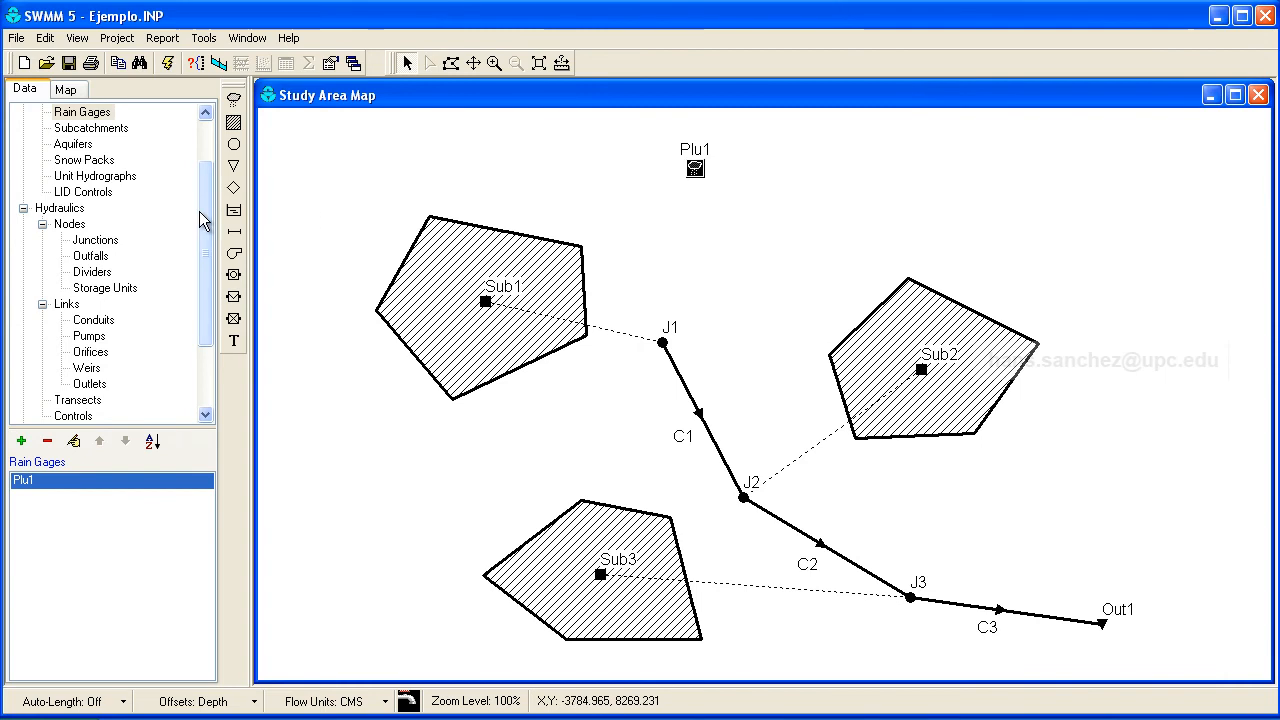
Step: In the general simulation options, enable Report Input Summary and choose the Dynamic Wave routing model
left_click_drag(200, 211, 205, 153)
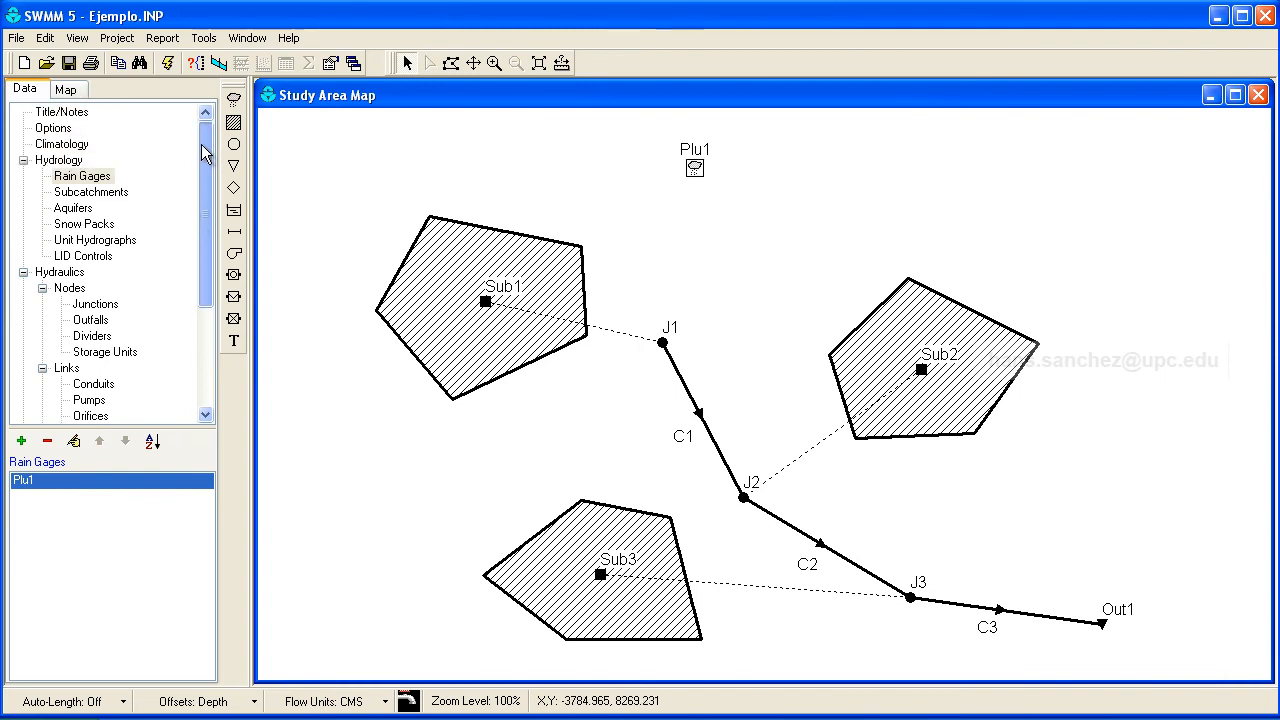
left_click(52, 130)
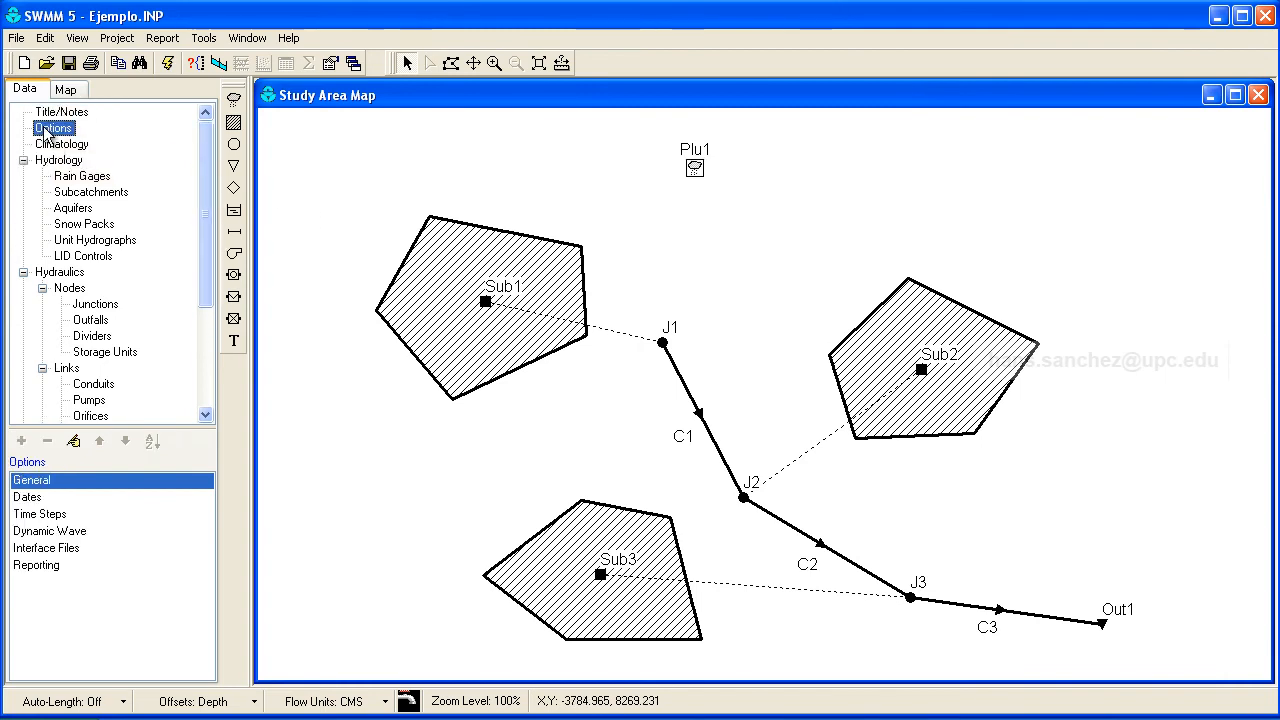
double_click(62, 485)
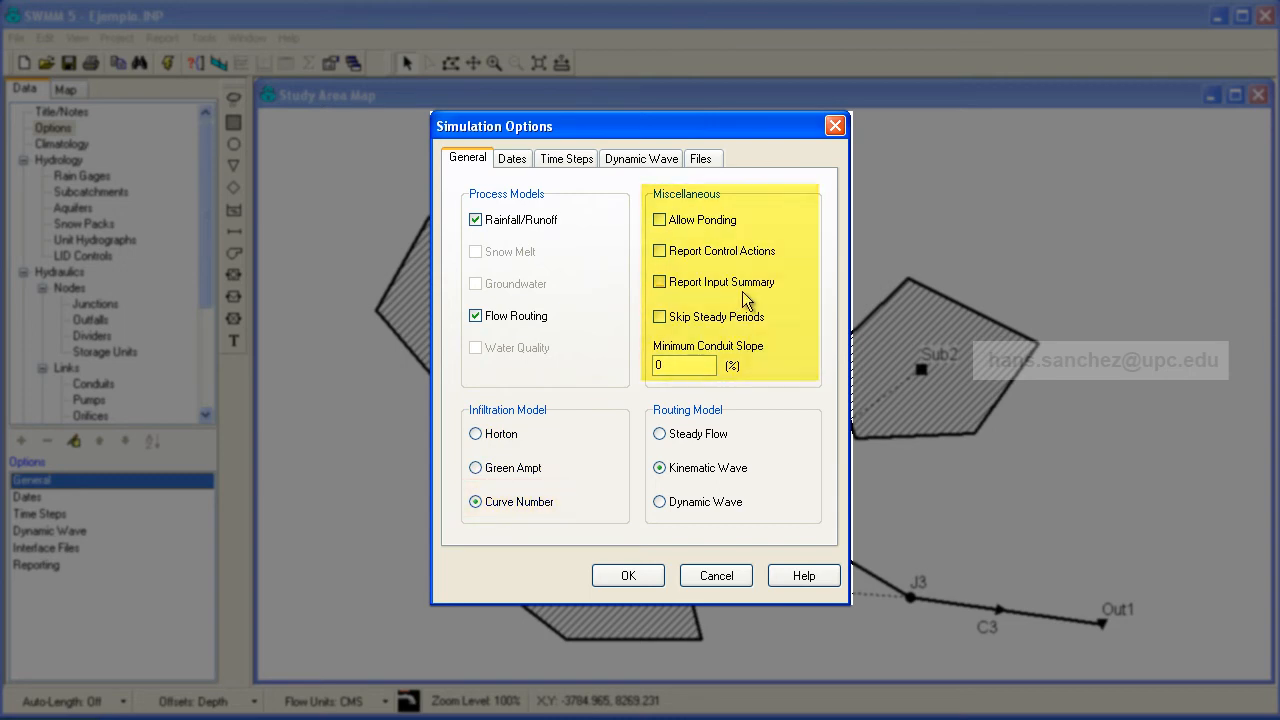
left_click(660, 282)
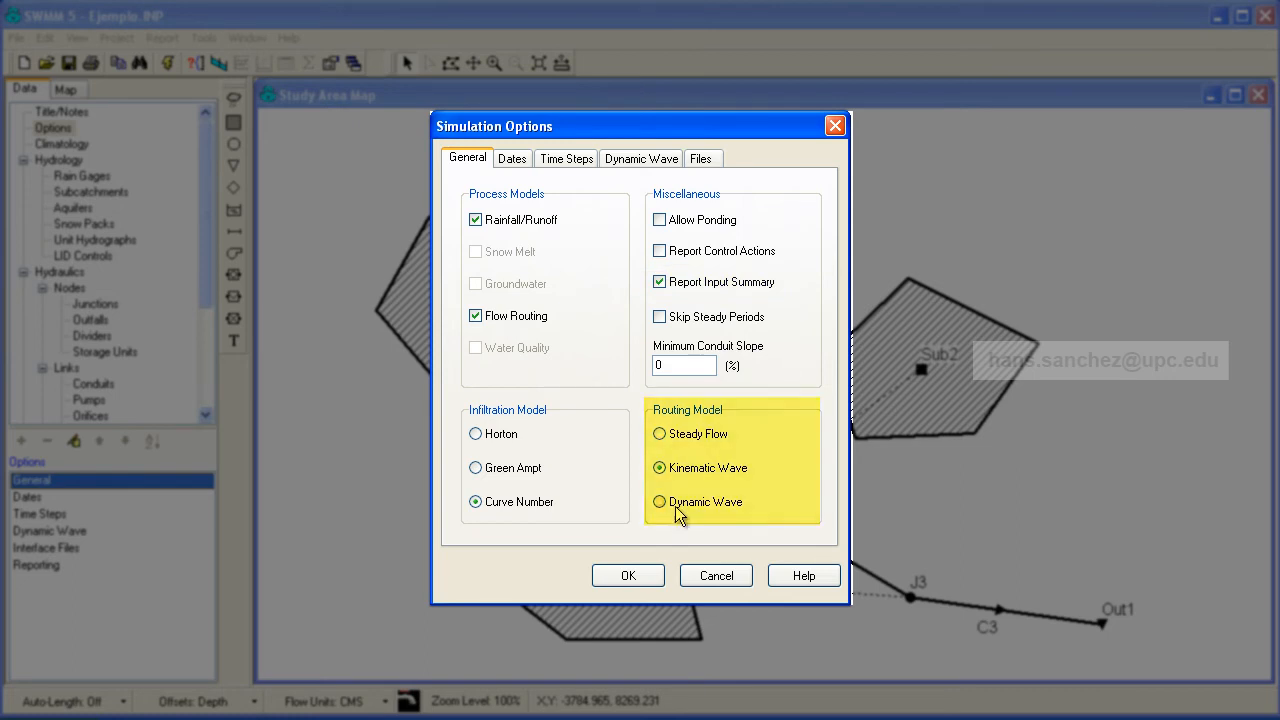
left_click(715, 503)
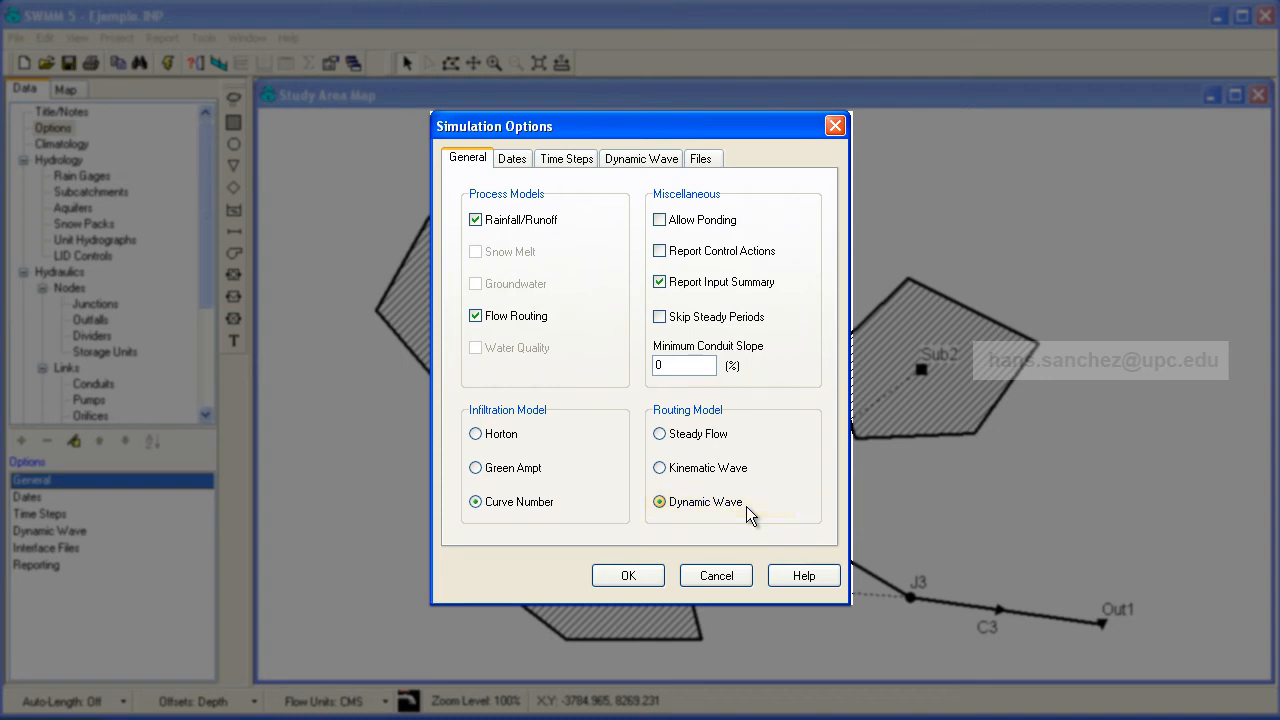
Step: Set both the analysis start and the reporting start to 03/20/2000 at 10:00
left_click(513, 159)
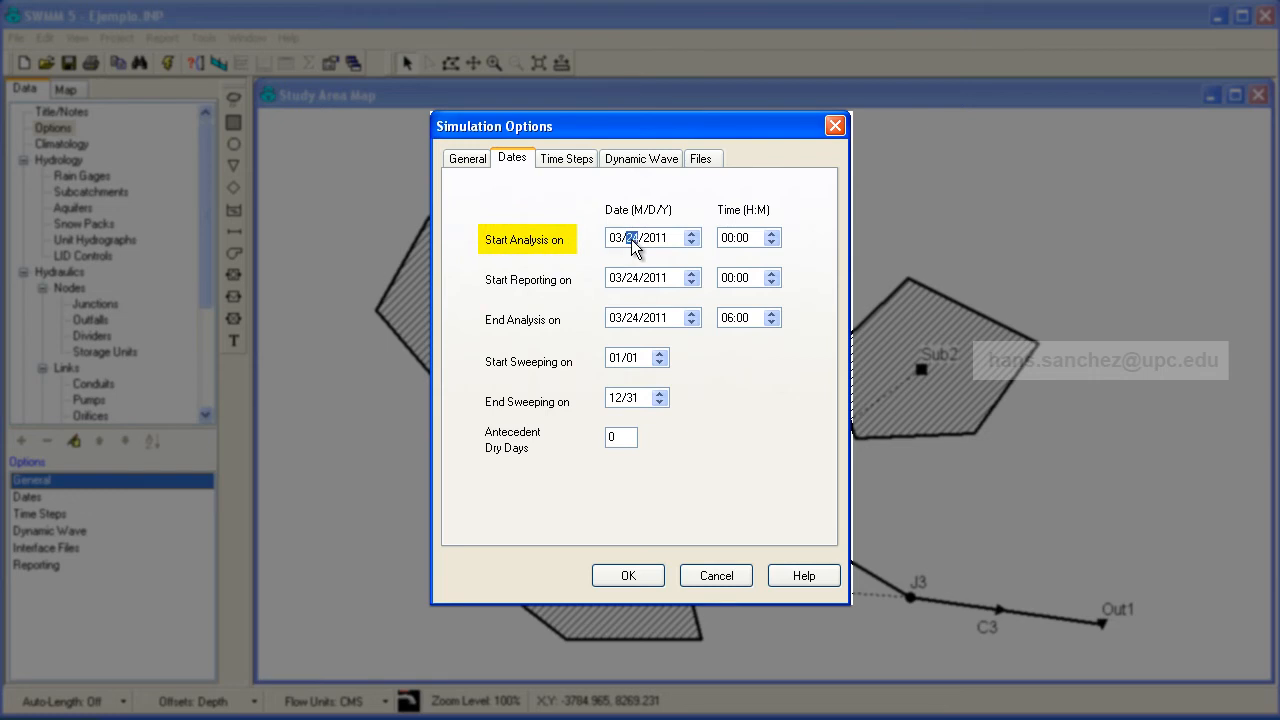
type("20/2000")
left_click(726, 235)
left_click(631, 279)
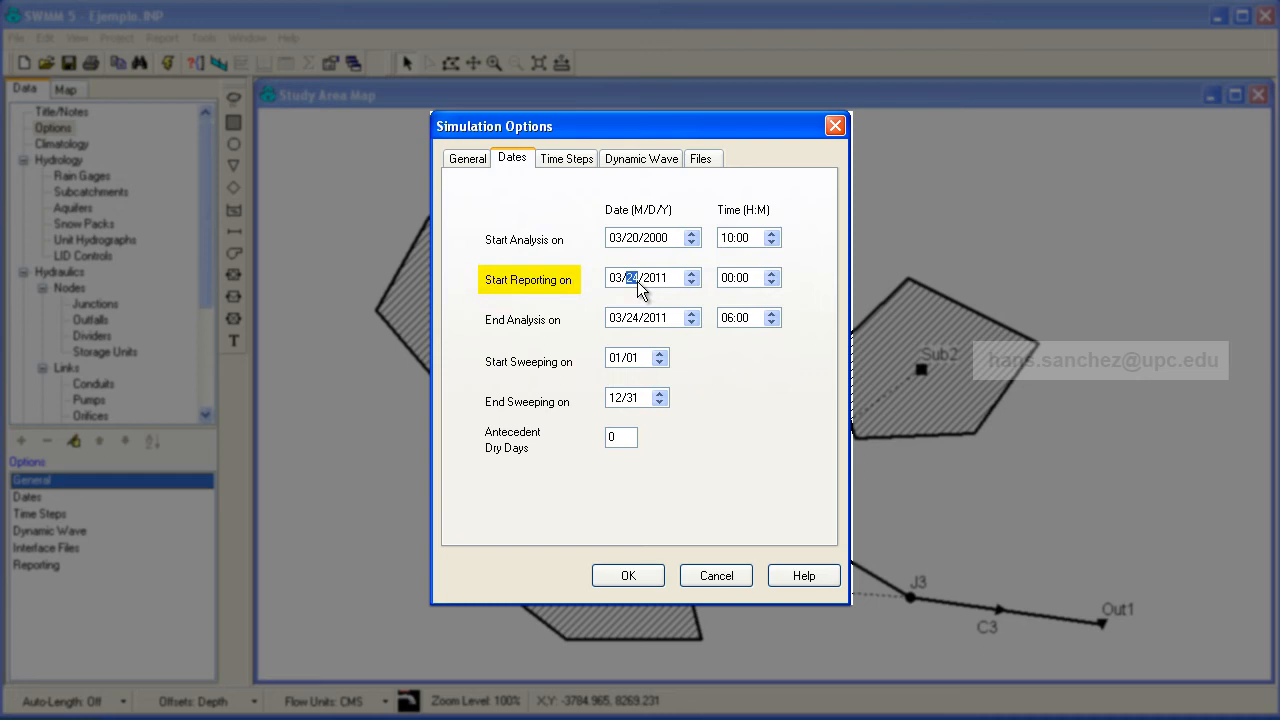
type("20/2000")
left_click(726, 280)
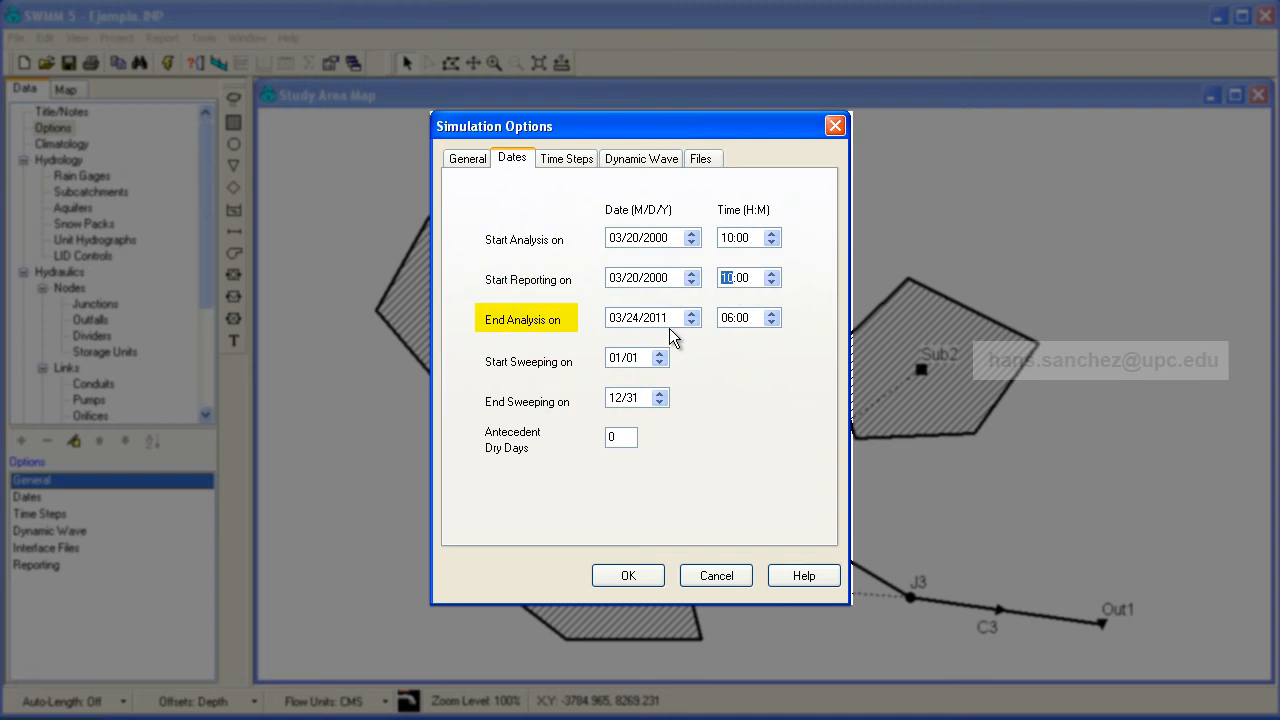
Step: Set the end of the analysis to 03/20/2000 at 13:00
left_click(633, 320)
type("20")
left_click(656, 324)
type("20")
left_click(726, 317)
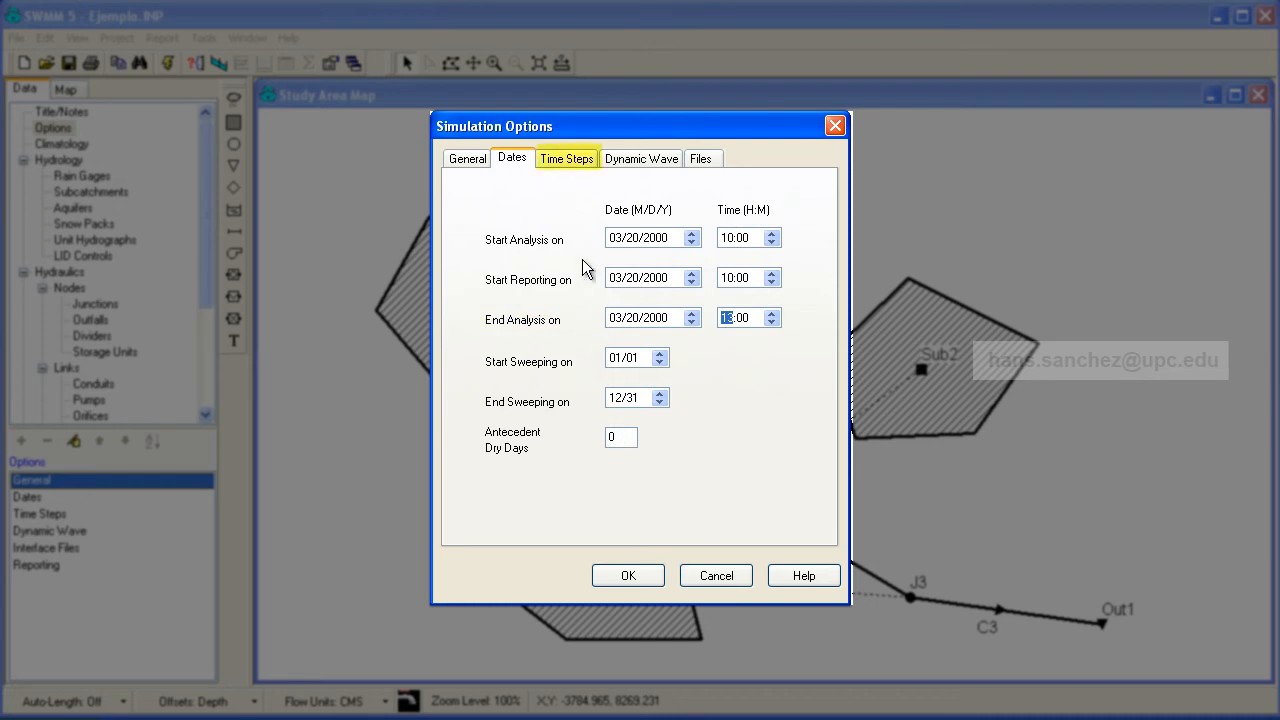
Step: Set the reporting time step to 00:01:00
left_click(569, 160)
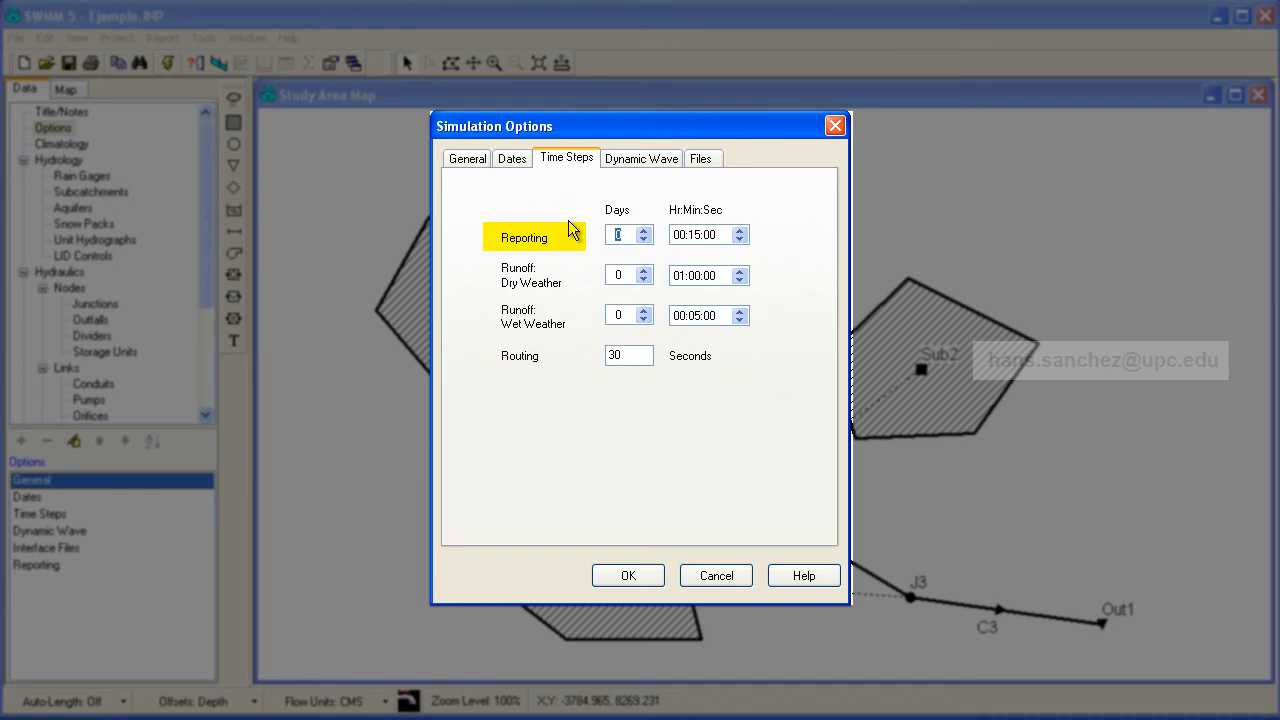
left_click(697, 237)
type("01")
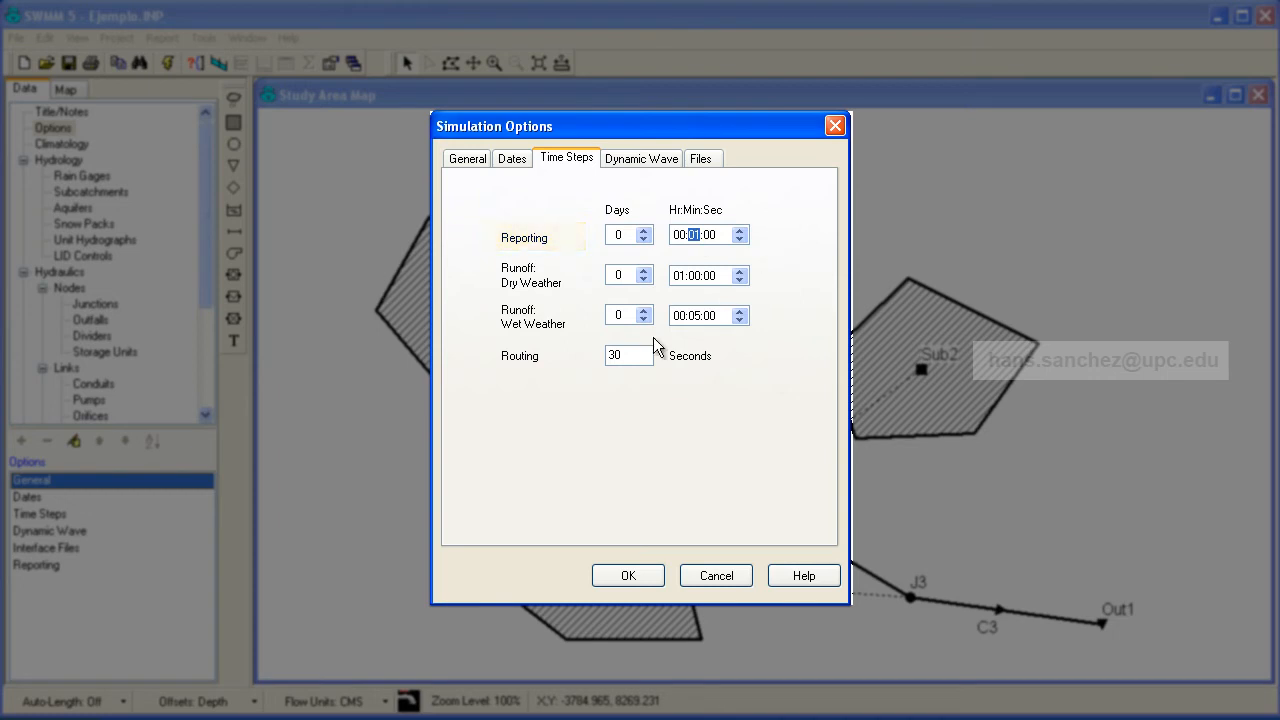
Step: Set the routing time step to 10 seconds and accept the simulation options
left_click_drag(640, 356, 573, 357)
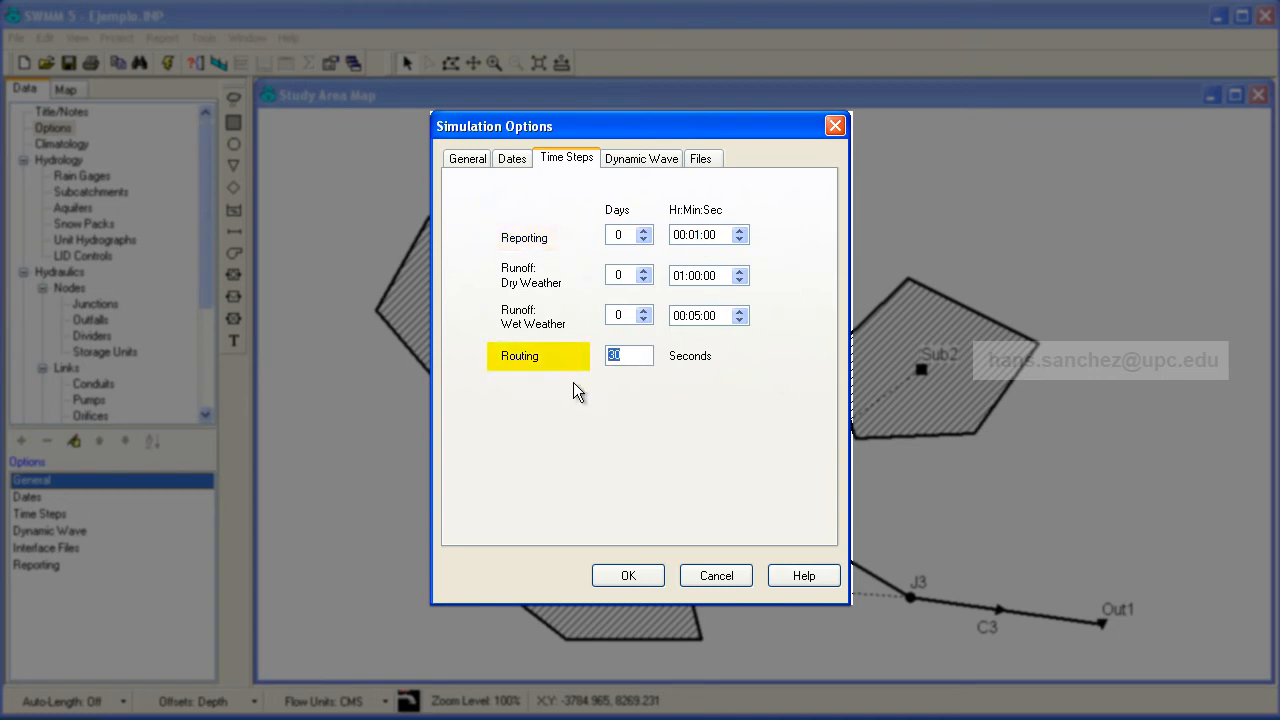
type("10")
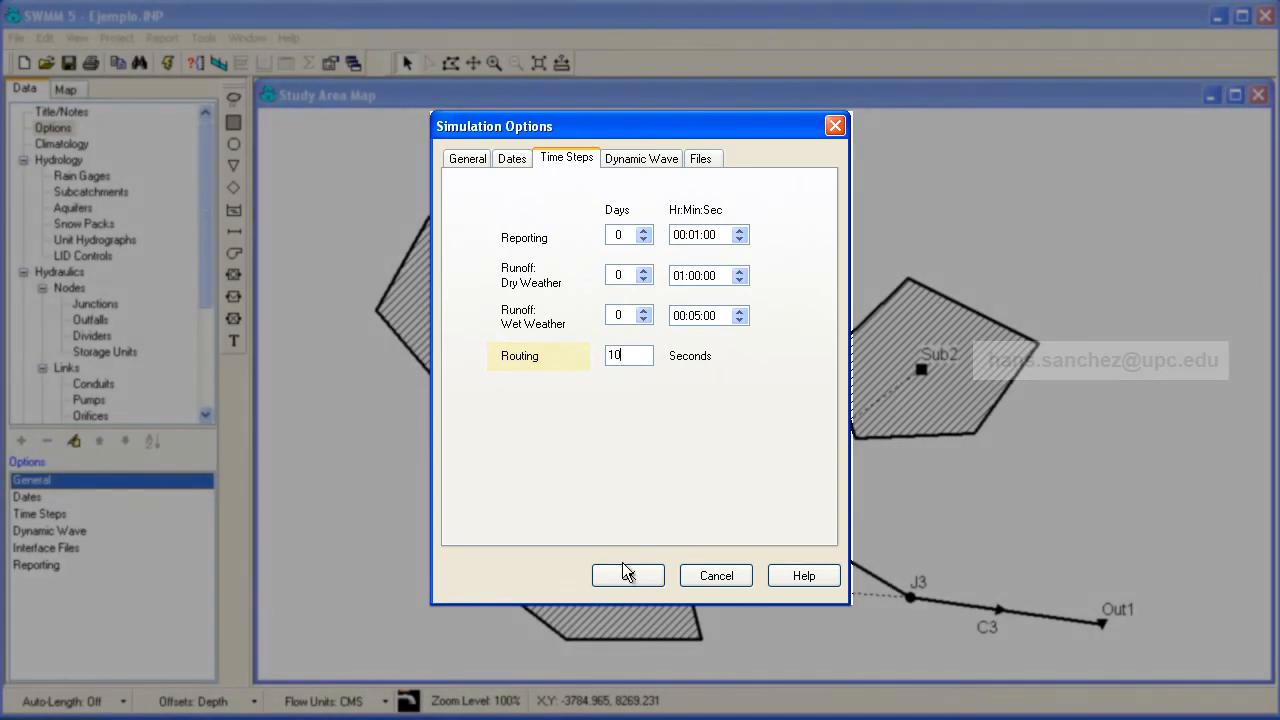
left_click(624, 572)
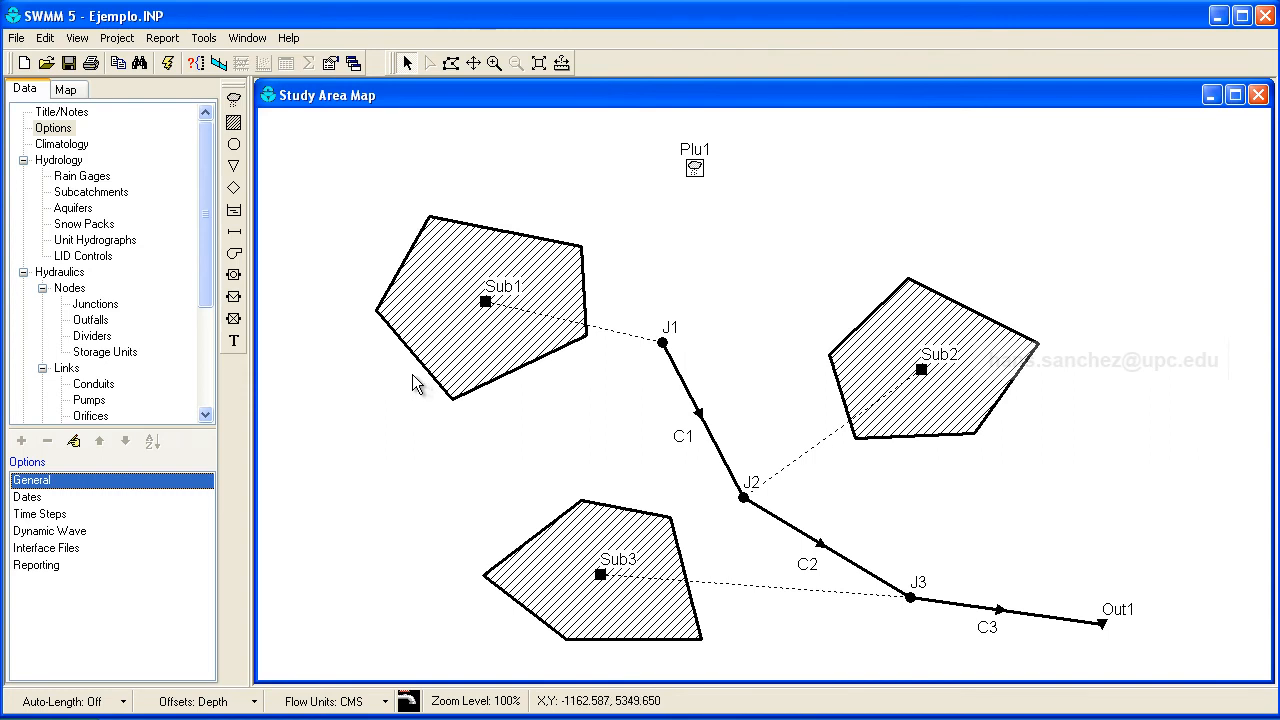
Step: Review the project summary of network elements, flow units and routing method, and close it
left_click(117, 40)
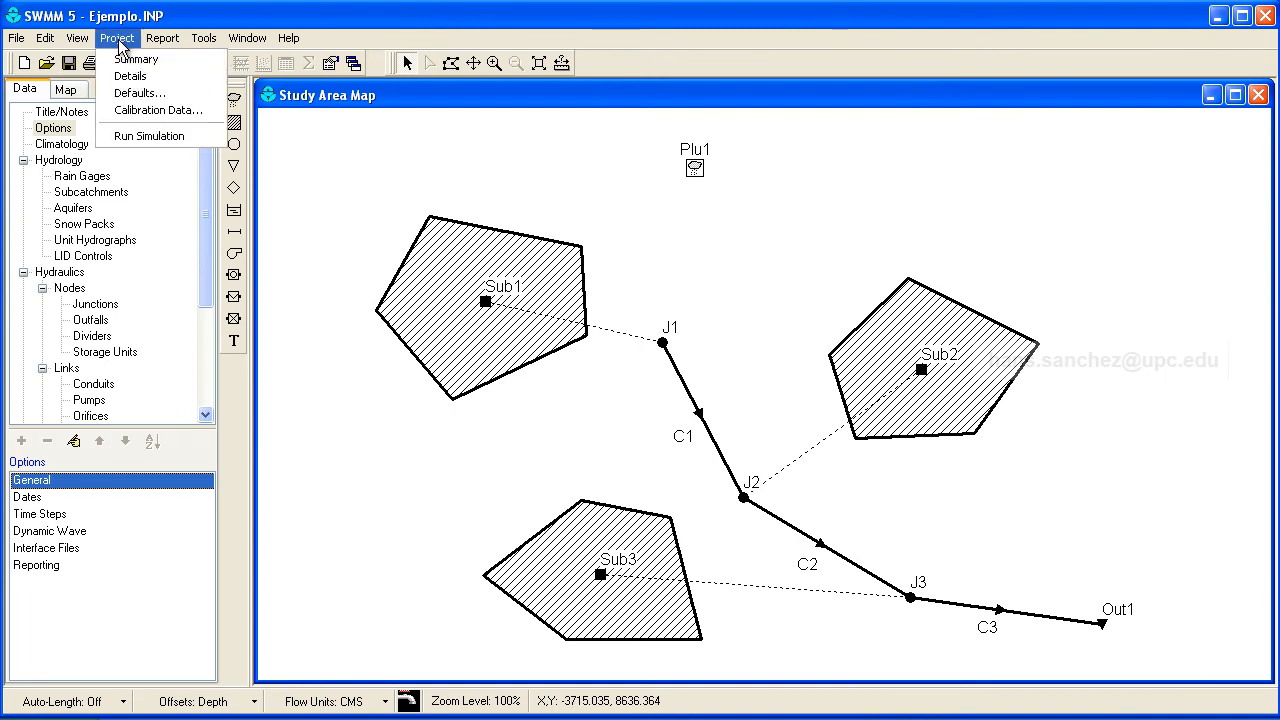
left_click(130, 55)
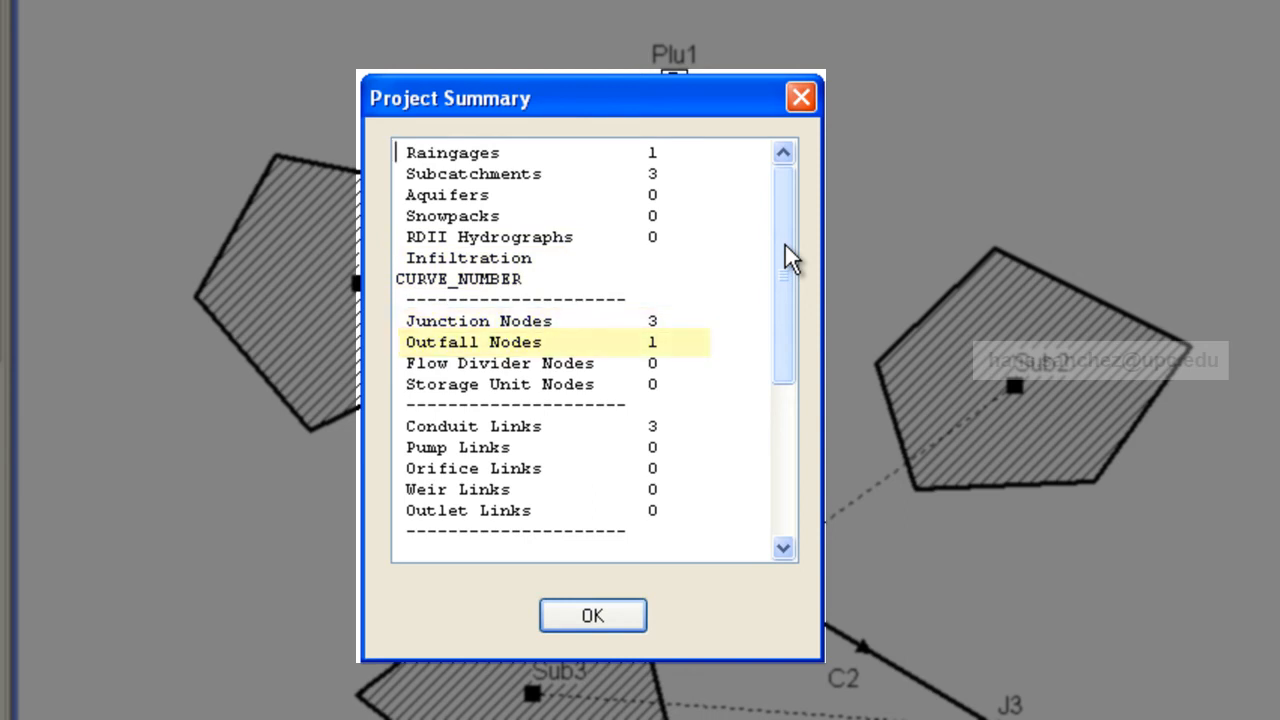
left_click_drag(785, 245, 785, 365)
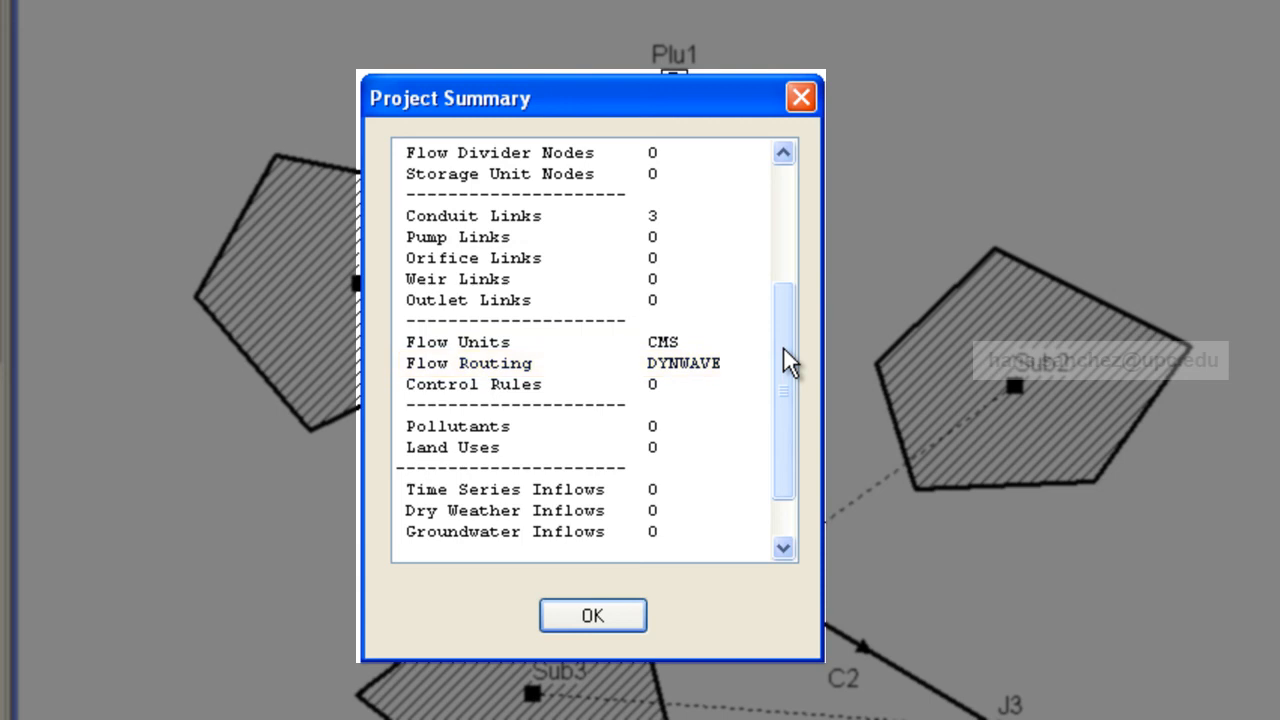
left_click_drag(783, 346, 798, 212)
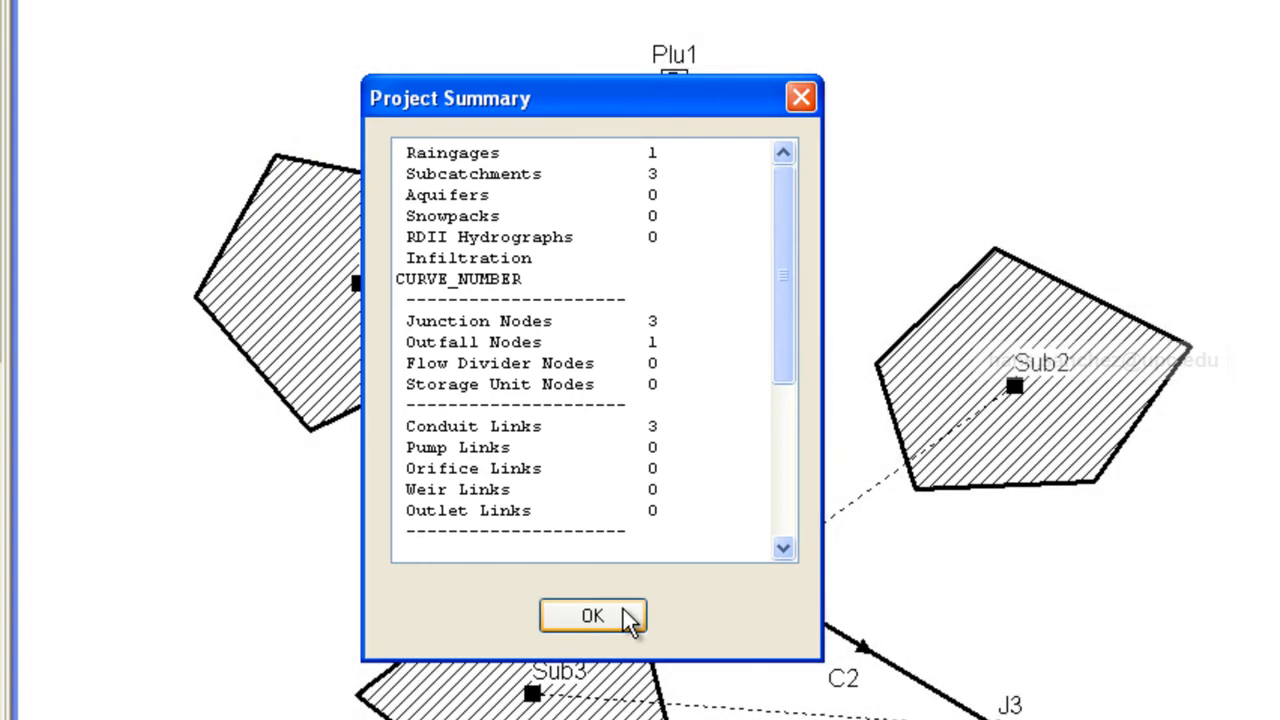
left_click(626, 615)
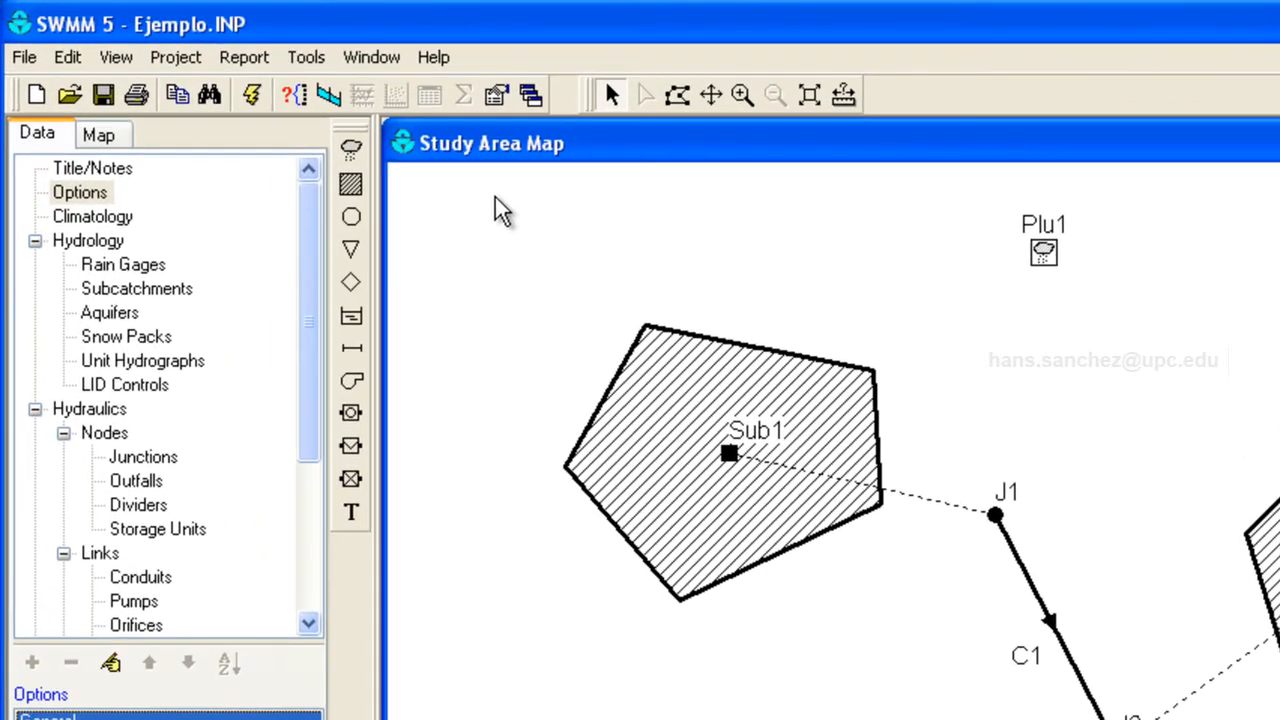
Step: Run the simulation and dismiss the run status report
left_click(180, 60)
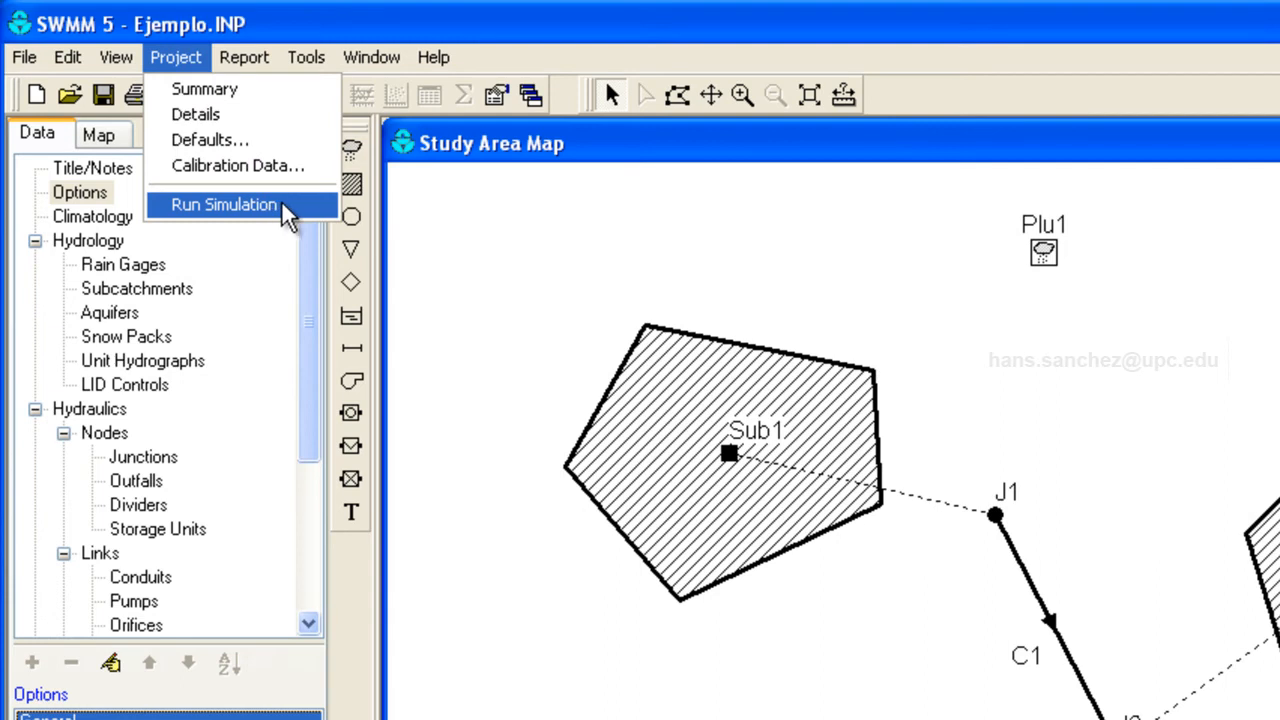
left_click(551, 55)
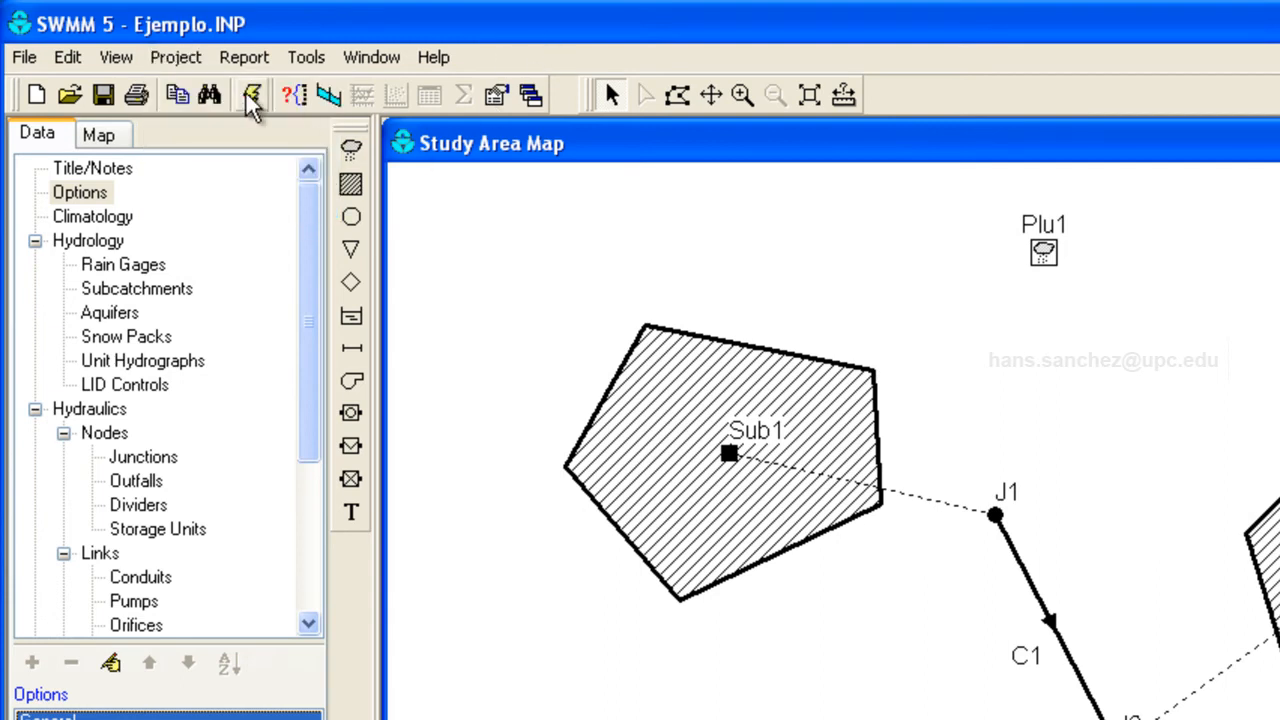
left_click(251, 96)
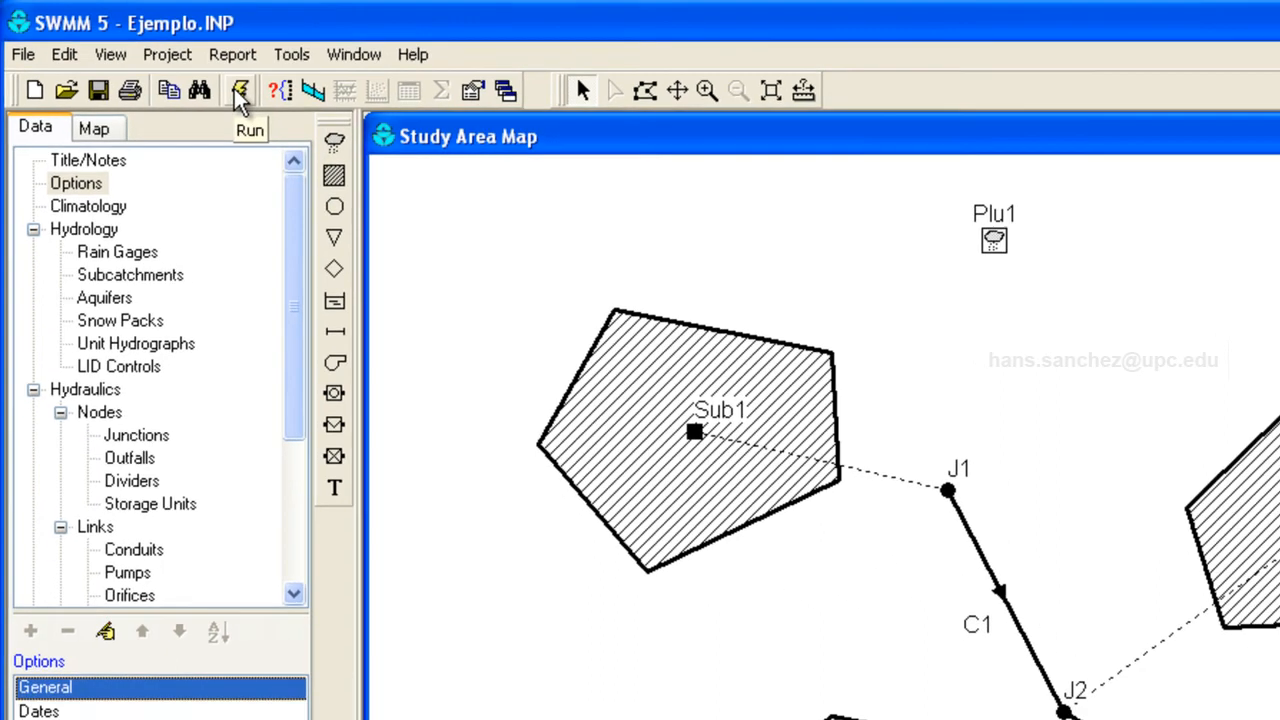
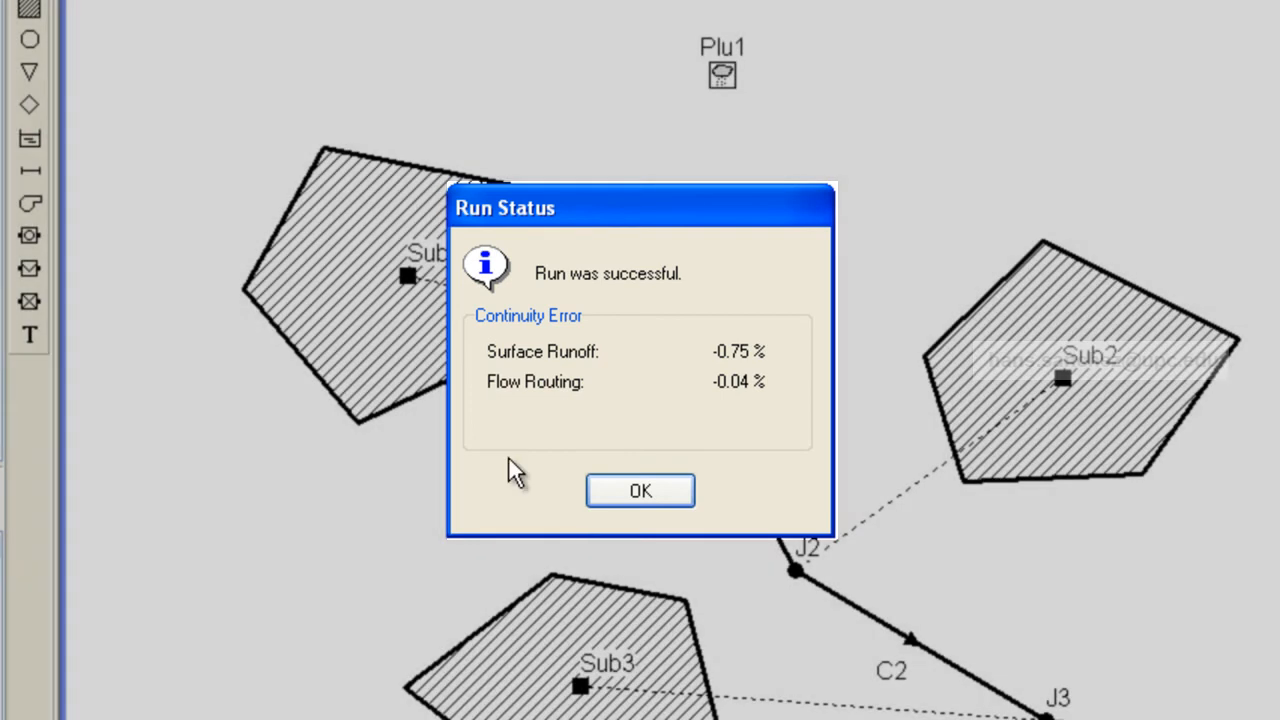
left_click(640, 490)
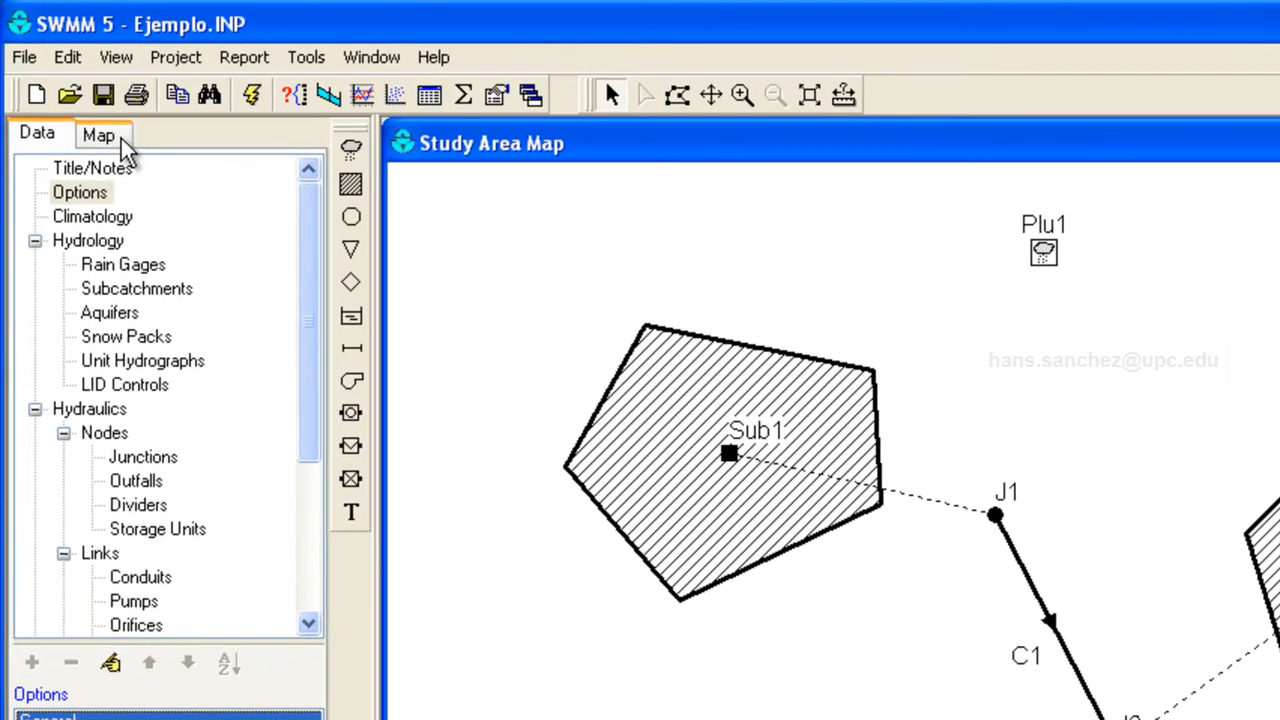
Step: Apply the Runoff theme to the subcatchments on the study area map
left_click(123, 143)
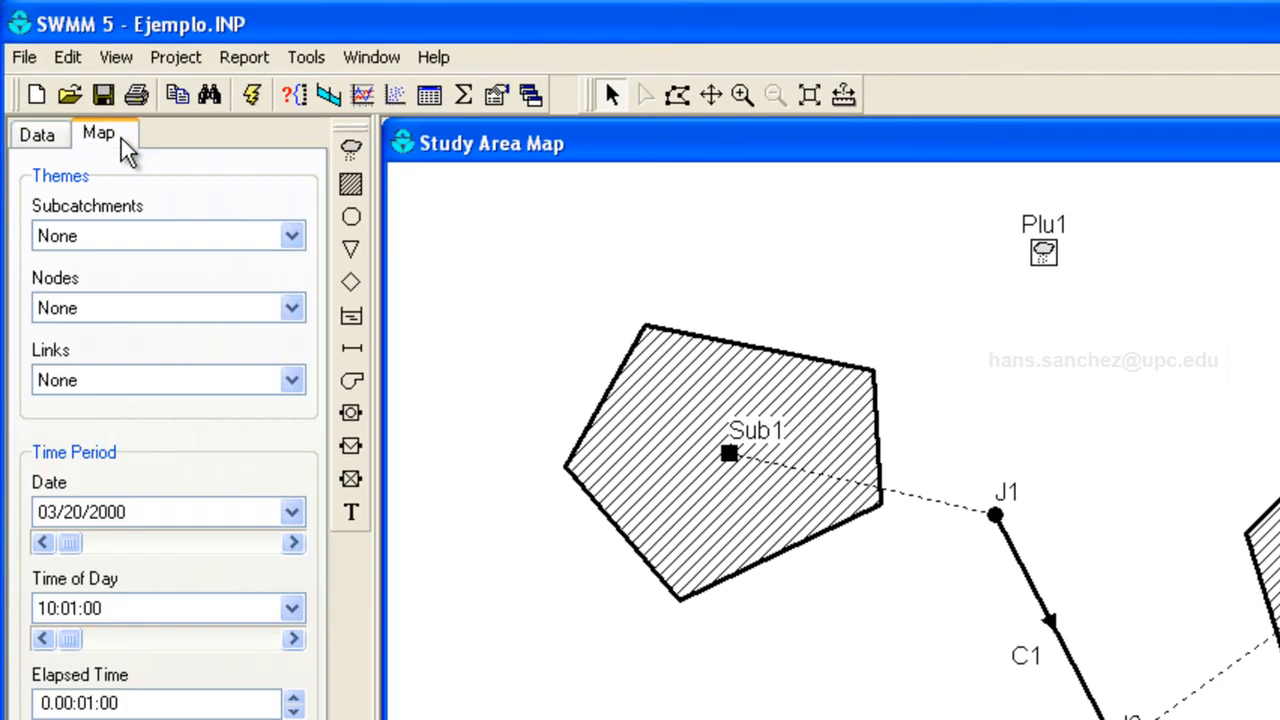
left_click(292, 237)
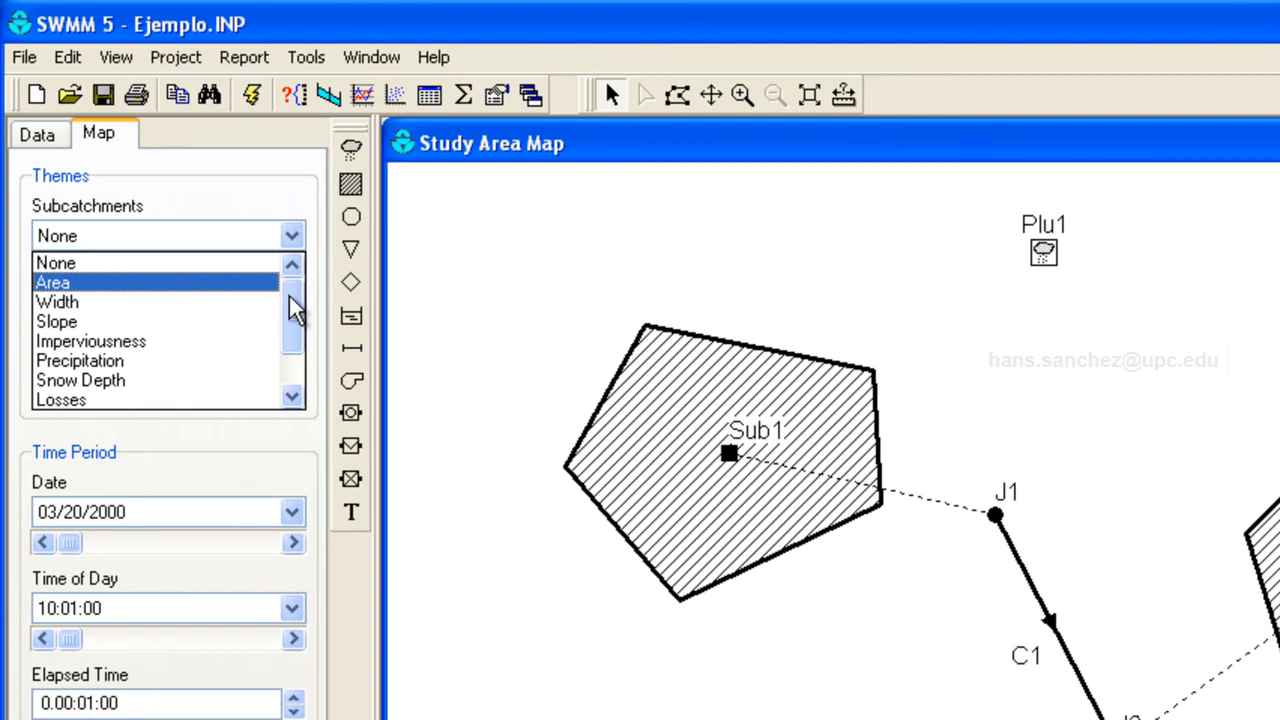
left_click_drag(295, 310, 293, 338)
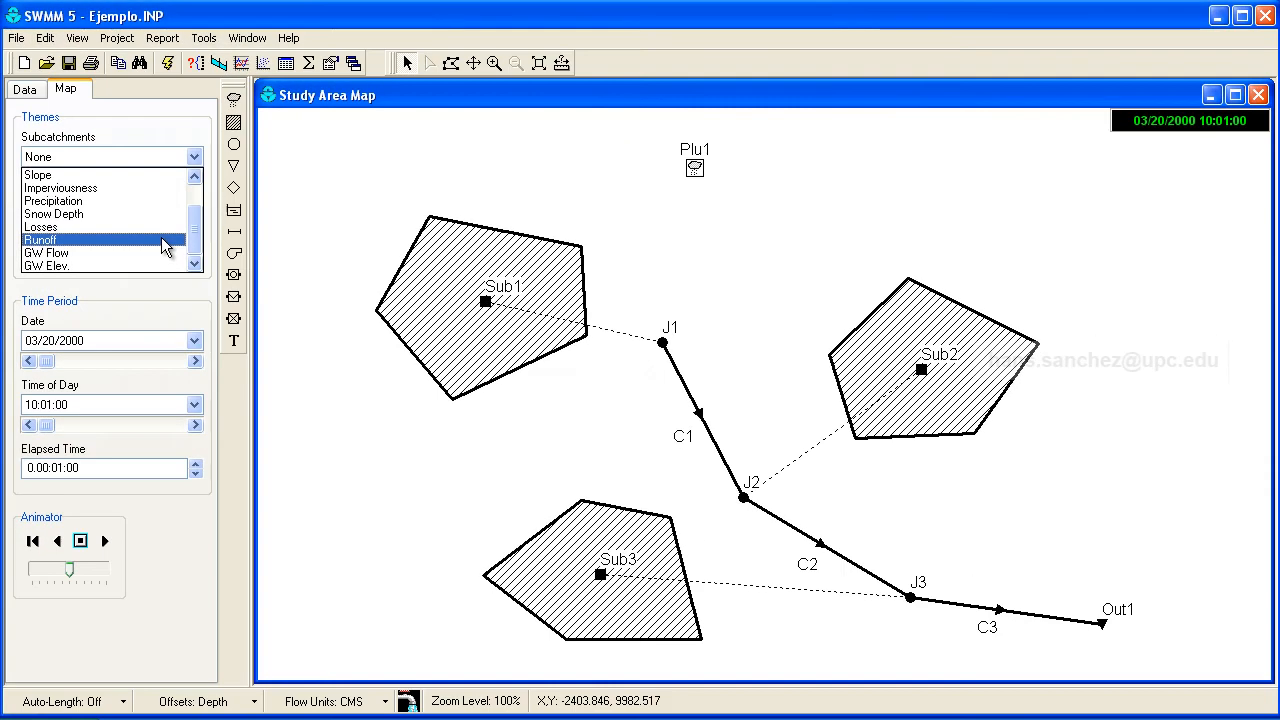
left_click(161, 240)
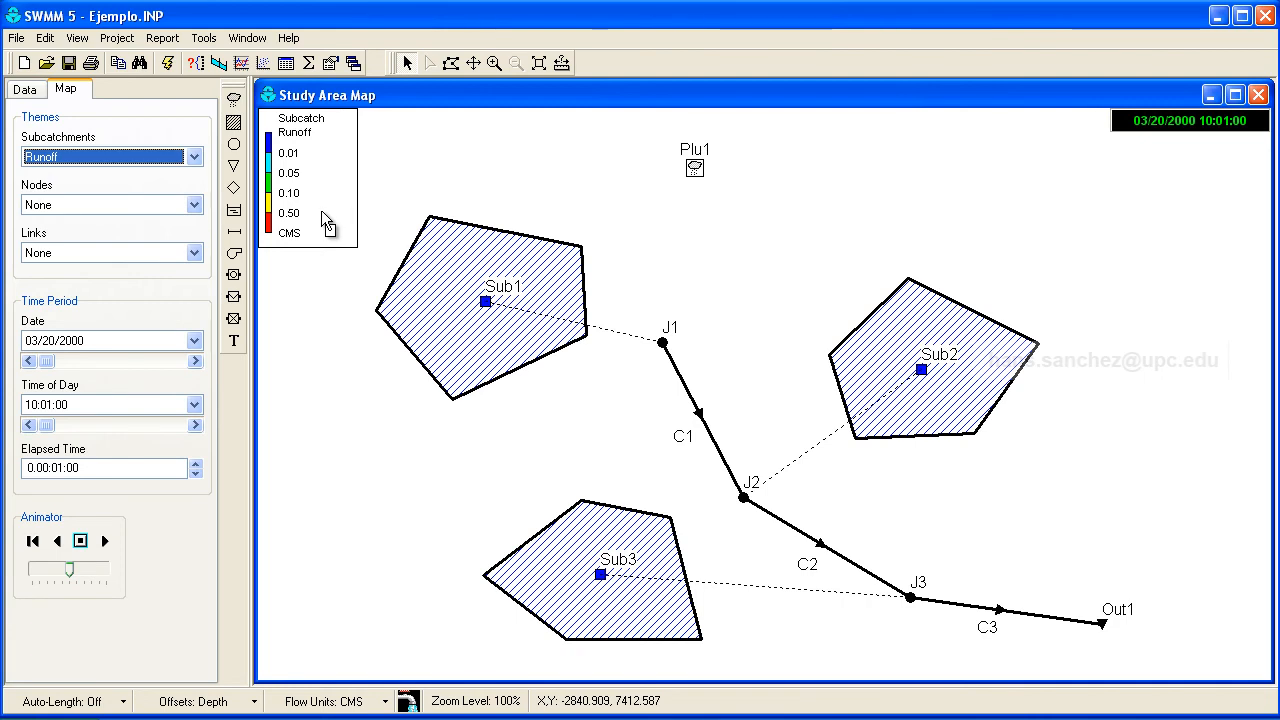
Step: Open the subcatchment runoff legend for editing and auto-scale its intervals to 0.20, 0.40, 0.60 and 0.80 CMS
mouse_move(322, 212)
left_mouse_down()
mouse_move(347, 226)
mouse_move(343, 242)
mouse_move(324, 213)
left_mouse_up()
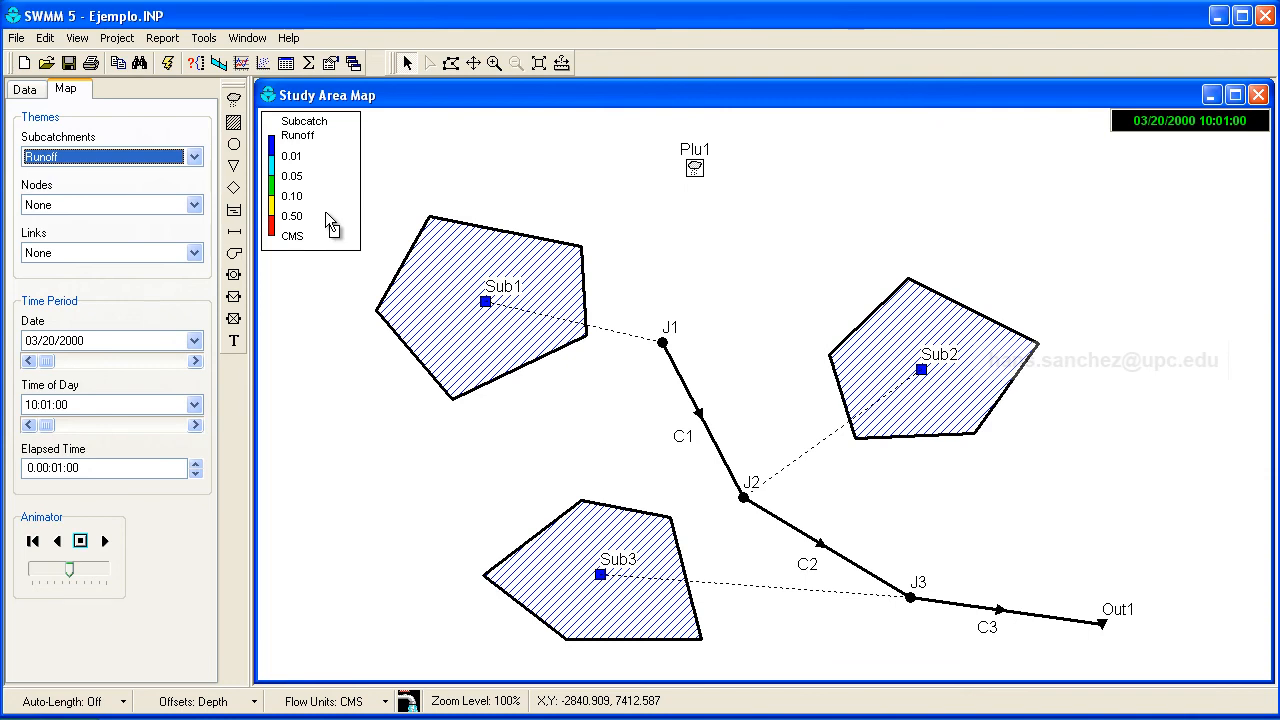
double_click(325, 211)
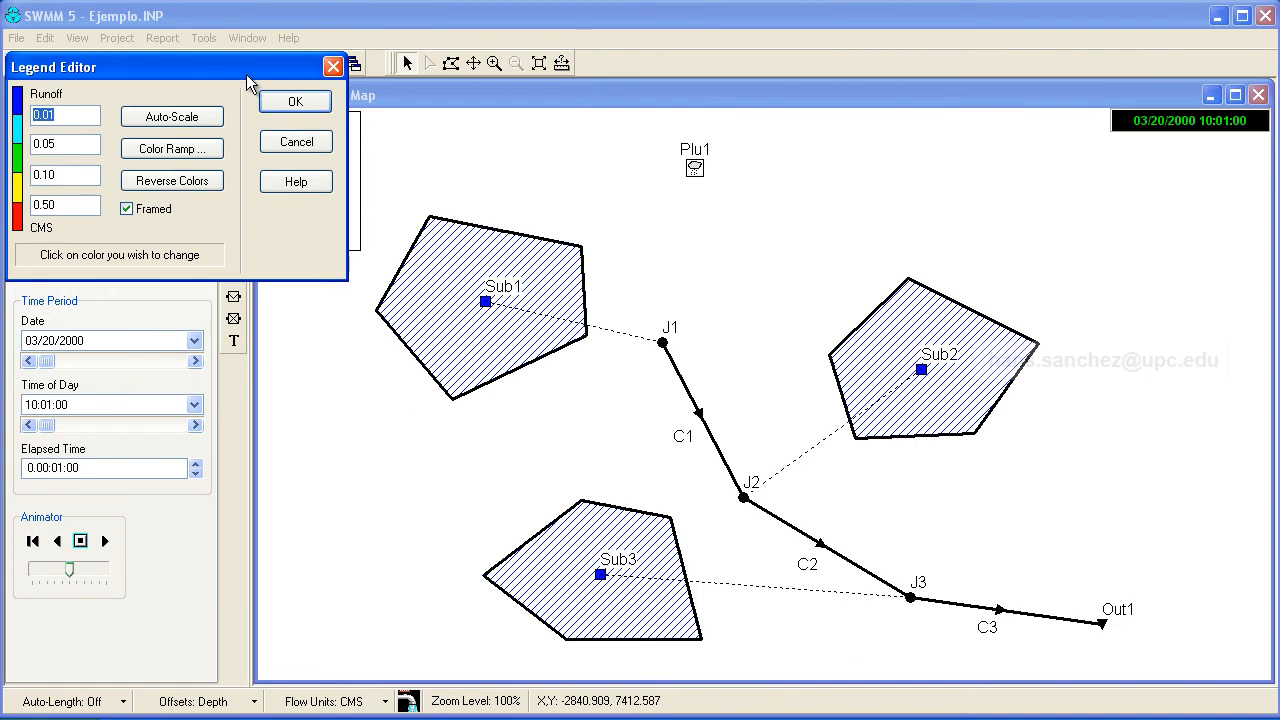
left_click_drag(246, 74, 245, 291)
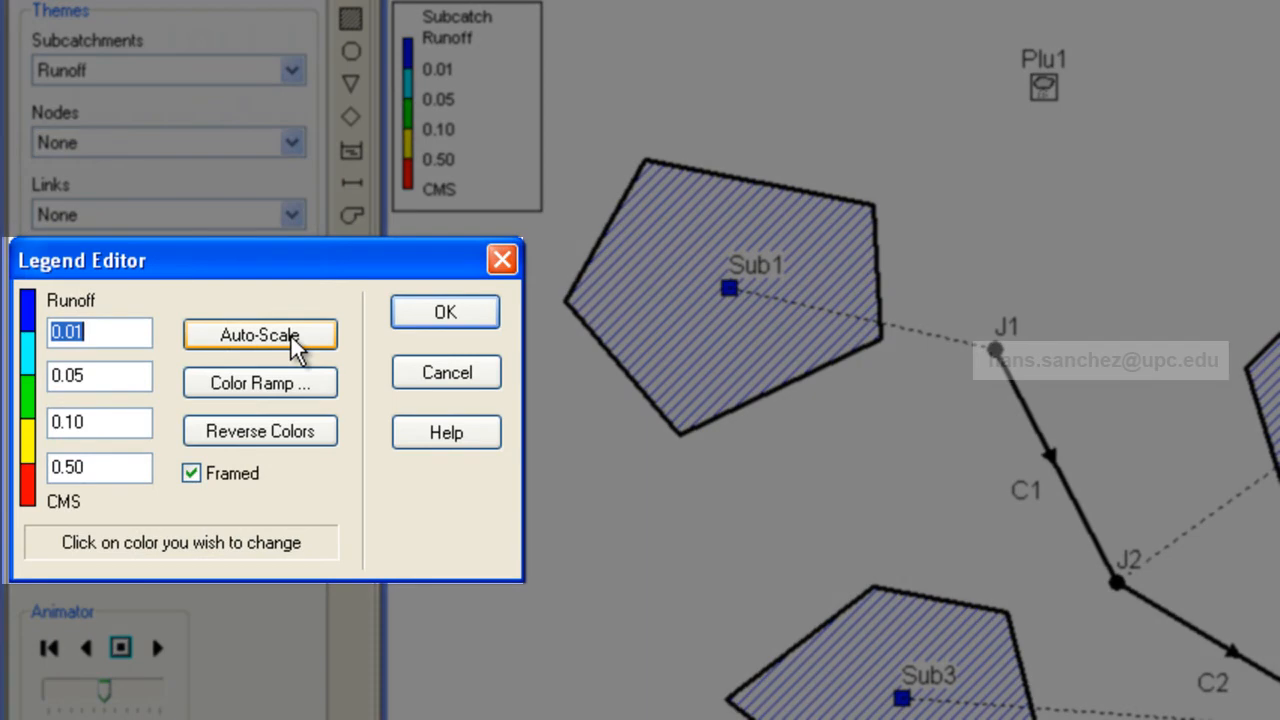
left_click(293, 343)
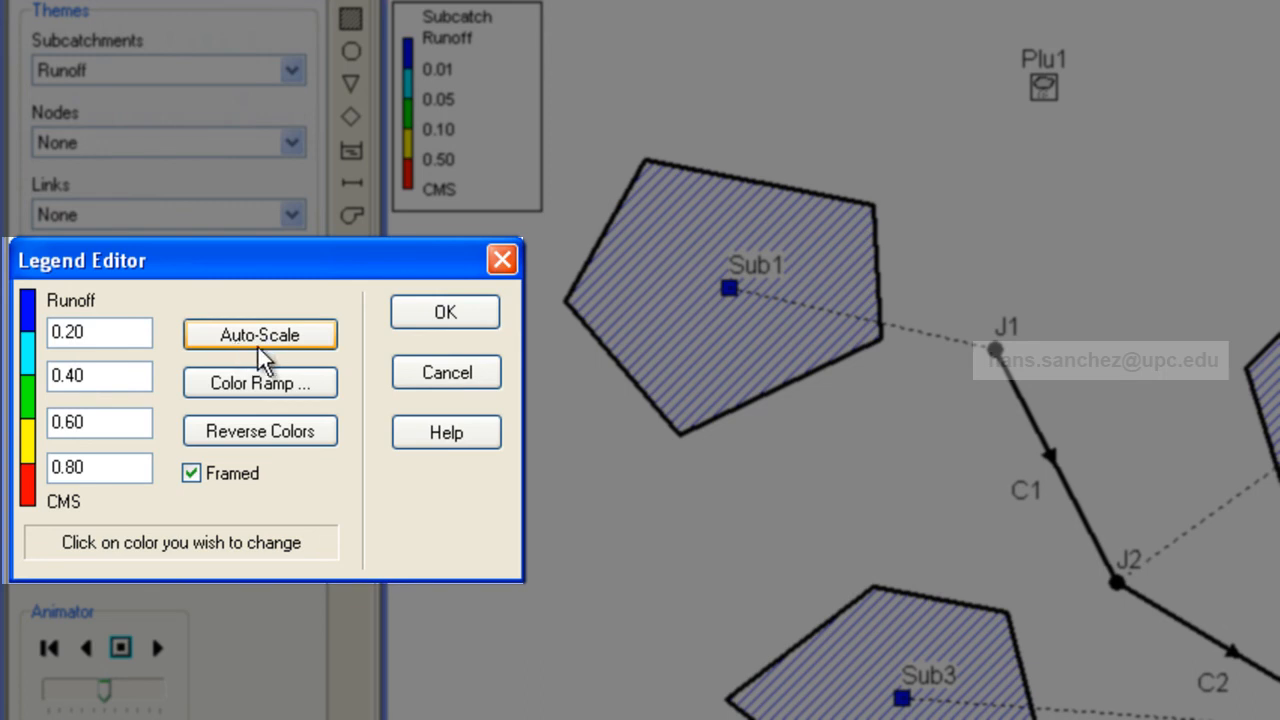
left_click(316, 391)
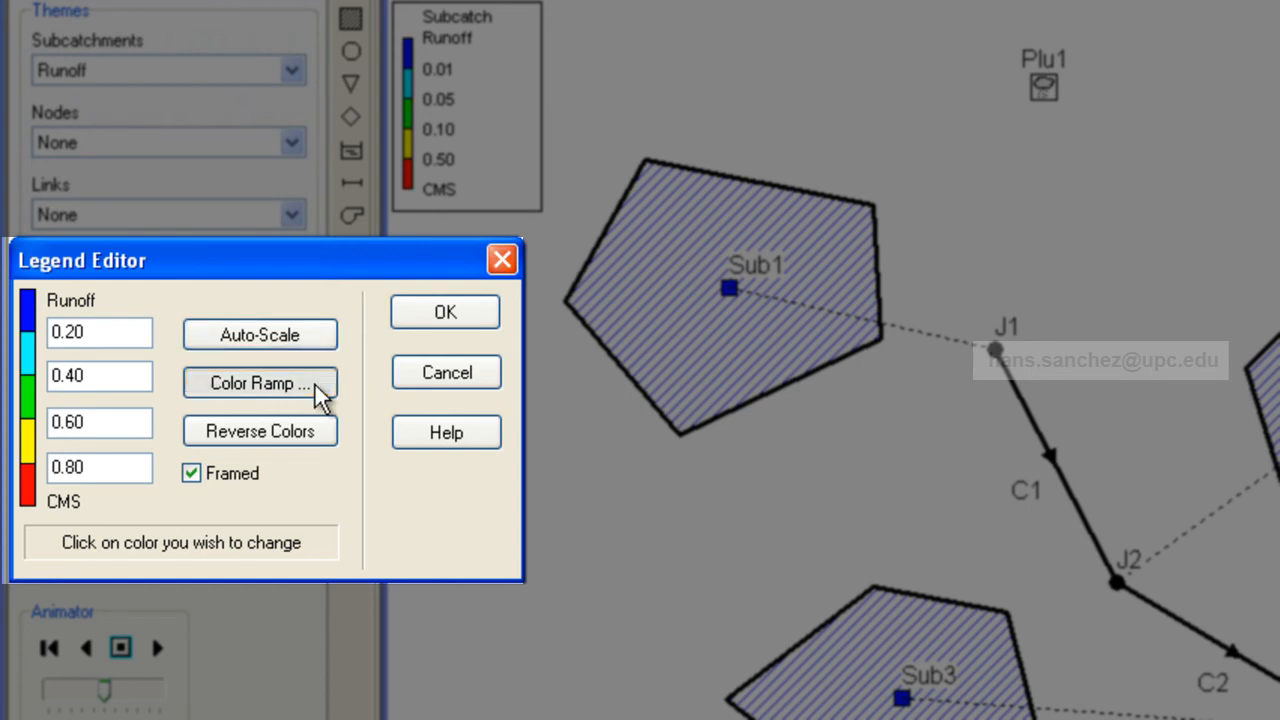
left_click(372, 422)
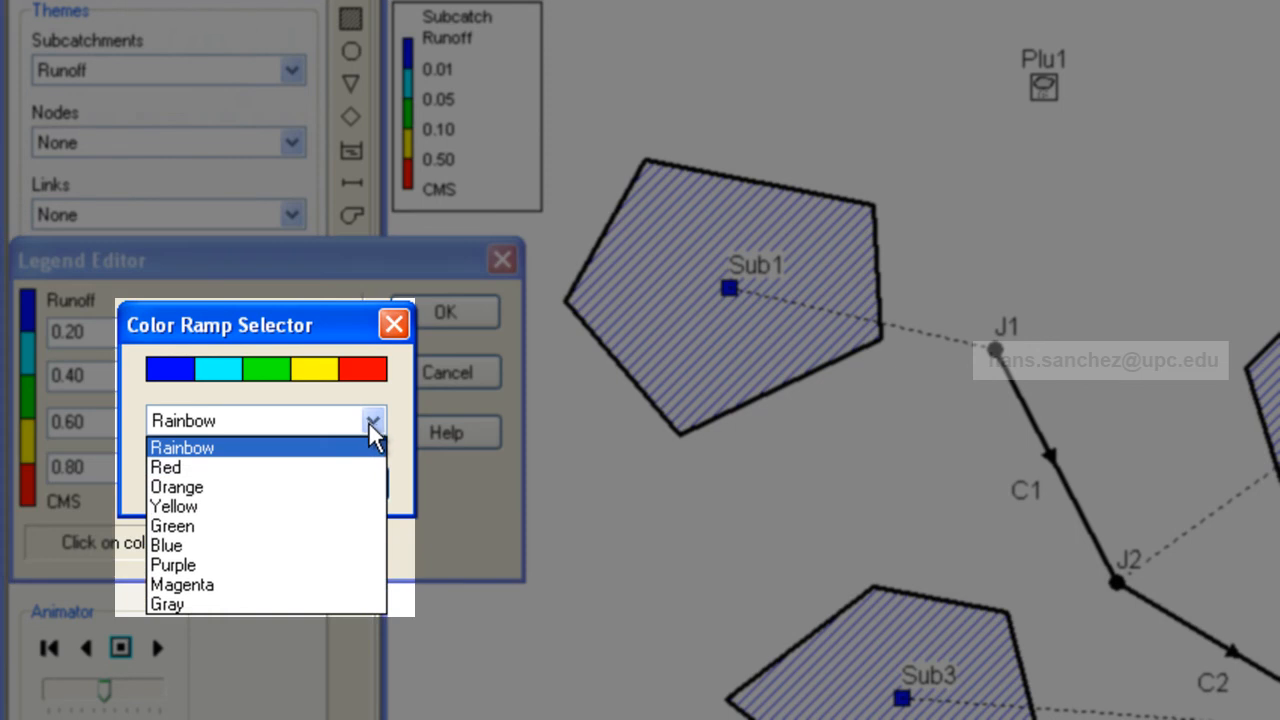
left_click(404, 487)
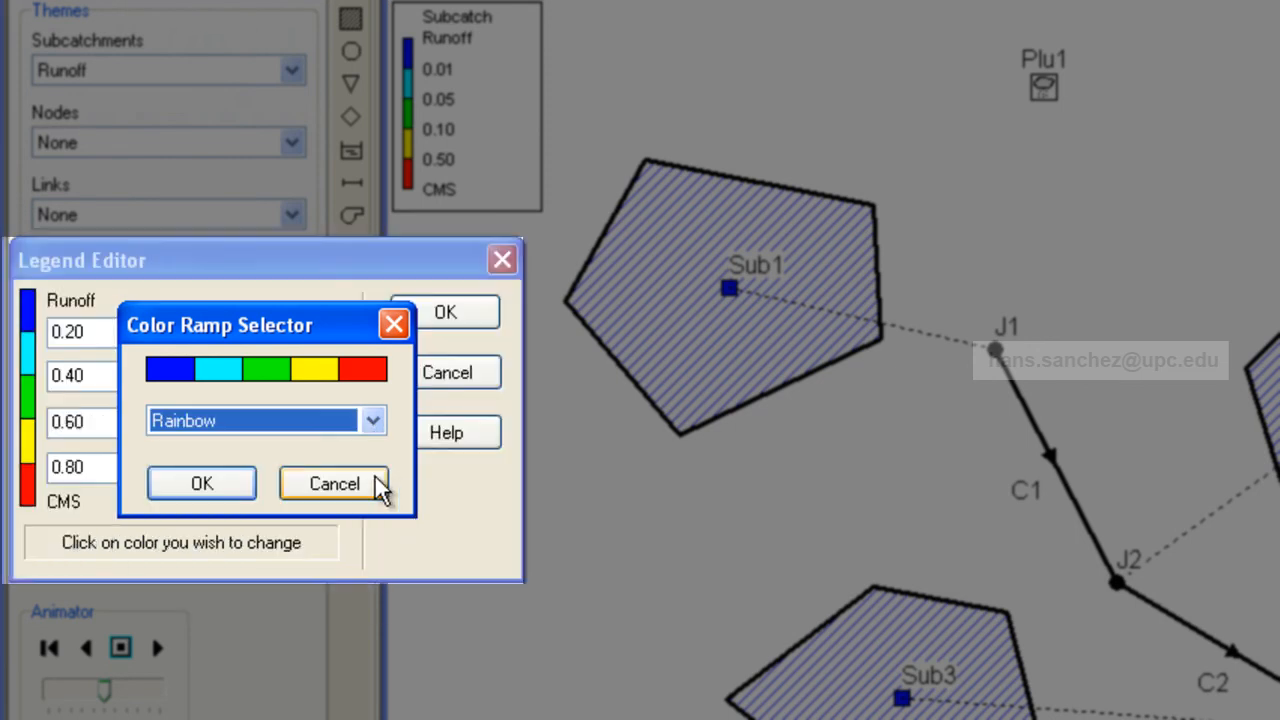
left_click(366, 487)
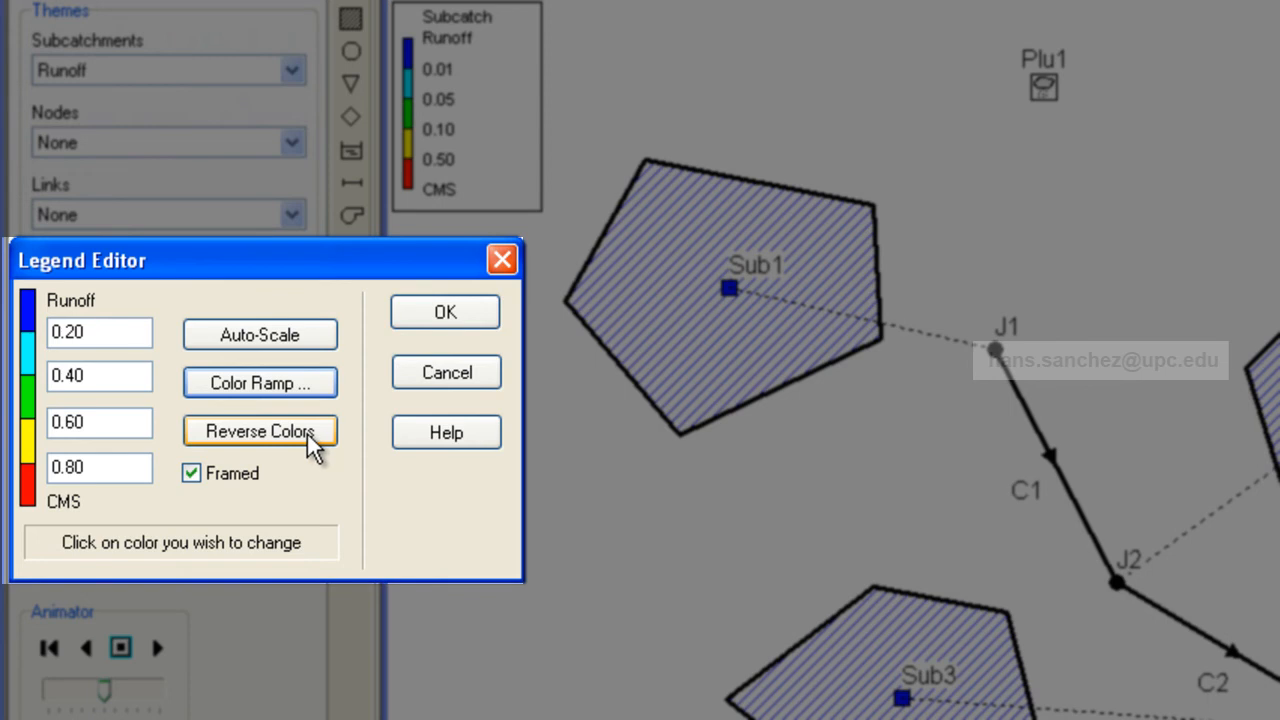
left_click(312, 447)
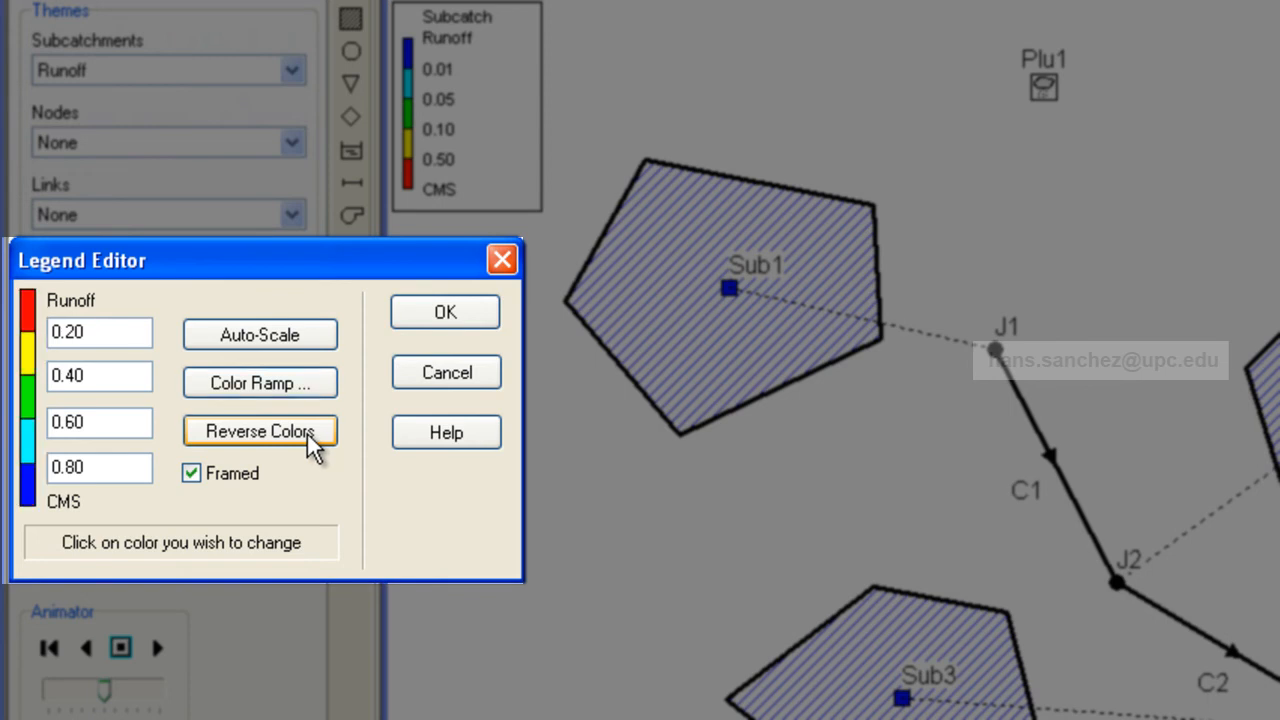
left_click(310, 447)
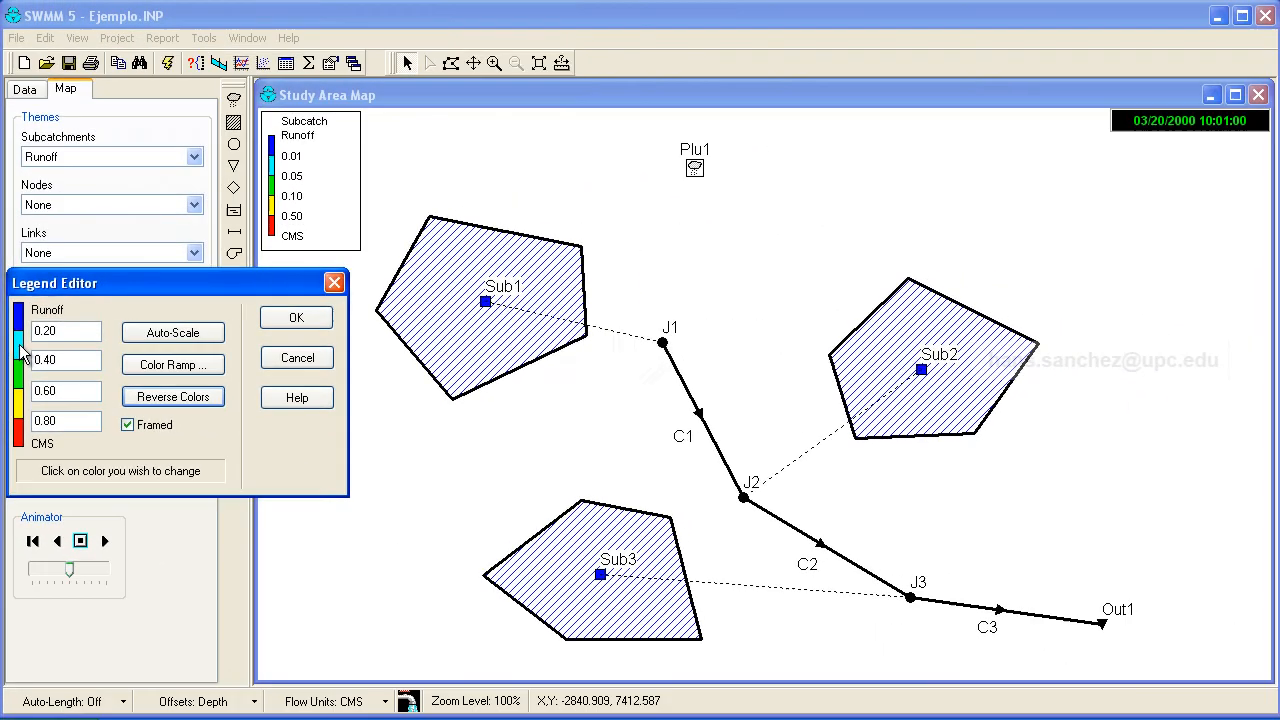
left_click(28, 355)
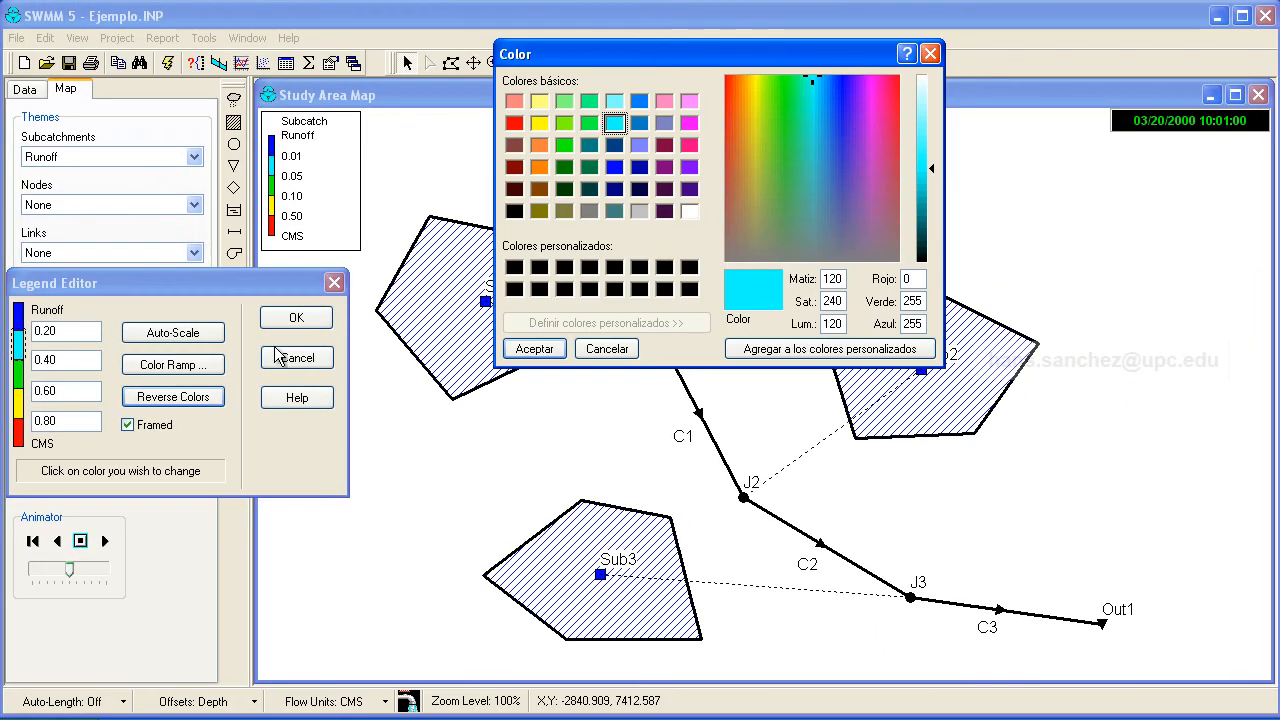
left_click(609, 350)
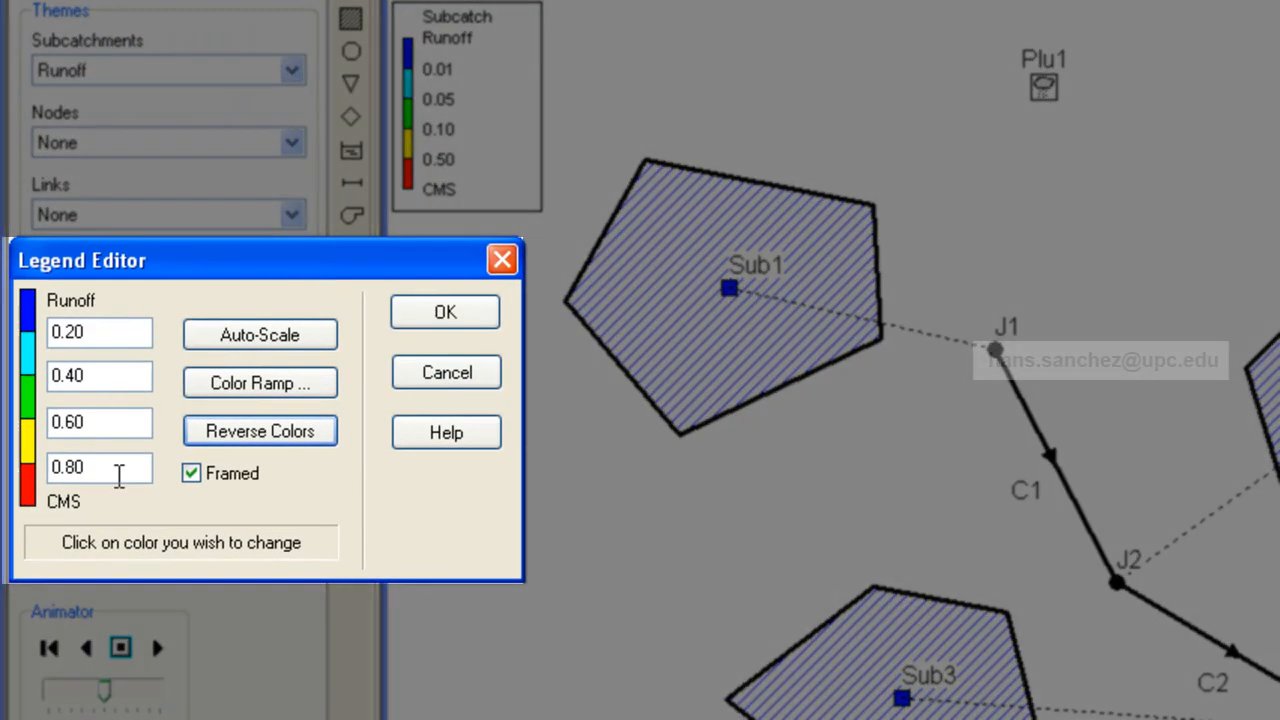
left_click(190, 474)
left_click(190, 474)
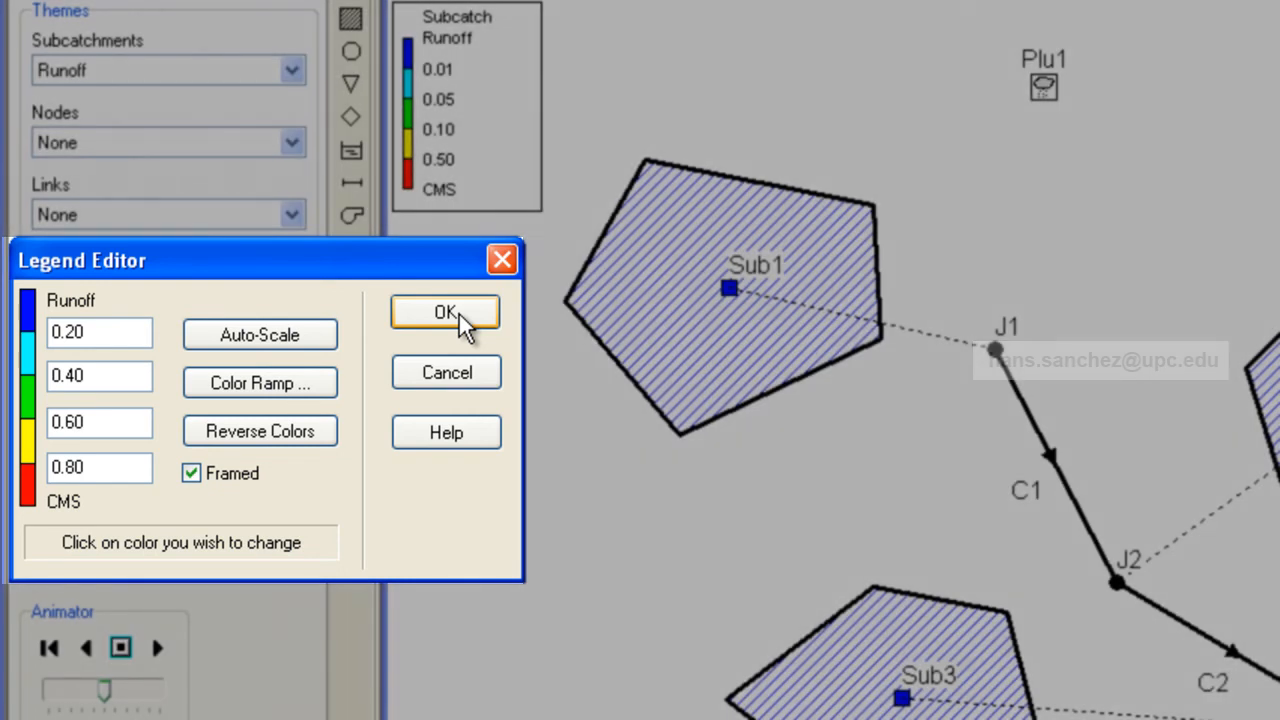
Step: Apply the auto-scaled intervals to the subcatchment runoff legend
left_click(459, 314)
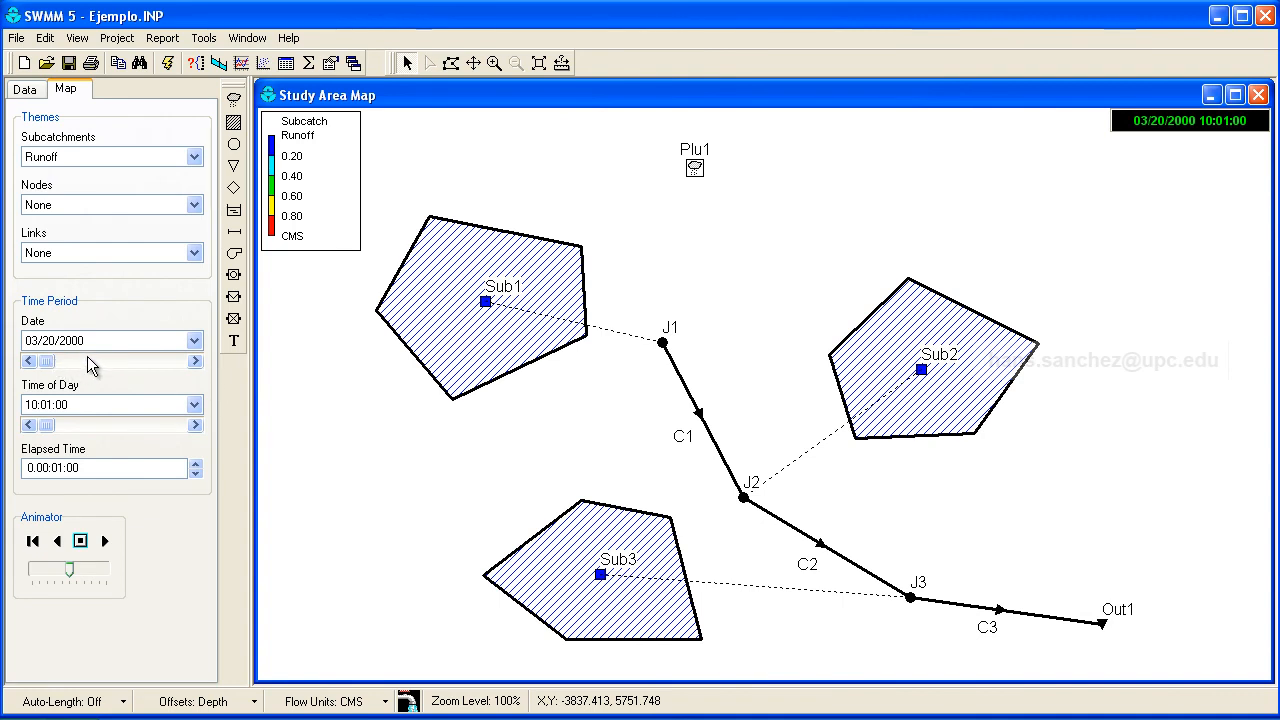
Step: Set the map's displayed results to 03/20/2000 at 11:00:00 to view the subcatchment runoff
left_click(194, 341)
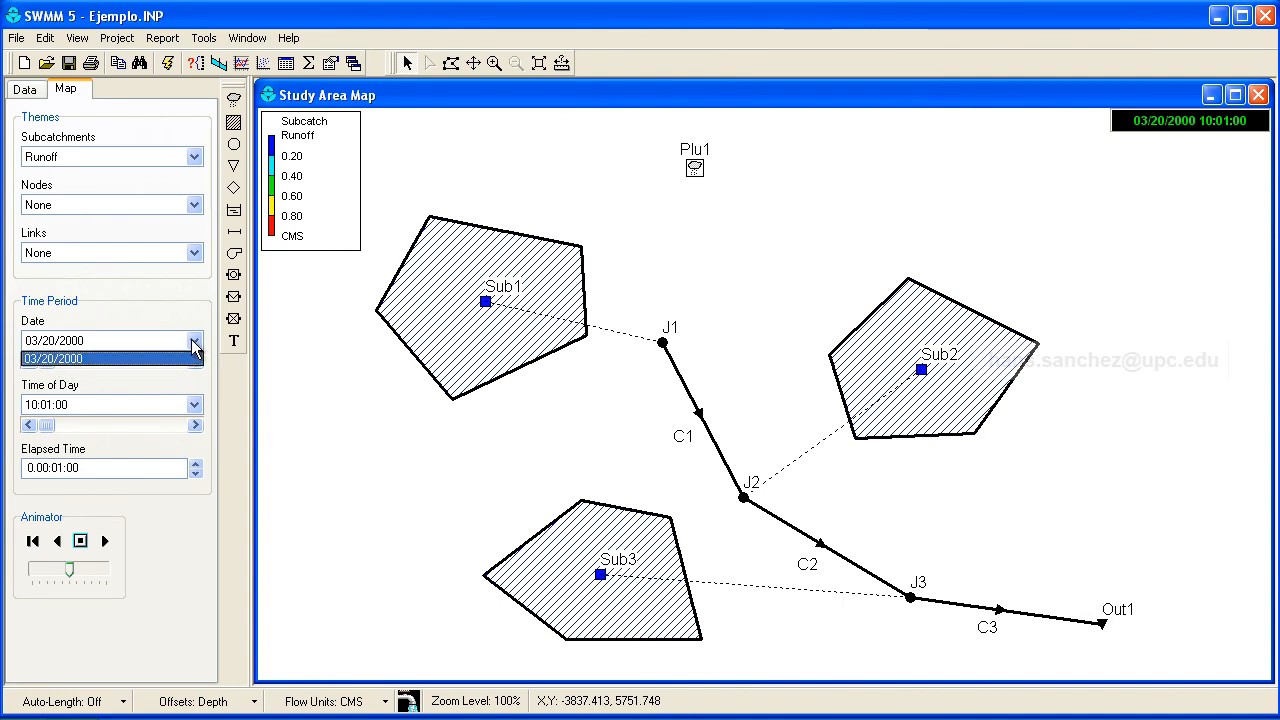
left_click(170, 360)
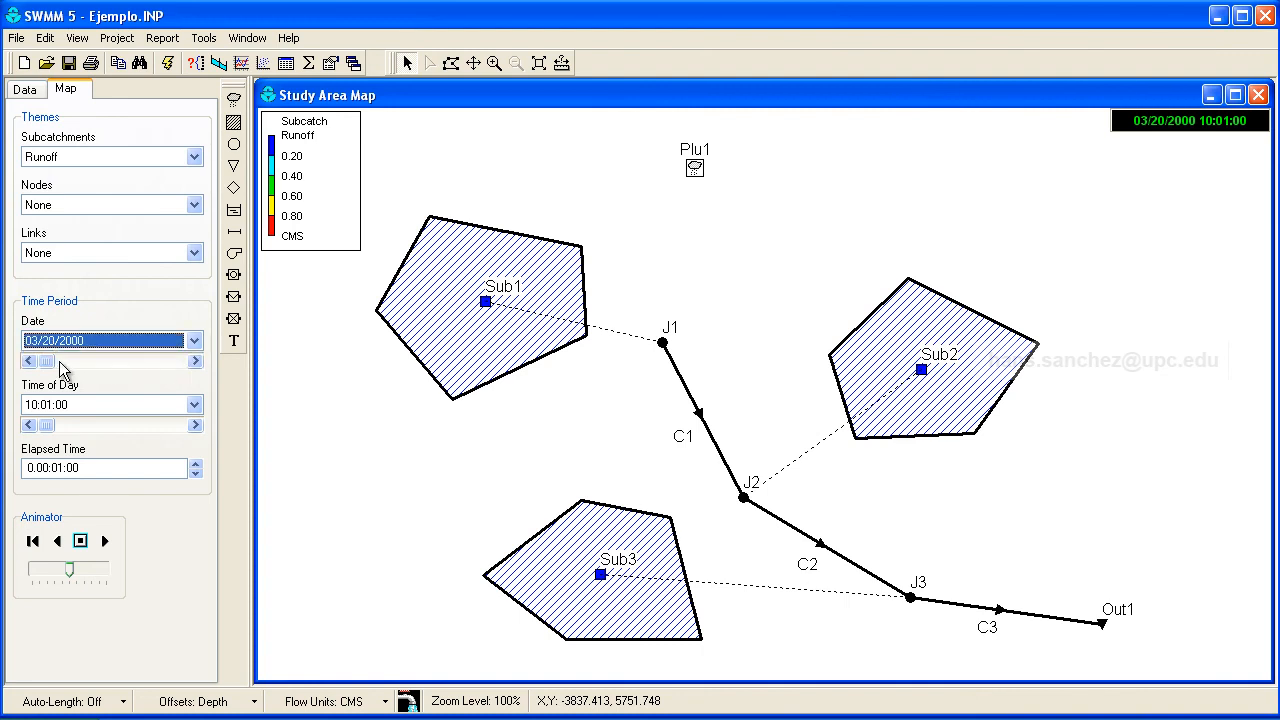
left_click_drag(173, 361, 45, 361)
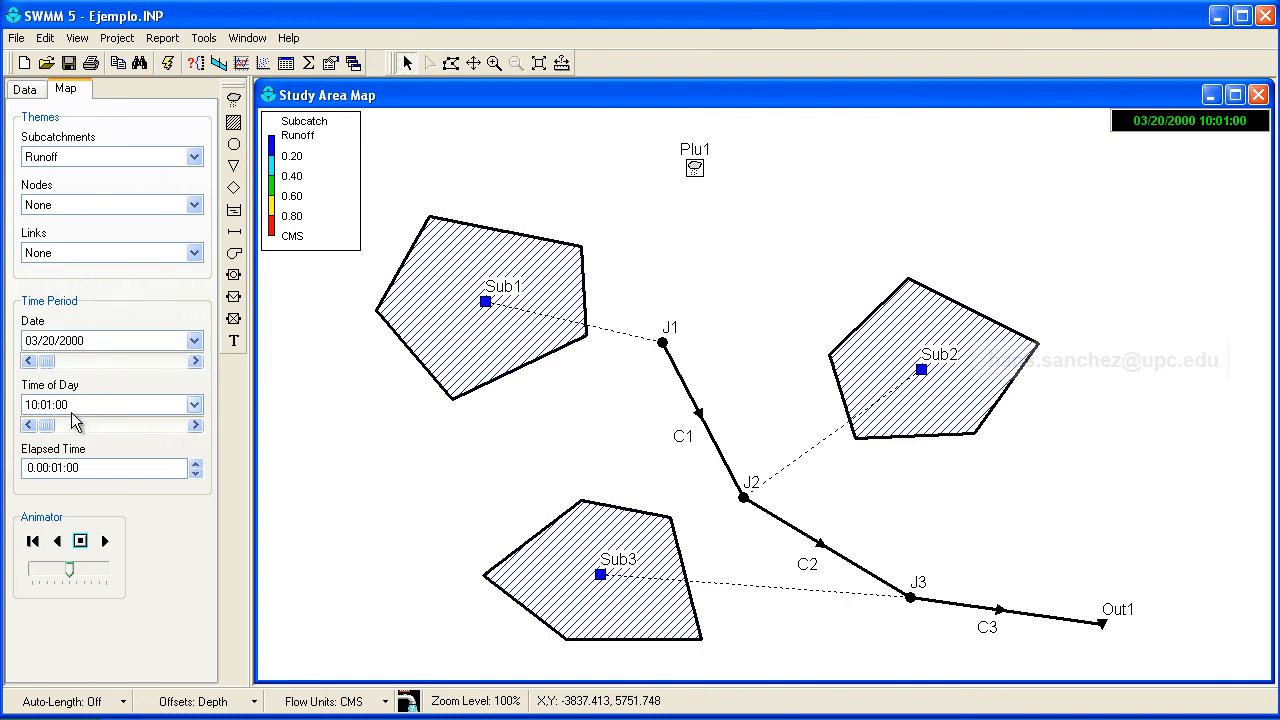
left_click_drag(45, 427, 104, 428)
left_click(29, 425)
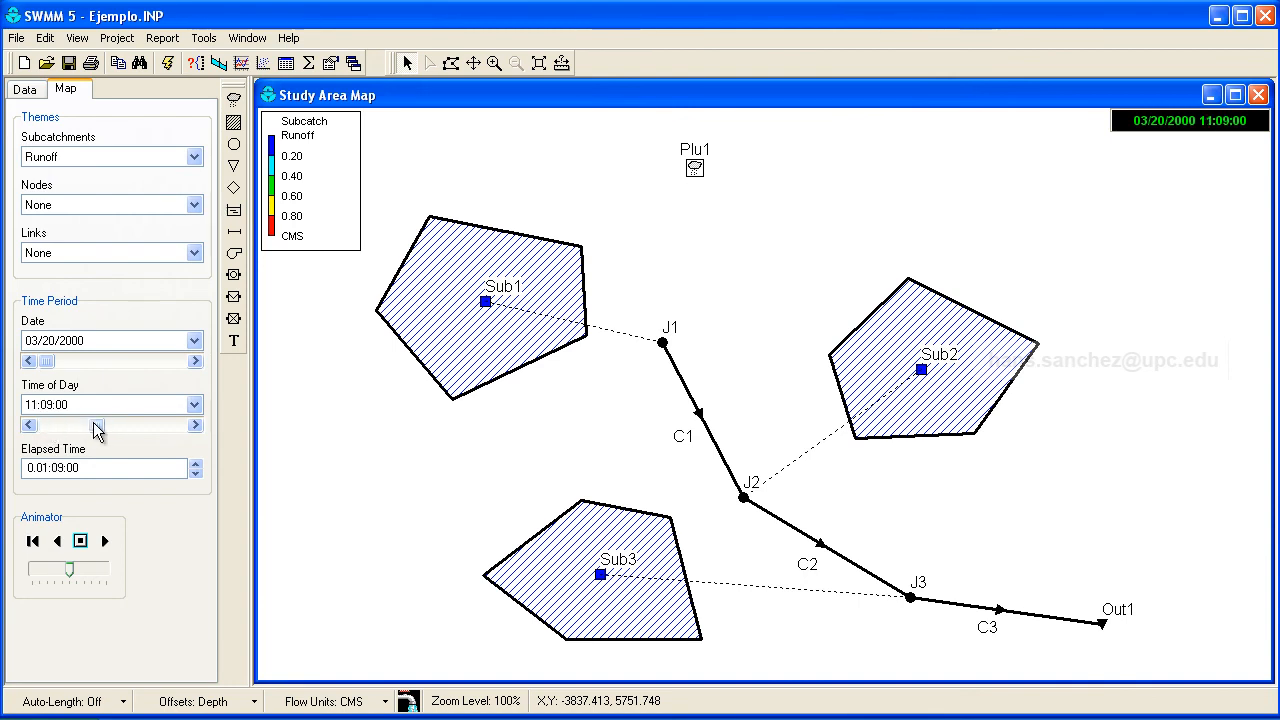
left_click(199, 405)
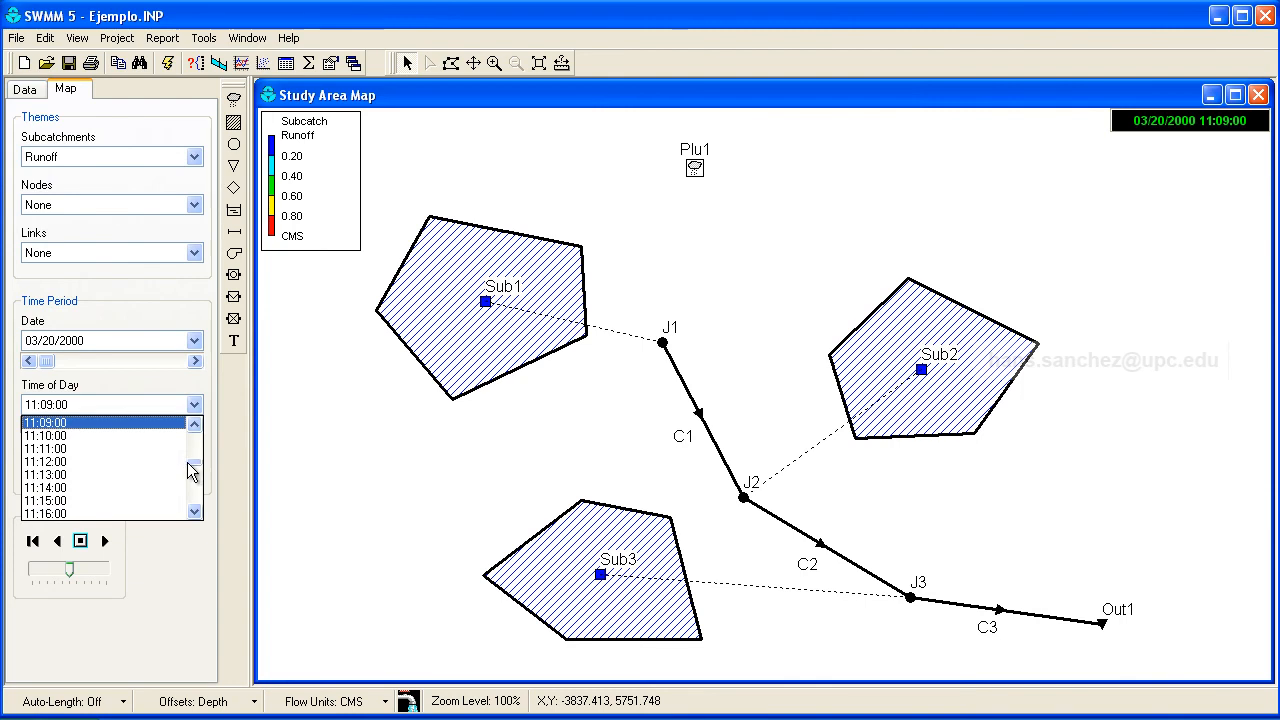
scroll(103, 436, "up", 3)
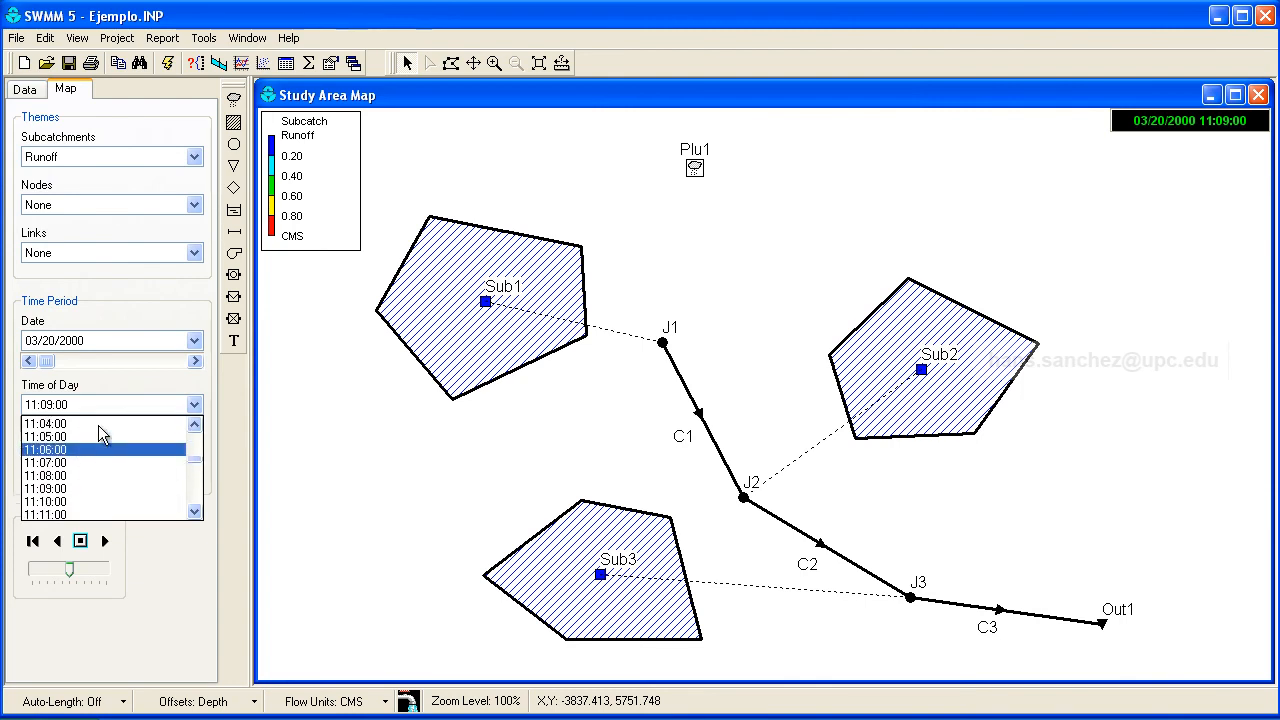
left_click(84, 424)
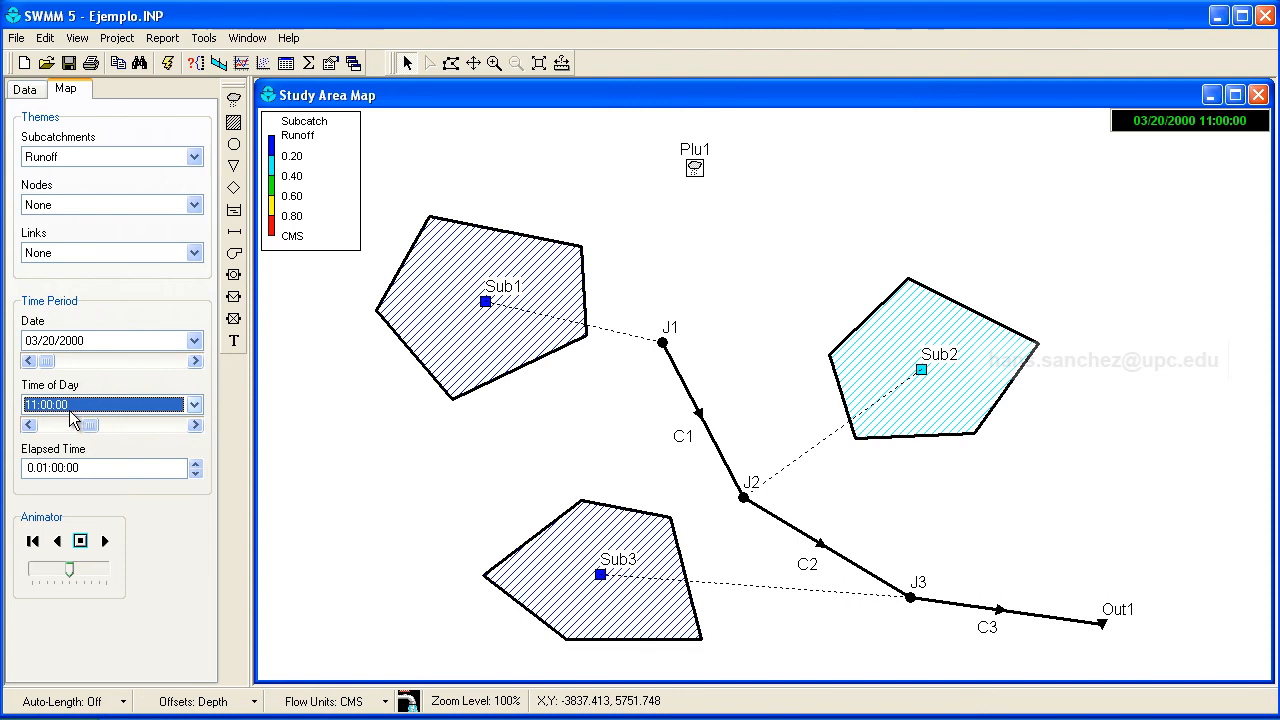
Step: Animate the runoff results forward at maximum speed, play them in reverse, and return to the first time step
left_click(106, 541)
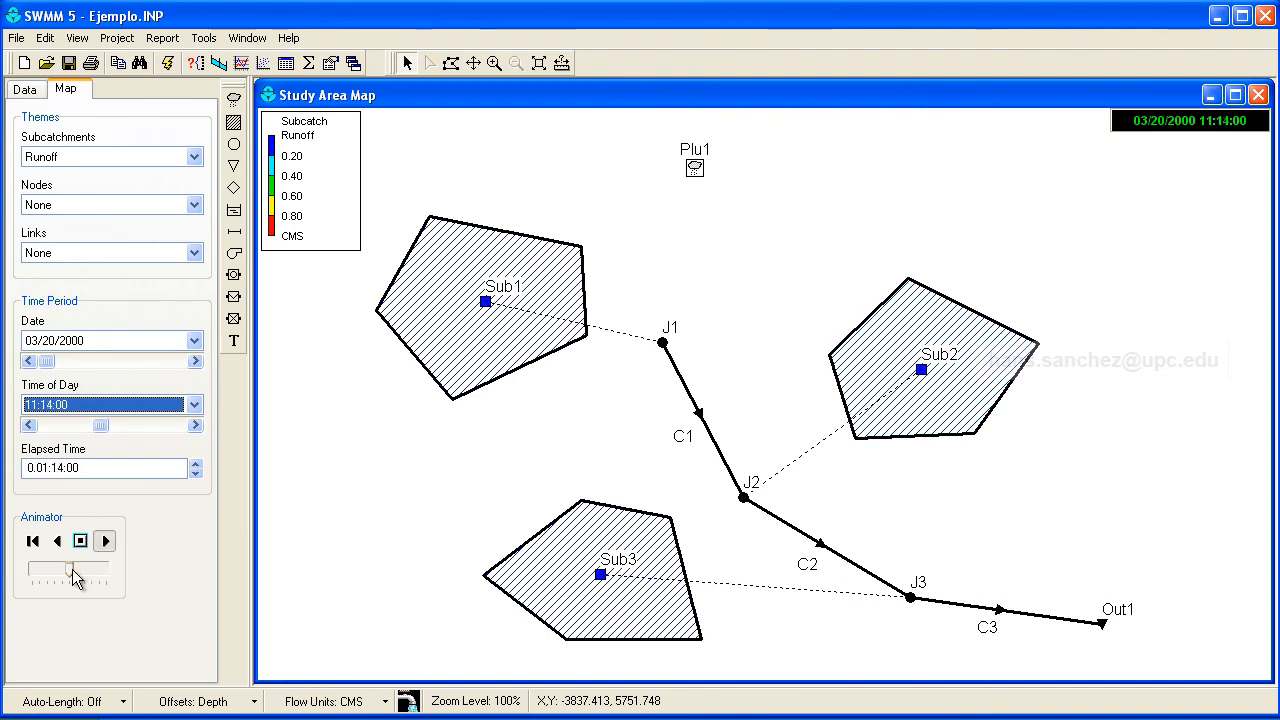
left_click(71, 569)
left_click_drag(71, 569, 119, 577)
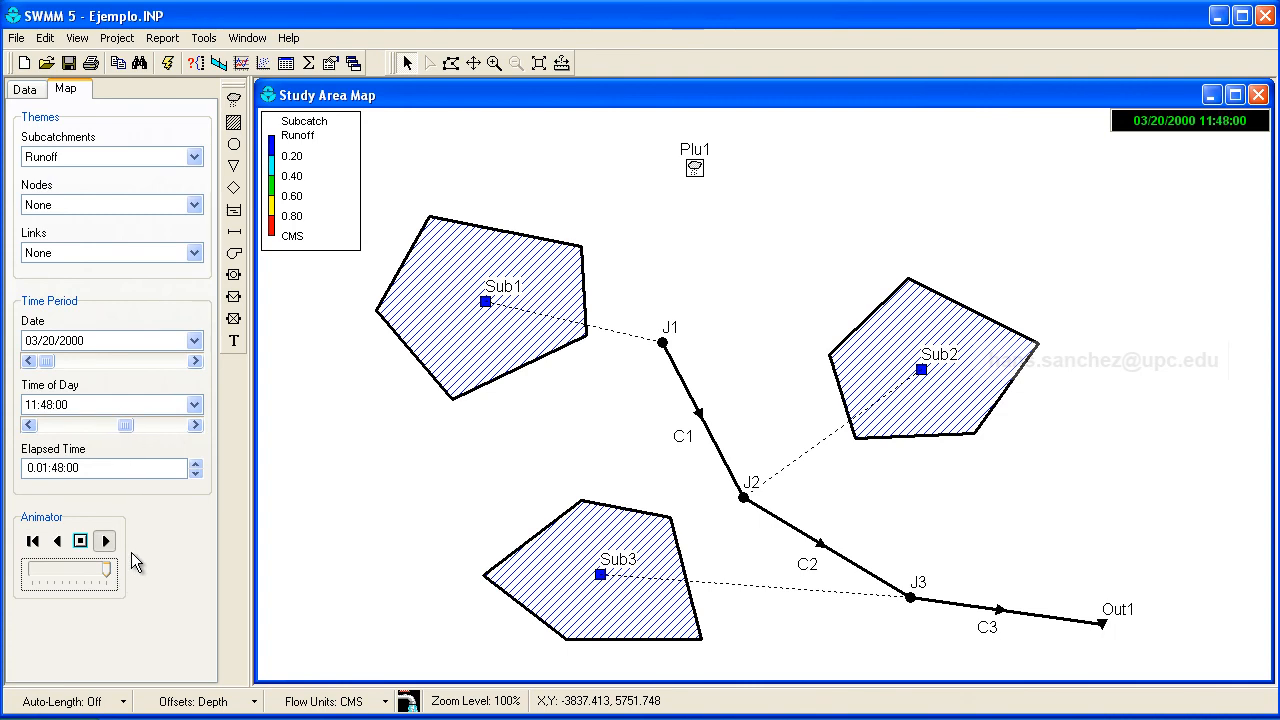
left_click(80, 541)
left_click(57, 542)
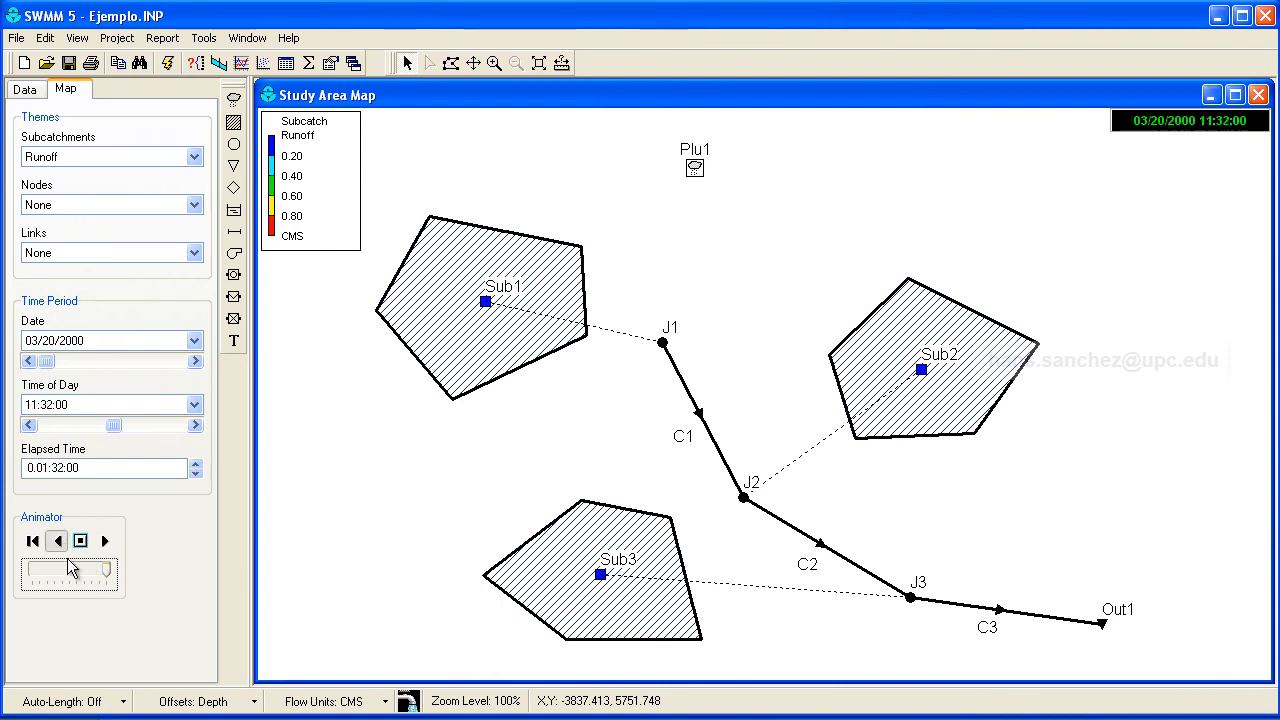
left_click(33, 541)
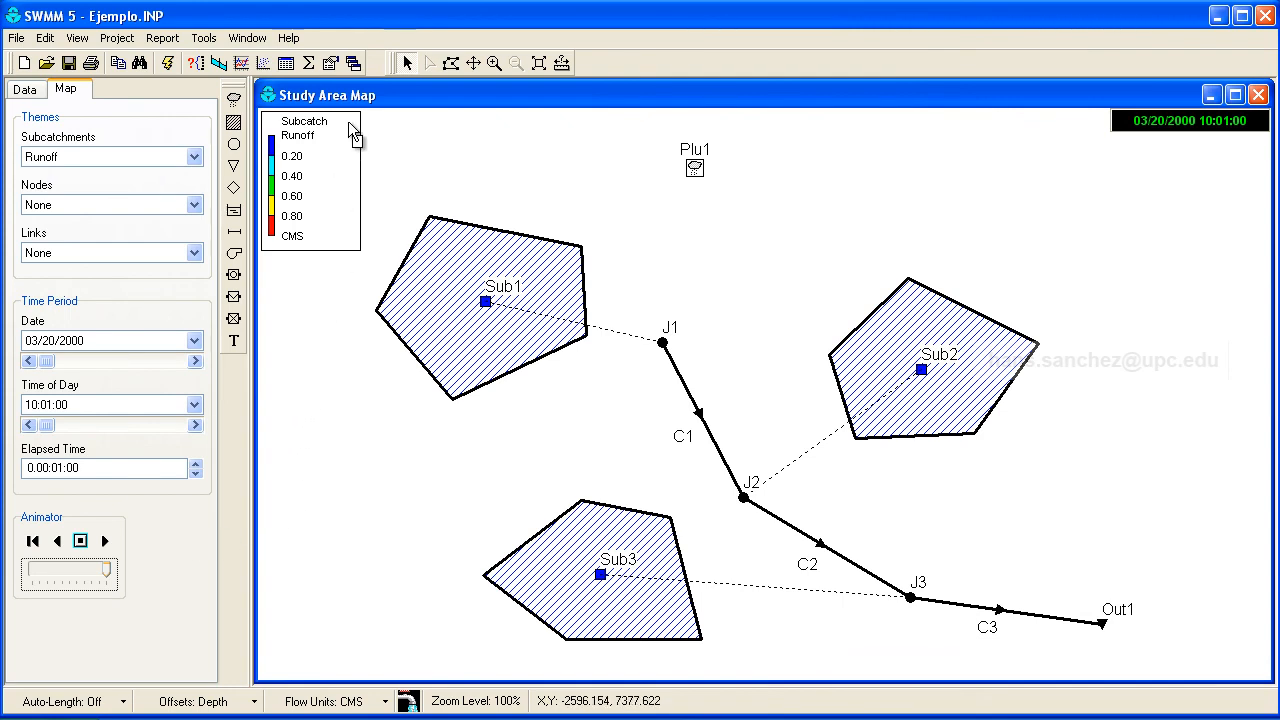
Step: Annotate the map with subcatchment, node and link values, and display the results at 11:43:00
left_click(330, 64)
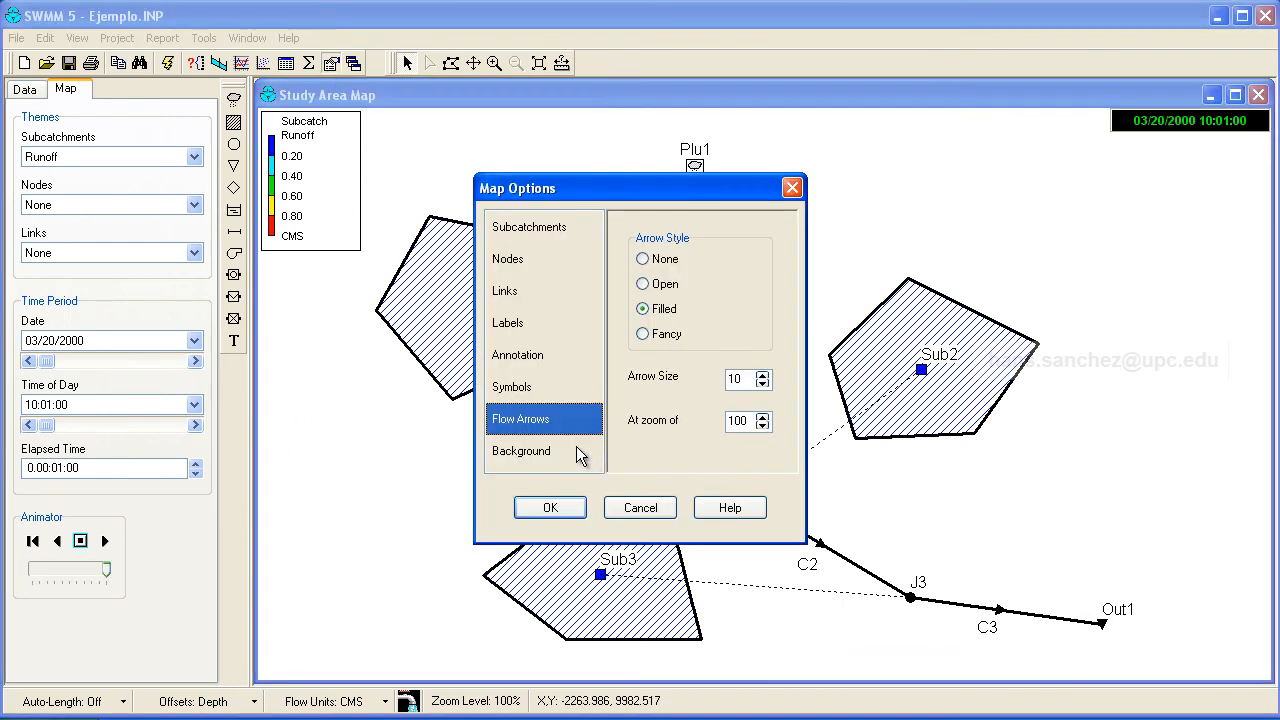
left_click(531, 360)
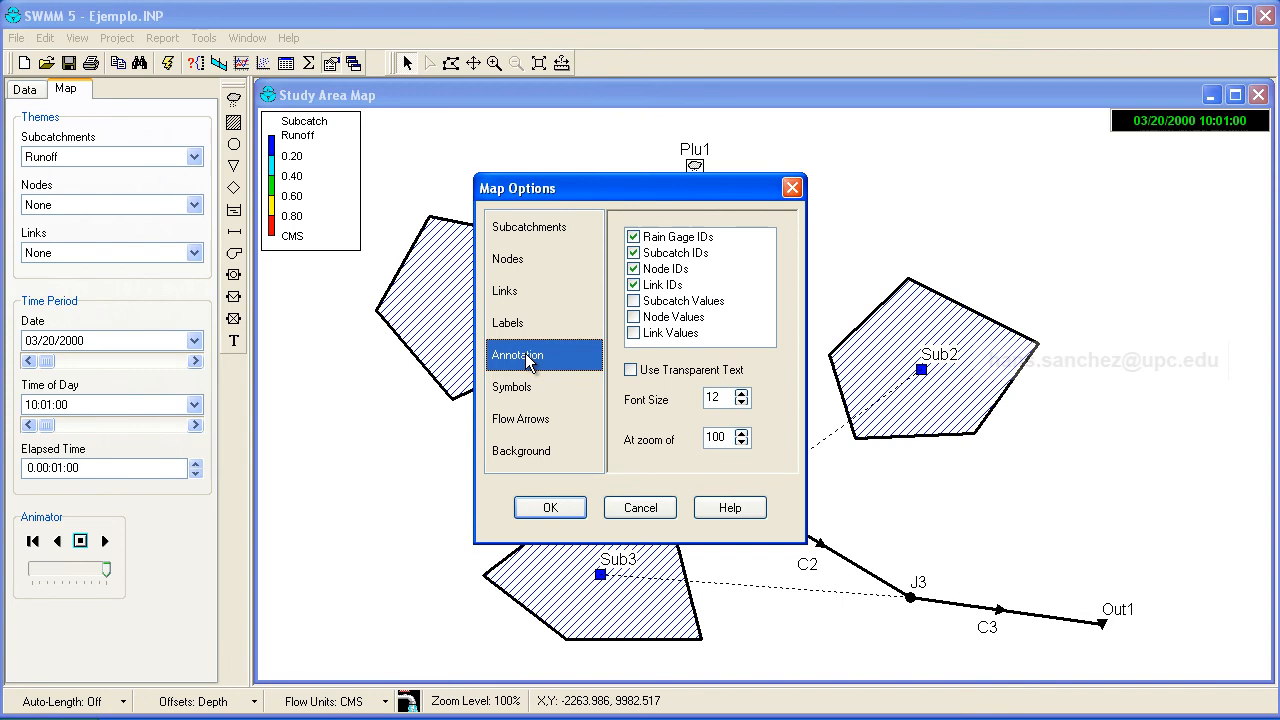
left_click(634, 301)
left_click(634, 317)
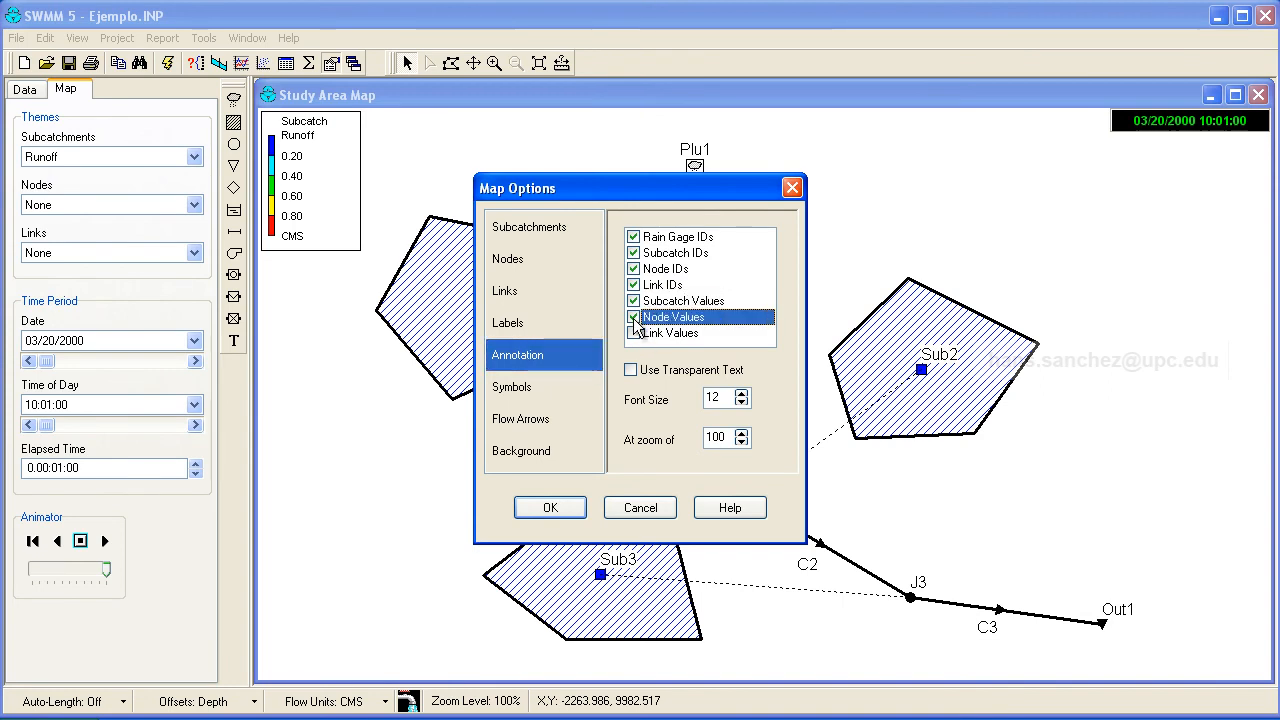
left_click(634, 334)
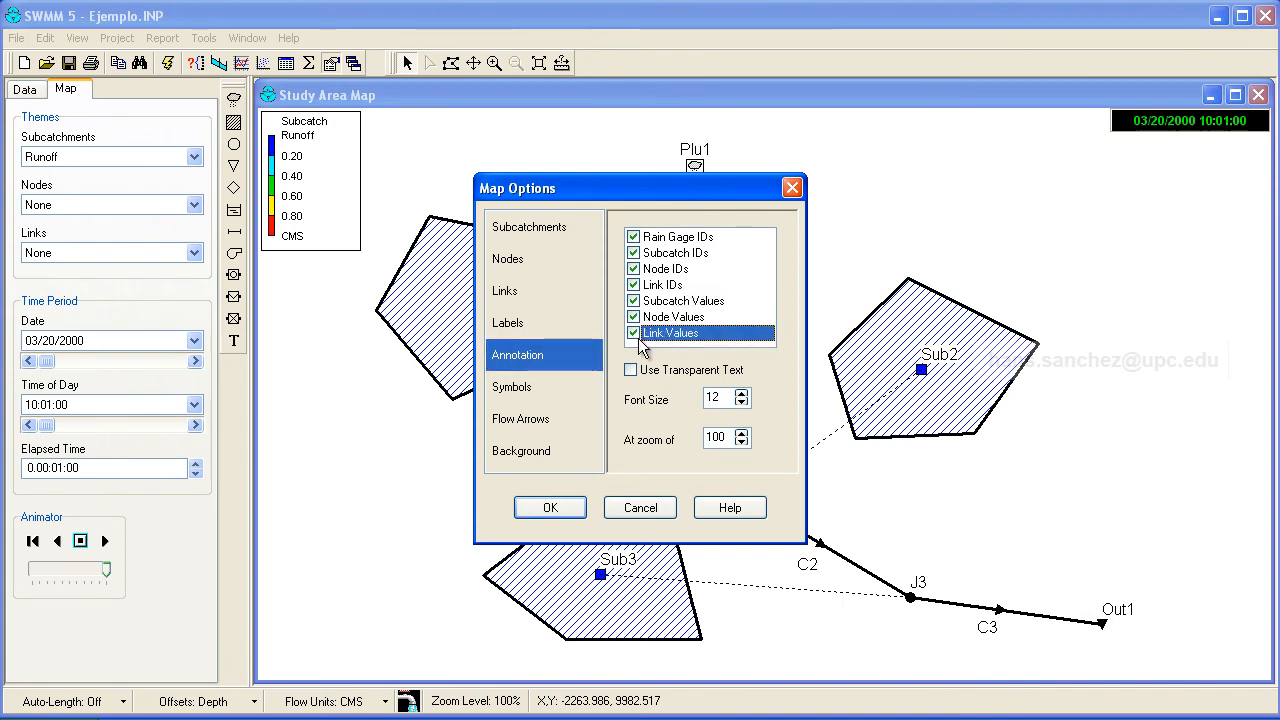
left_click(546, 508)
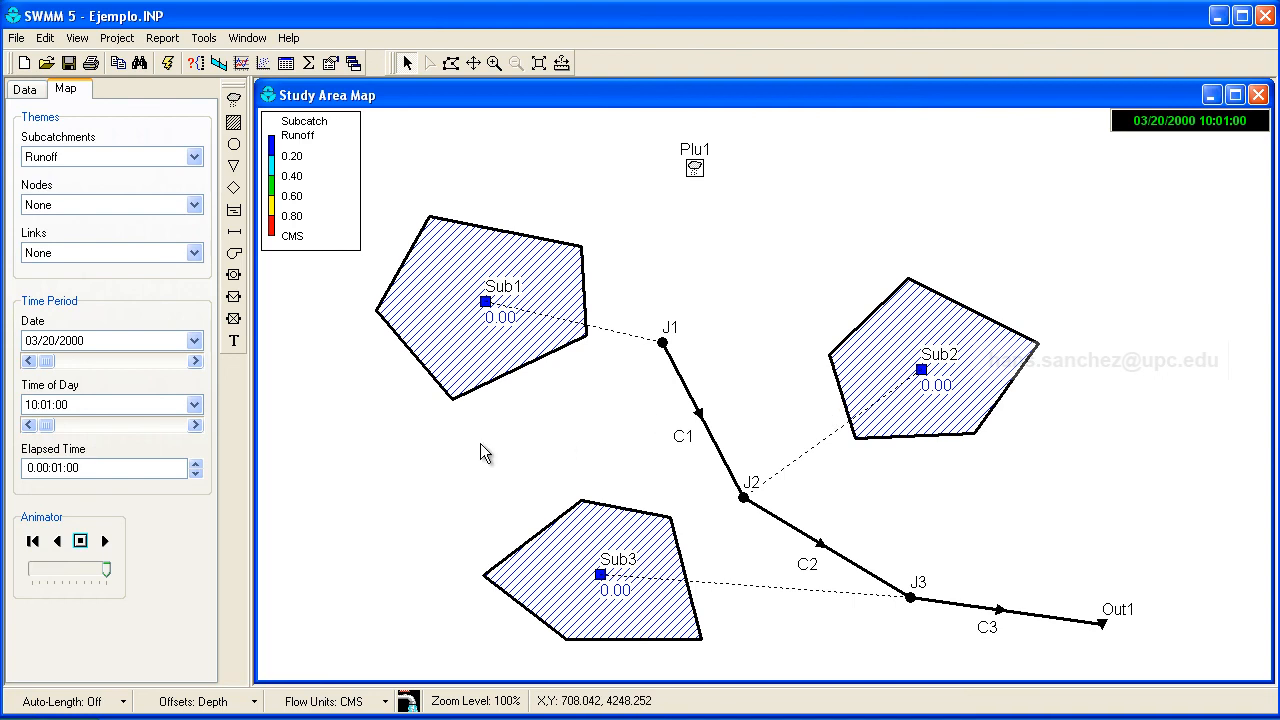
left_click_drag(50, 430, 121, 426)
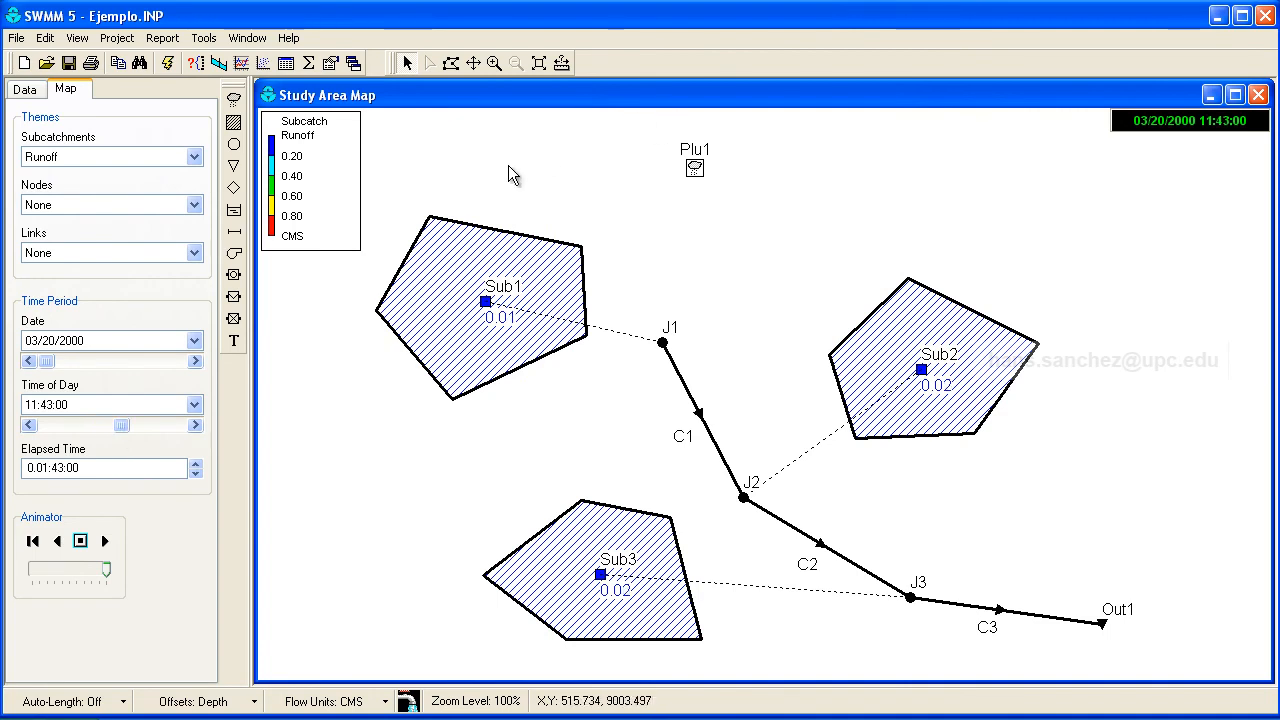
Step: Apply the Depth theme to the nodes and the Flow theme to the links on the study area map
left_click(193, 207)
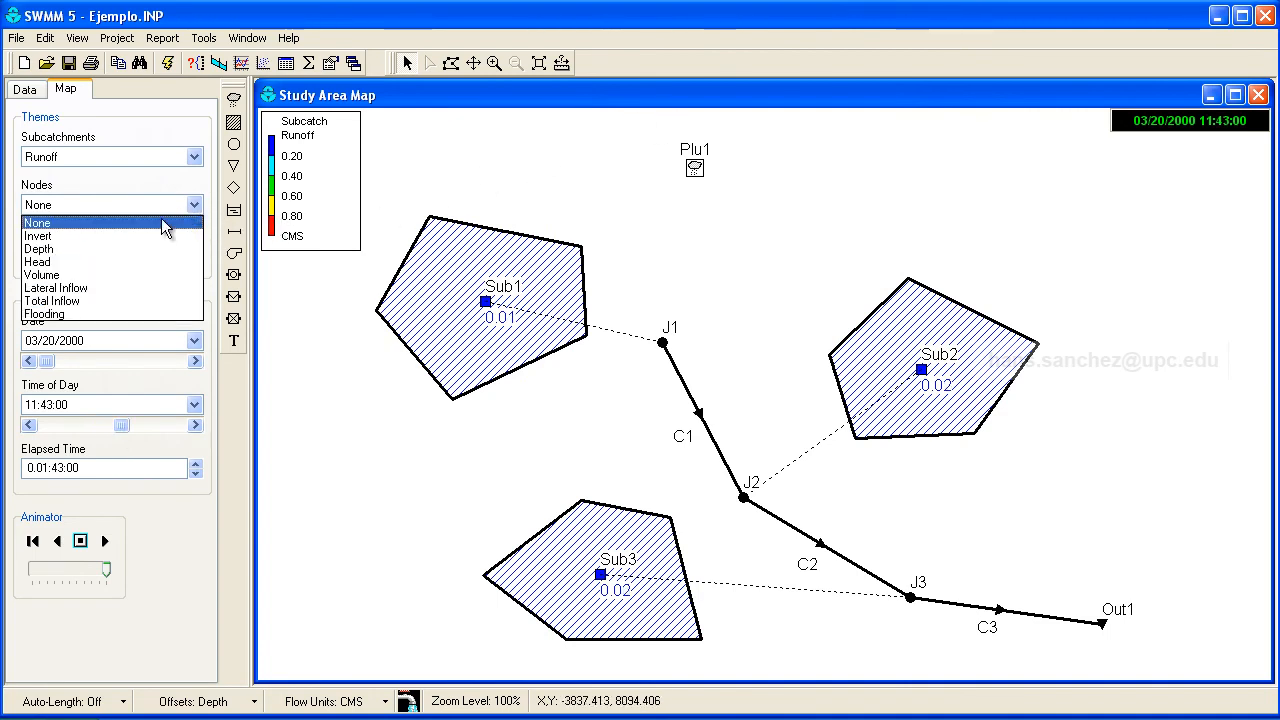
left_click(118, 248)
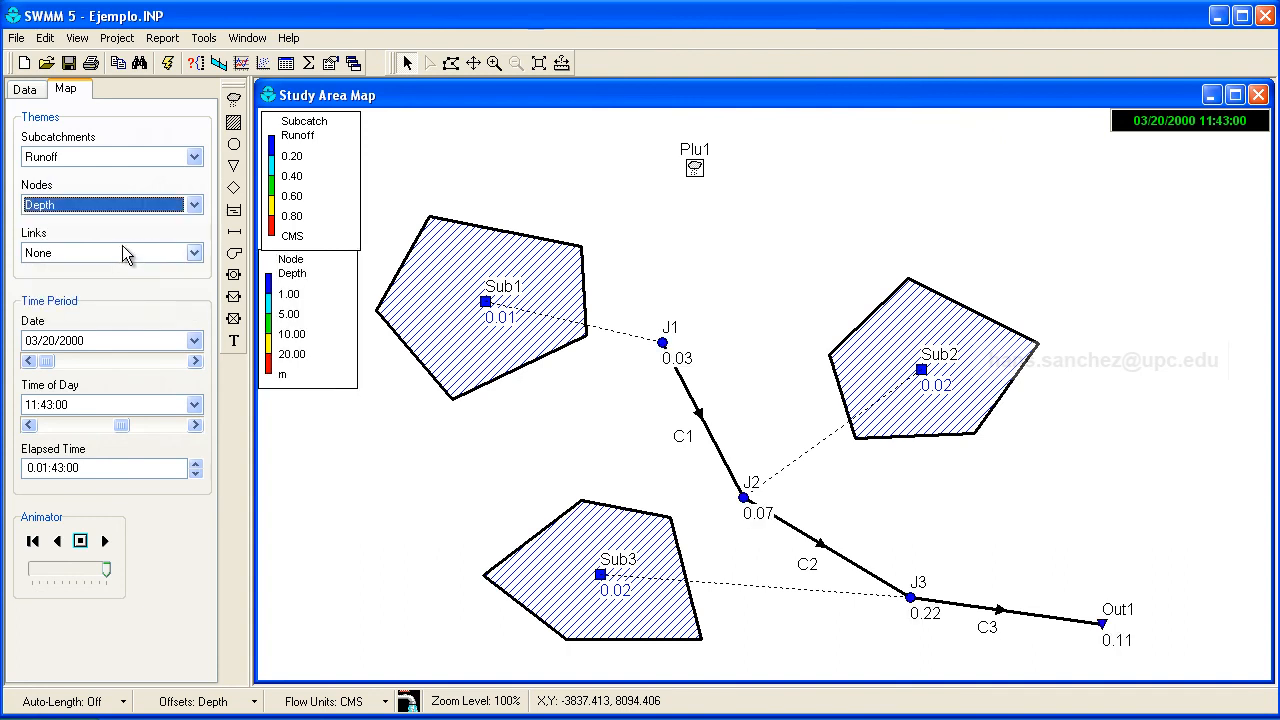
left_click(194, 254)
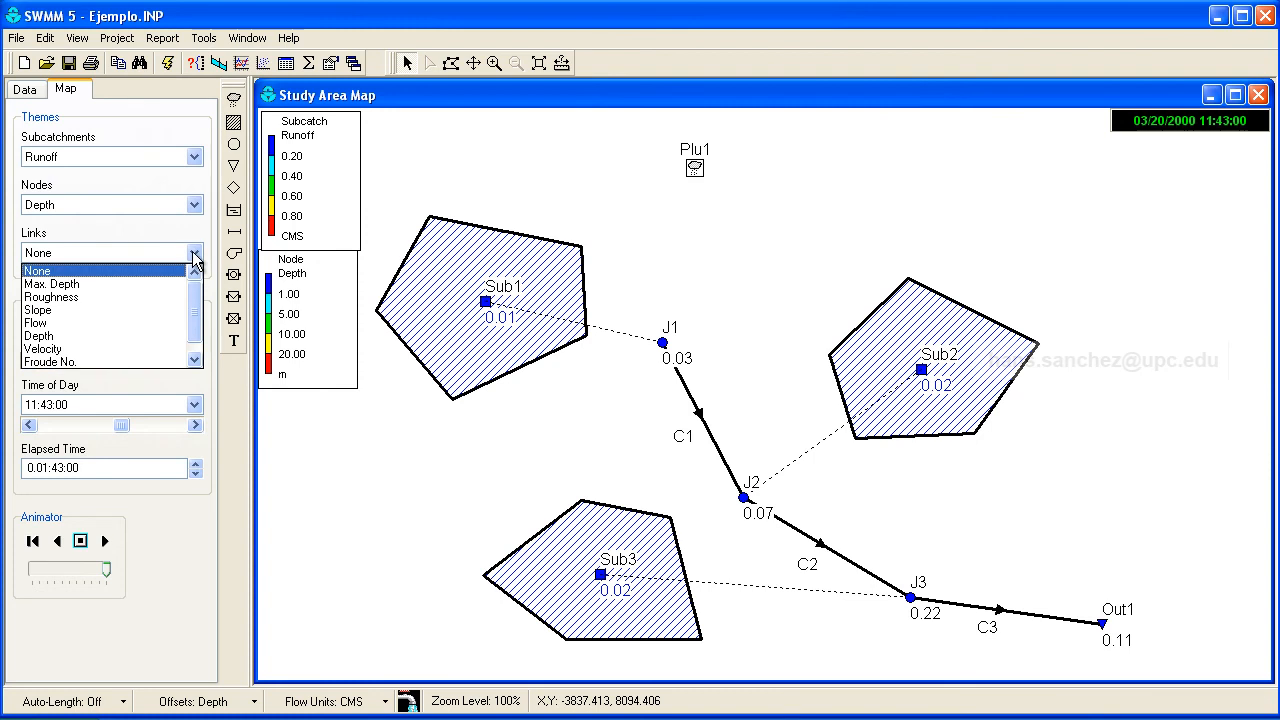
left_click(134, 323)
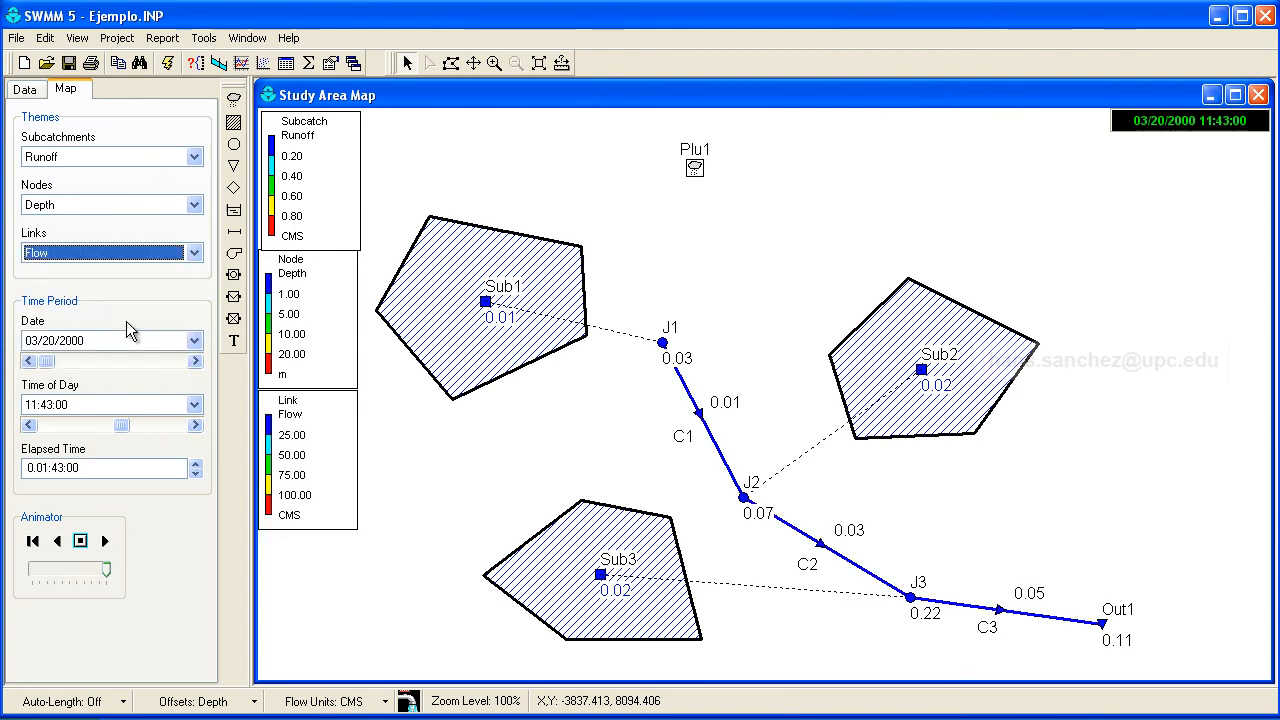
Step: Auto-scale the node depth and link flow legends to intervals of 0.20, 0.40, 0.60 and 0.80
double_click(302, 340)
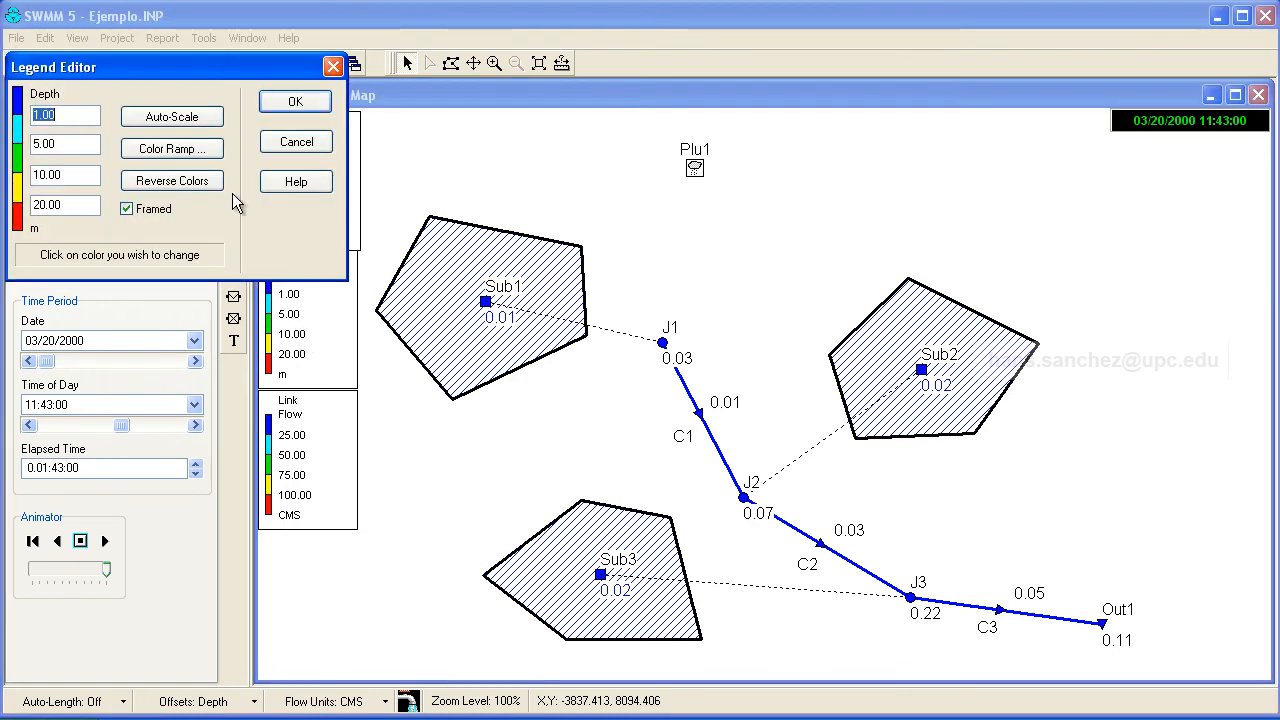
left_click(183, 117)
left_click(306, 108)
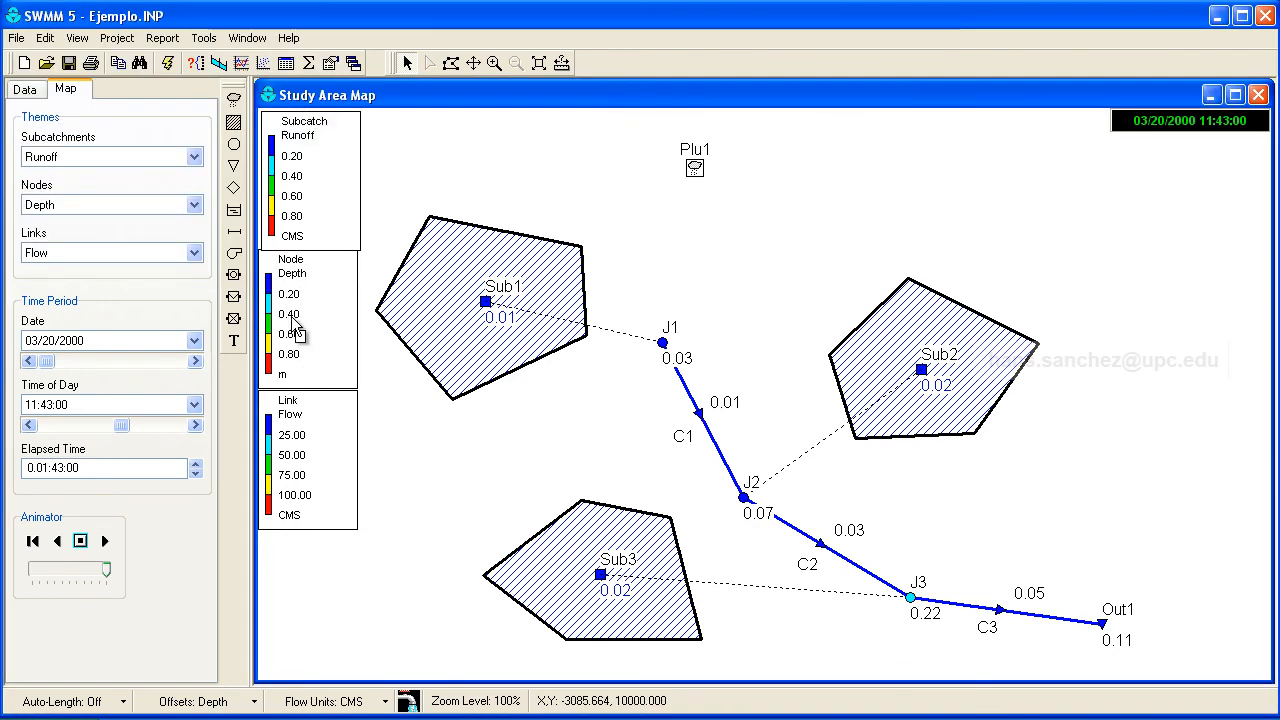
double_click(296, 472)
left_click(198, 119)
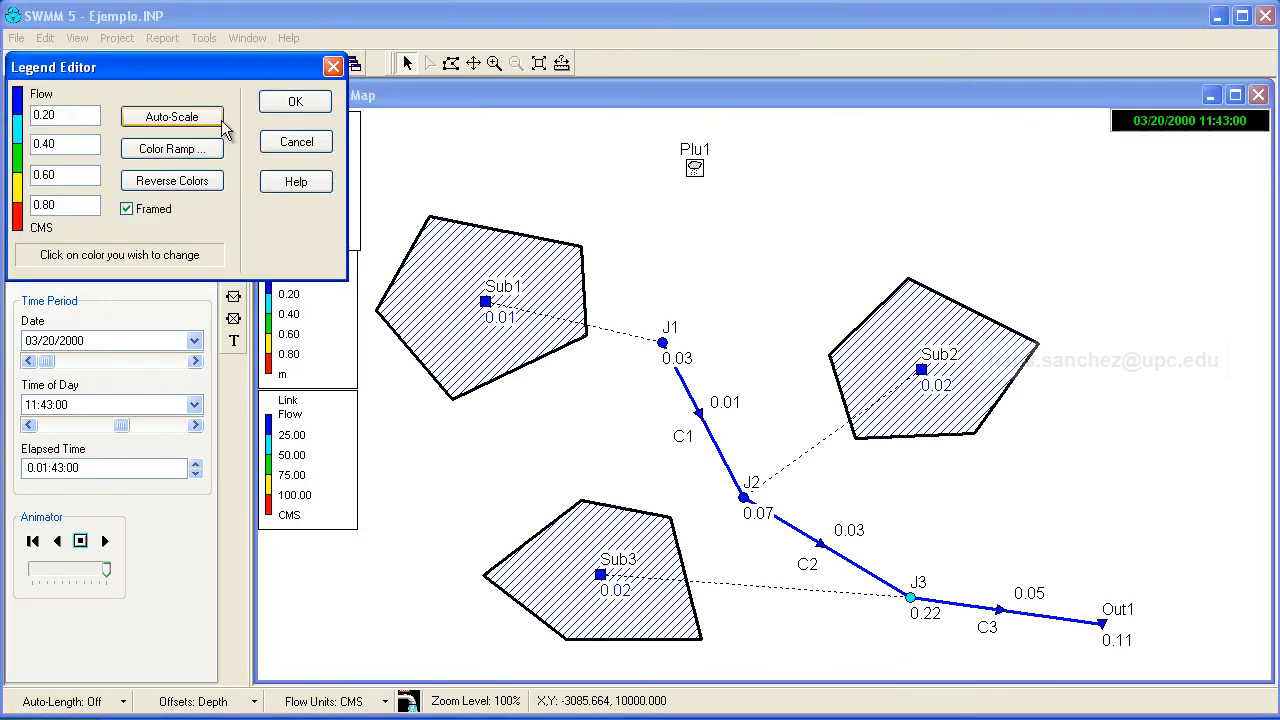
left_click(296, 104)
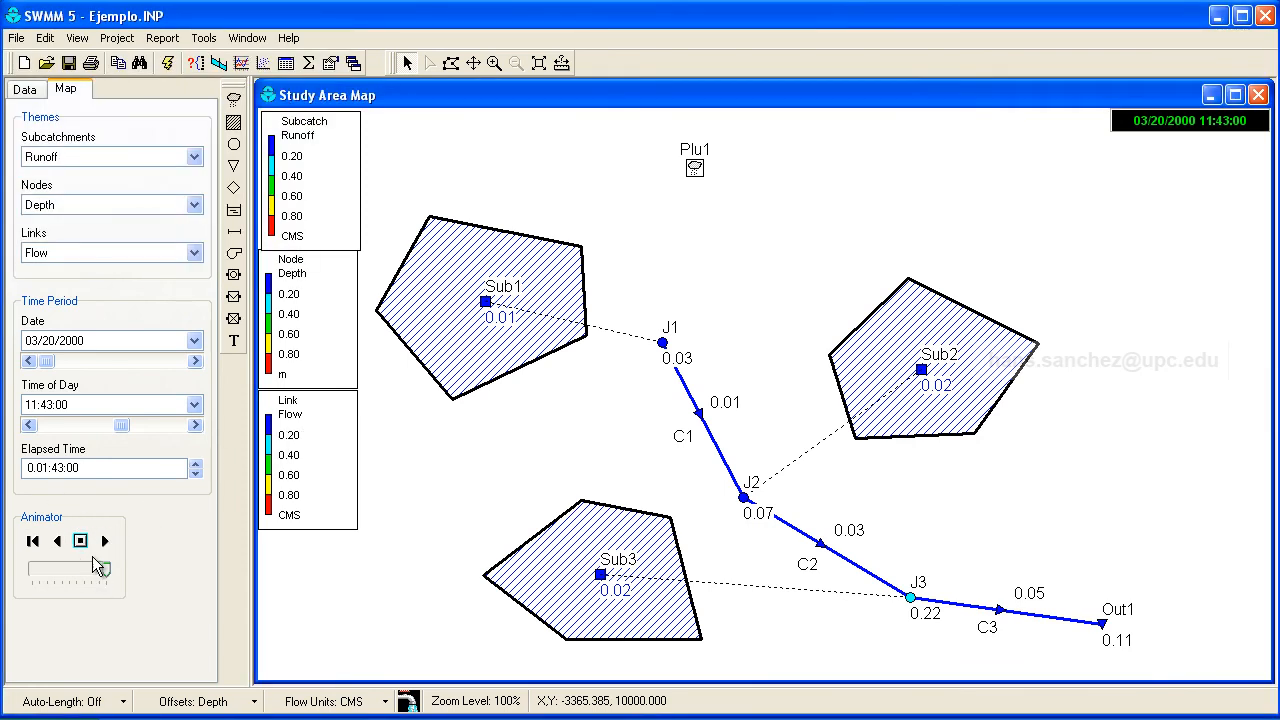
Step: Play the results animation from the first time step and stop it at 11:42:00
left_click(32, 540)
left_click(107, 542)
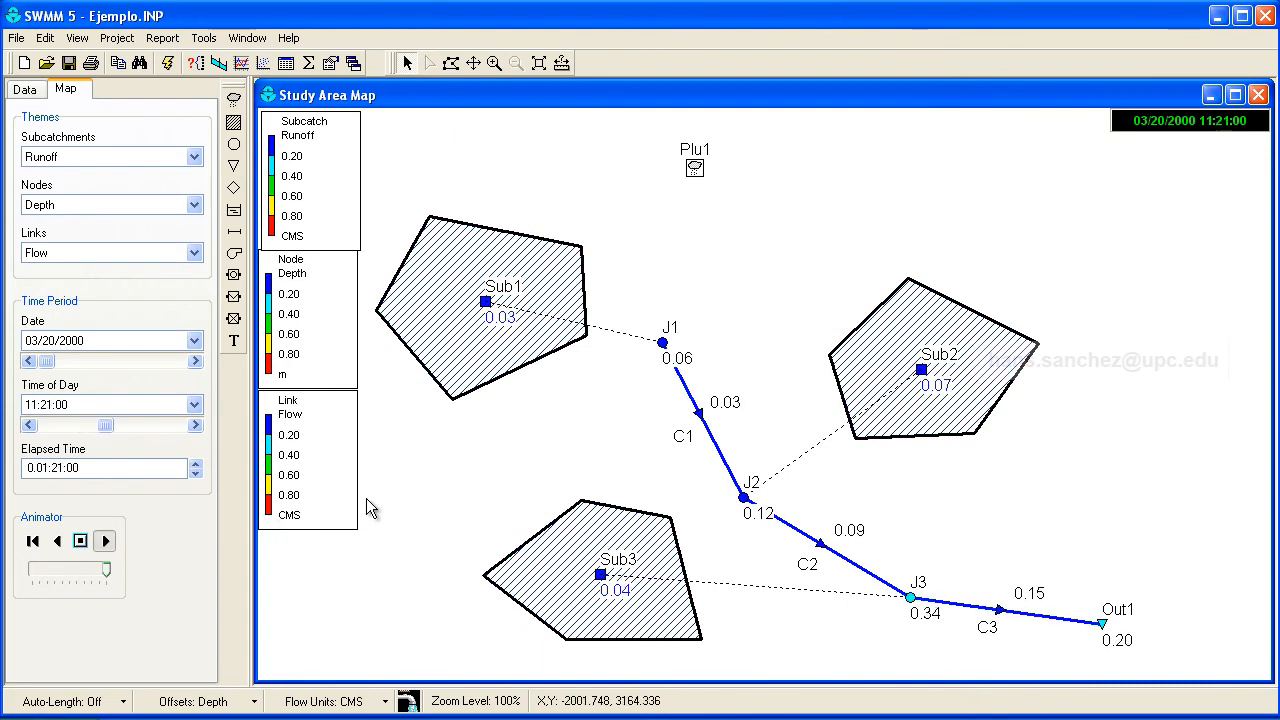
left_click(82, 540)
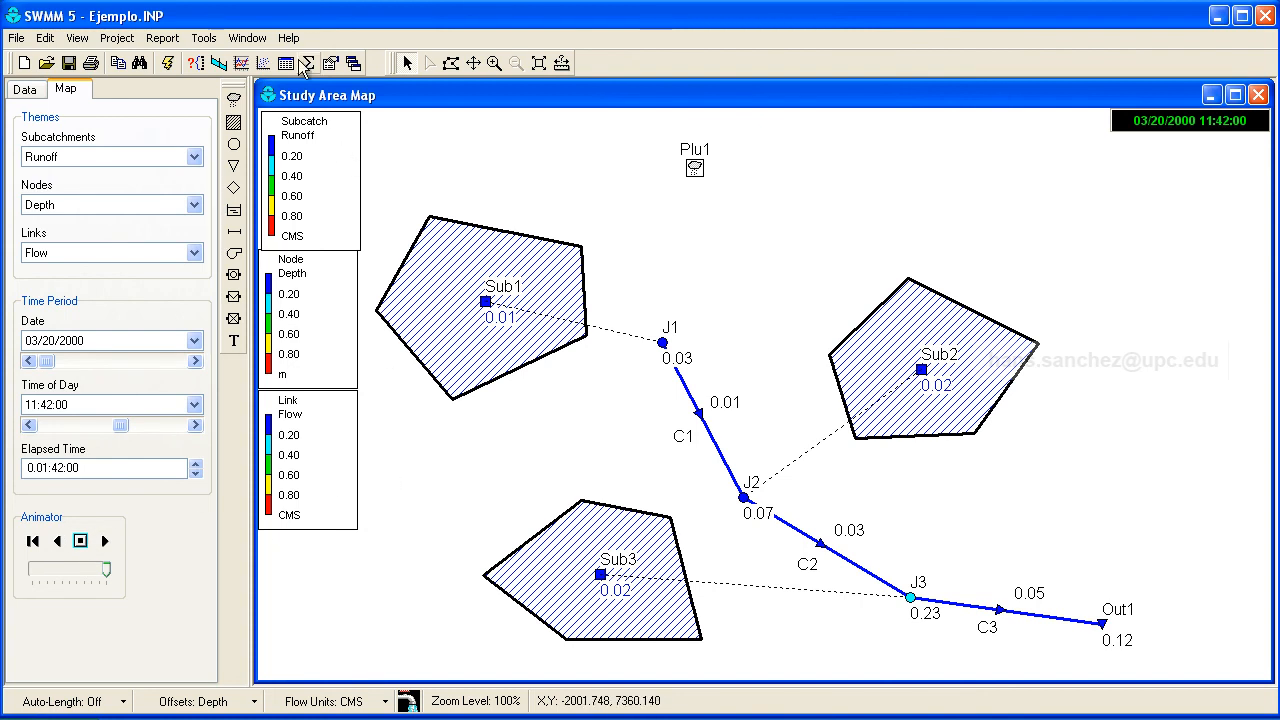
Step: Review the map's link display options and replay the animation from the first time step
left_click(331, 63)
left_click(507, 291)
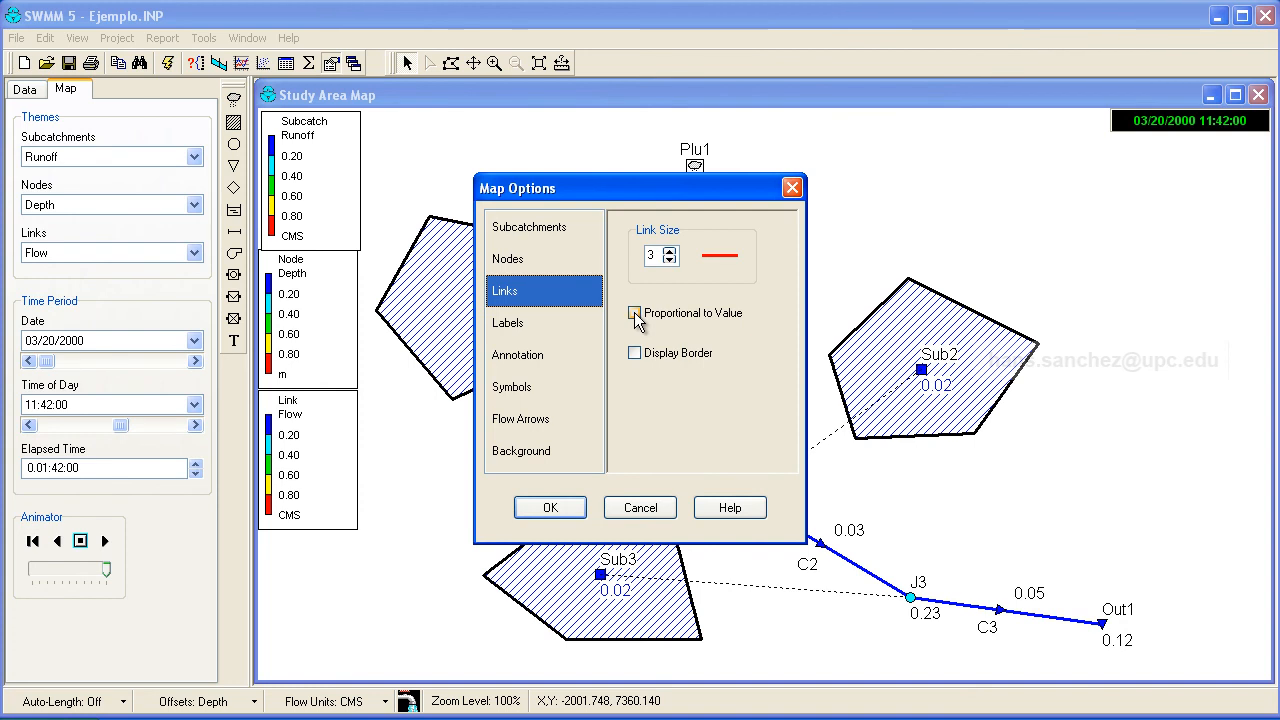
left_click(550, 508)
left_click(32, 541)
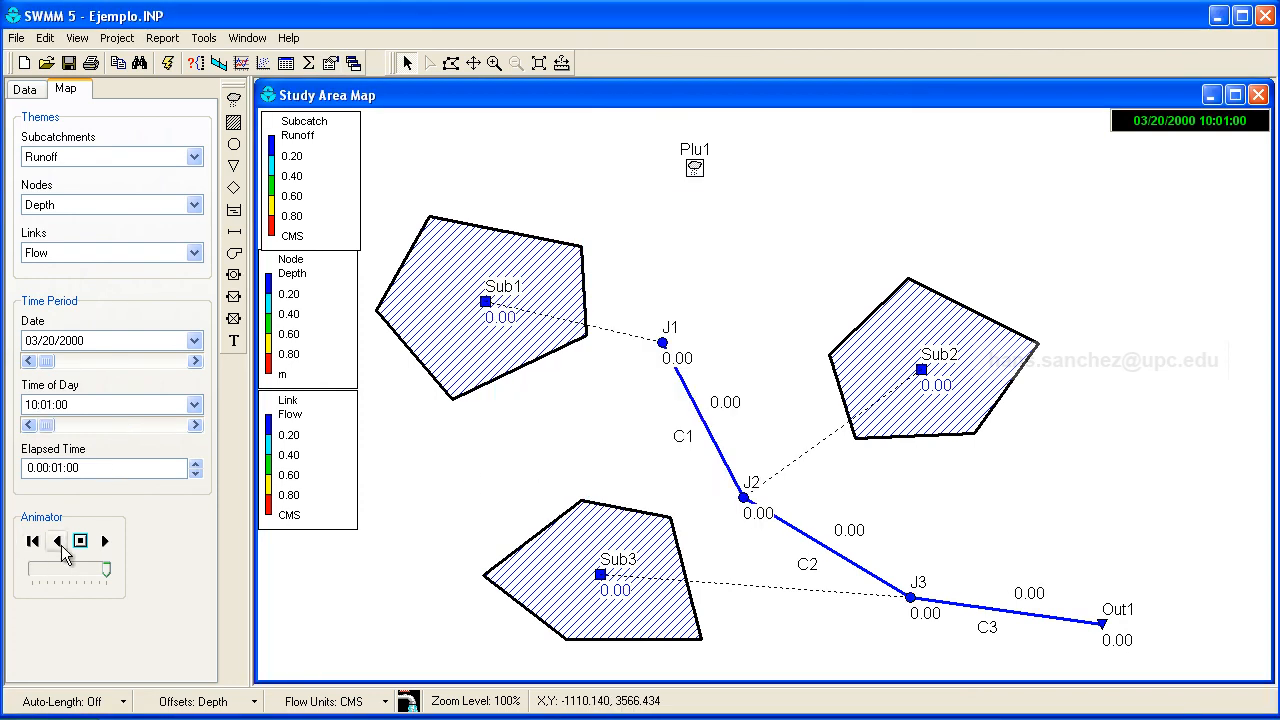
left_click(105, 541)
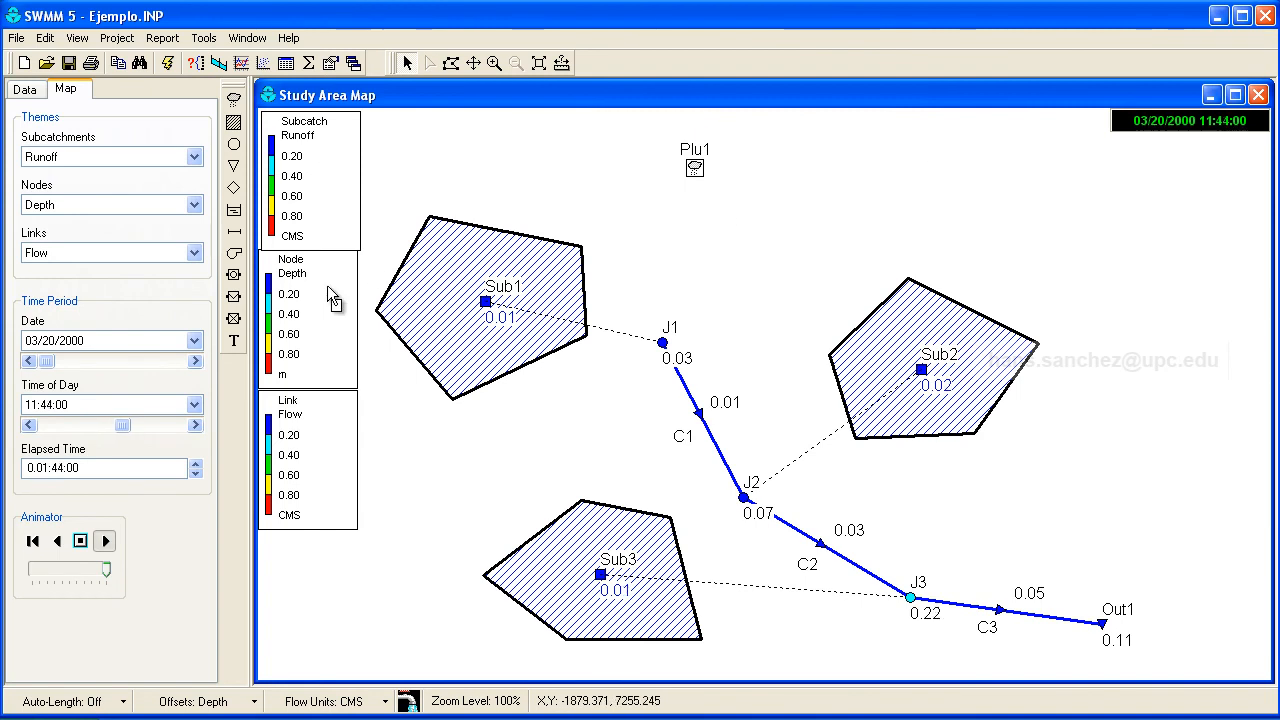
Step: Hide the subcatchment runoff legend and show it again on the study area map
left_click(302, 190)
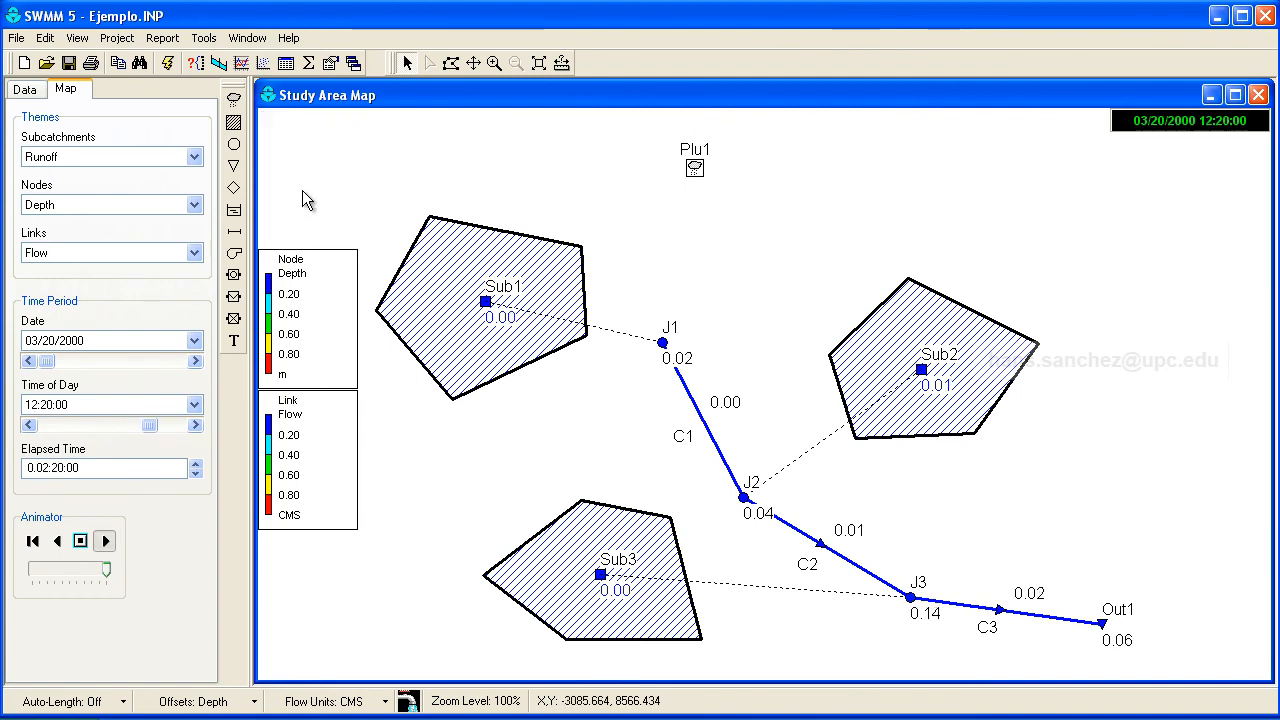
right_click(302, 190)
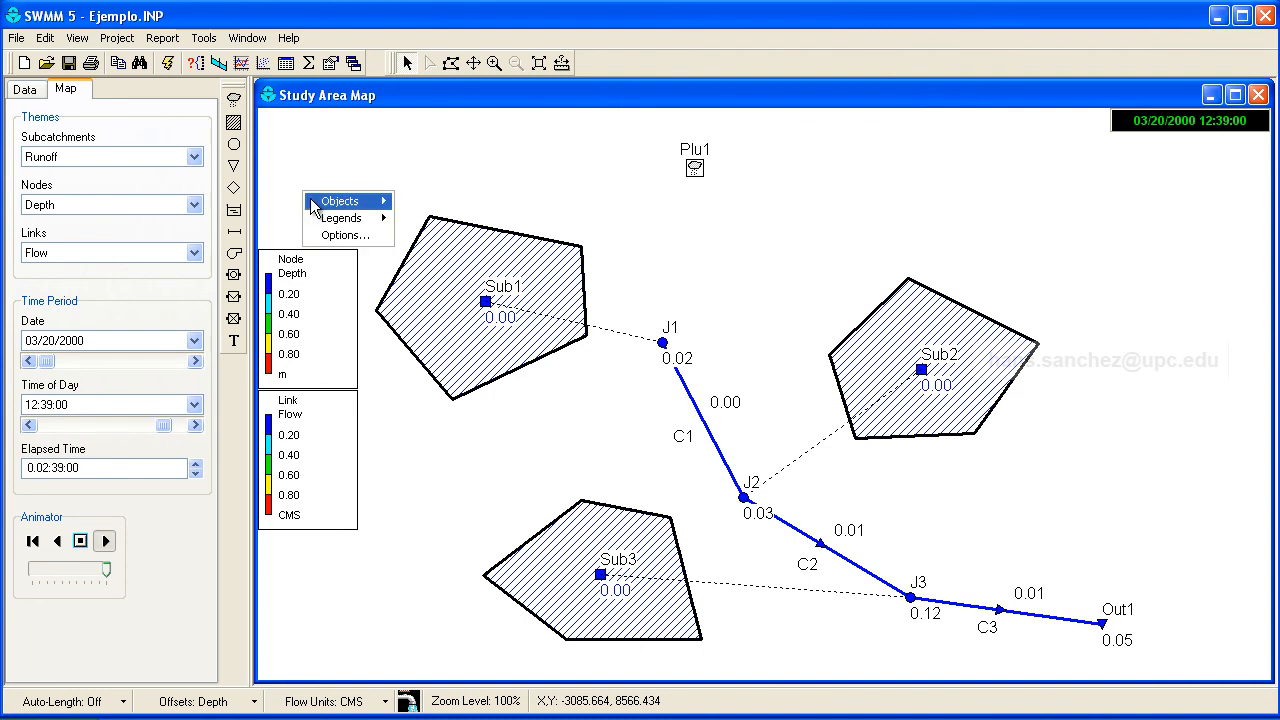
mouse_move(316, 208)
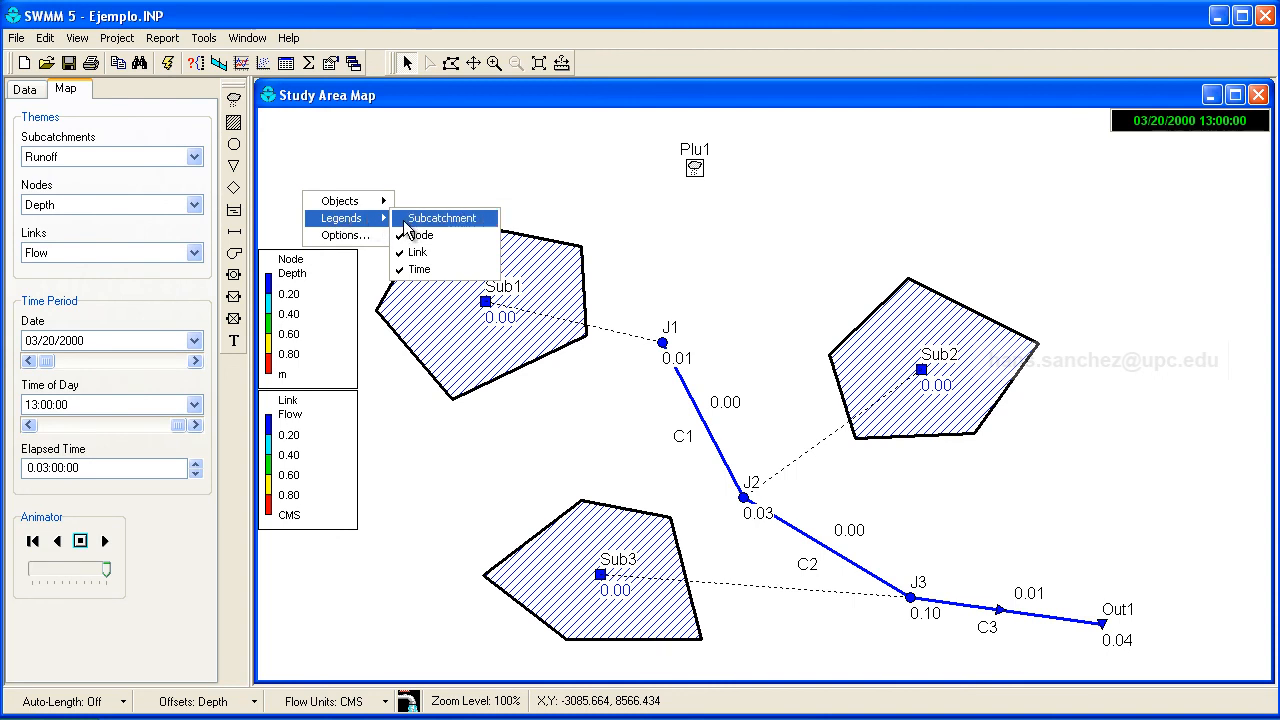
left_click(405, 220)
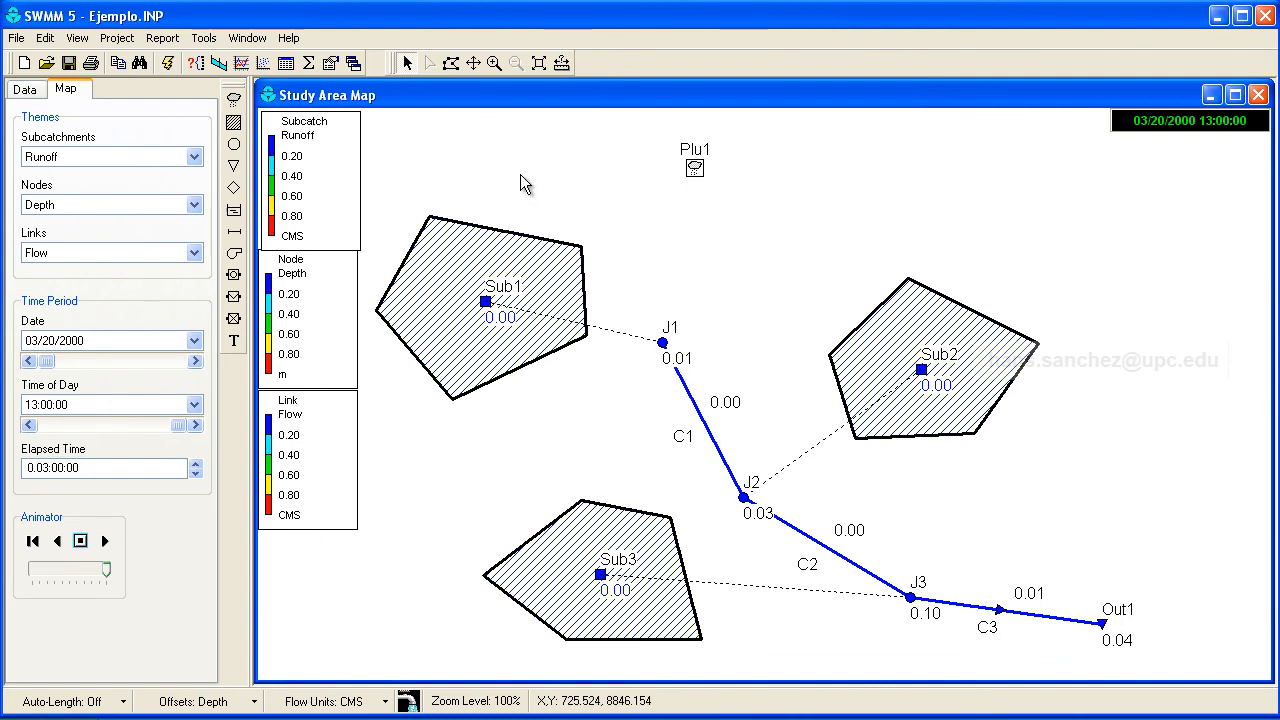
Step: Create a profile plot from start node J1 to end node Out1 along the automatically found path
left_click(219, 66)
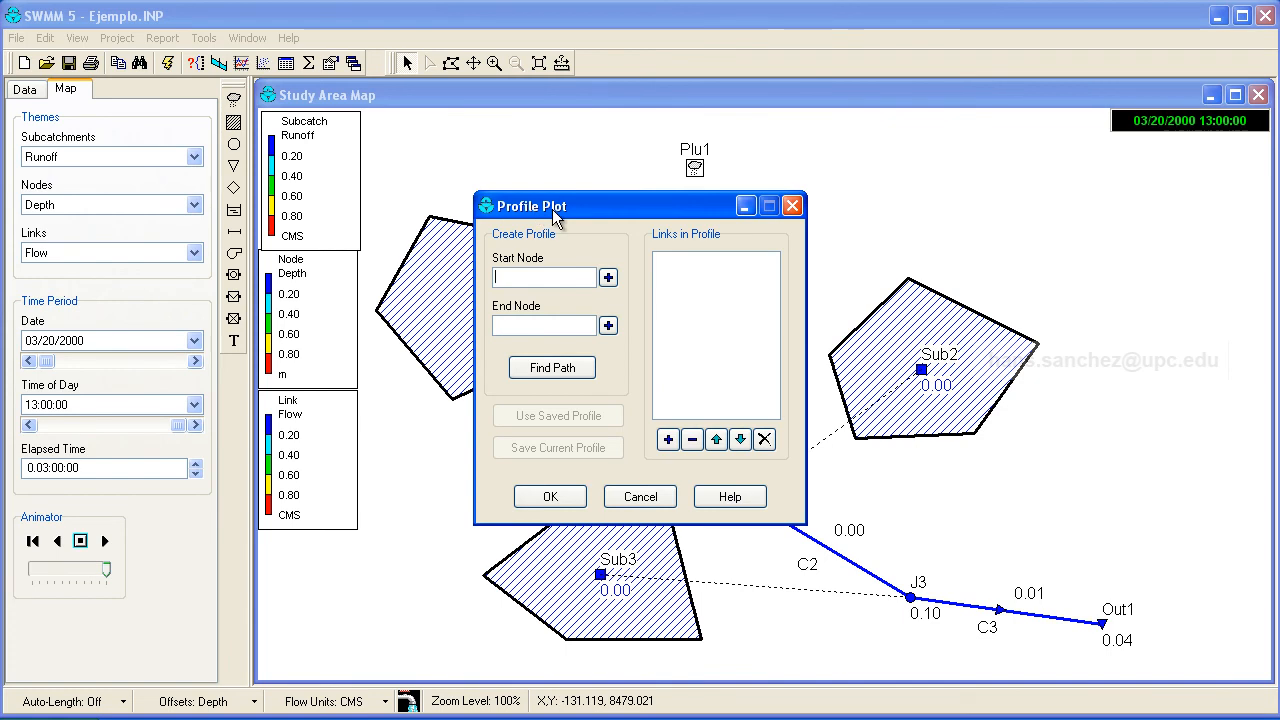
left_click_drag(578, 207, 369, 164)
left_click(399, 233)
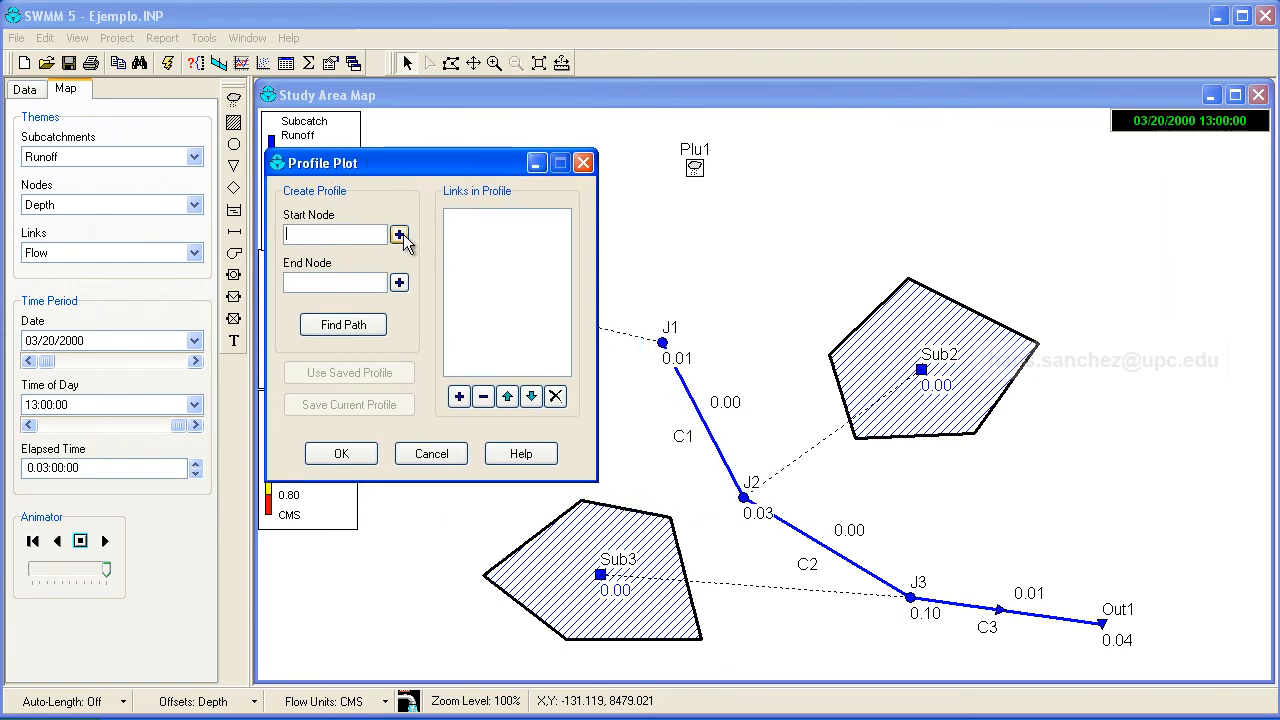
left_click(663, 342)
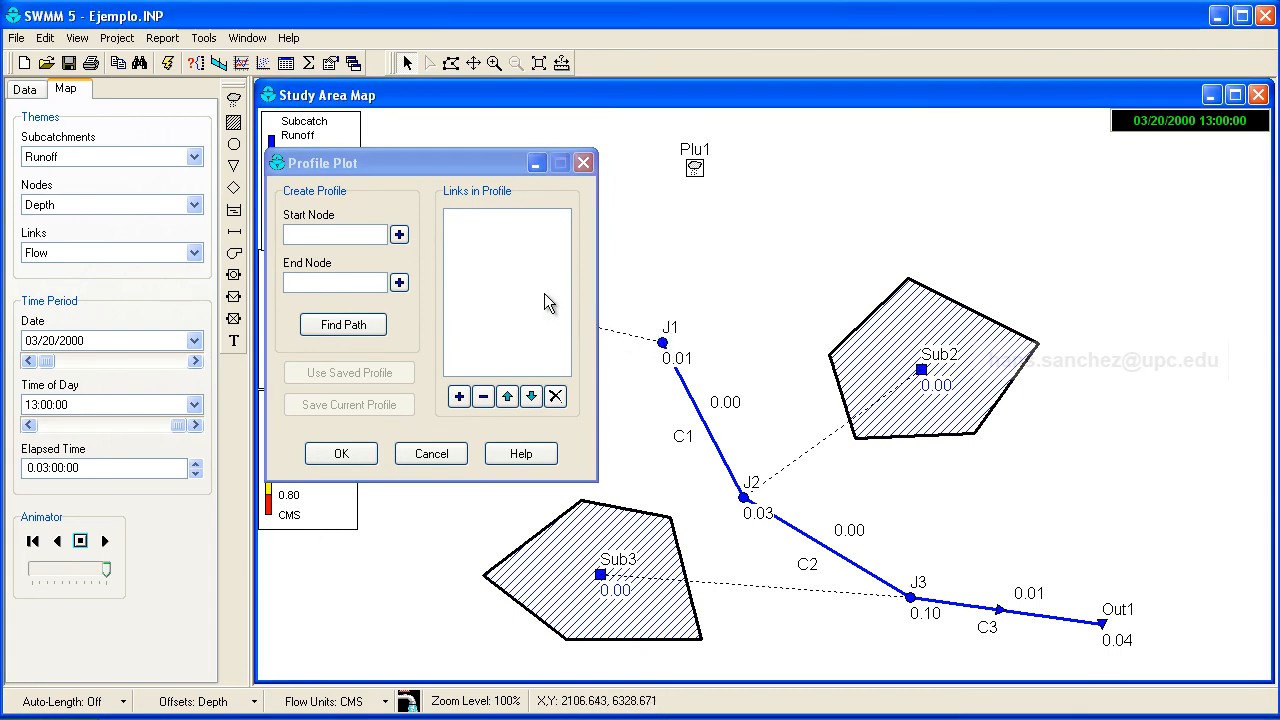
left_click(399, 236)
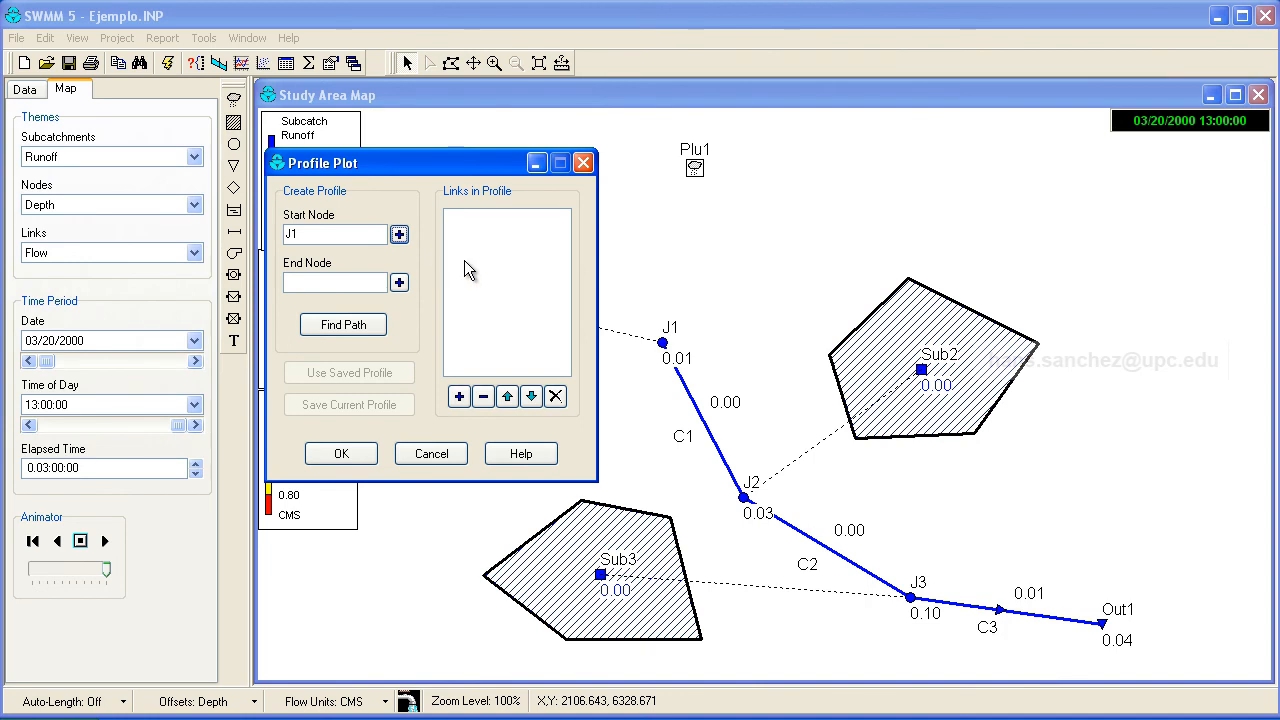
left_click(1105, 625)
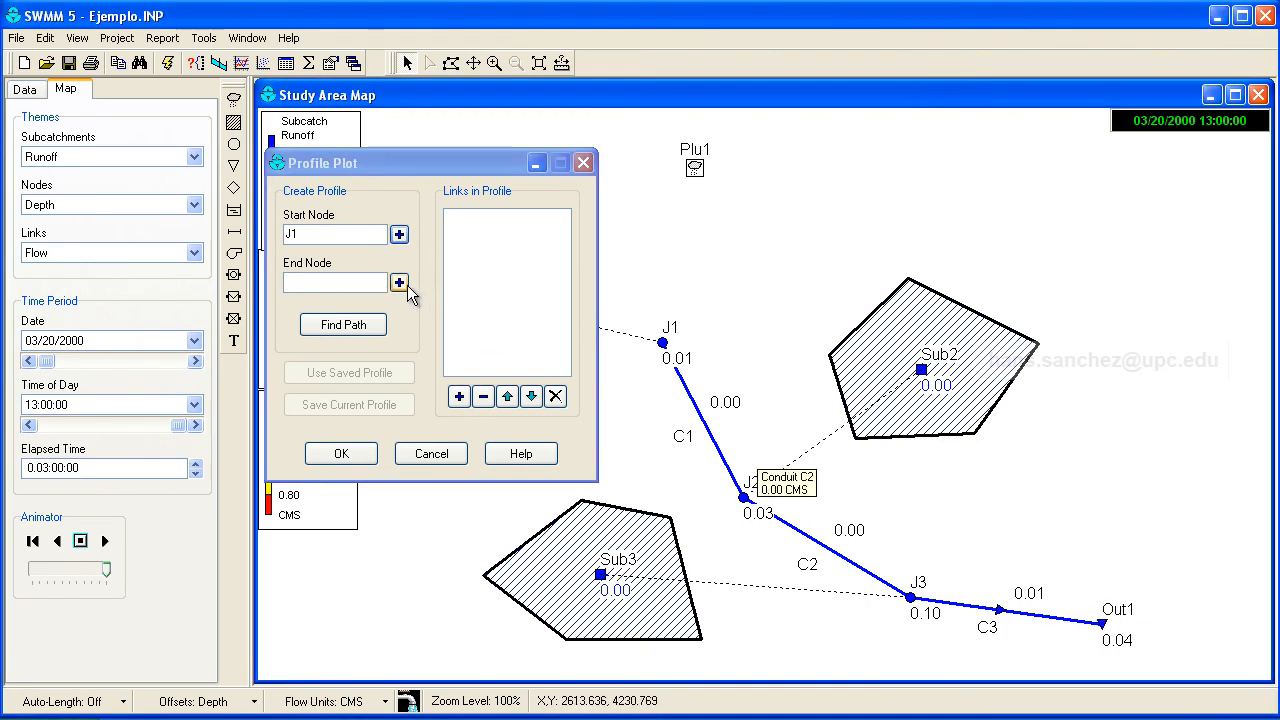
left_click(399, 283)
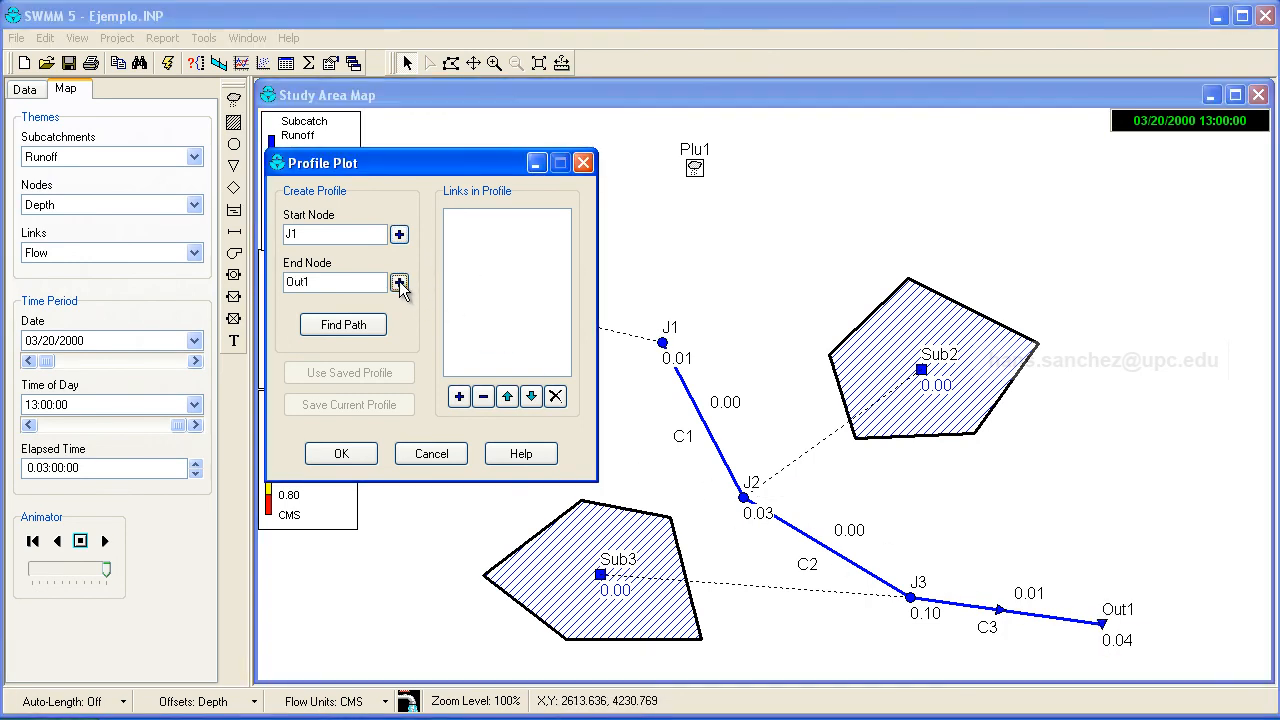
left_click(345, 327)
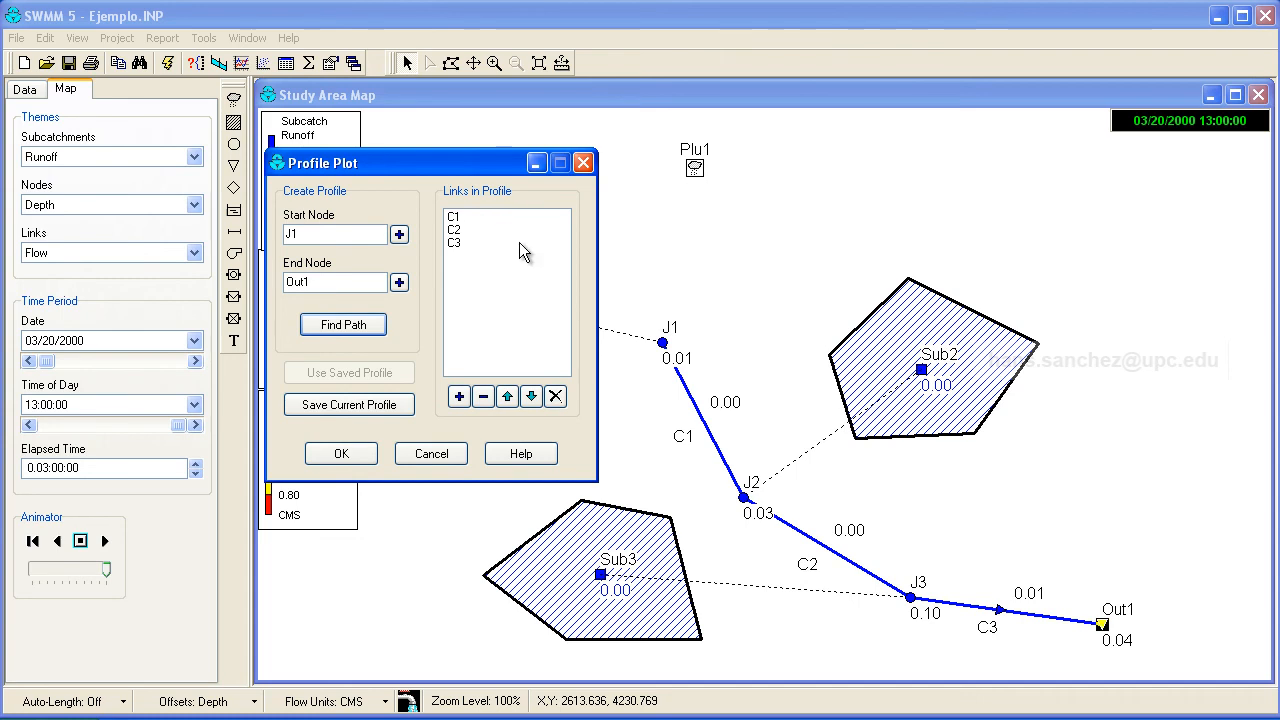
mouse_move(1087, 627)
left_click(356, 456)
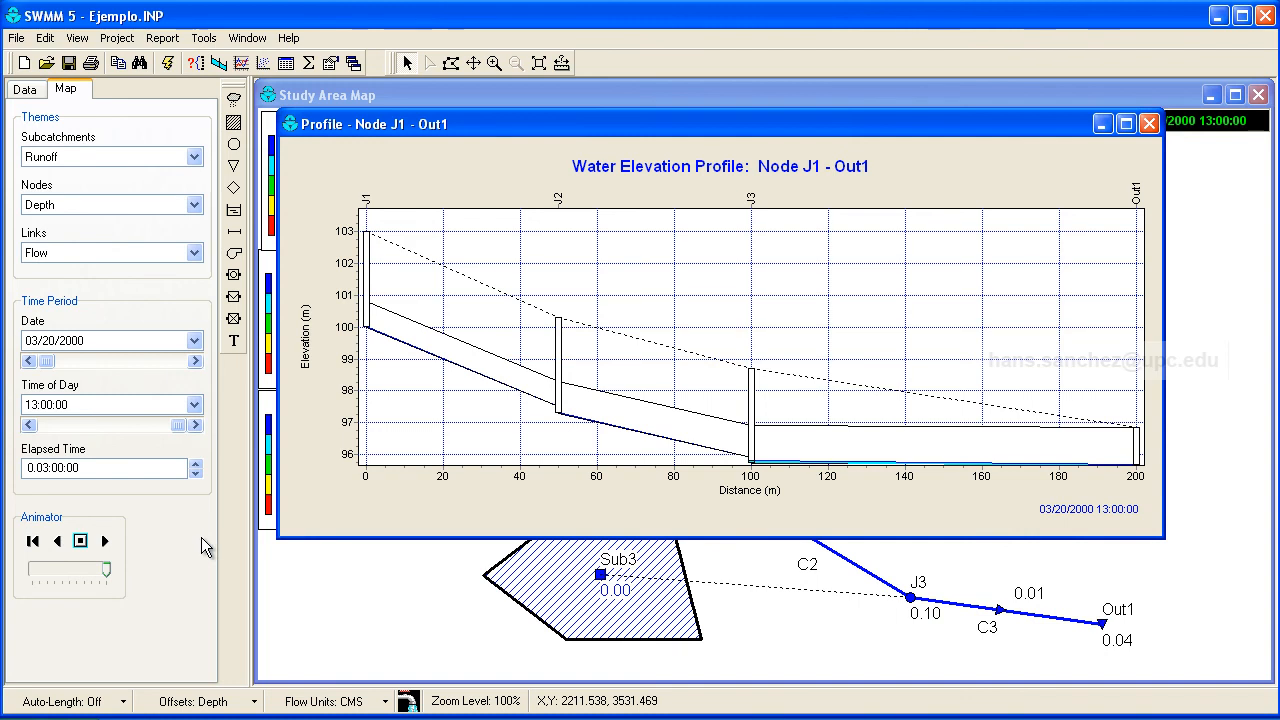
Step: Return the results to 10:01:00 and play the animation forward in the water elevation profile
left_click_drag(177, 428, 38, 438)
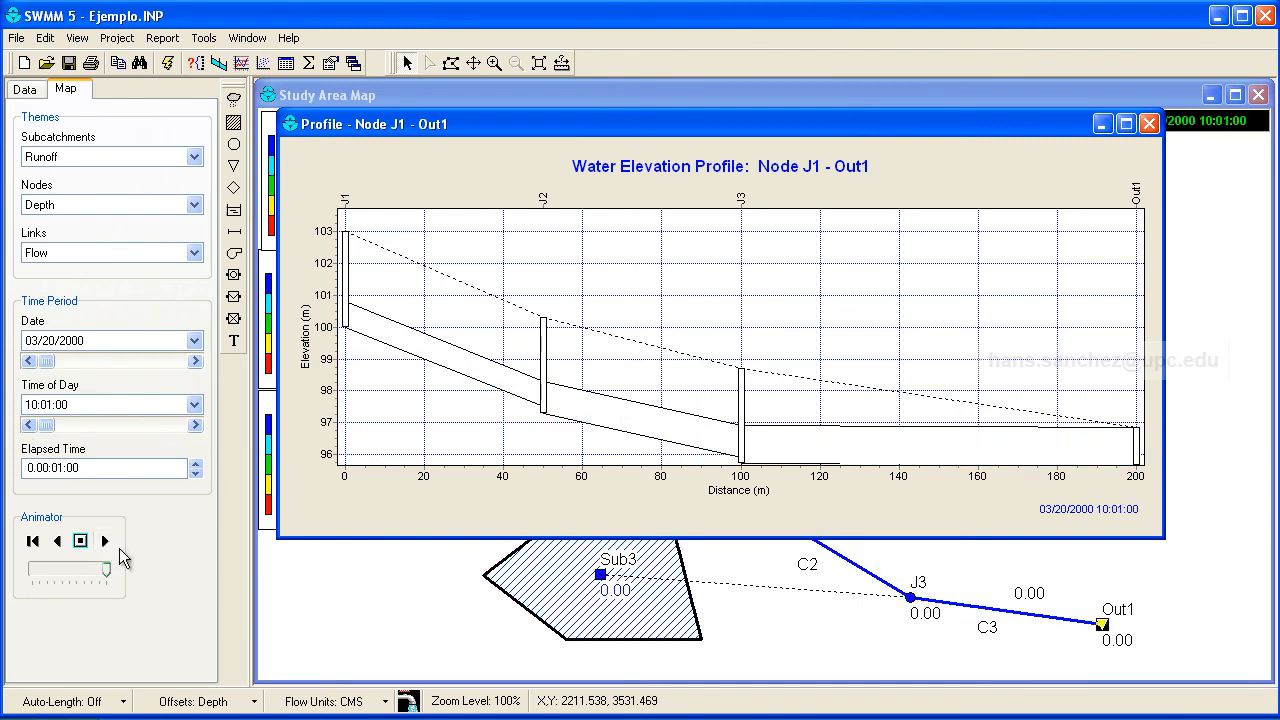
left_click(105, 541)
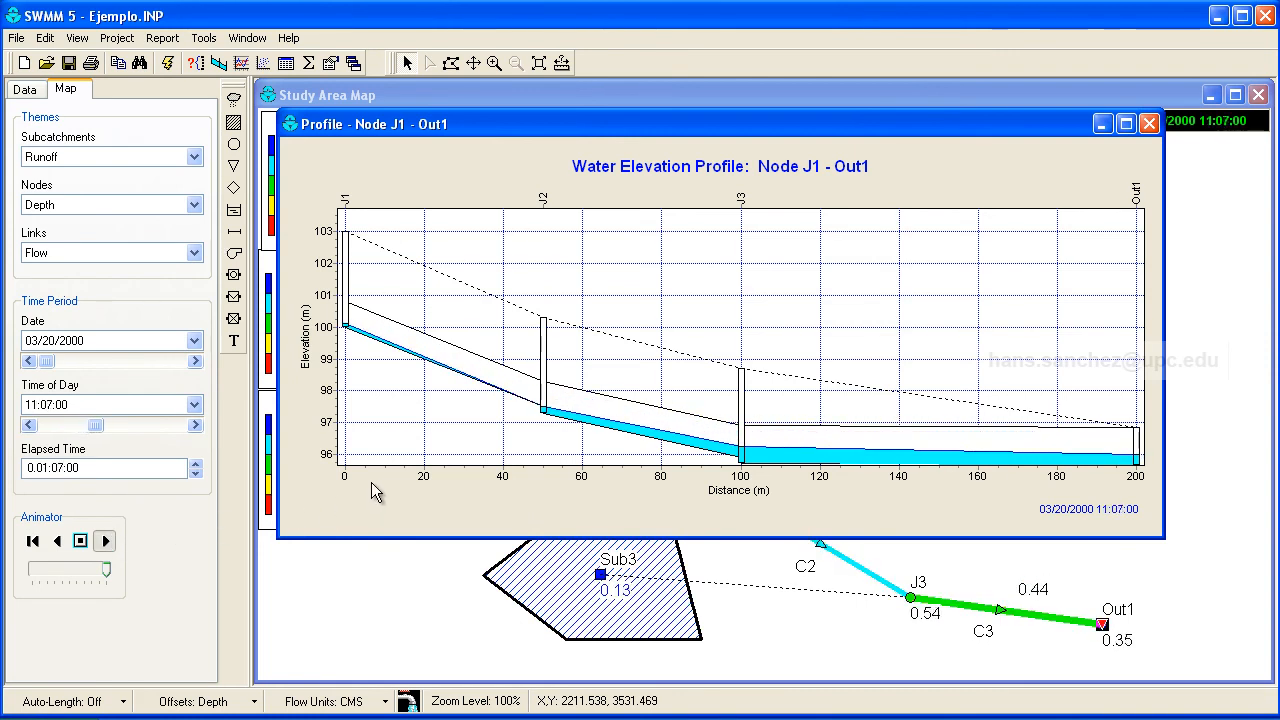
Step: Set the profile plot's node labels to display on the plot instead of the top axis, and close the profile after applying
right_click(387, 444)
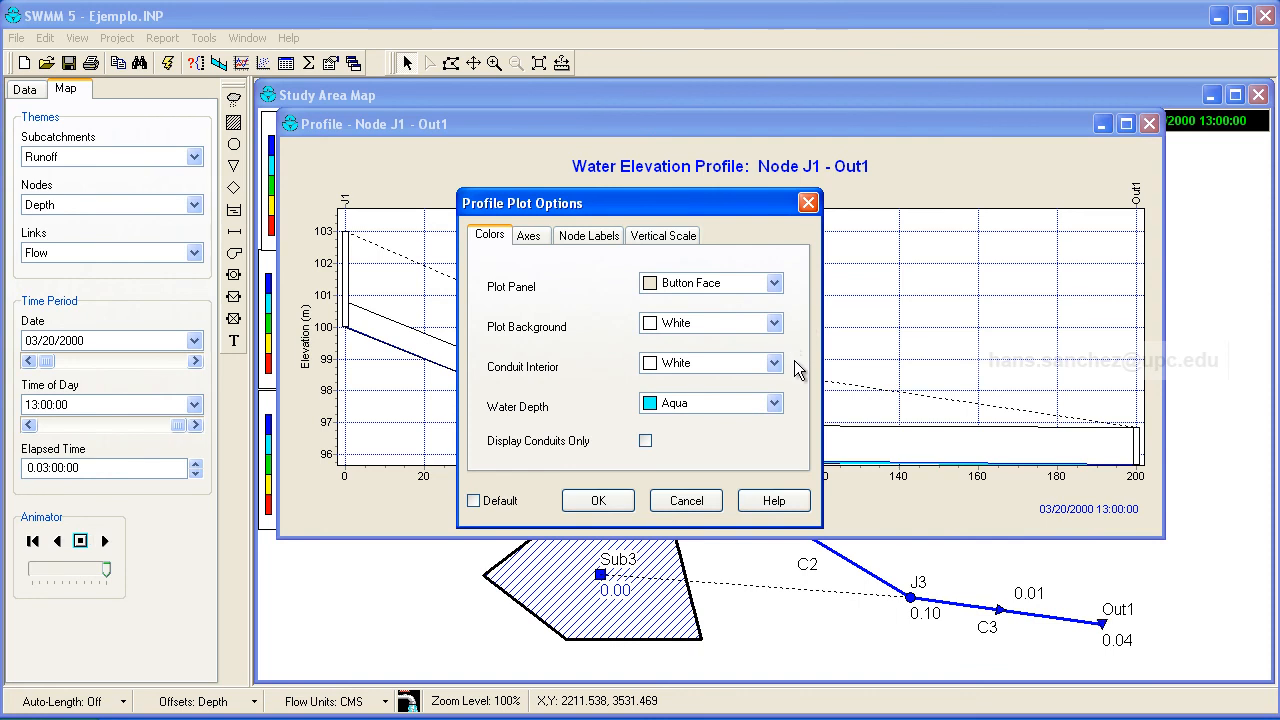
left_click(530, 237)
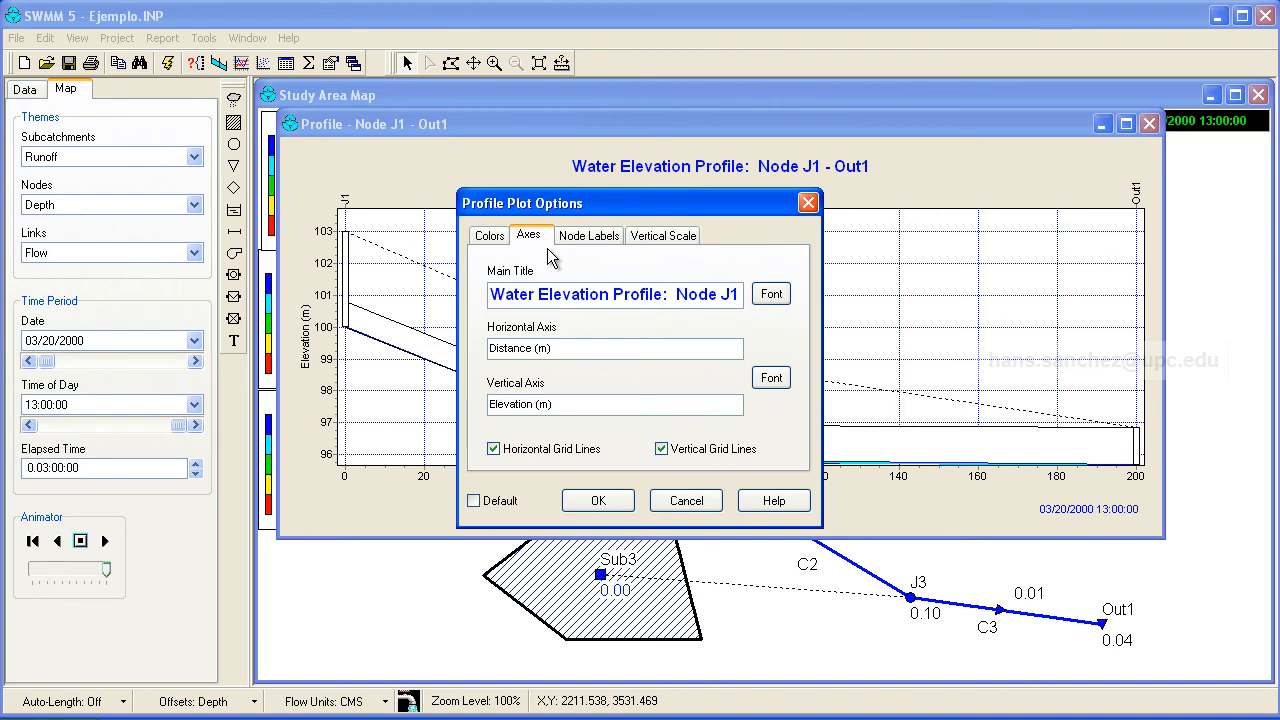
left_click(600, 242)
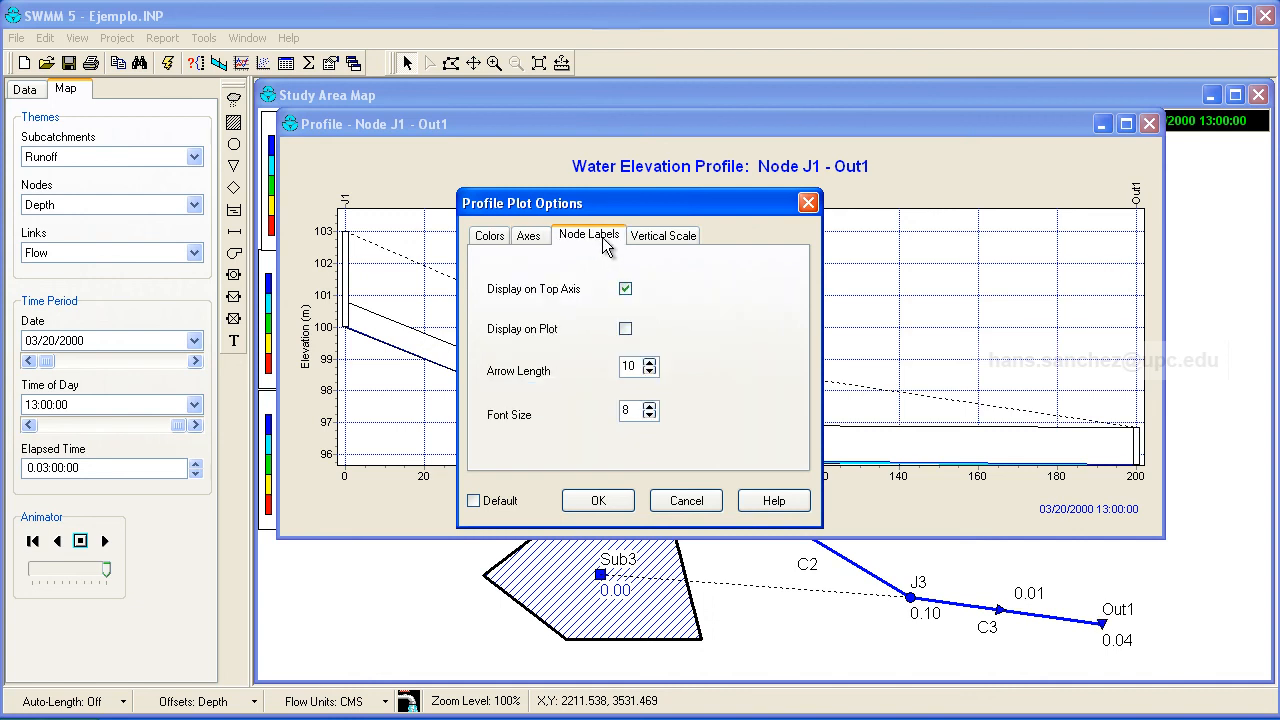
left_click_drag(540, 204, 627, 191)
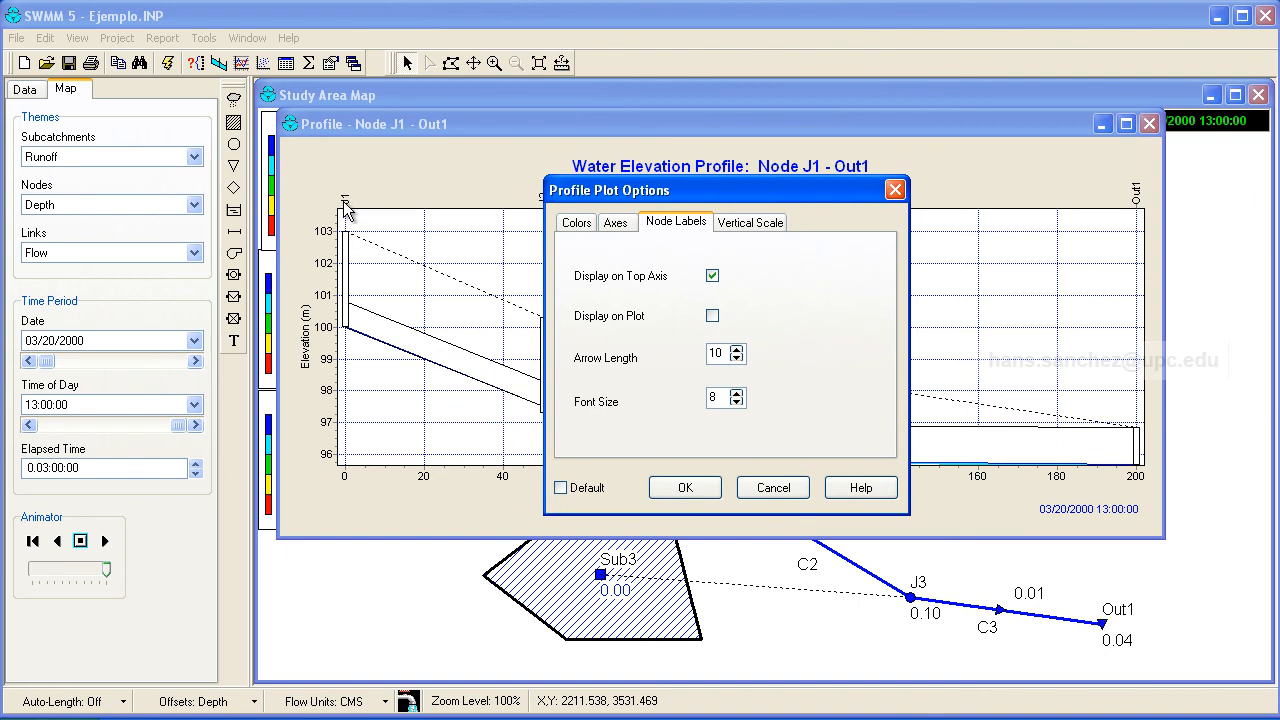
left_click(712, 316)
left_click(712, 276)
left_click(754, 224)
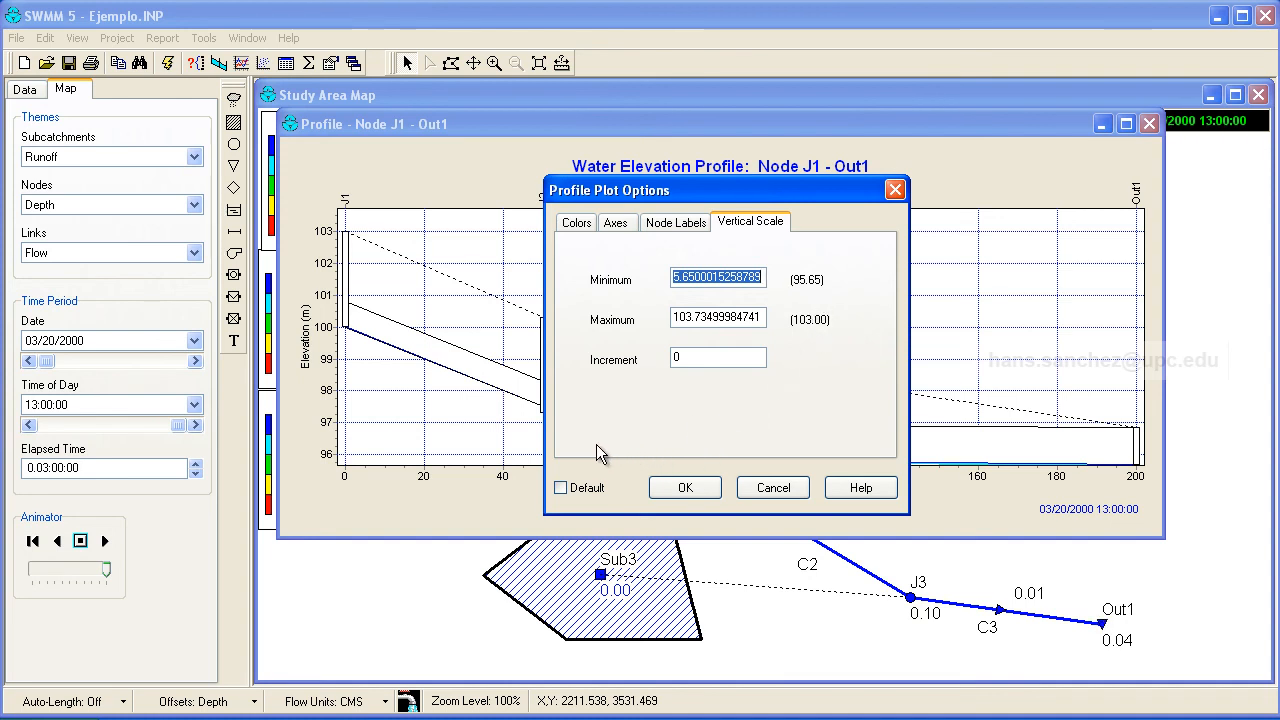
left_click(561, 489)
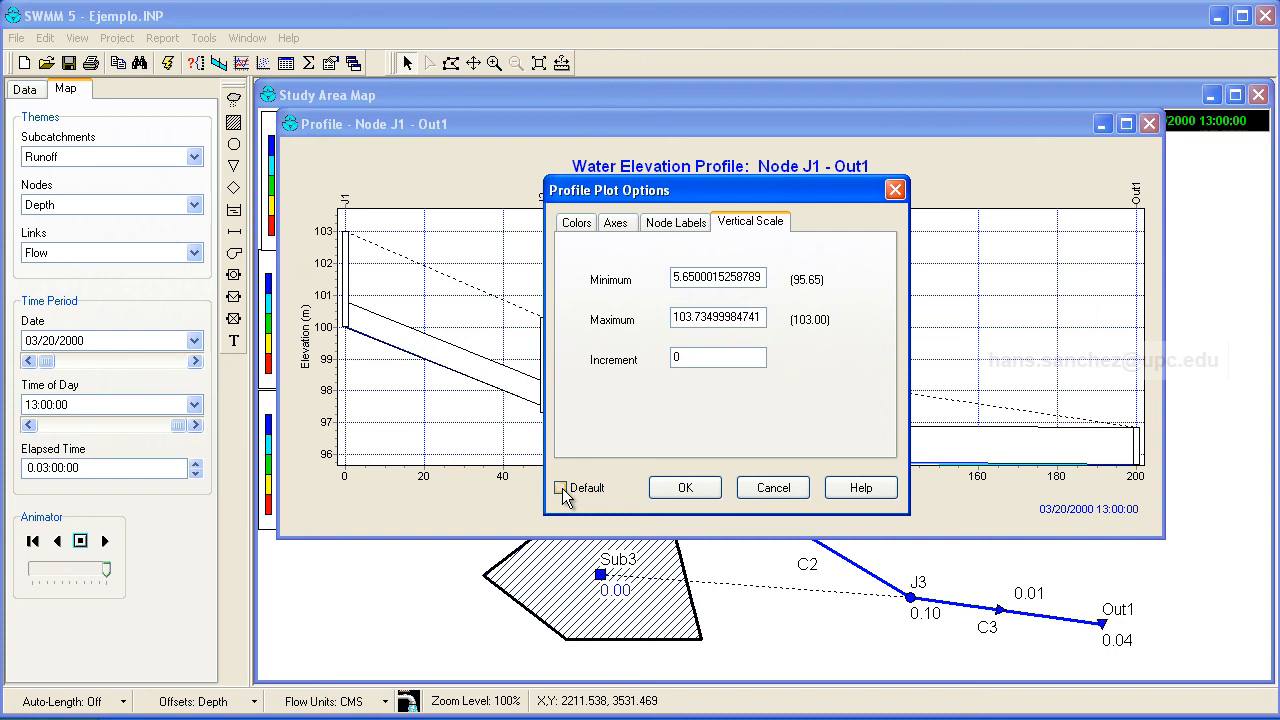
left_click(561, 489)
left_click(561, 489)
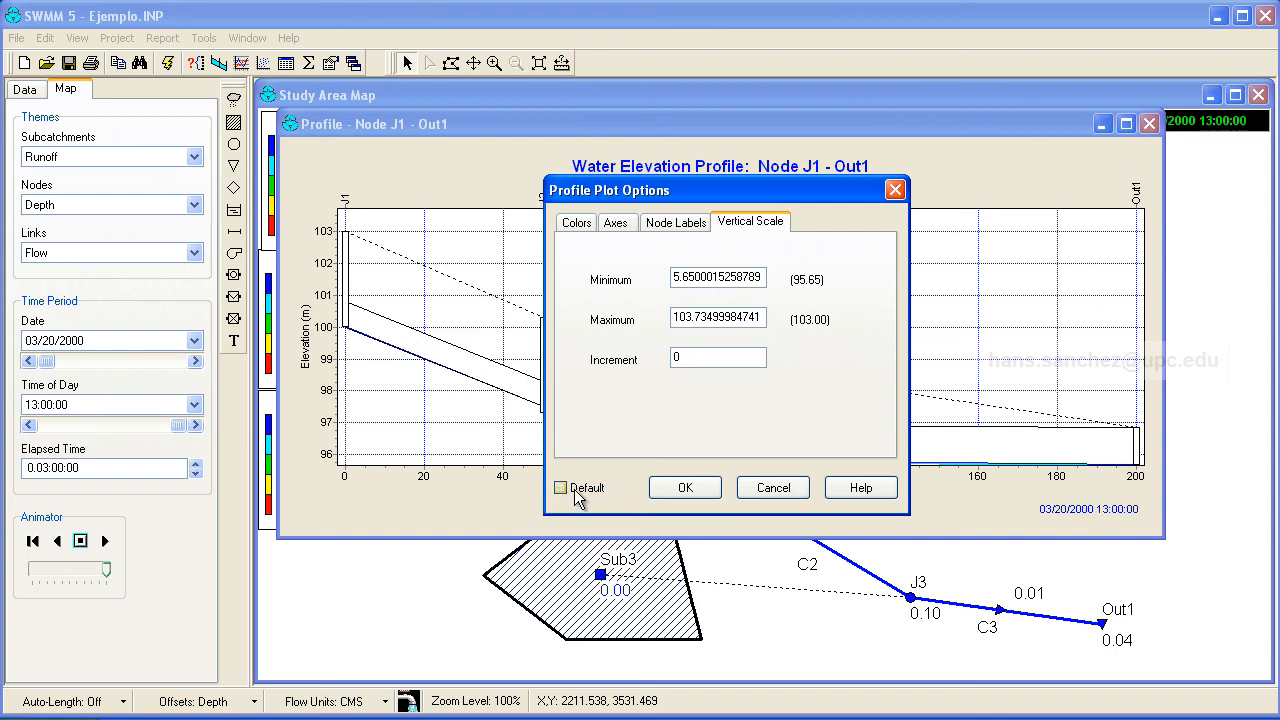
left_click(684, 489)
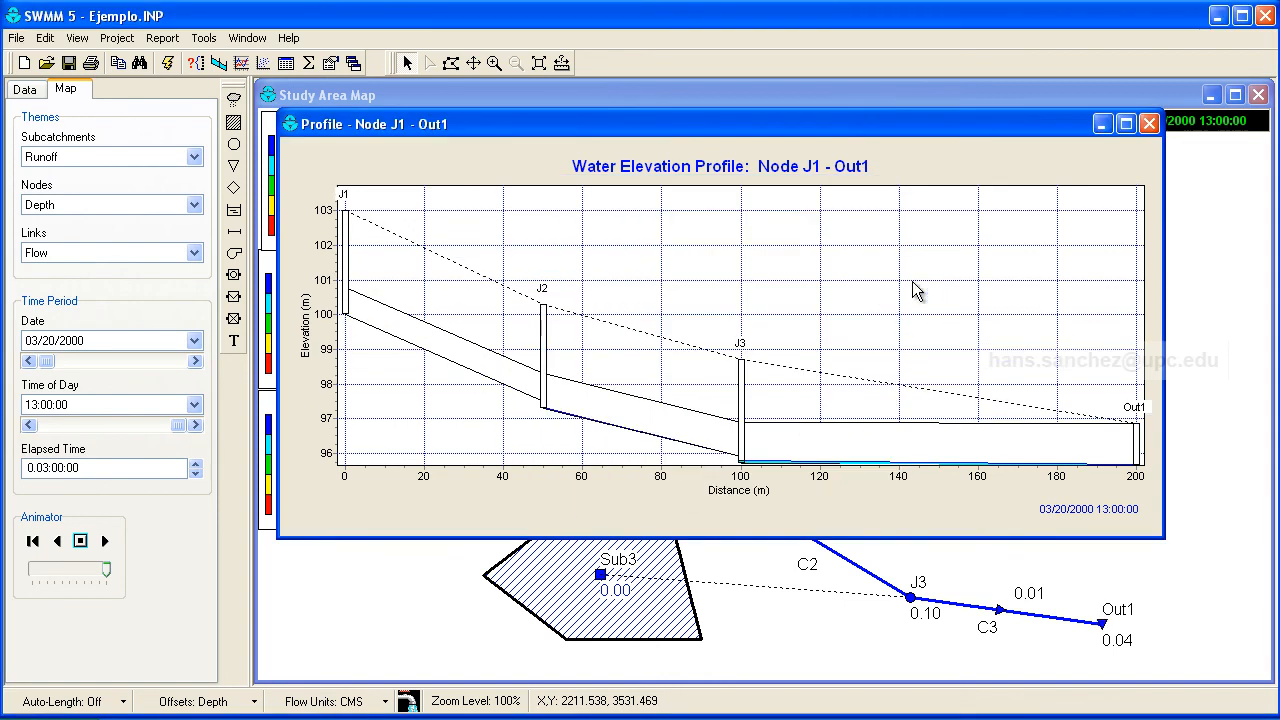
left_click(1149, 123)
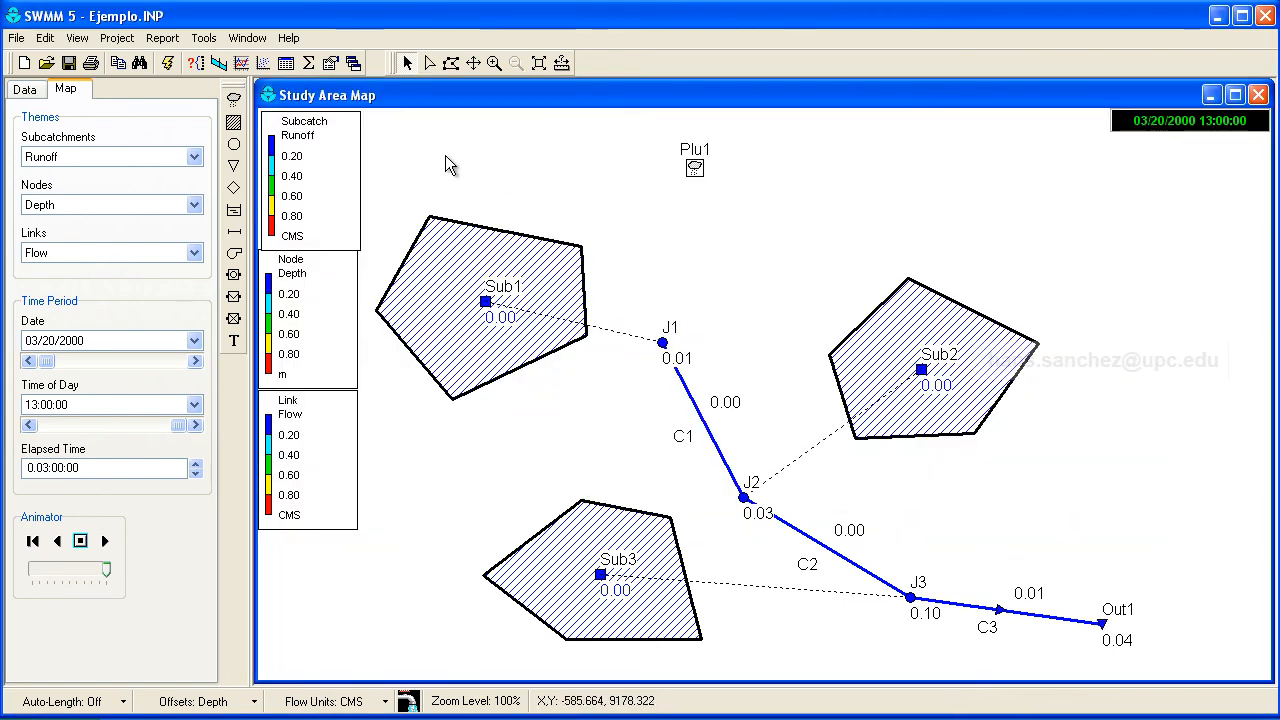
Step: Start a time series plot with the Date/Time time format and Links as the object category
left_click(240, 64)
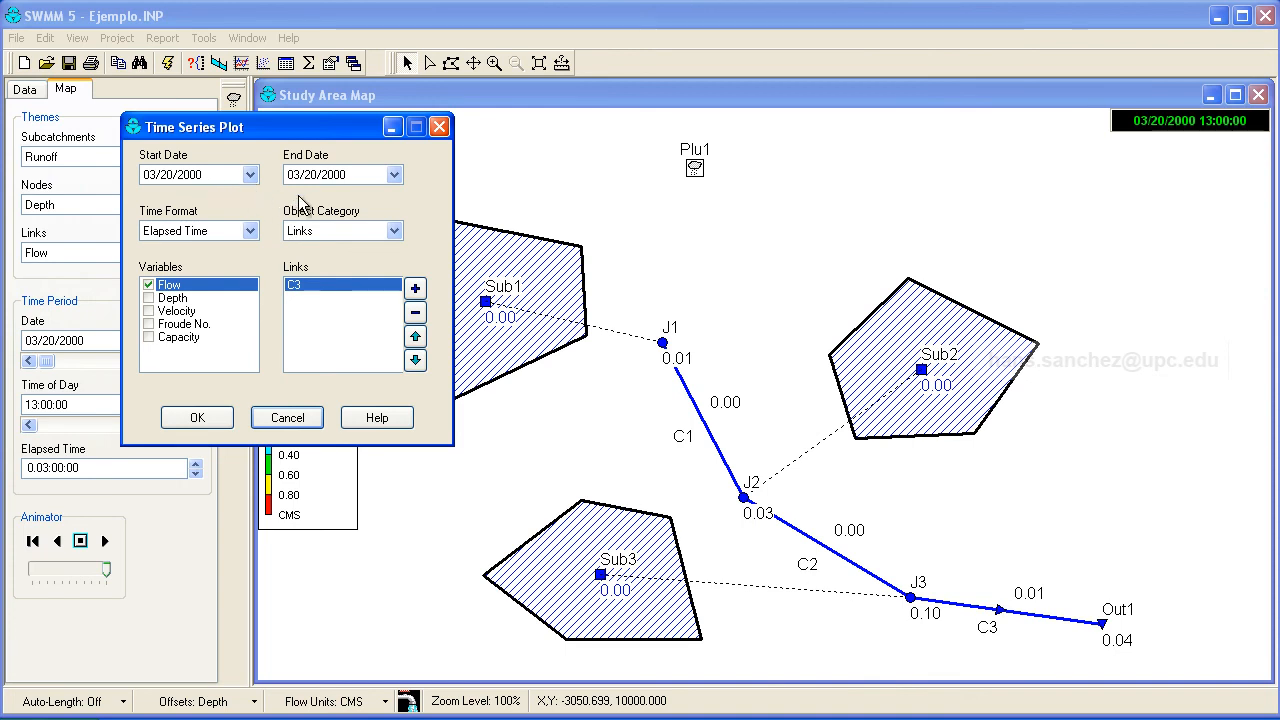
left_click(249, 234)
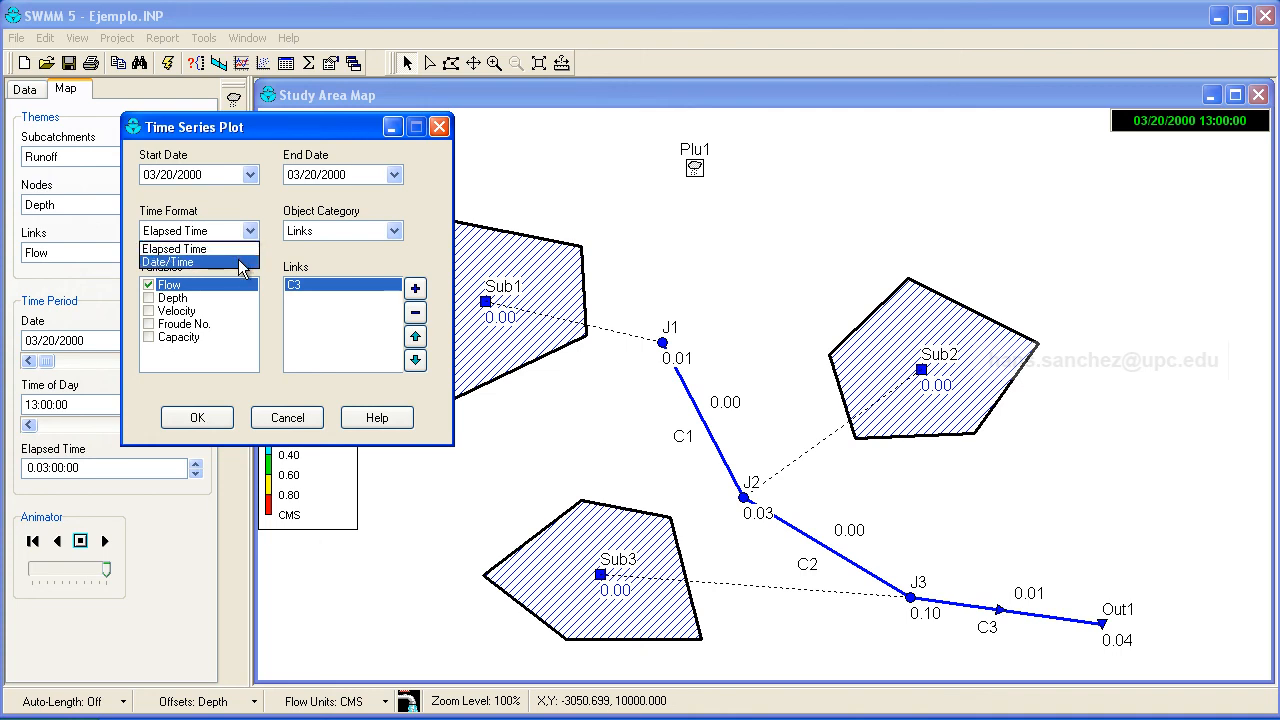
left_click(240, 262)
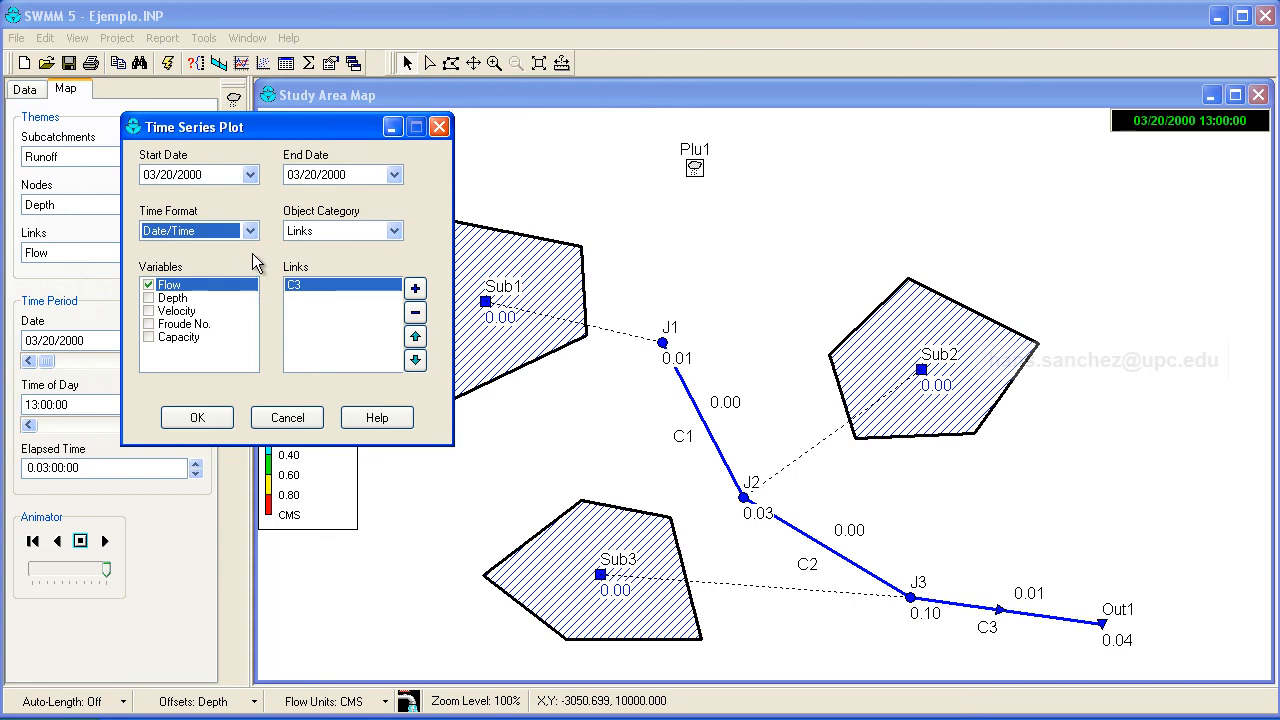
left_click(394, 233)
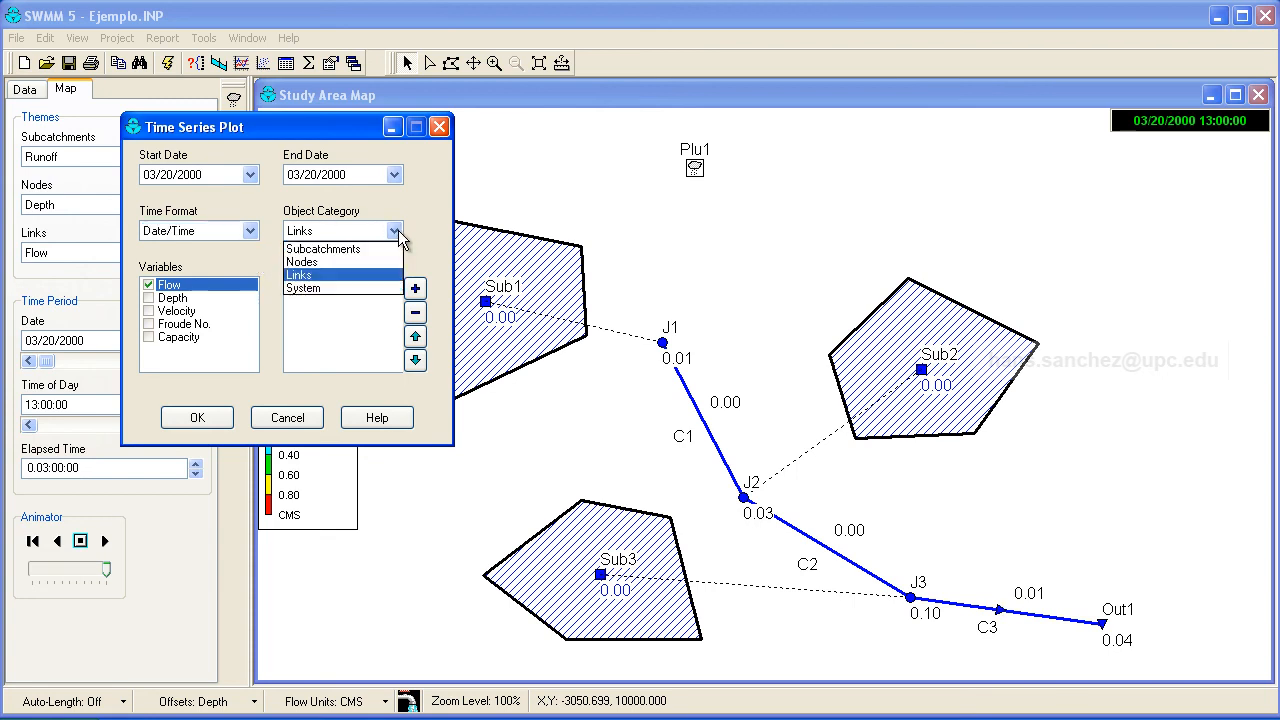
left_click(345, 274)
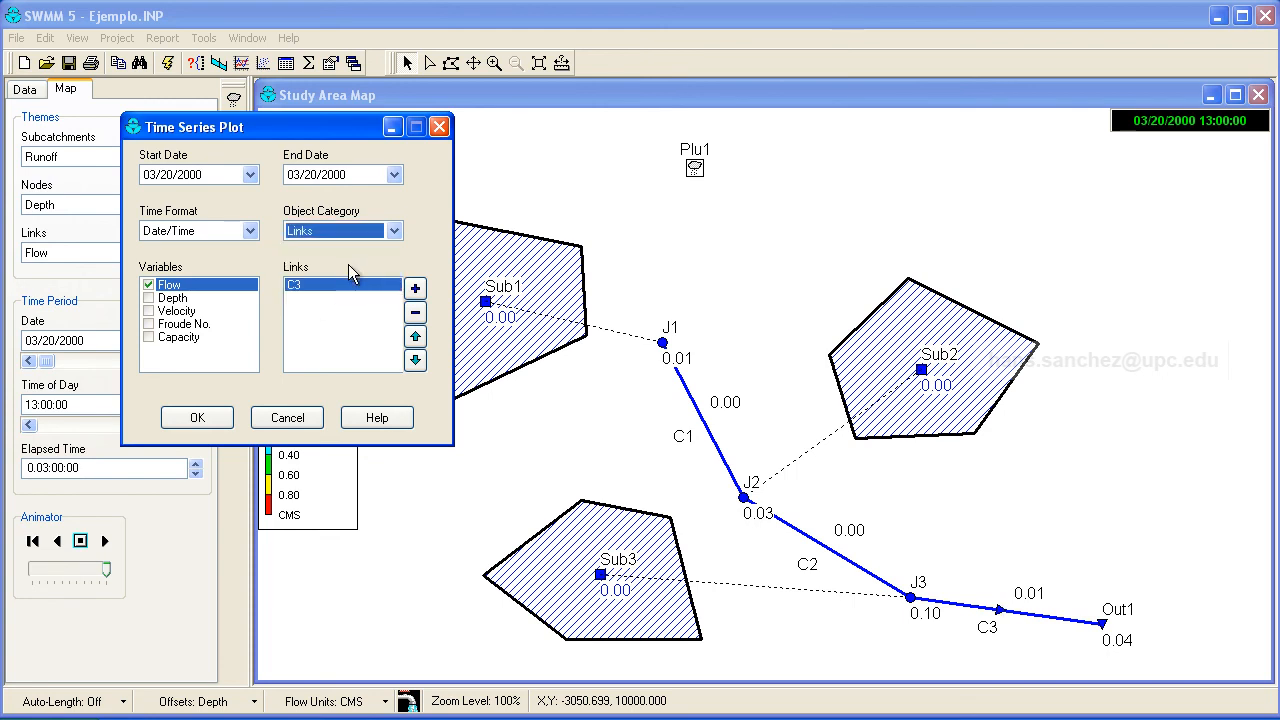
Step: Try Depth and Velocity as the time series variable and return to Flow
left_click(150, 299)
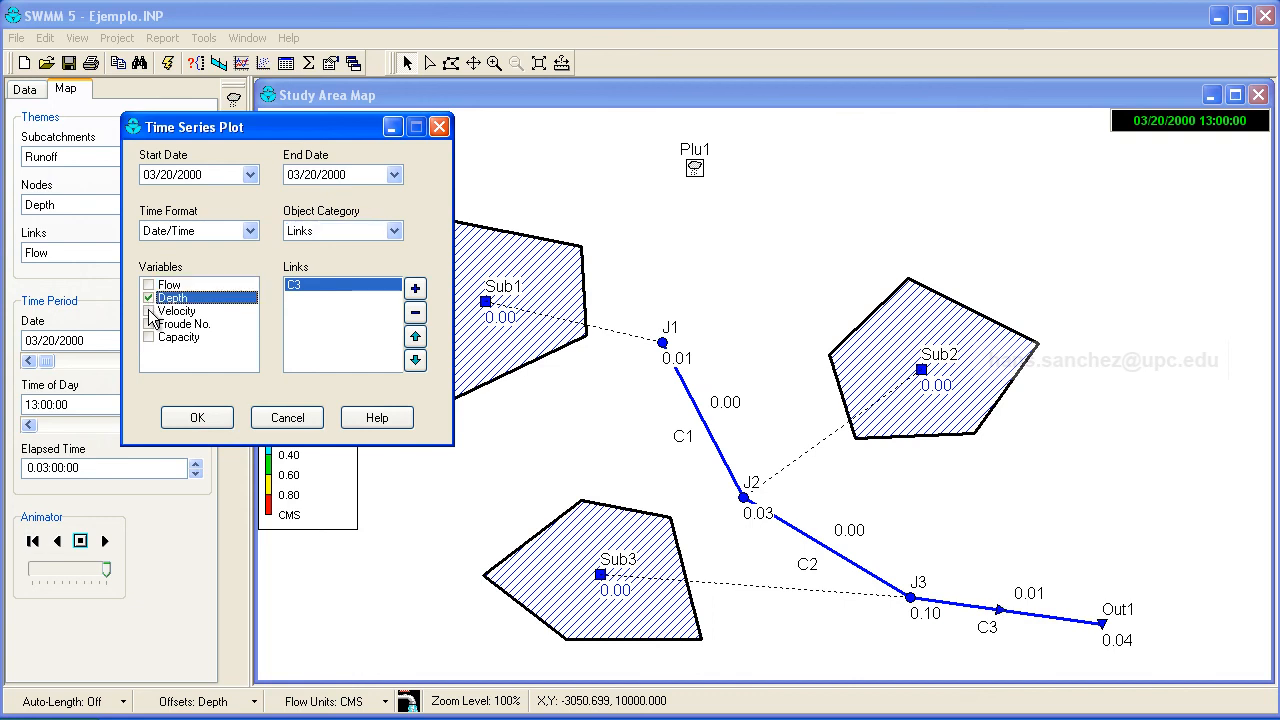
left_click(149, 310)
left_click(149, 298)
left_click(151, 287)
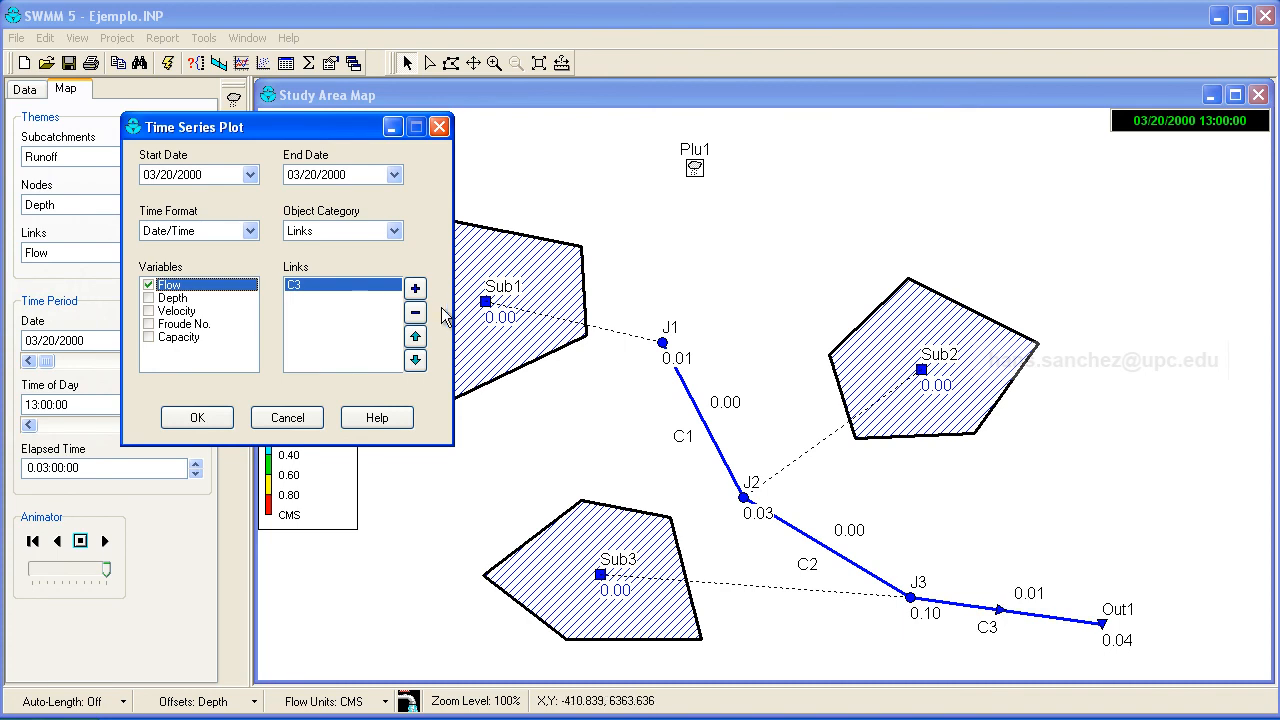
Step: Add conduits C1, C2 and C3 from the map to the plotted links and remove the duplicate C3 heading the list
left_click(702, 420)
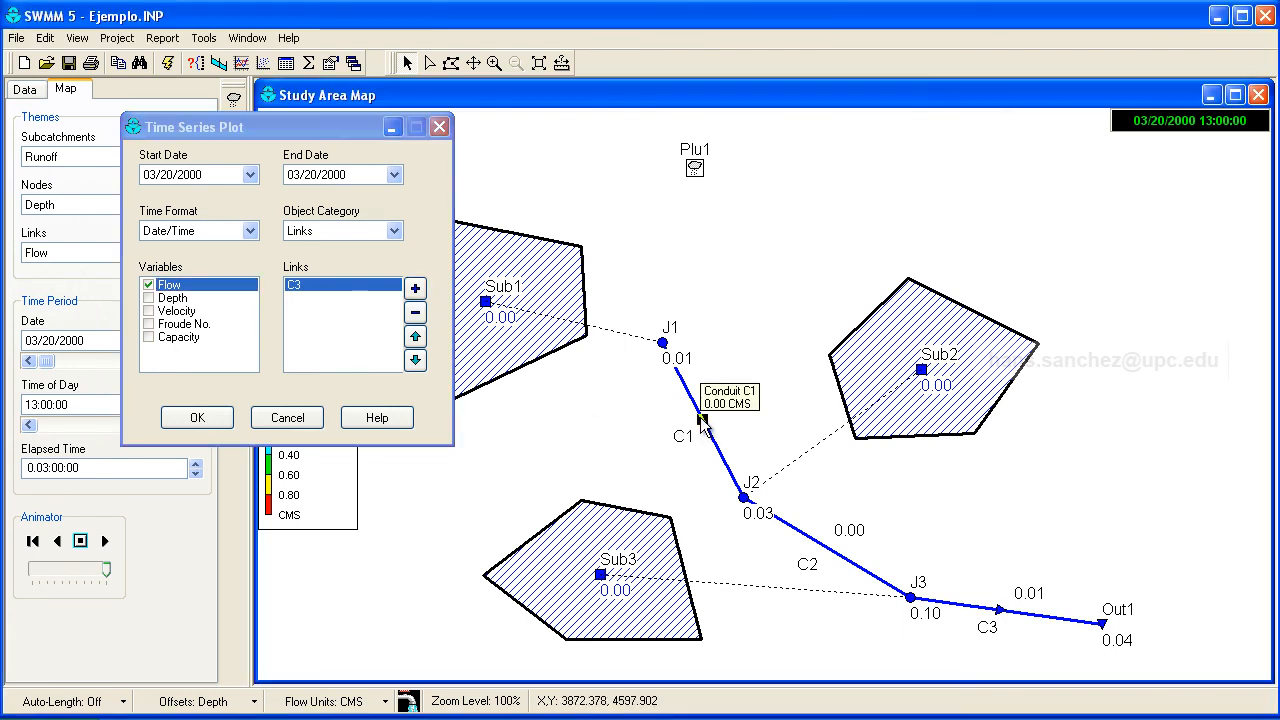
left_click(415, 290)
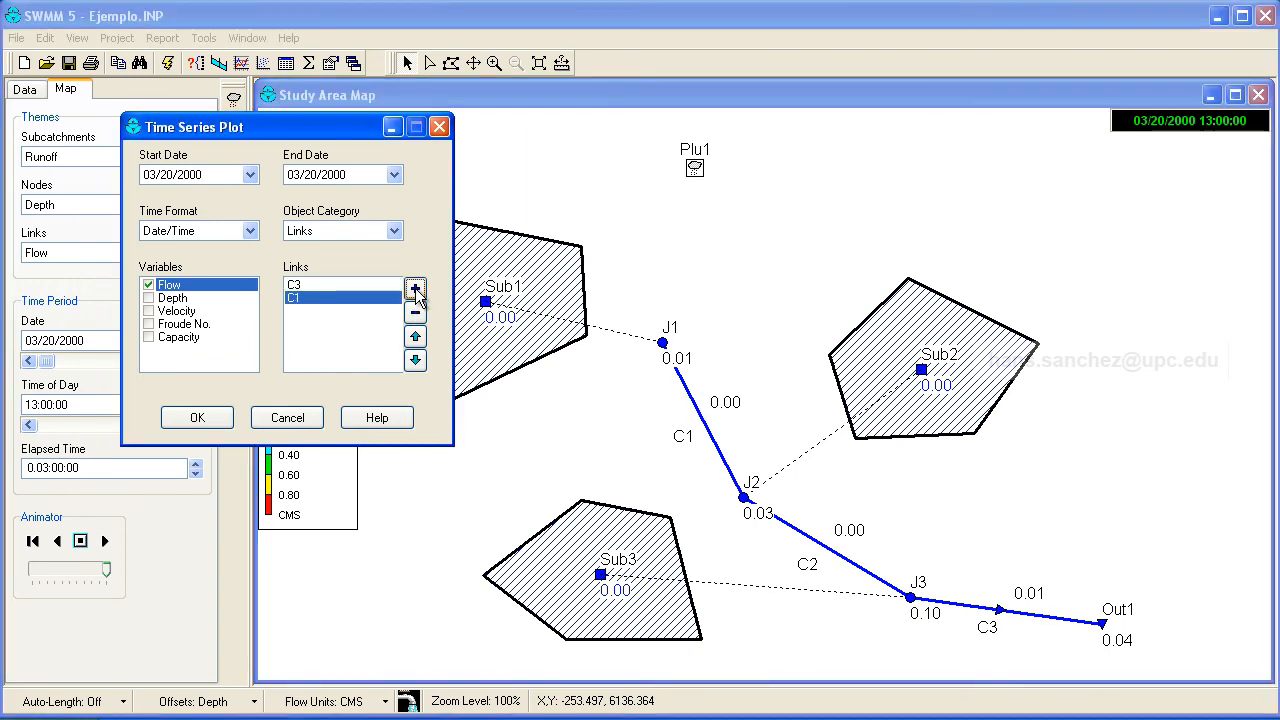
left_click(834, 551)
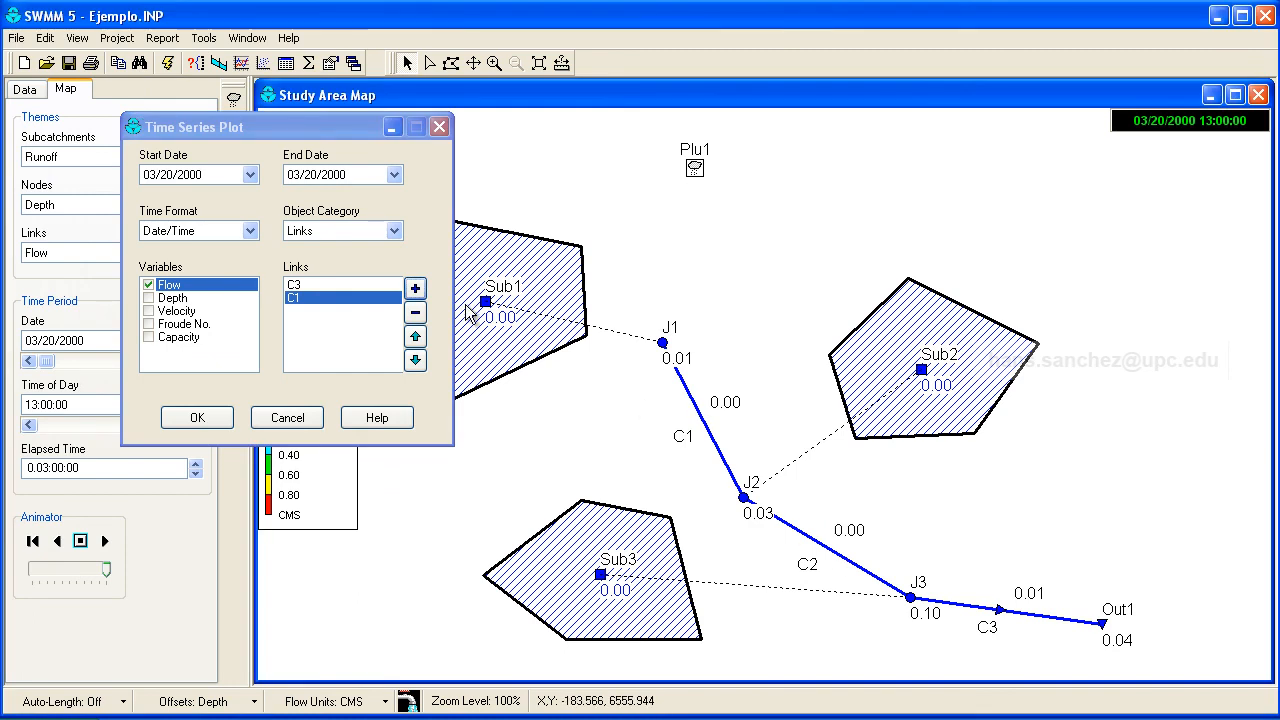
left_click(415, 289)
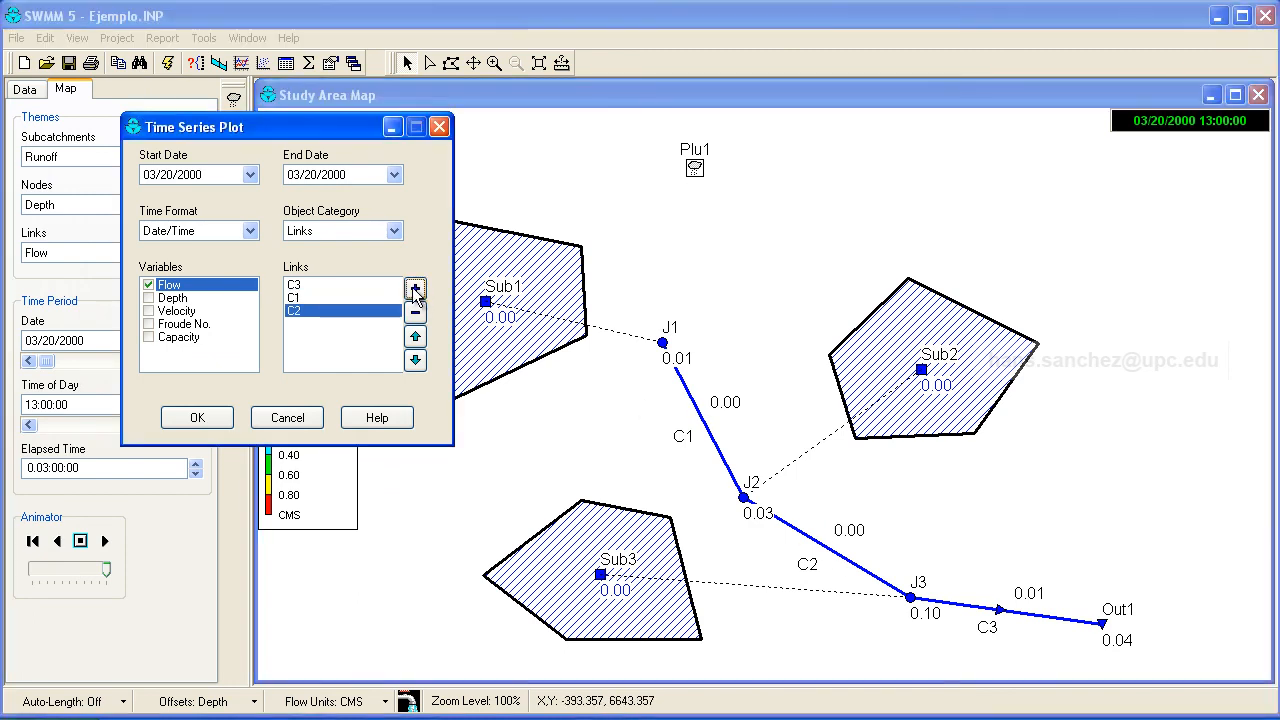
left_click(999, 614)
left_click(415, 289)
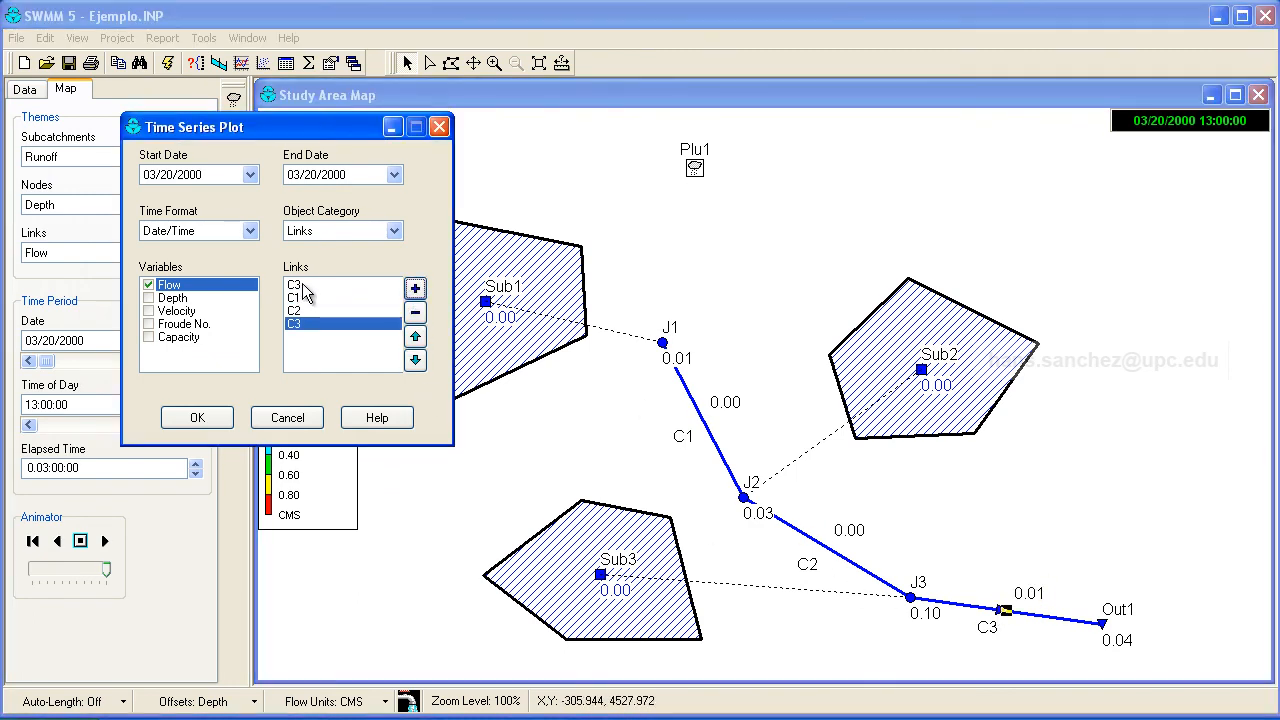
left_click(301, 285)
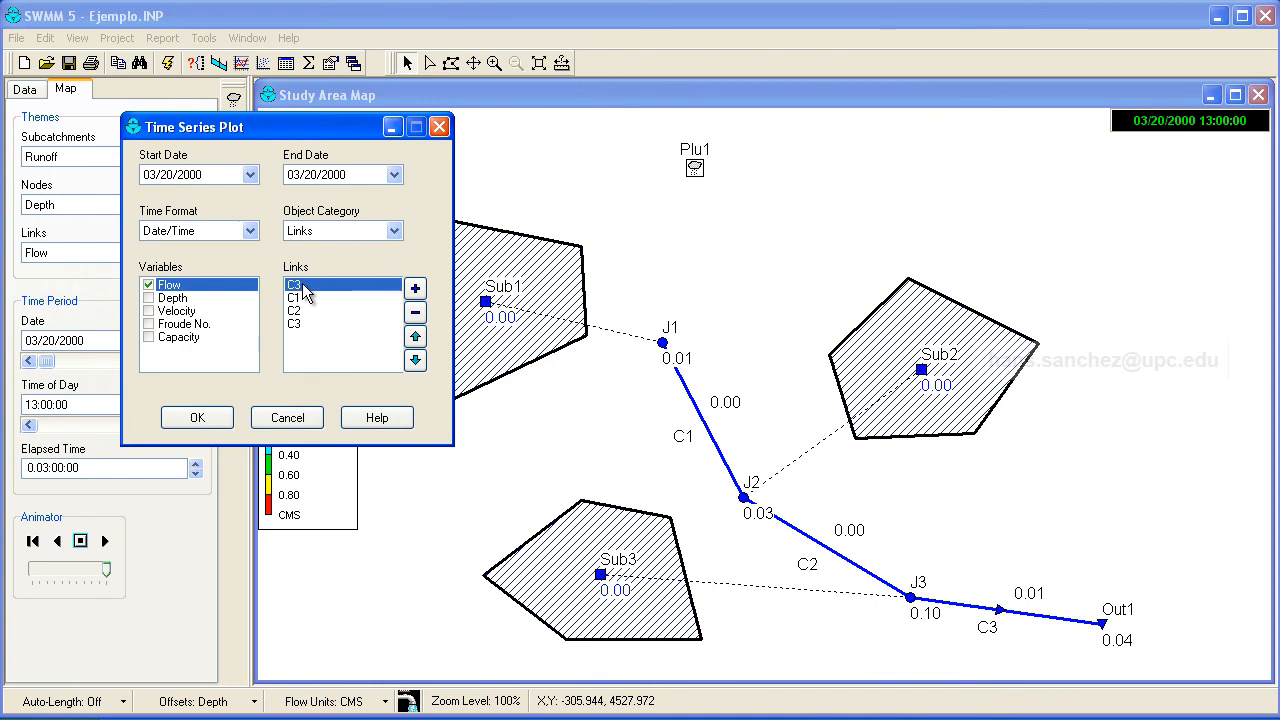
left_click(415, 314)
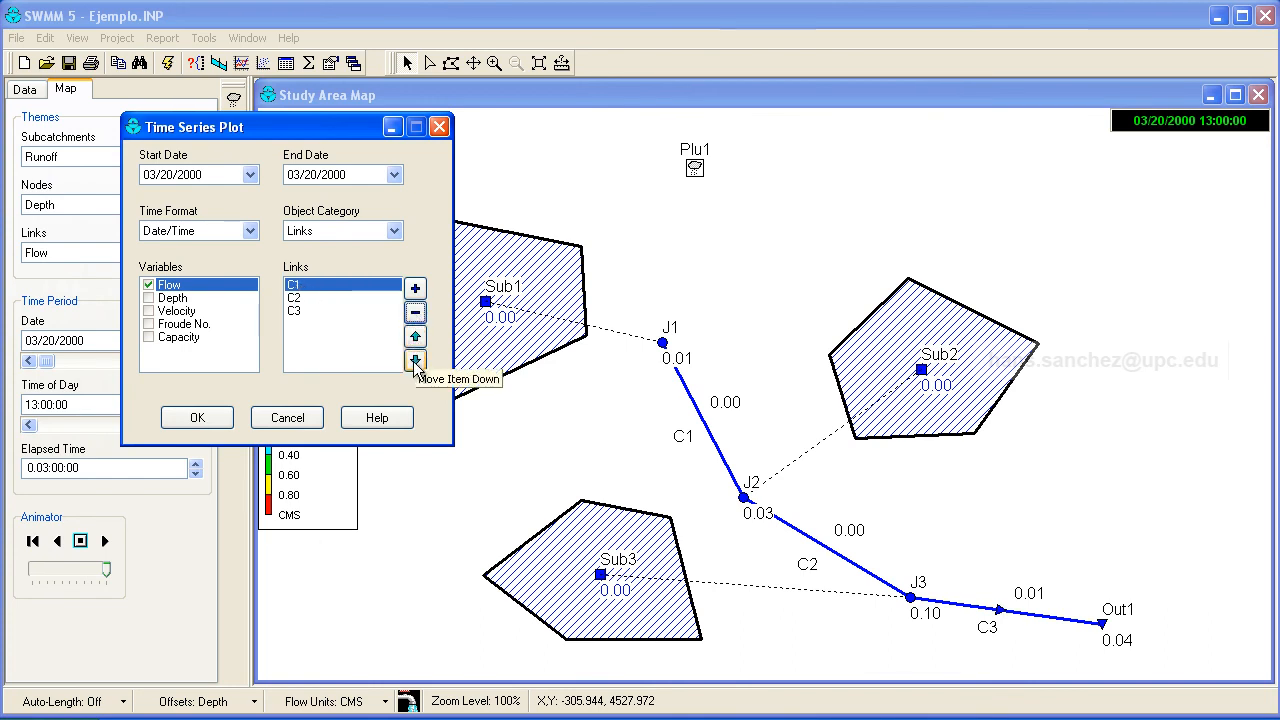
Step: Move C1 down one place in the plotted links and back up to first place
left_click(415, 361)
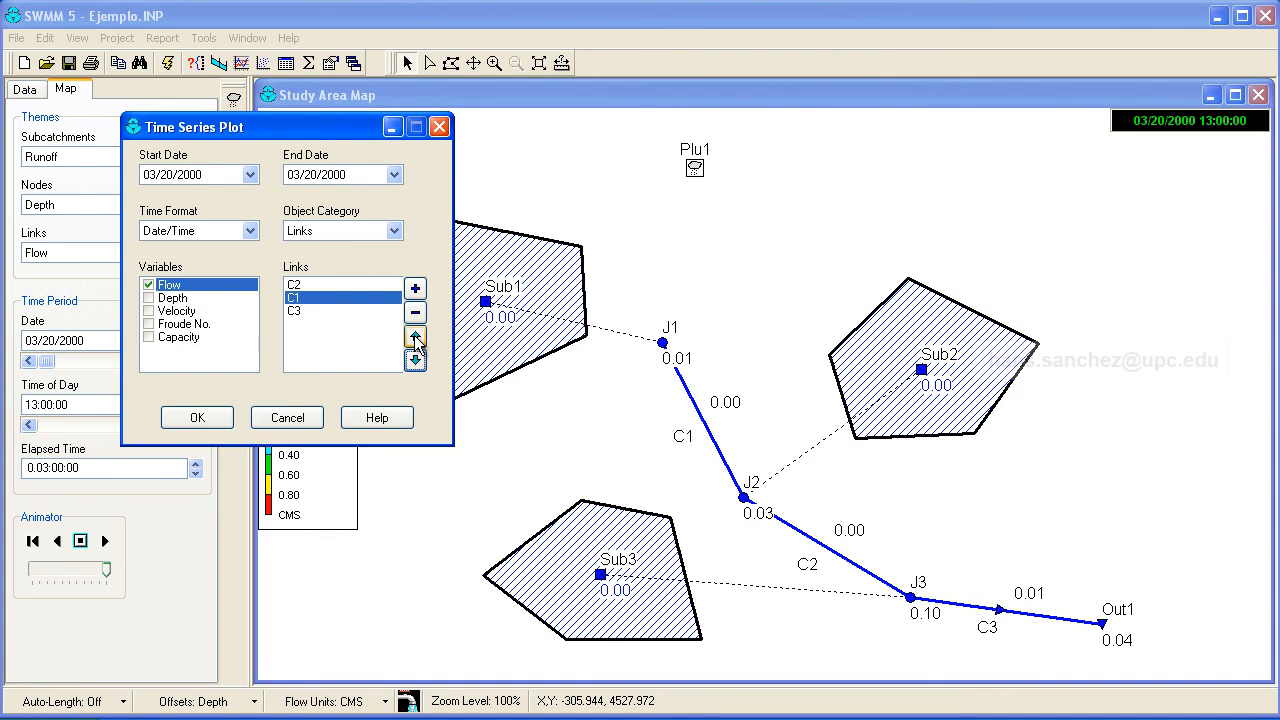
left_click(415, 337)
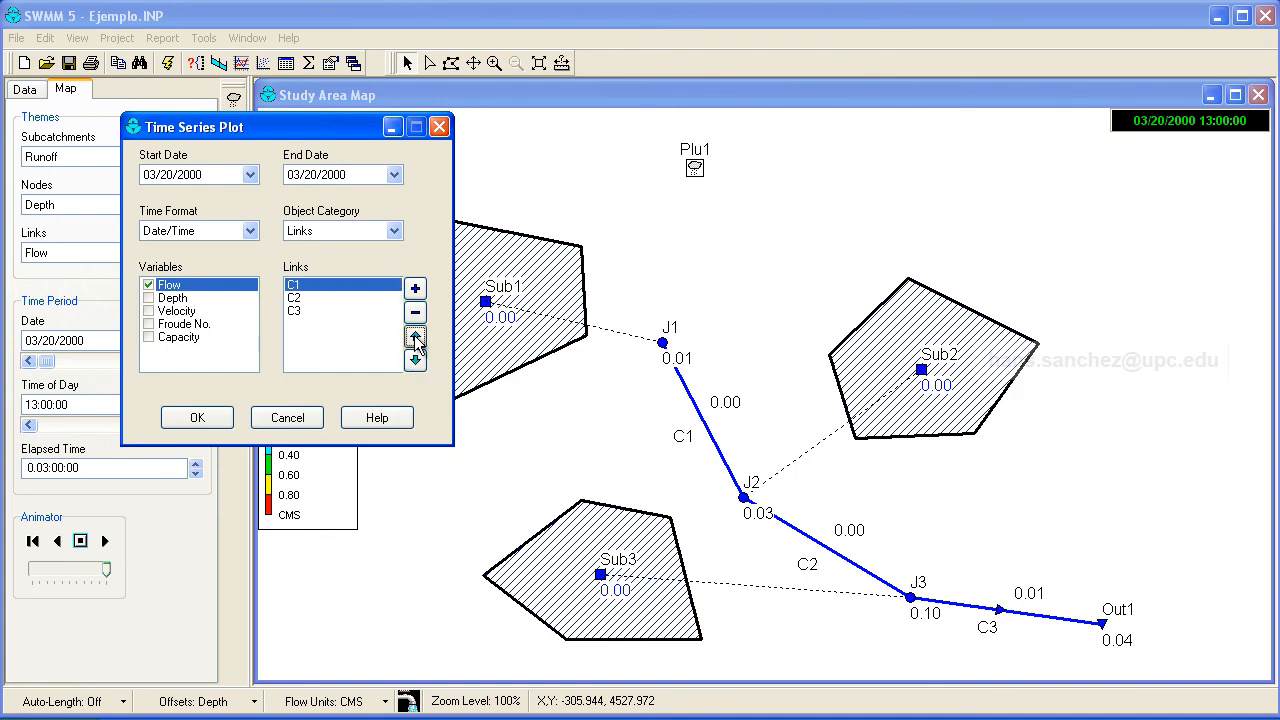
Step: Generate the flow time series plot for C1, C2 and C3 and review its general, axis and legend options
left_click(197, 418)
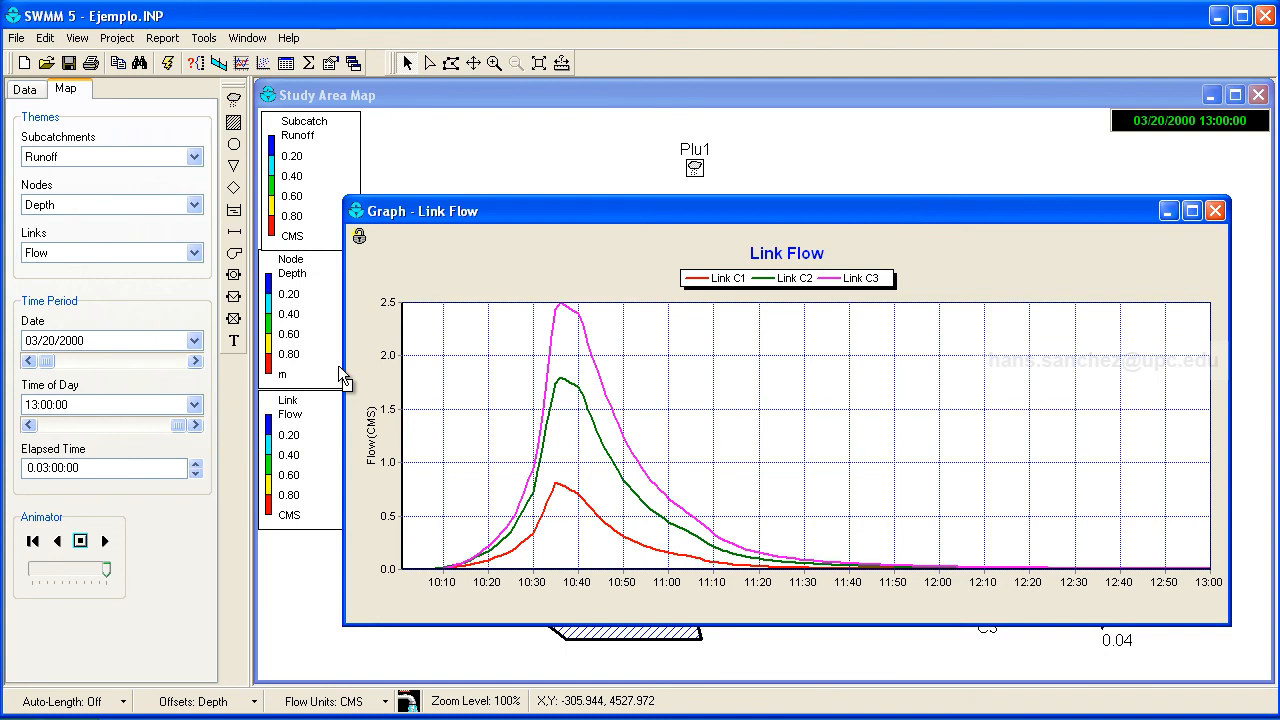
double_click(415, 271)
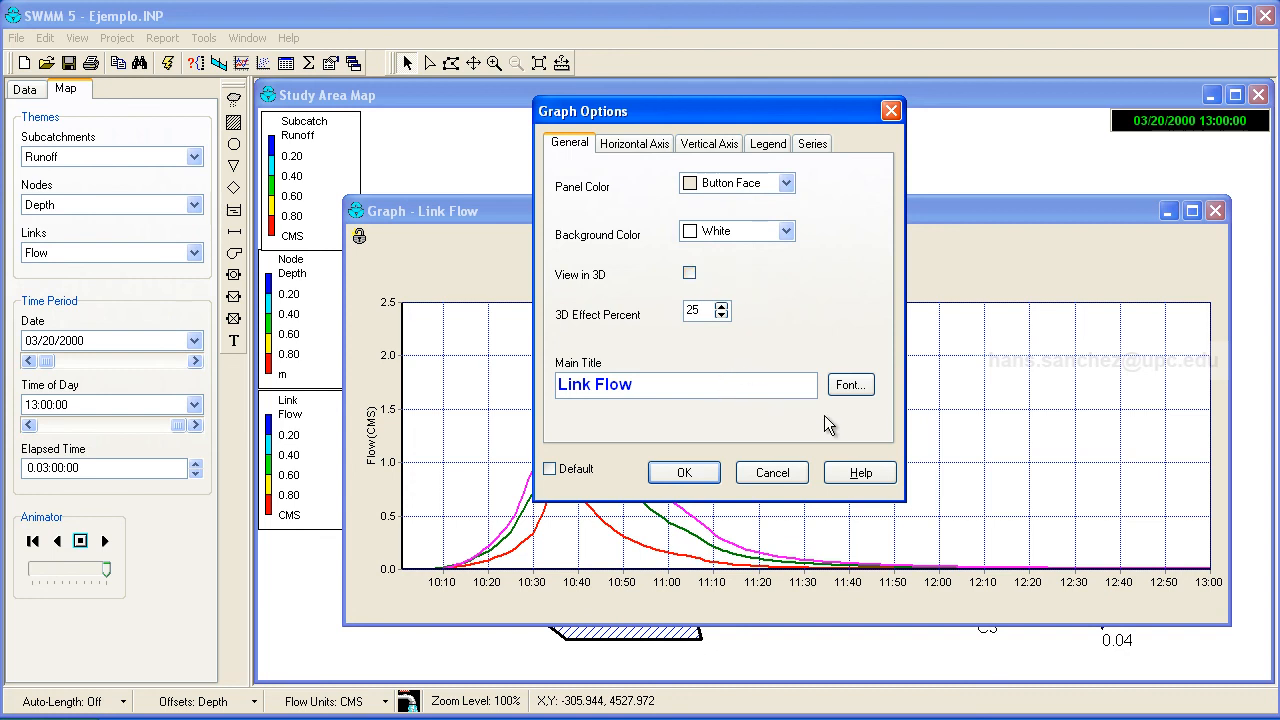
left_click(649, 146)
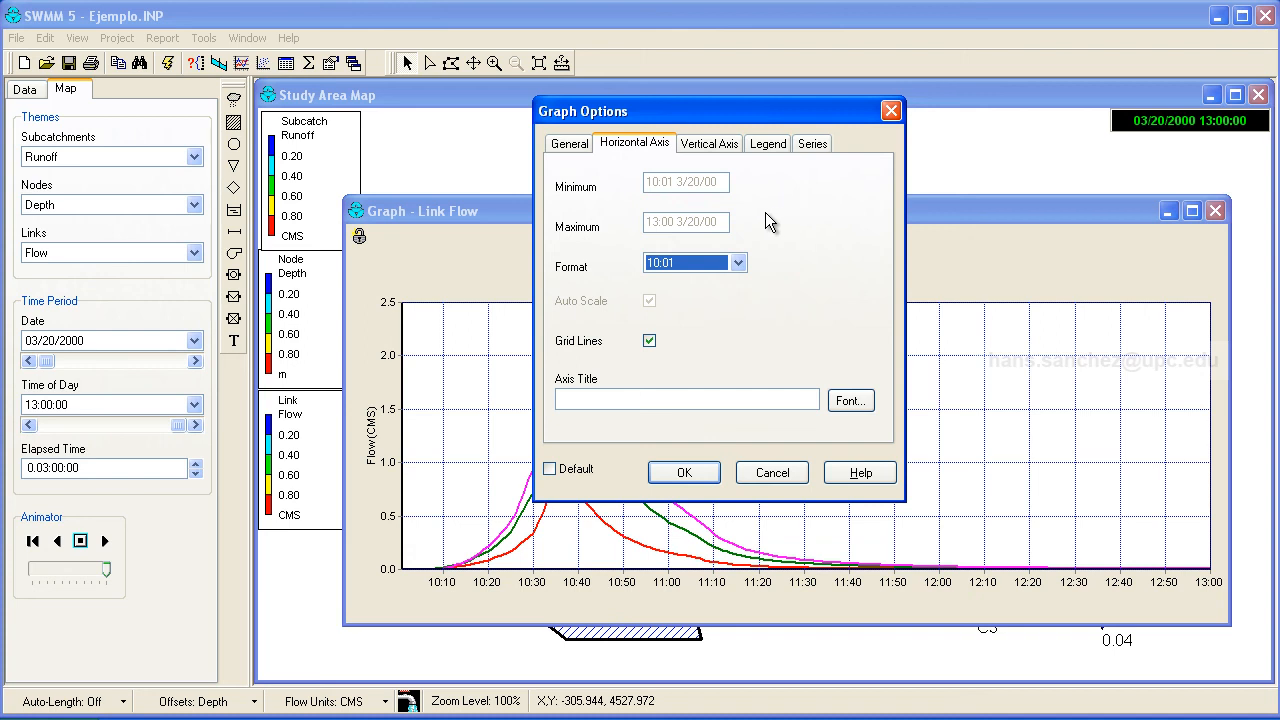
left_click(712, 143)
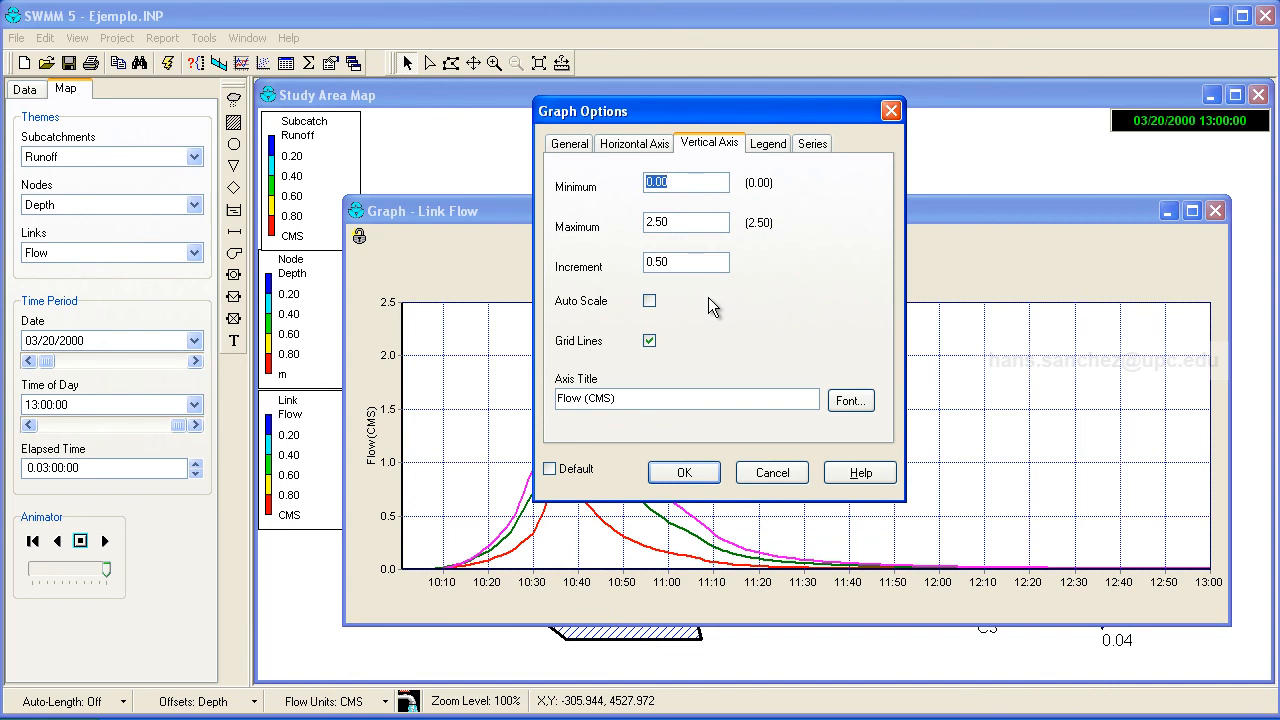
left_click(768, 143)
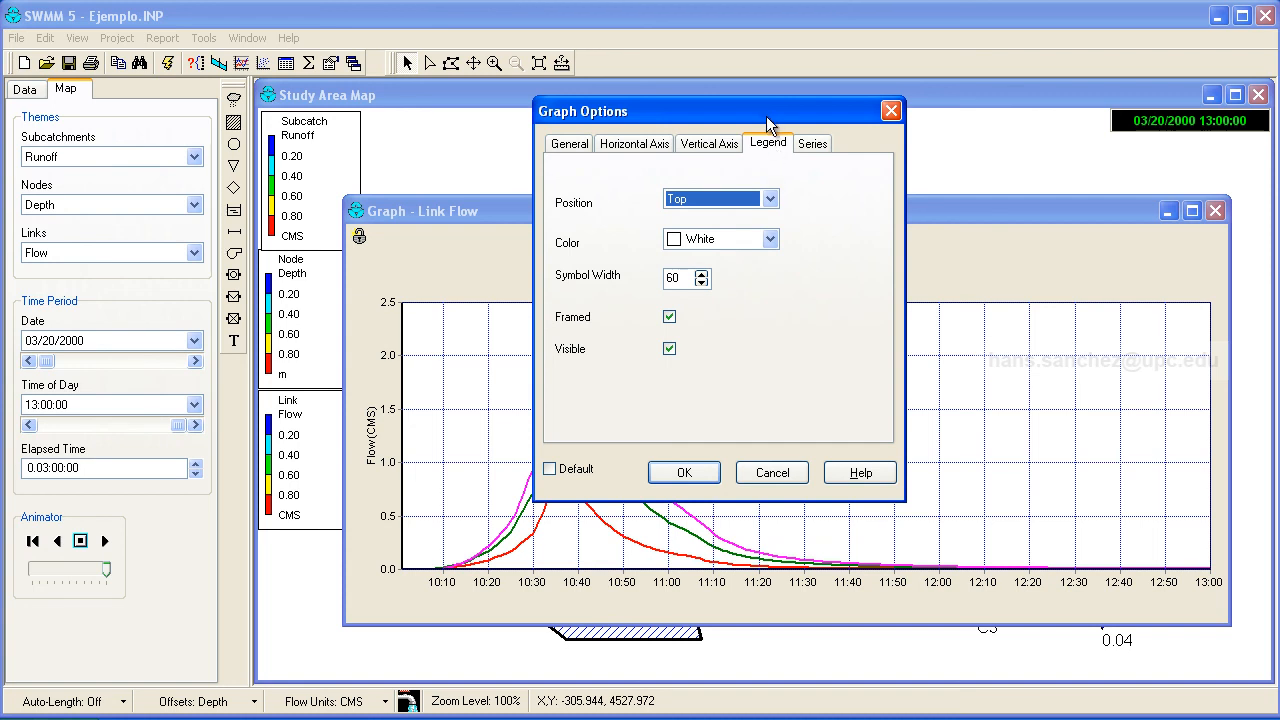
left_click_drag(768, 122, 994, 129)
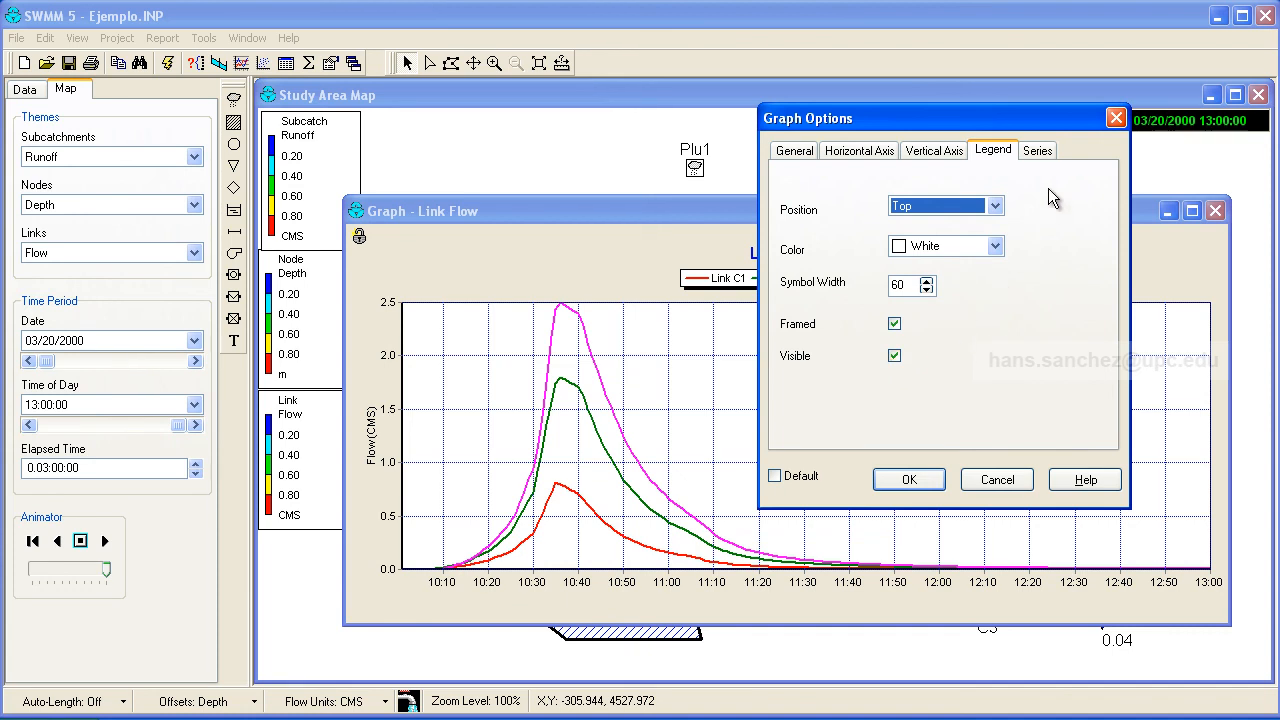
Step: Review the line and marker options of the Link C1 series, make its labels visible in the graph, and close the graph
left_click(1038, 152)
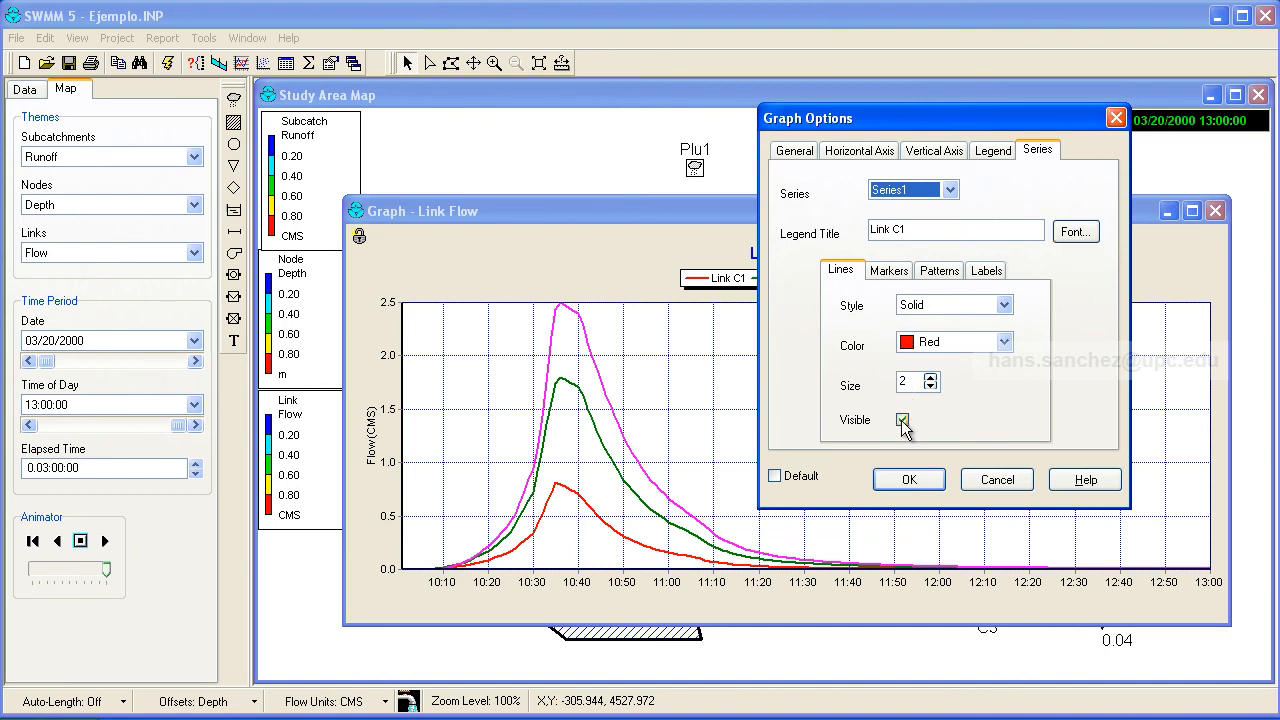
left_click(888, 271)
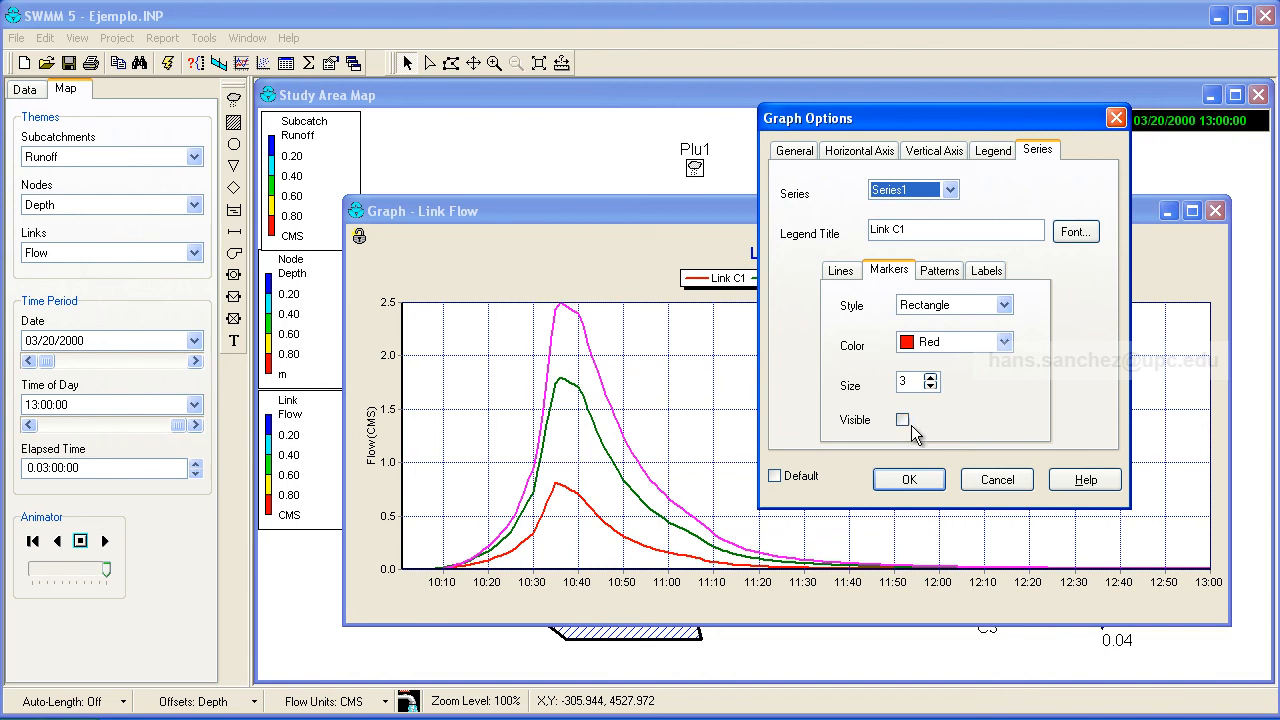
left_click(986, 268)
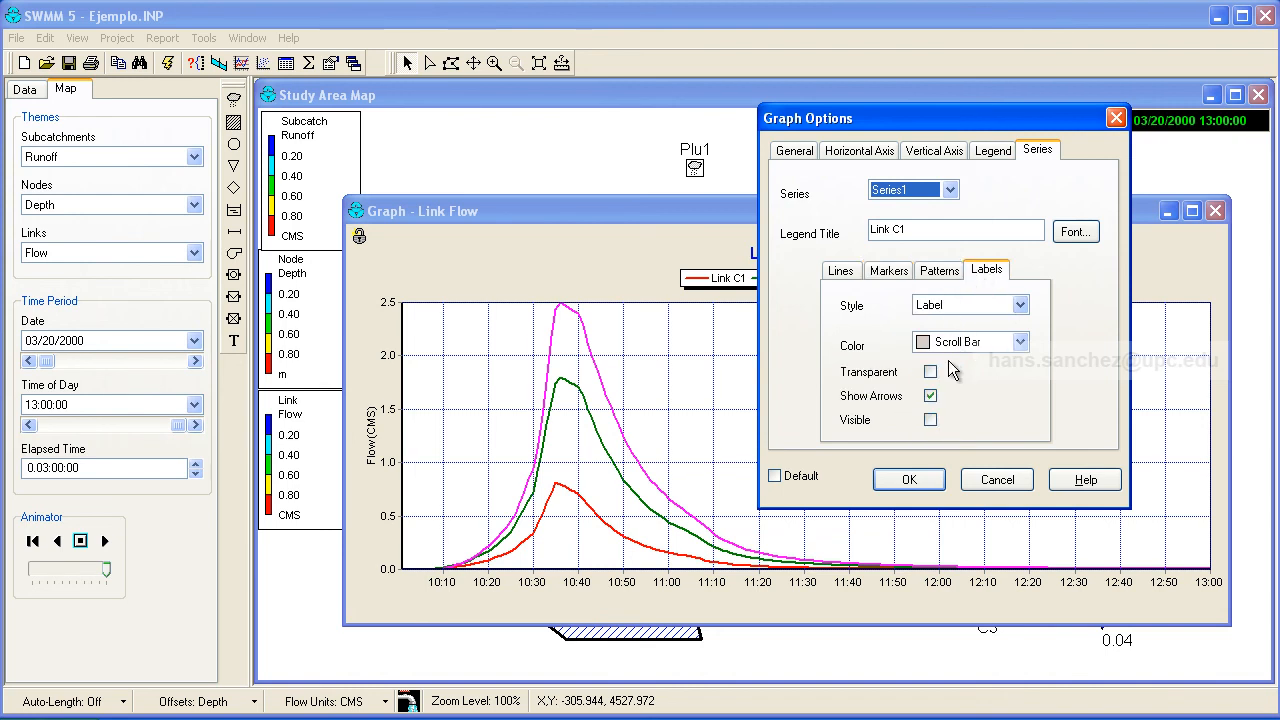
left_click(930, 420)
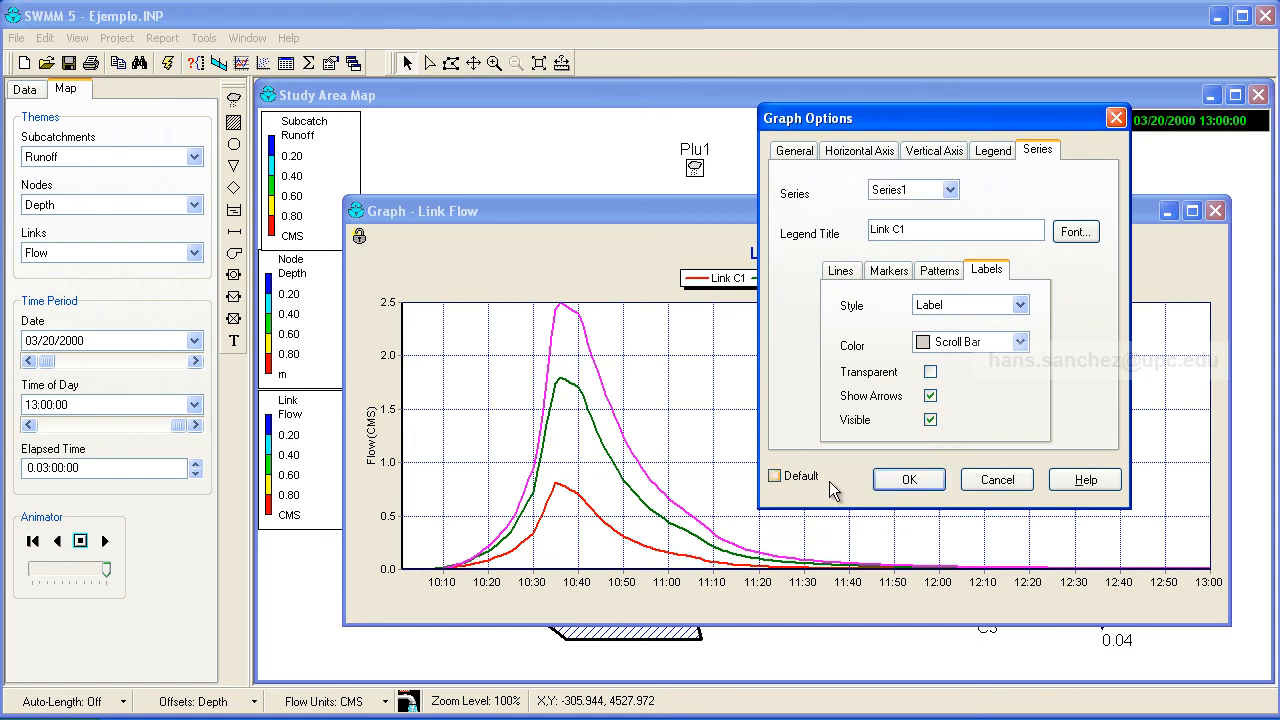
left_click(900, 482)
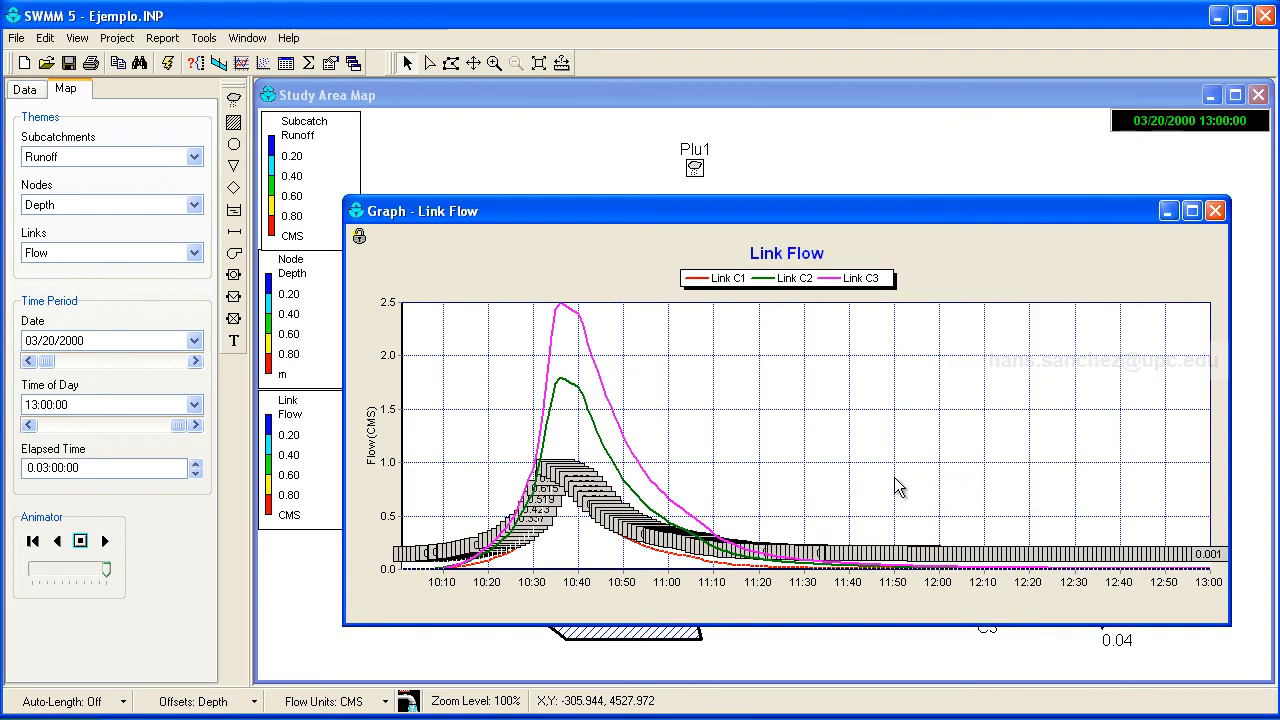
left_click(1215, 210)
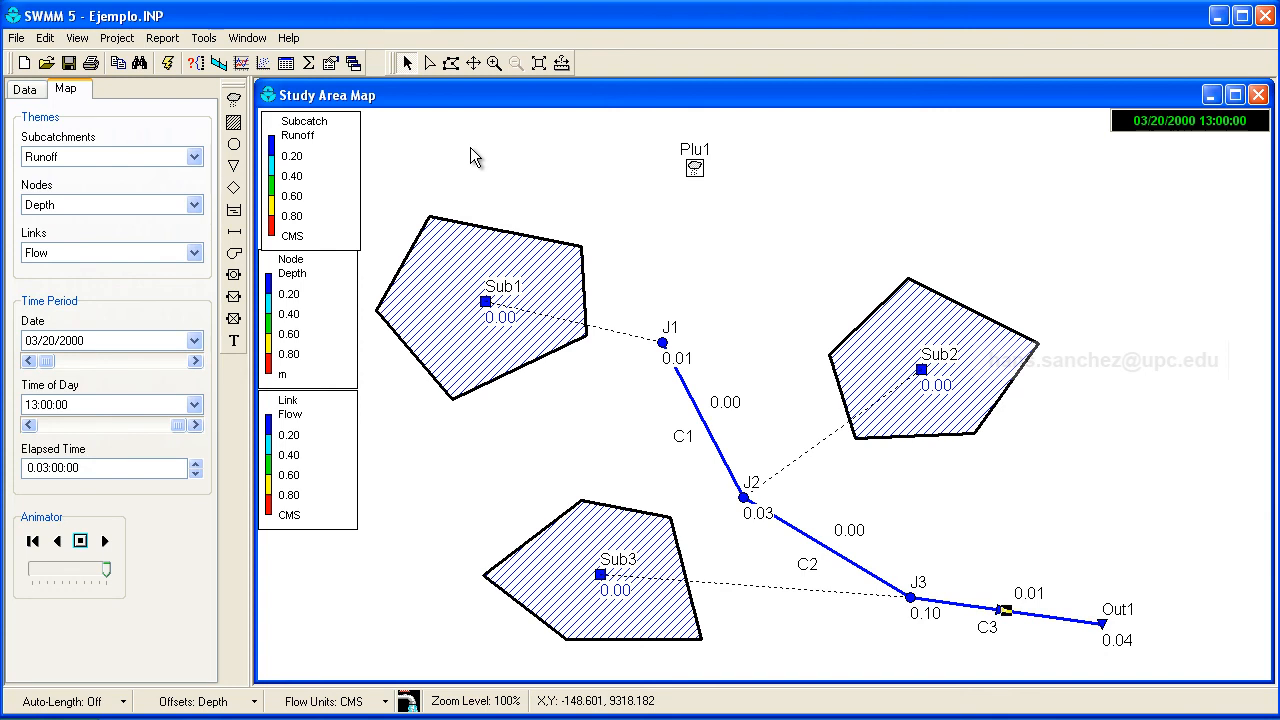
Step: Start a scatter plot with the Depth of node J1 as the X-variable
left_click(263, 65)
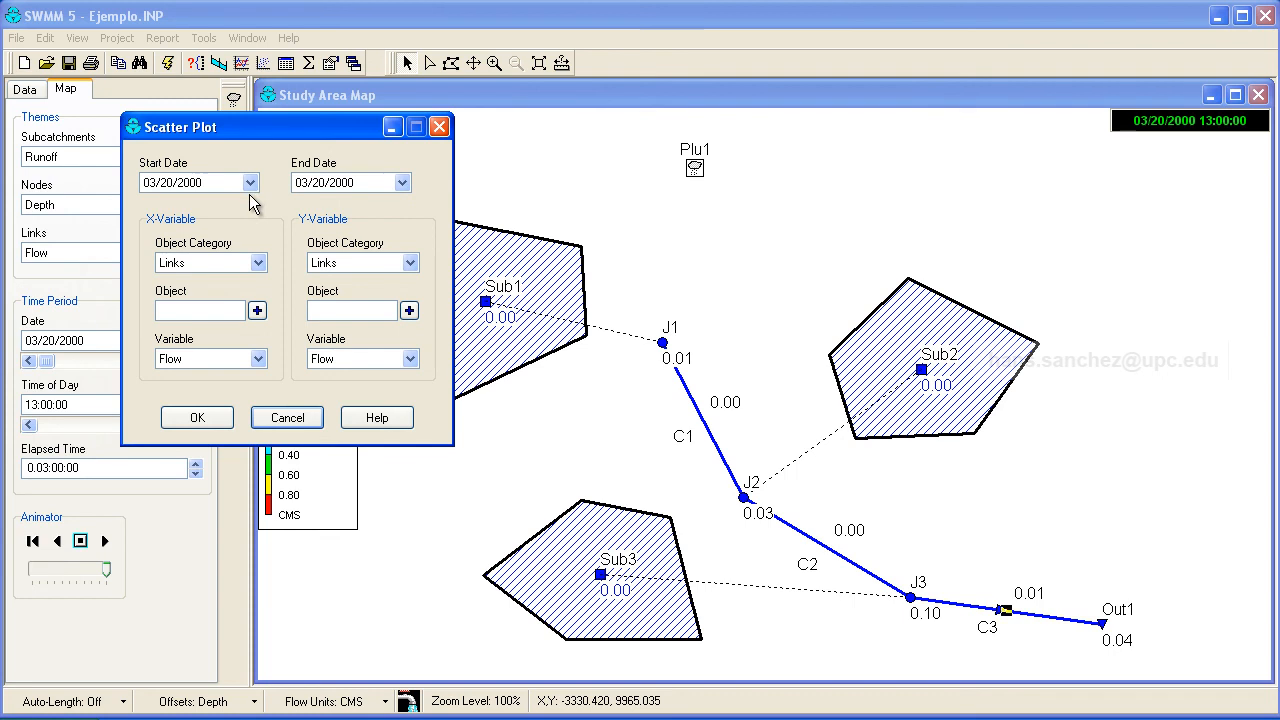
left_click(258, 263)
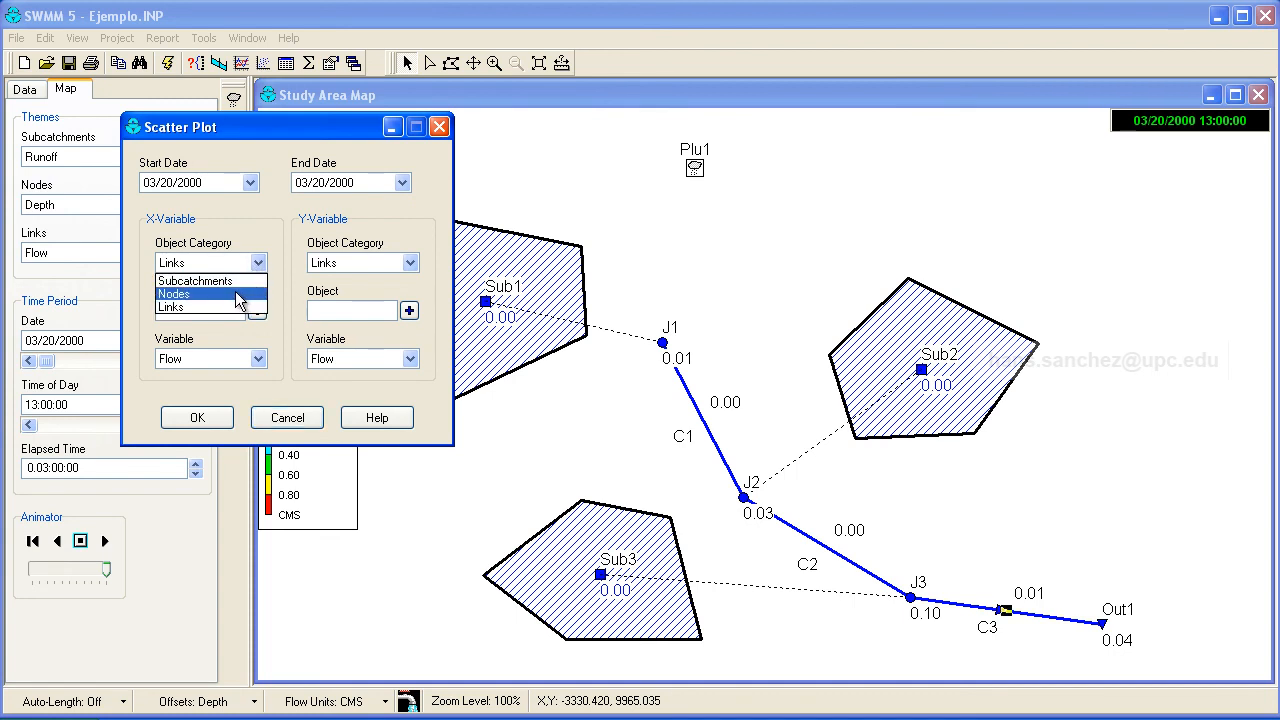
left_click(238, 296)
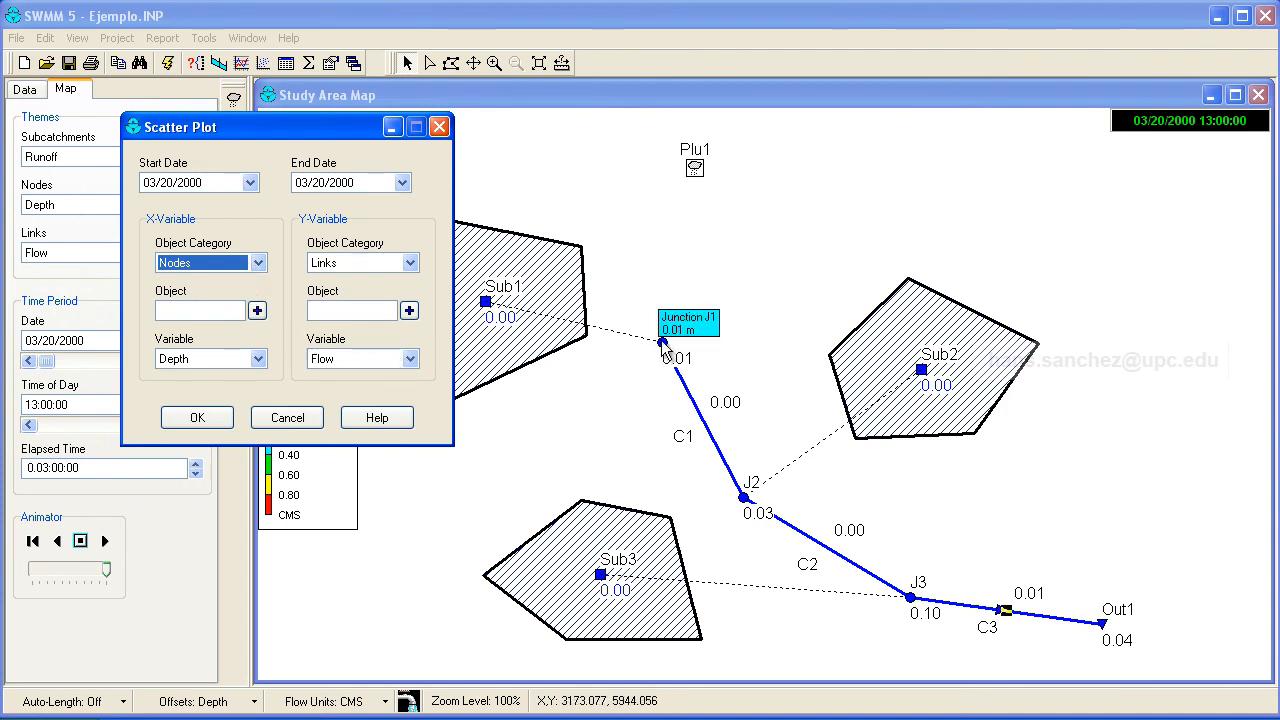
left_click(662, 343)
left_click(257, 311)
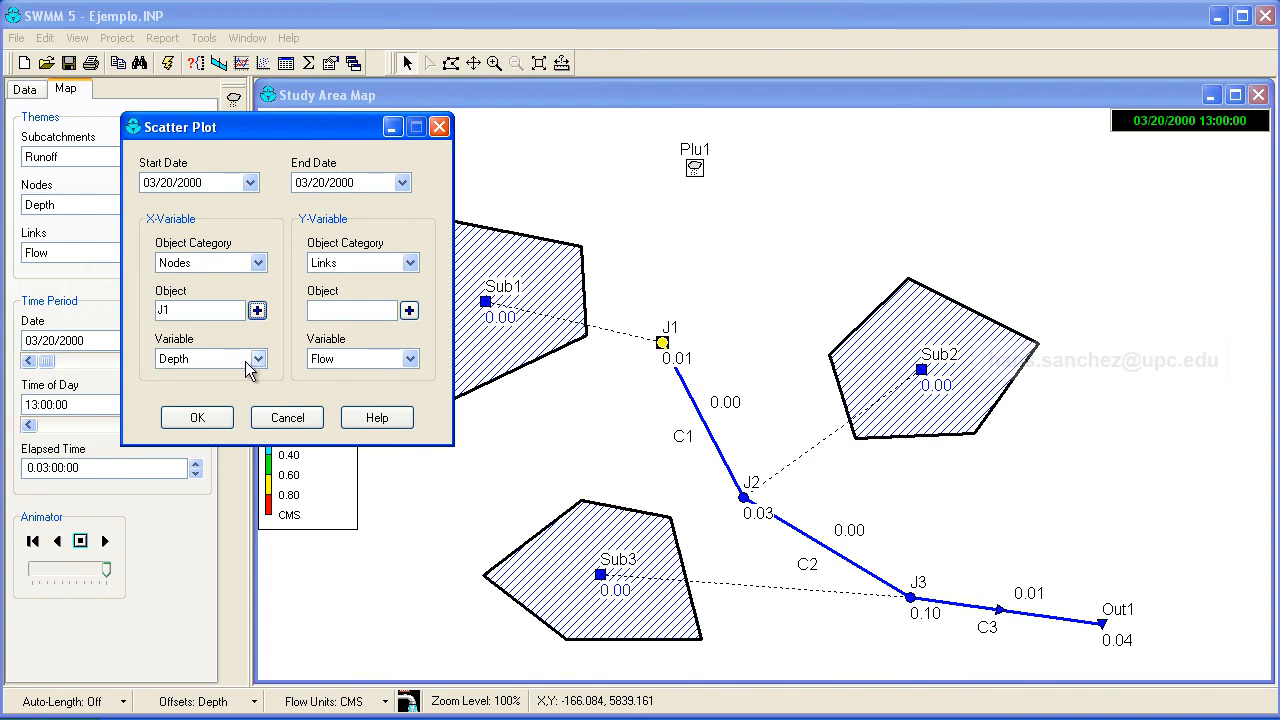
Step: Set the Flow of link C1 as the Y-variable and generate the scatter plot
left_click(410, 263)
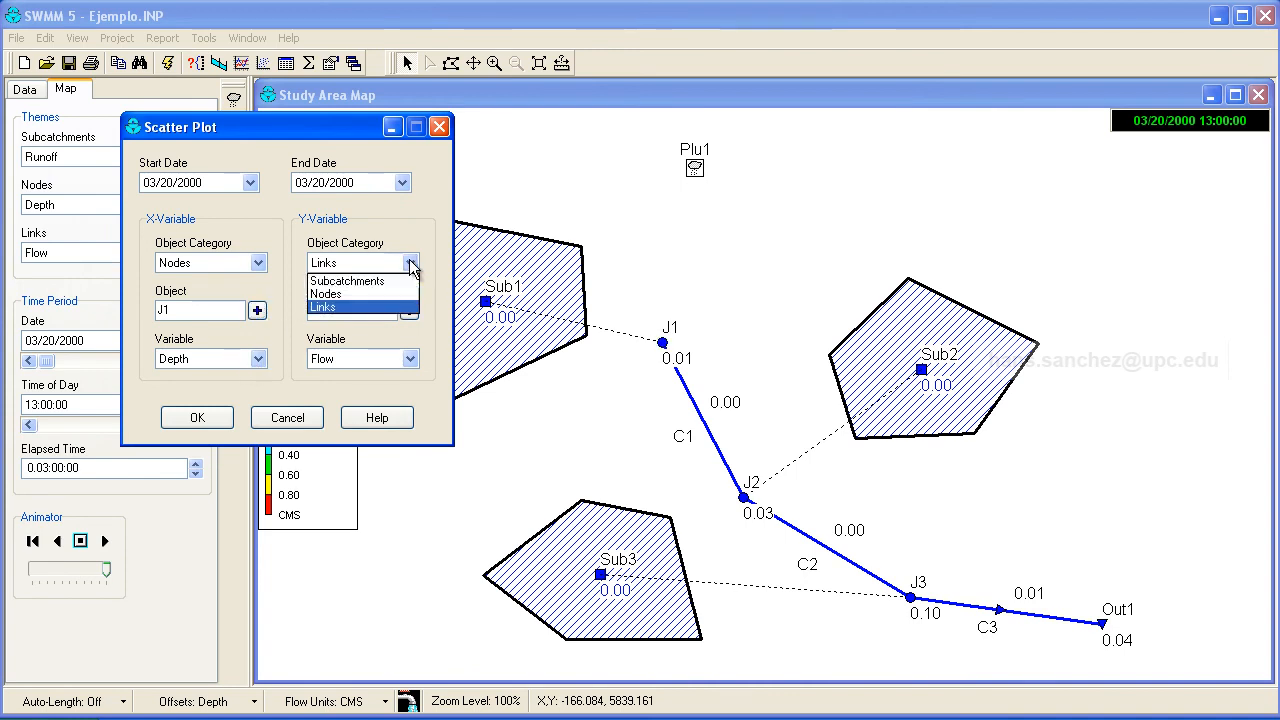
left_click(360, 306)
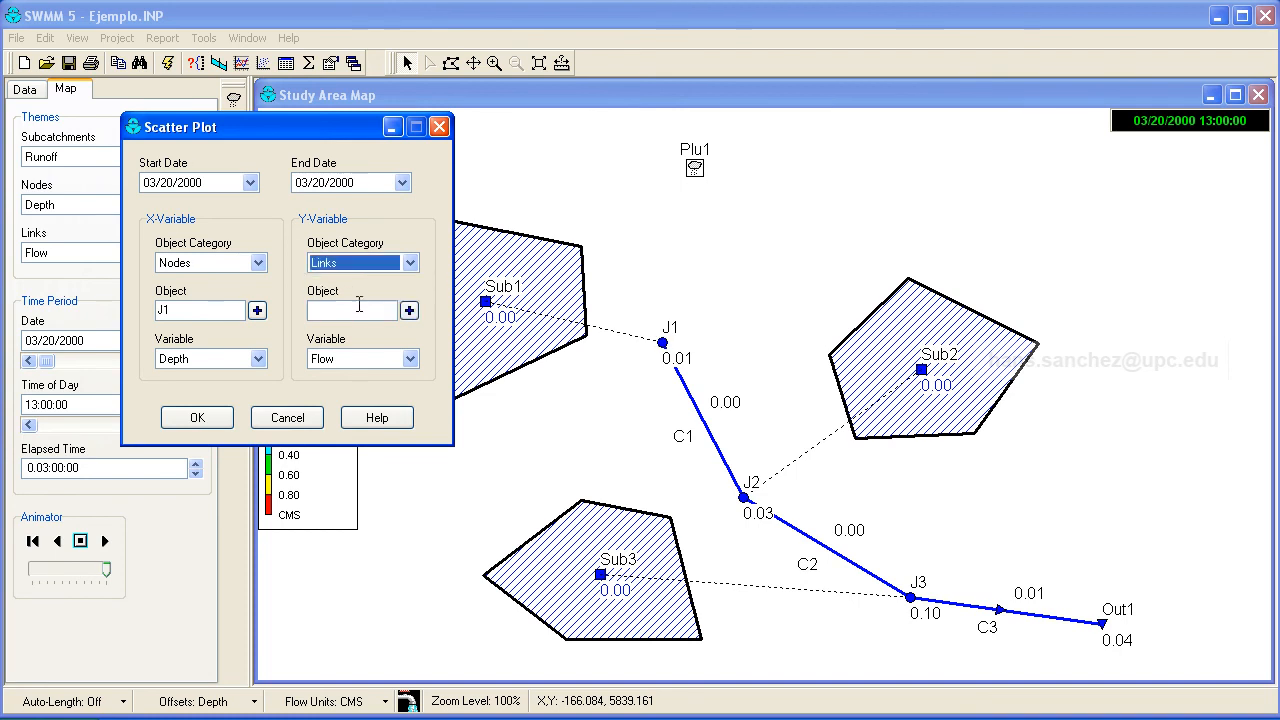
left_click(704, 423)
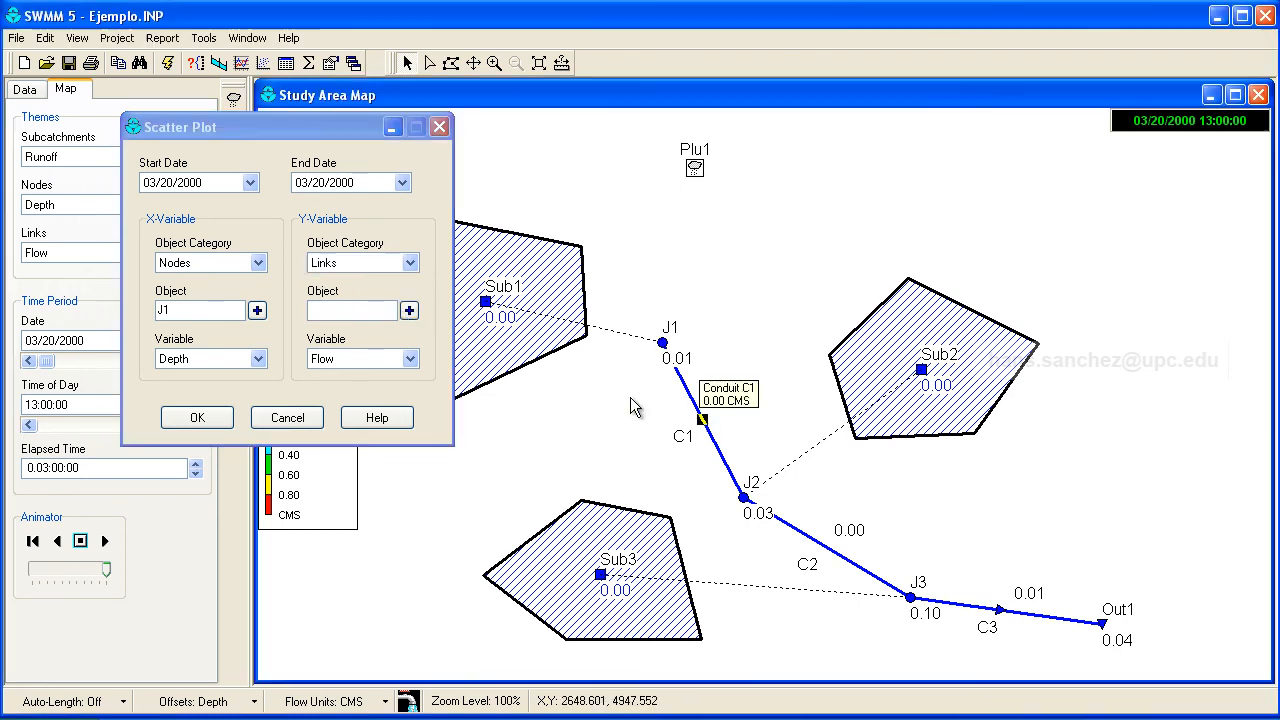
left_click(409, 311)
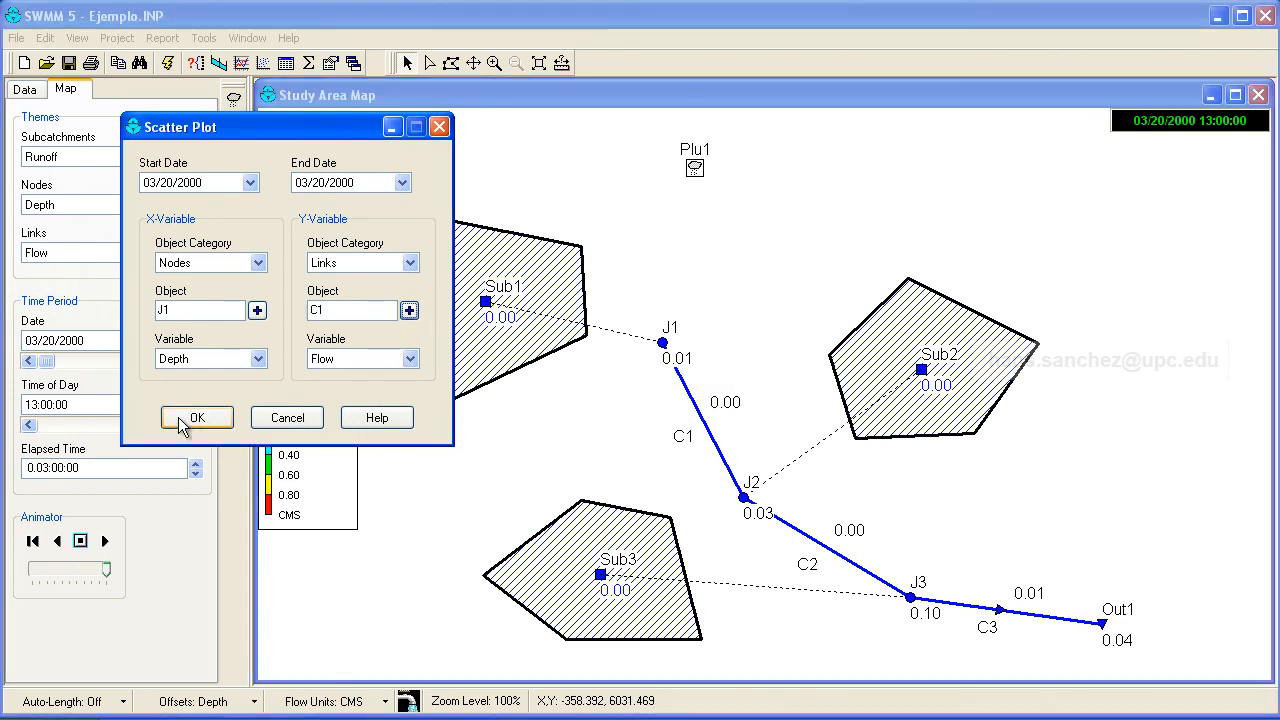
left_click(184, 419)
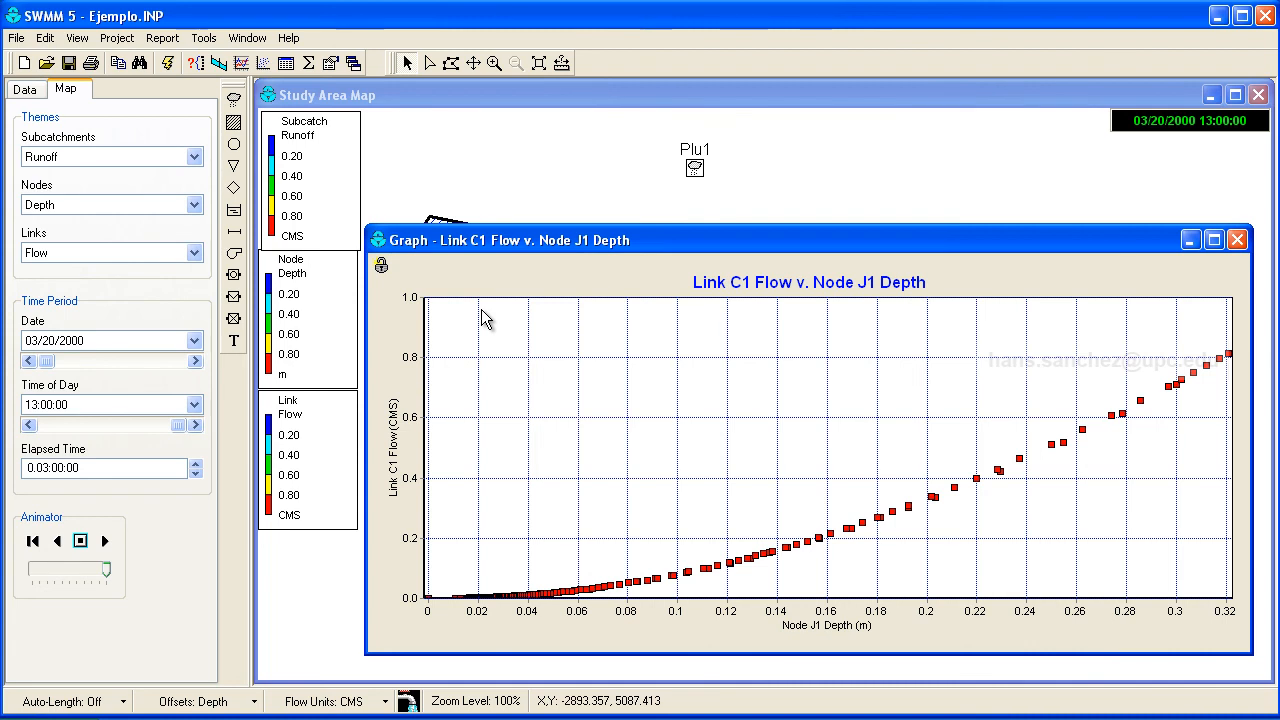
Step: Review the scatter plot's general, axis and series options and close the graph
double_click(483, 316)
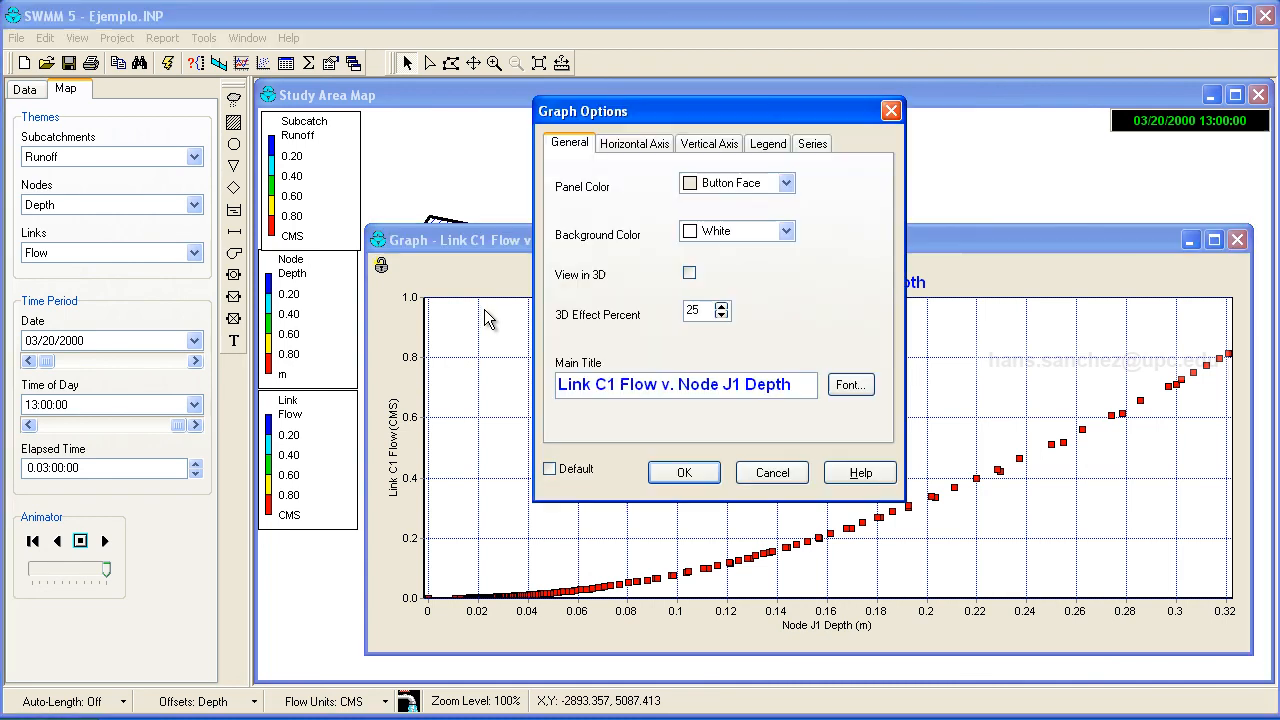
left_click(638, 146)
left_click(707, 146)
left_click(812, 144)
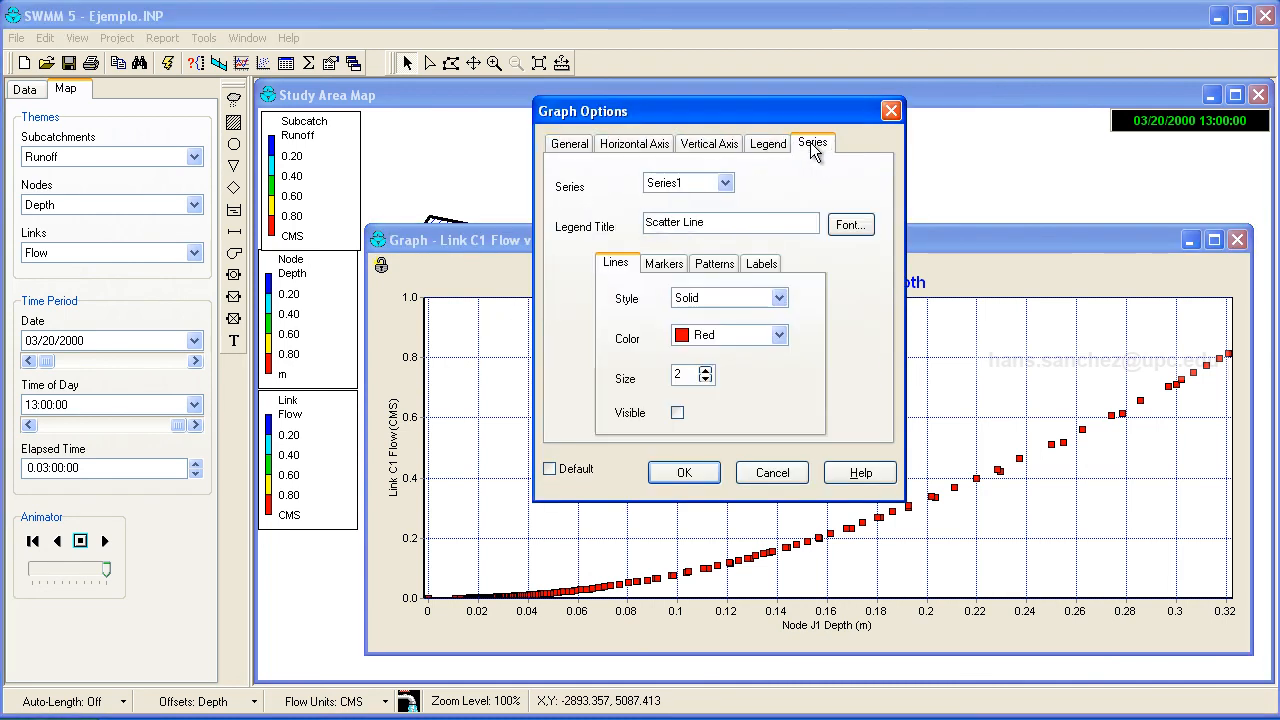
left_click(678, 474)
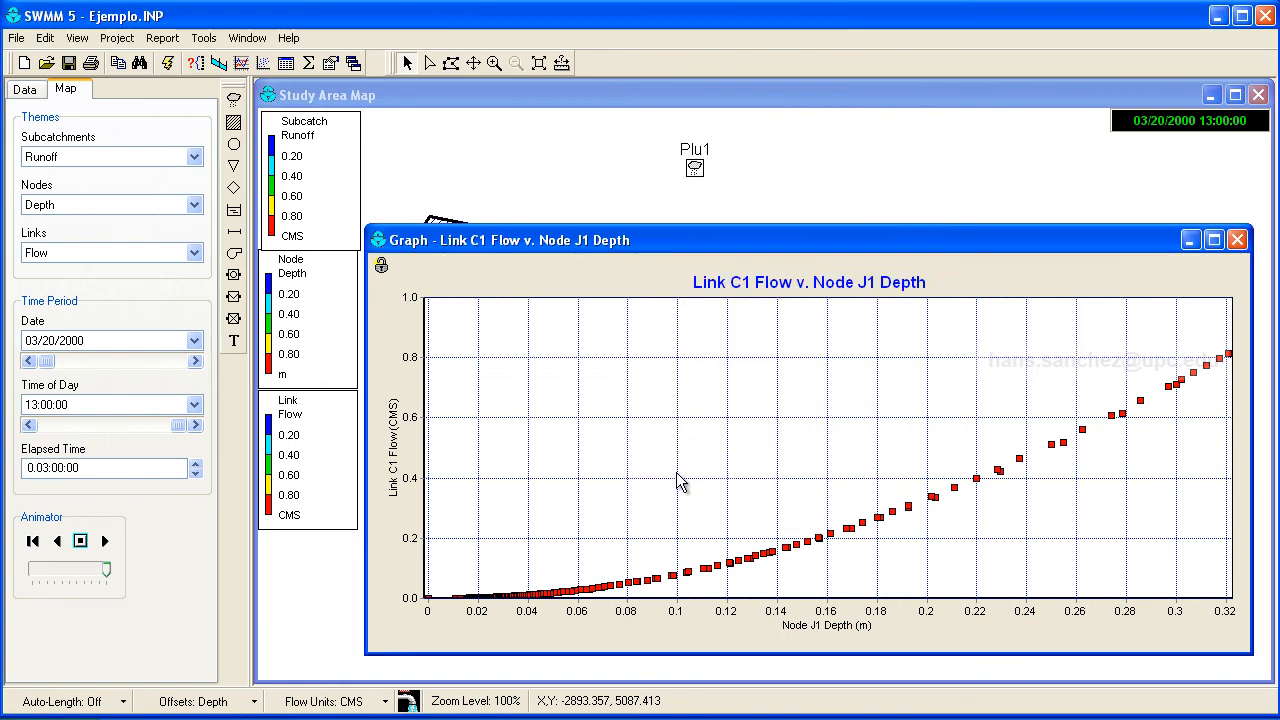
left_click(1237, 240)
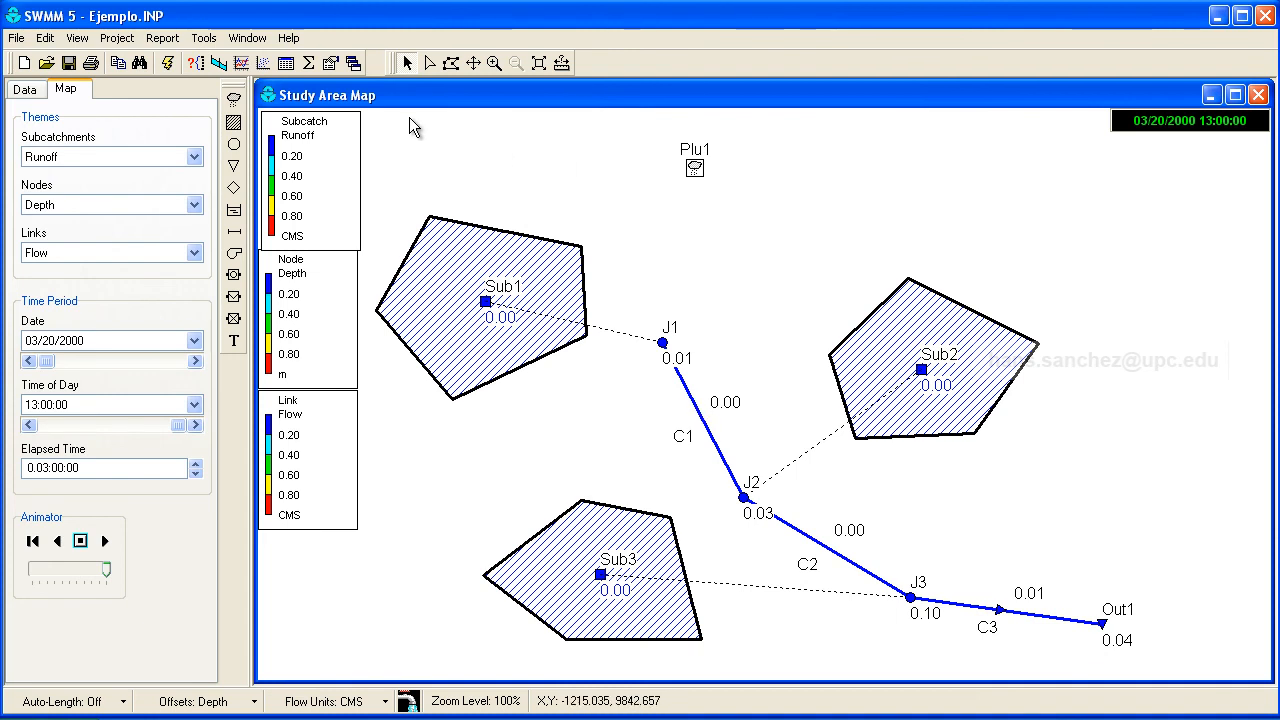
Step: Start a table by object for Subcatchments with the variables Precipitation, Losses and Runoff
left_click(287, 66)
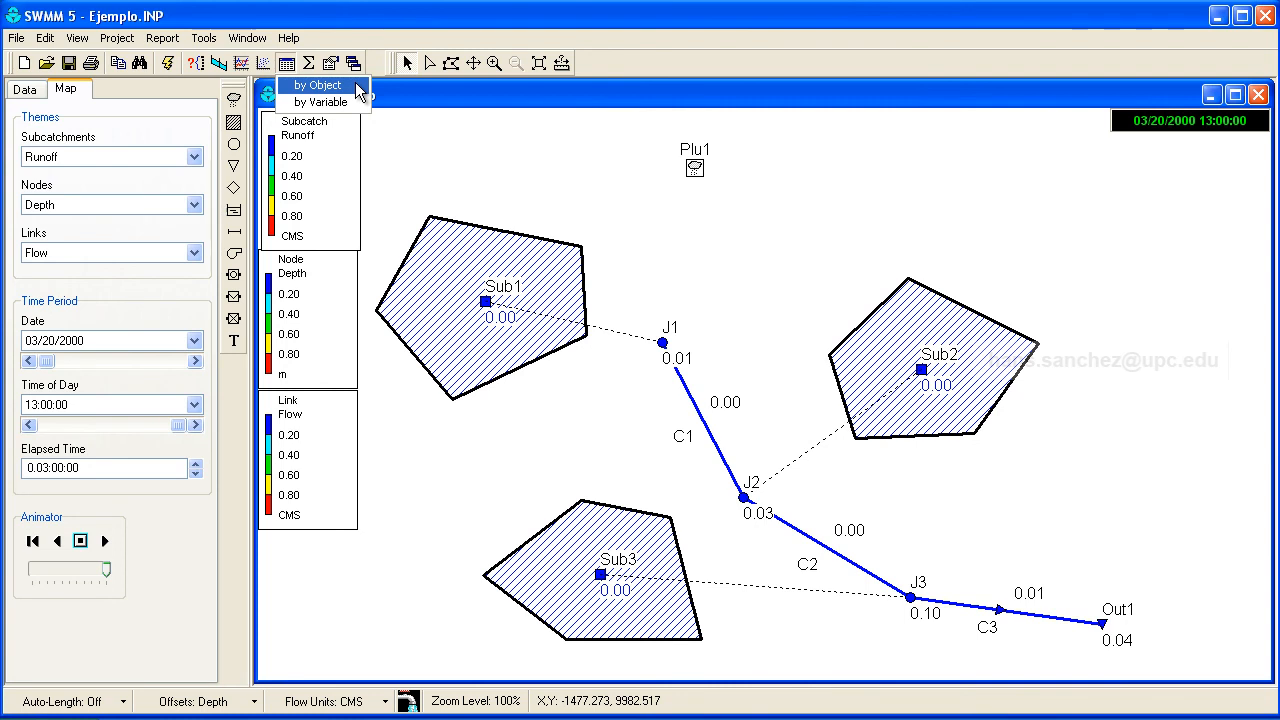
left_click(318, 85)
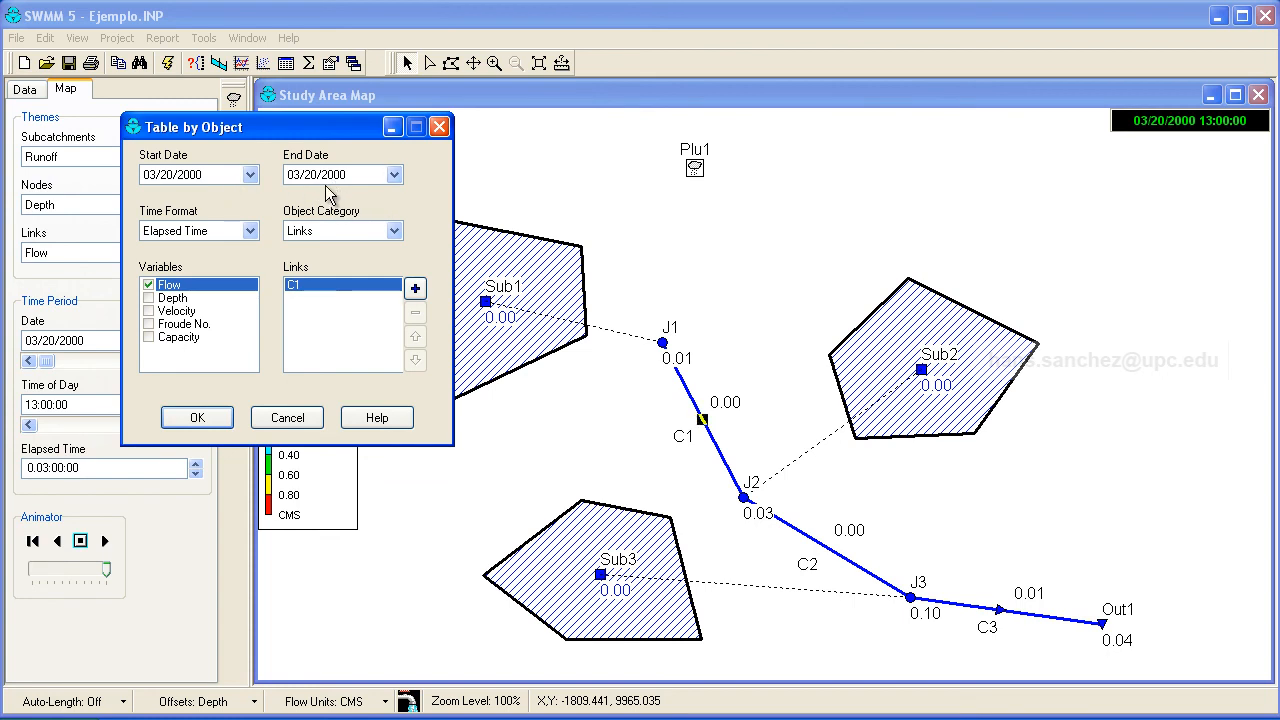
left_click(396, 236)
left_click(350, 249)
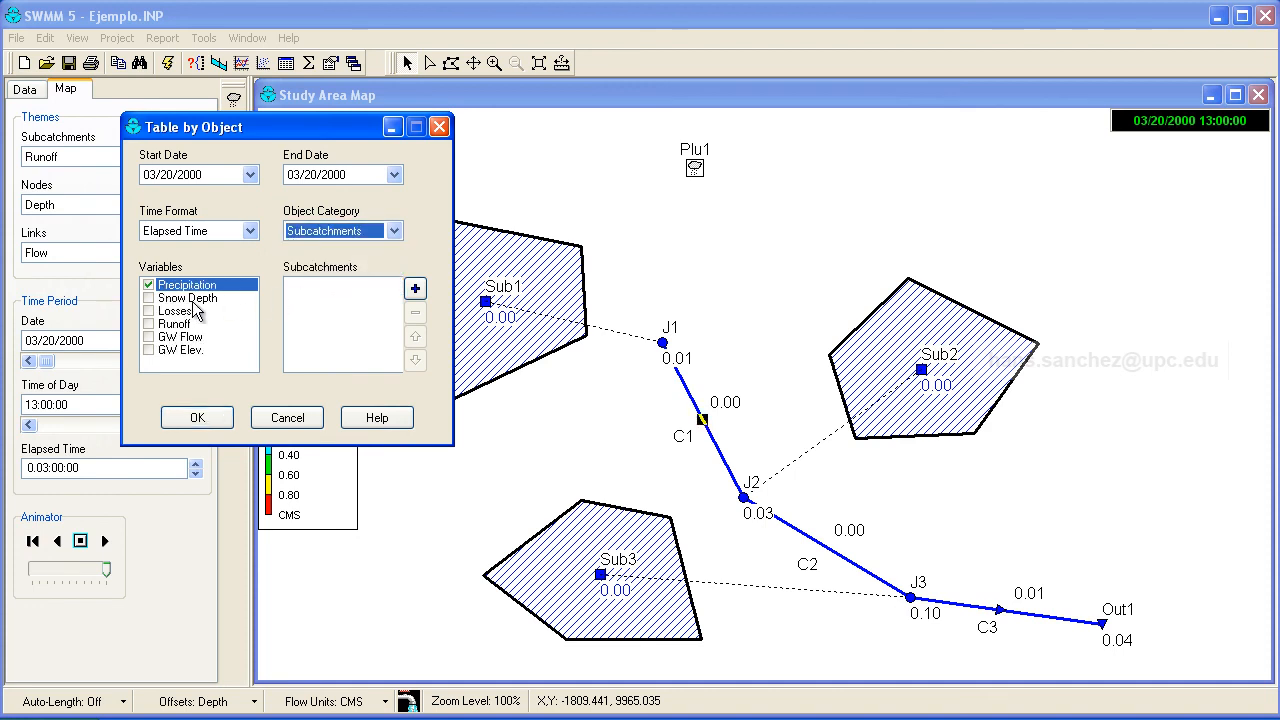
left_click(149, 311)
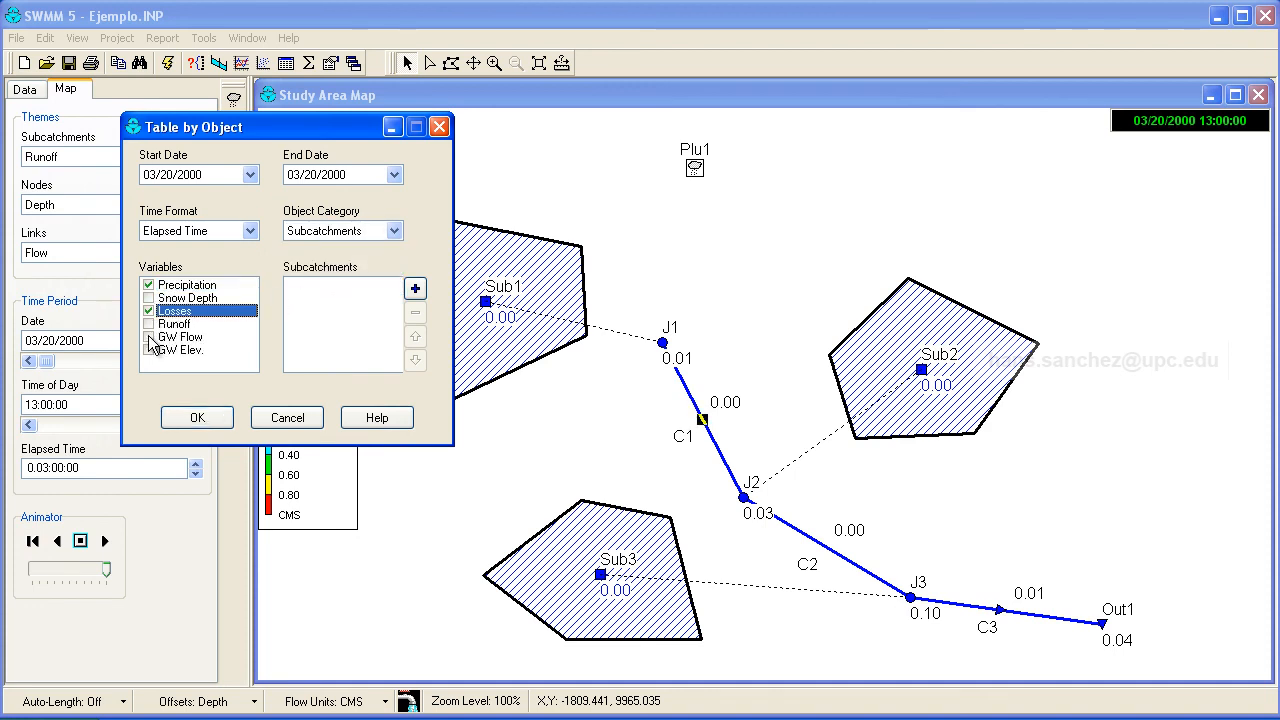
left_click(149, 324)
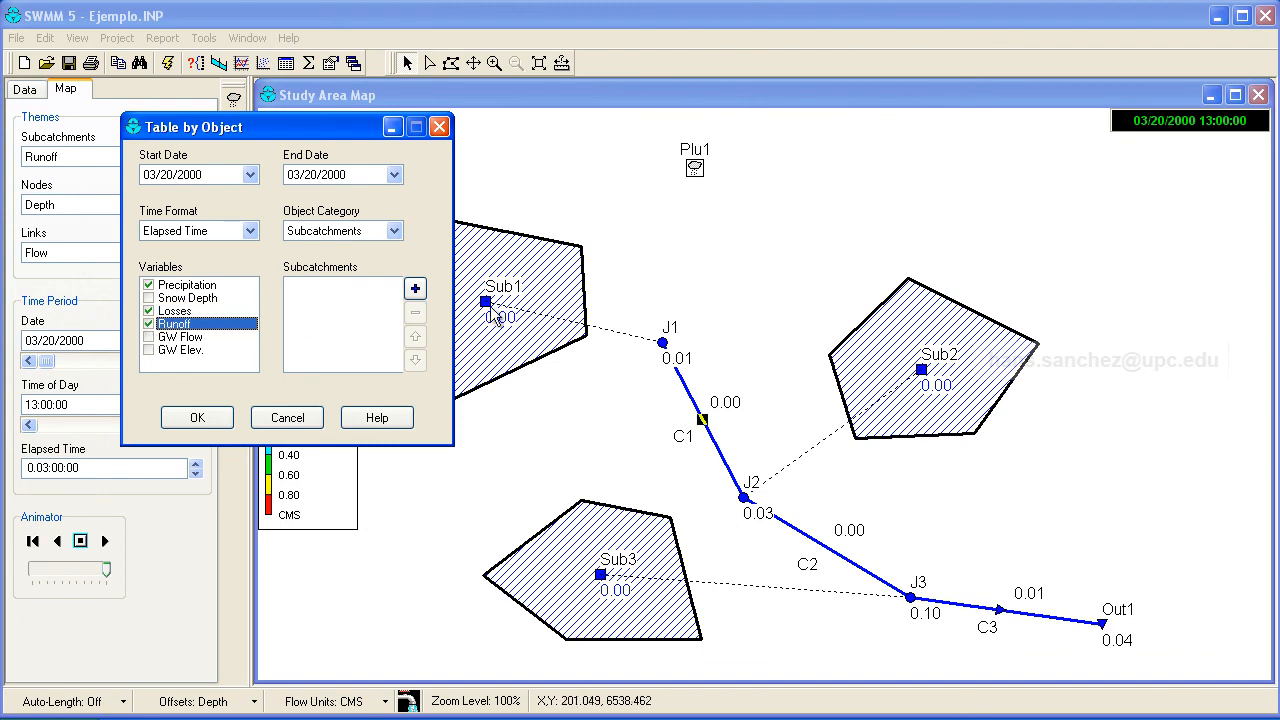
Step: Add subcatchment Sub1 from the map, generate its results table, view it over the map and close it
left_click(475, 306)
left_click(416, 290)
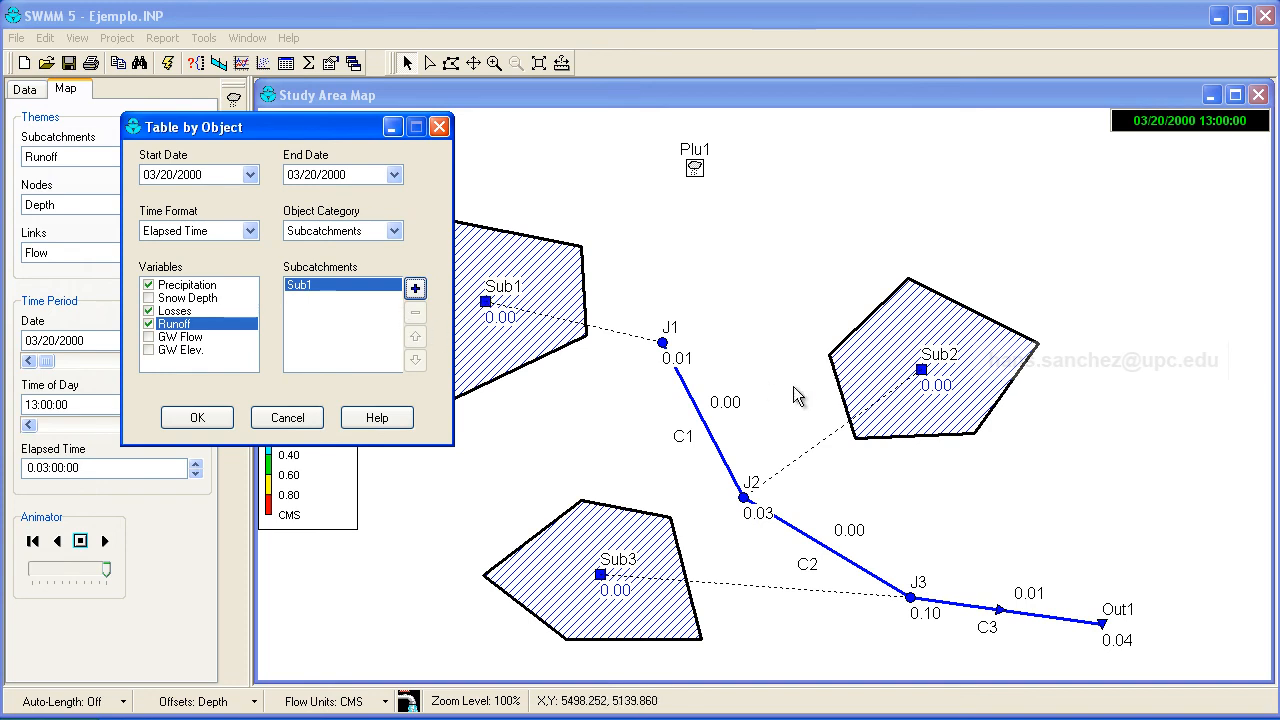
left_click(201, 418)
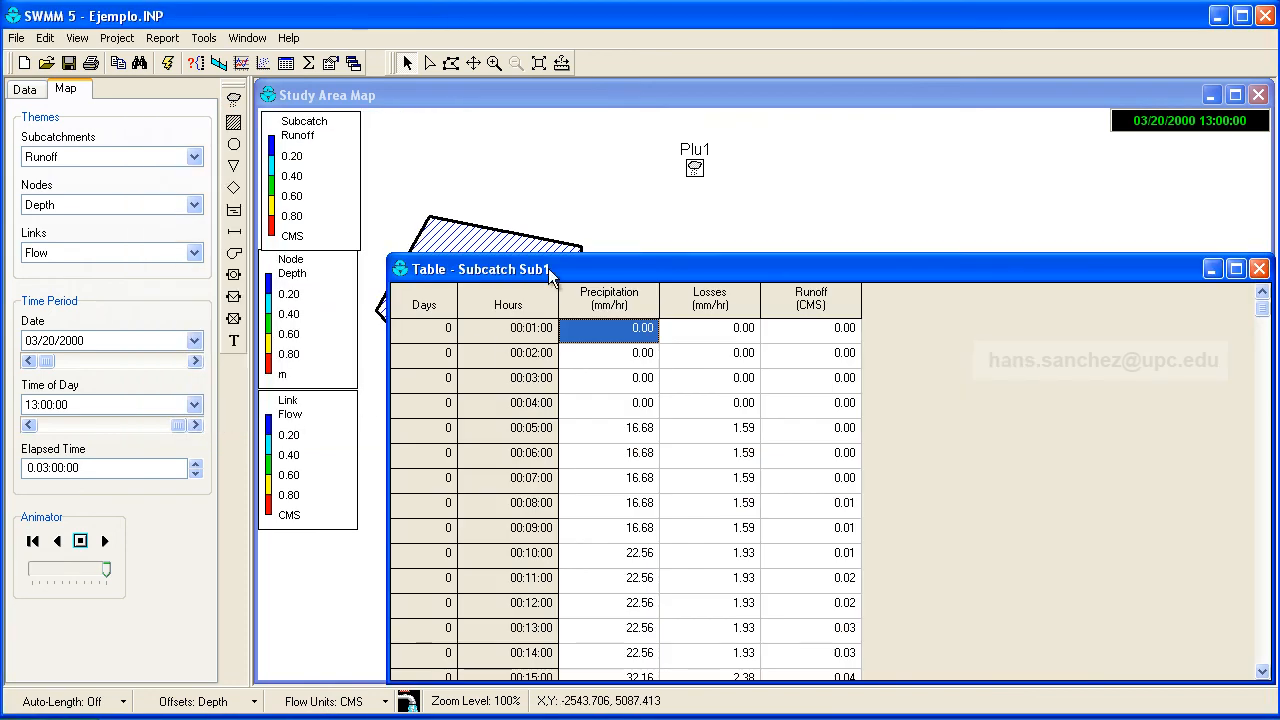
left_click_drag(548, 269, 466, 121)
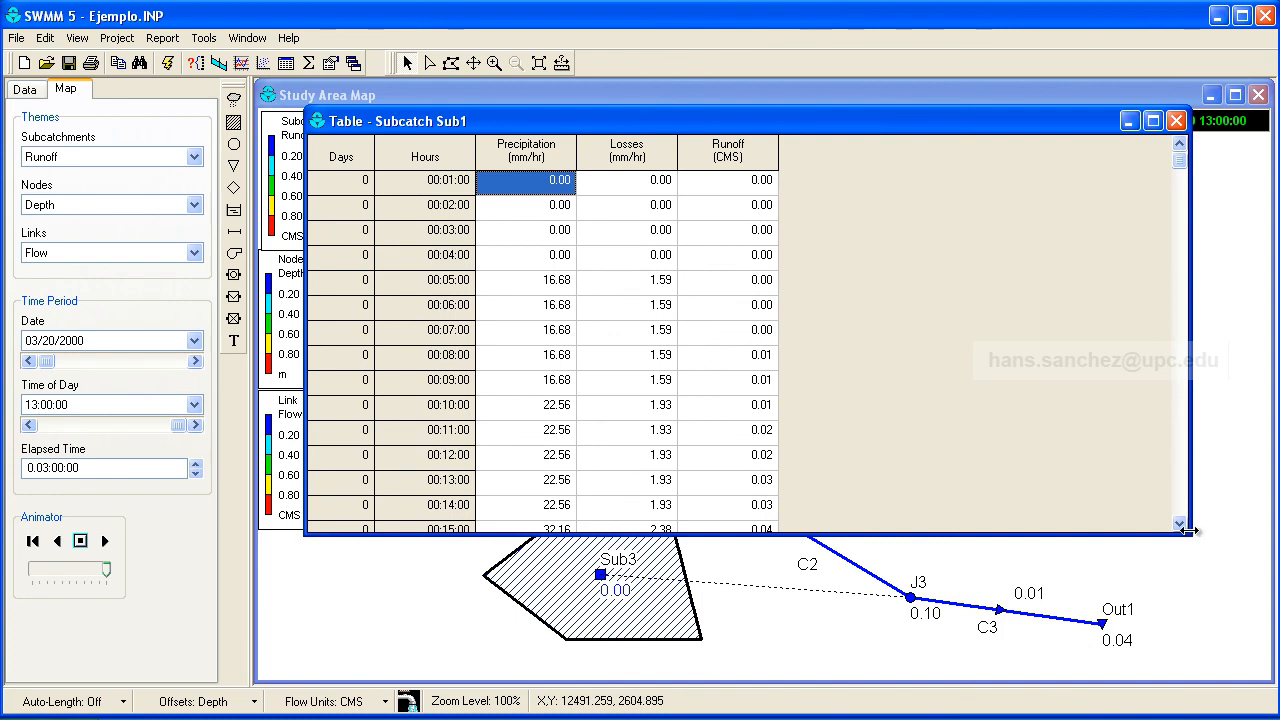
left_click(1176, 121)
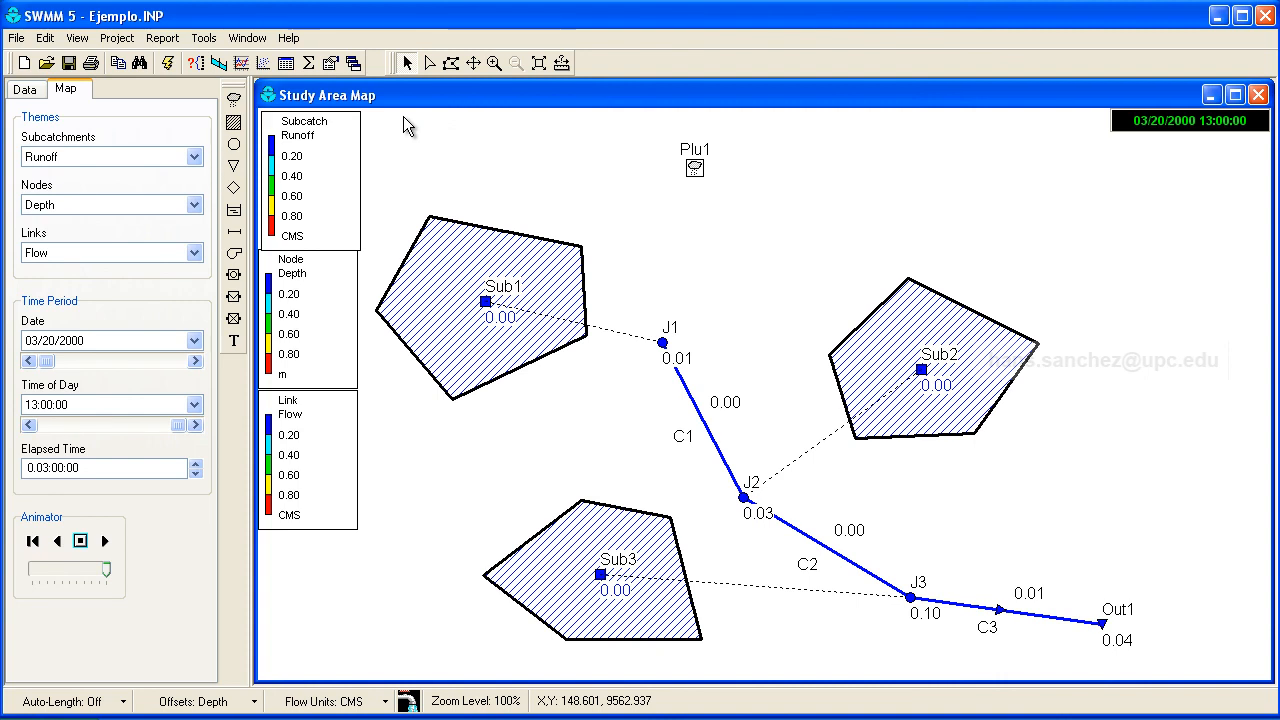
Step: Generate a table by variable showing Losses for subcatchments Sub1, Sub2 and Sub3 in elapsed time
left_click(286, 63)
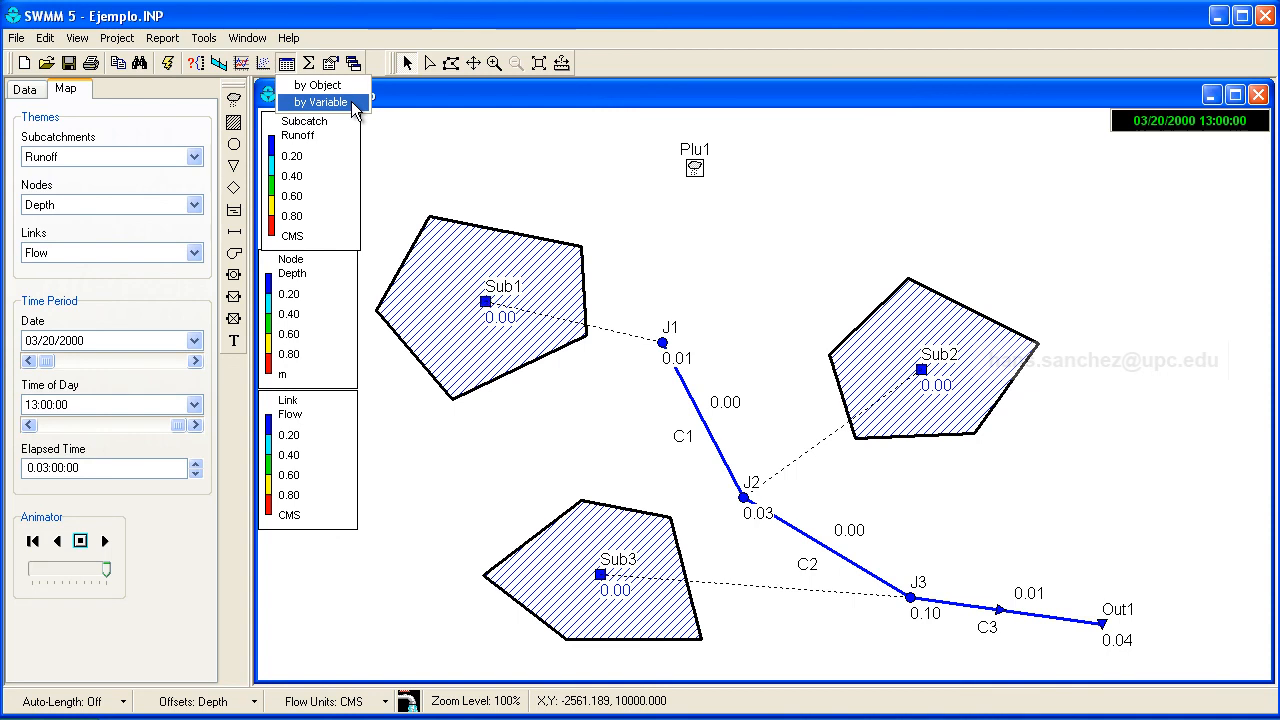
left_click(355, 104)
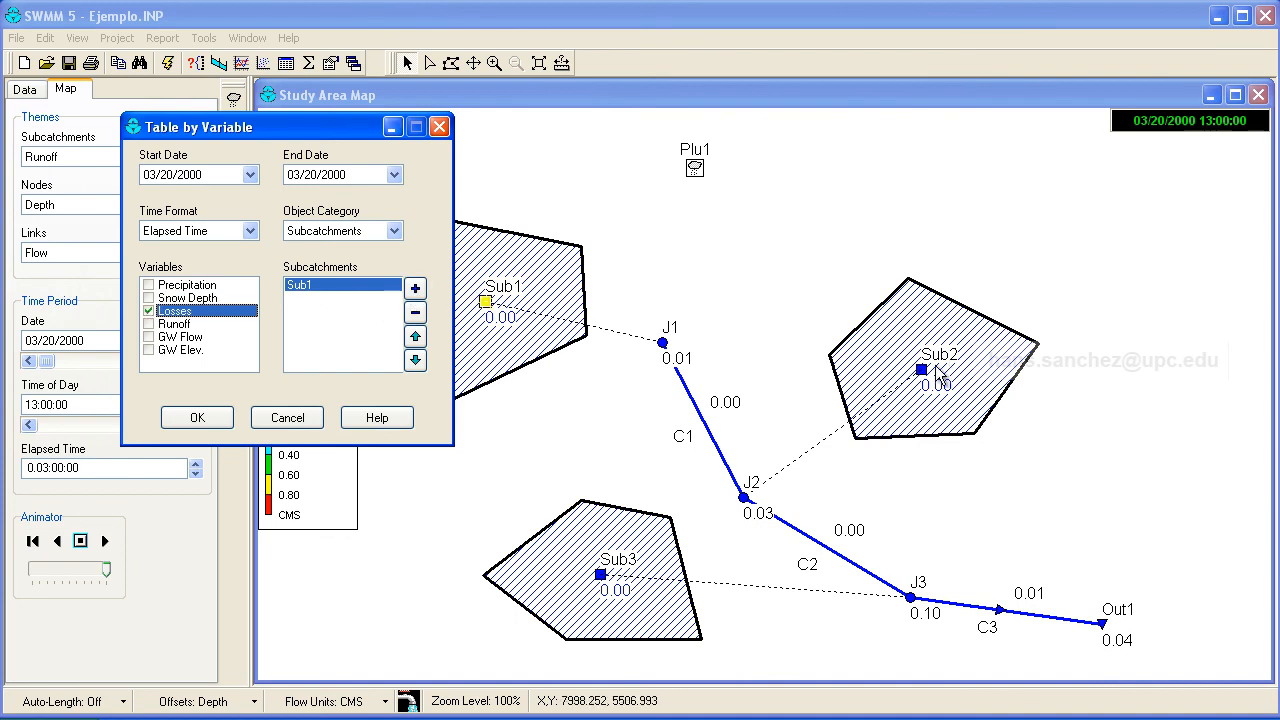
left_click(937, 365)
left_click(415, 288)
left_click(605, 587)
left_click(415, 288)
left_click(197, 417)
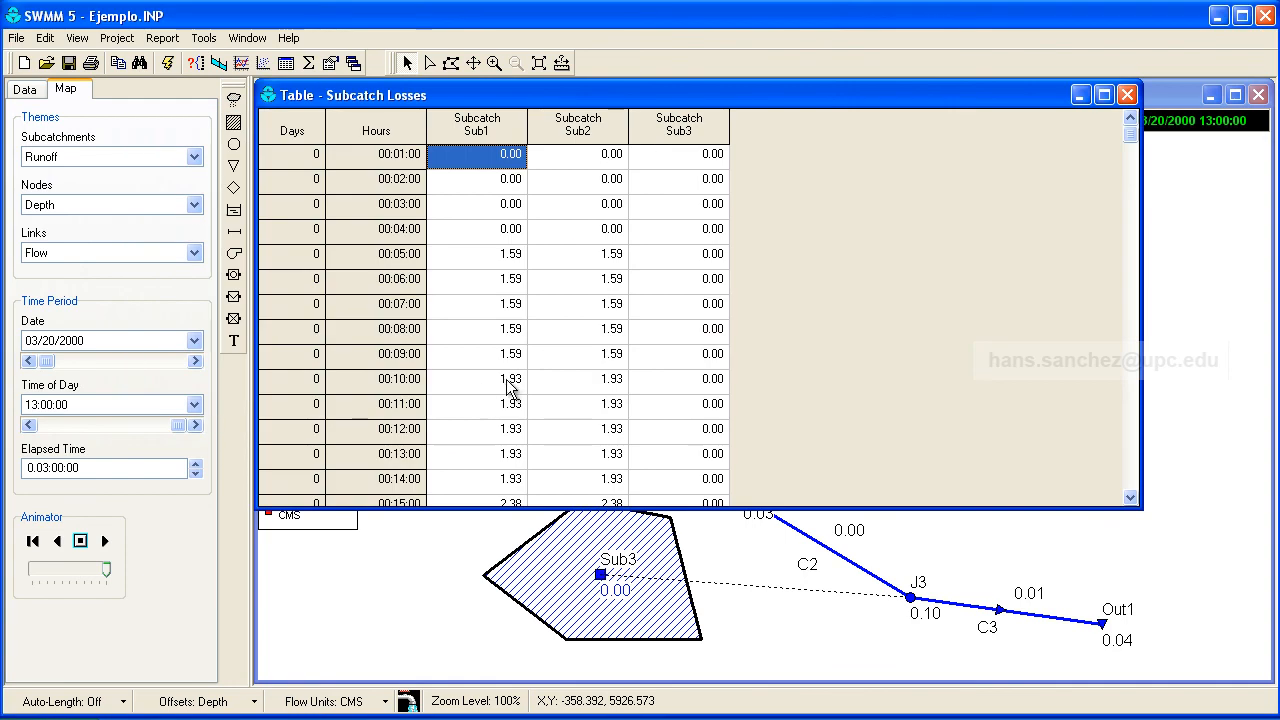
Step: Select the whole Losses table, followed by the individual columns of Sub1, Sub3 and Sub2
left_click(292, 133)
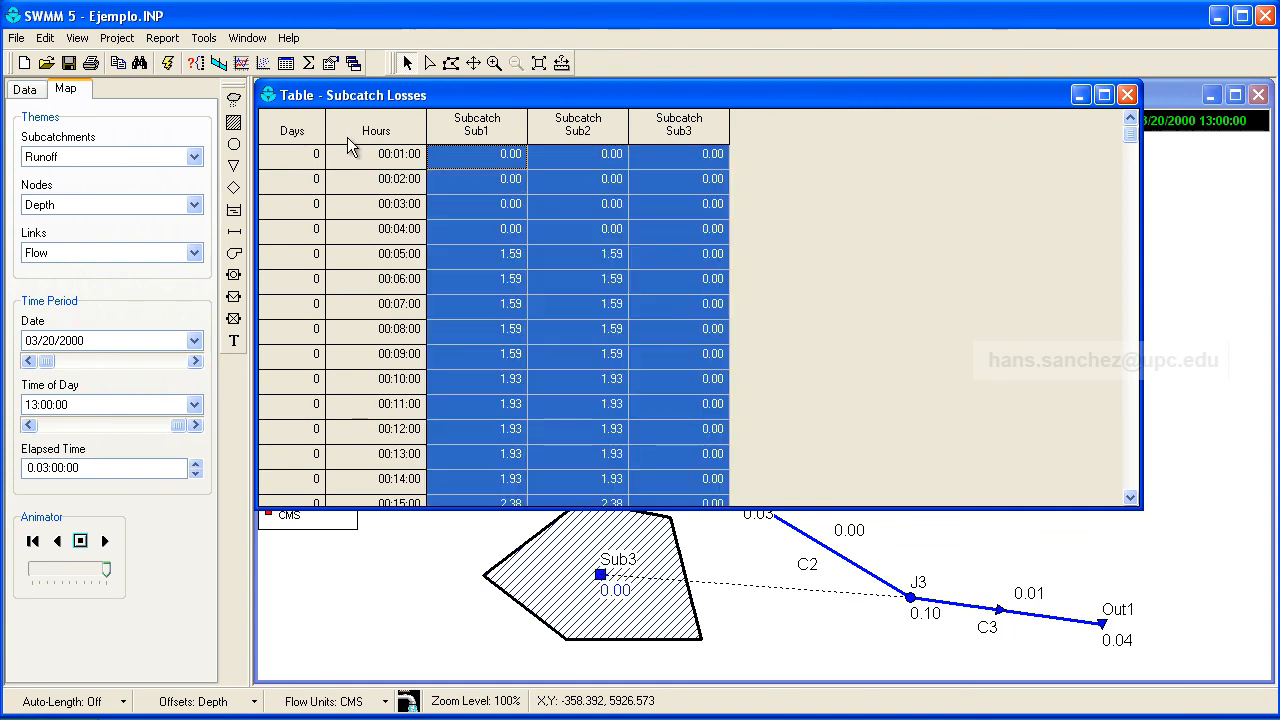
left_click(477, 131)
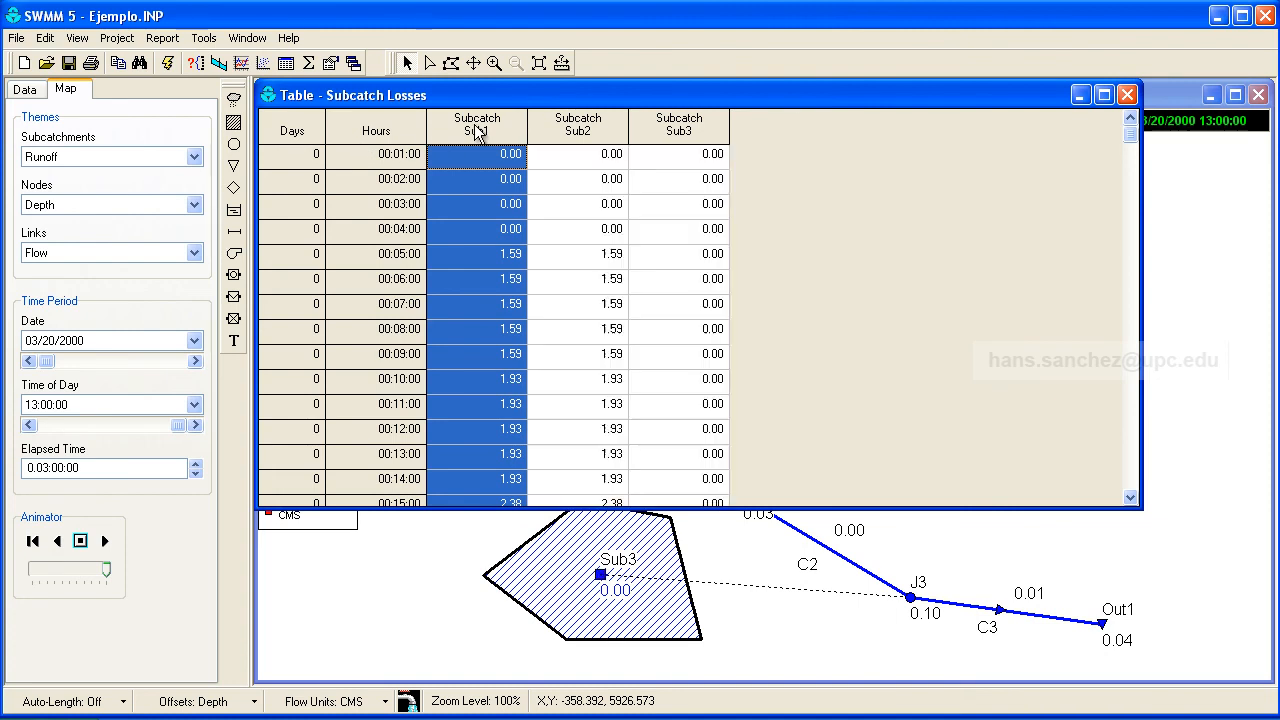
left_click(682, 133)
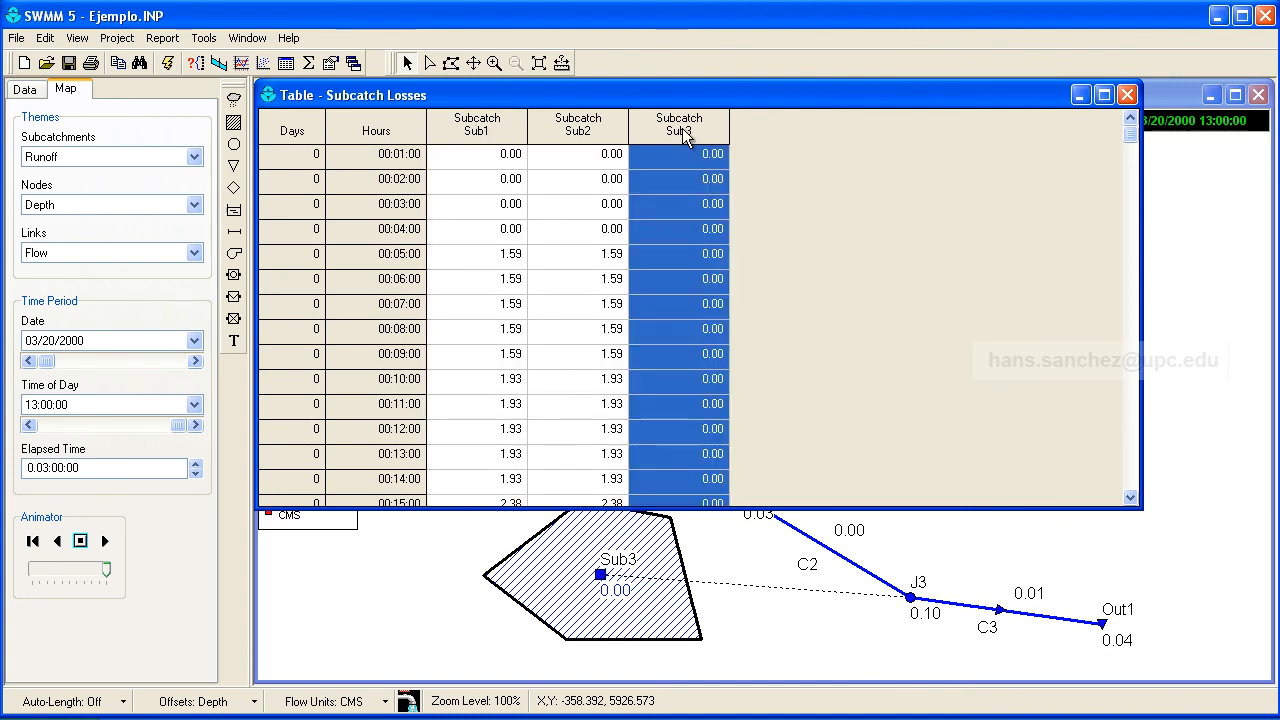
left_click(582, 131)
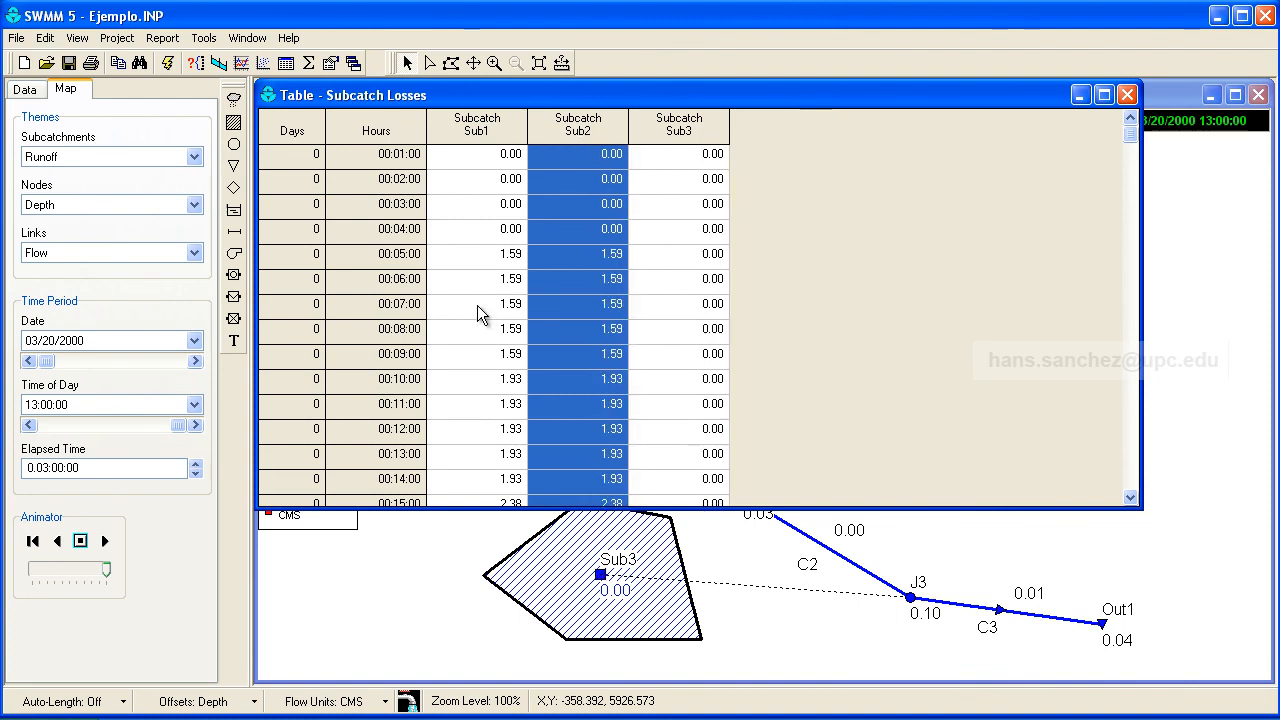
Step: Select the 00:07:00 to 00:14:00 rows, explore copying them to a text file without saving, and close the table
left_click_drag(477, 305, 685, 489)
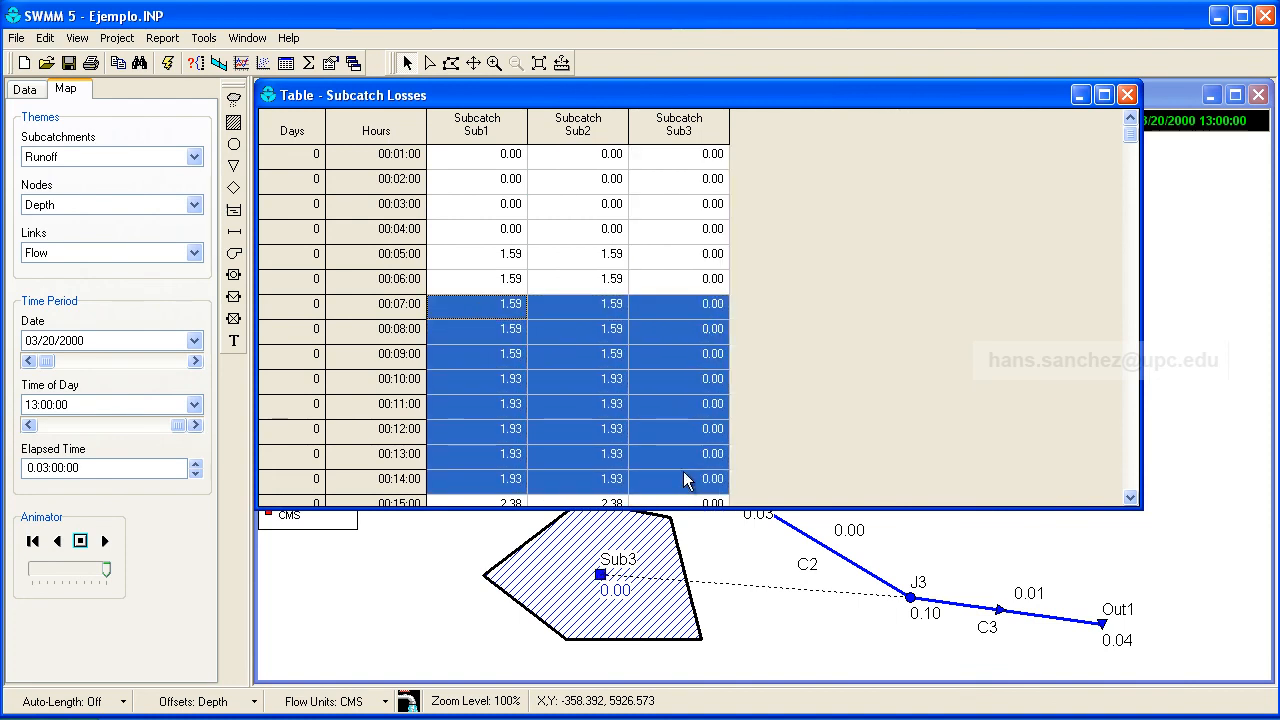
left_click(118, 64)
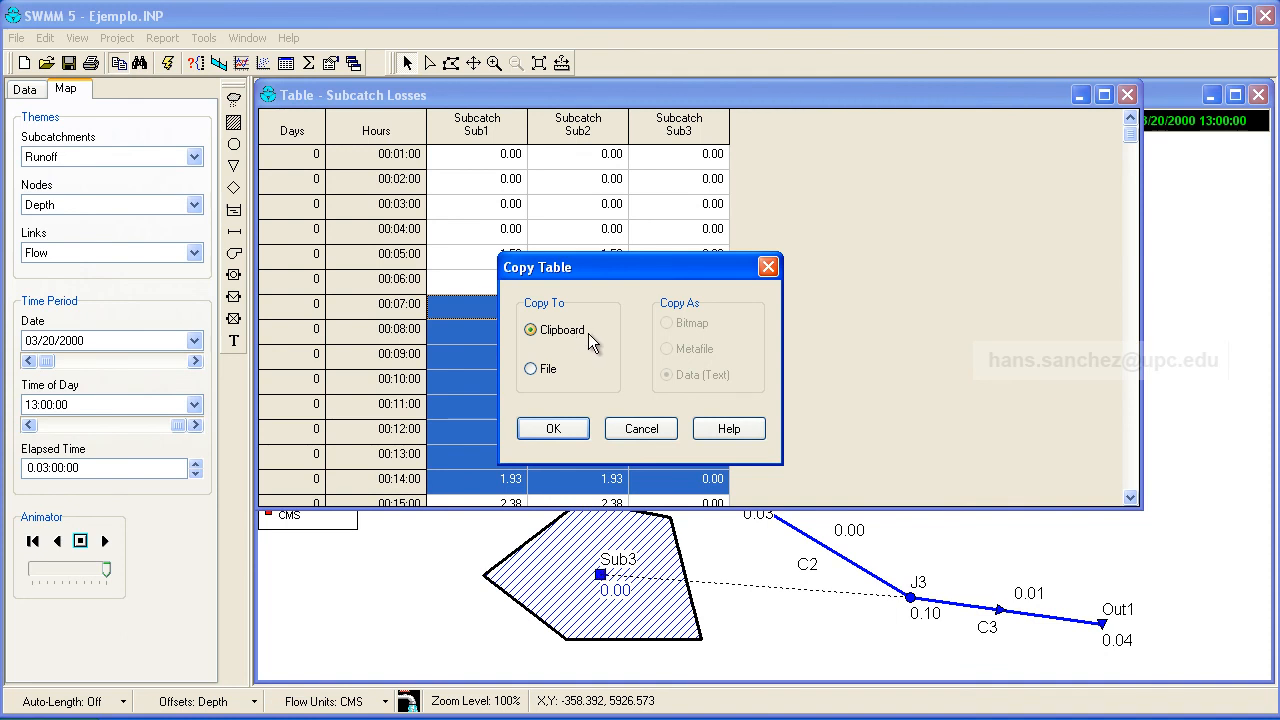
left_click(531, 369)
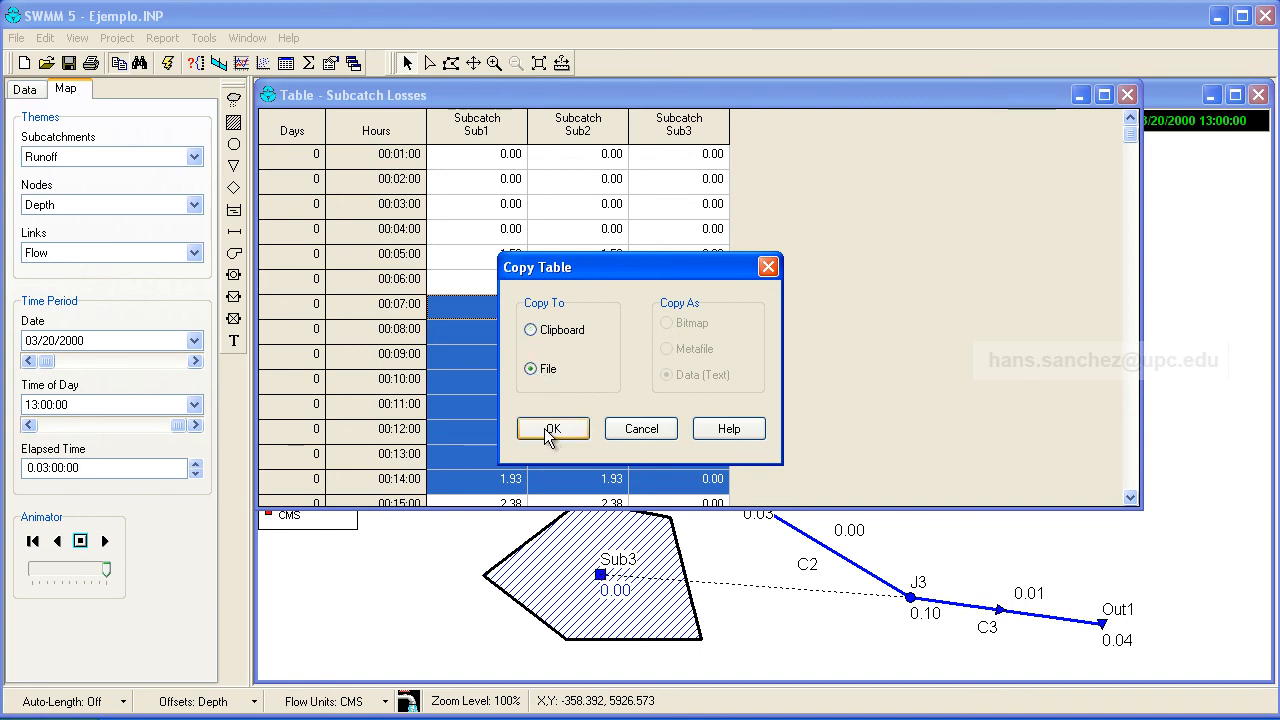
left_click(551, 429)
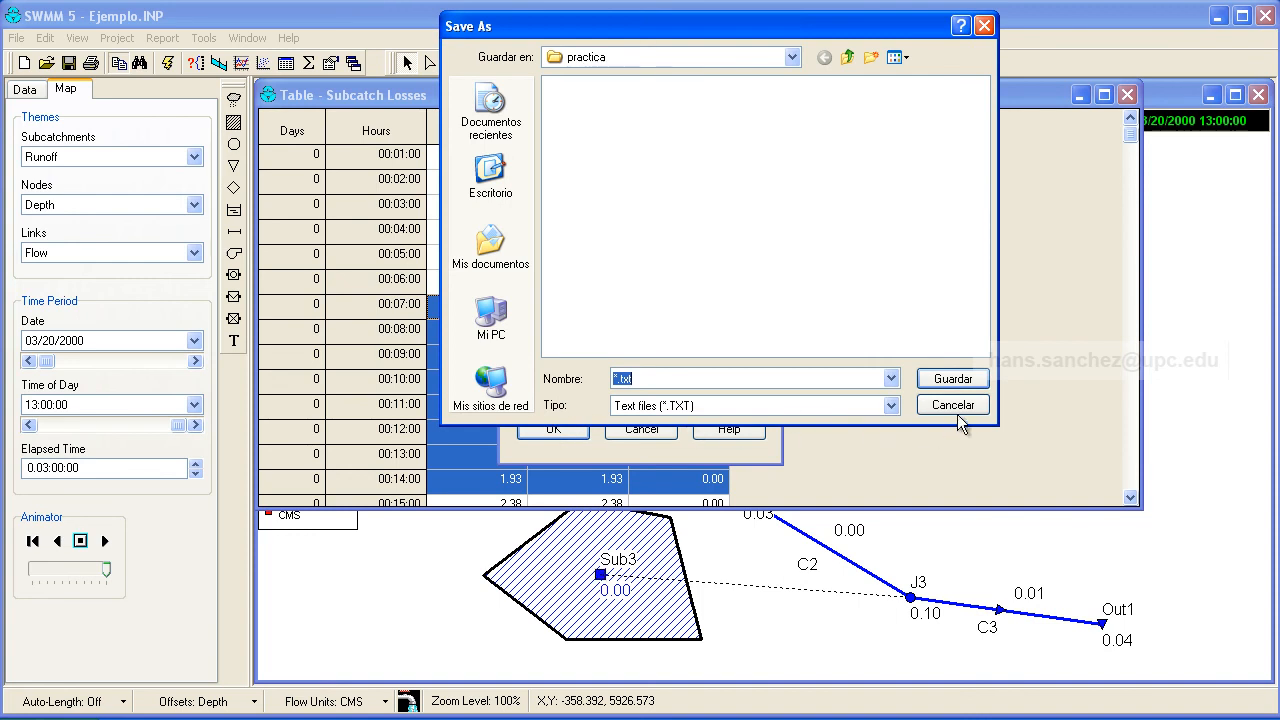
left_click(952, 405)
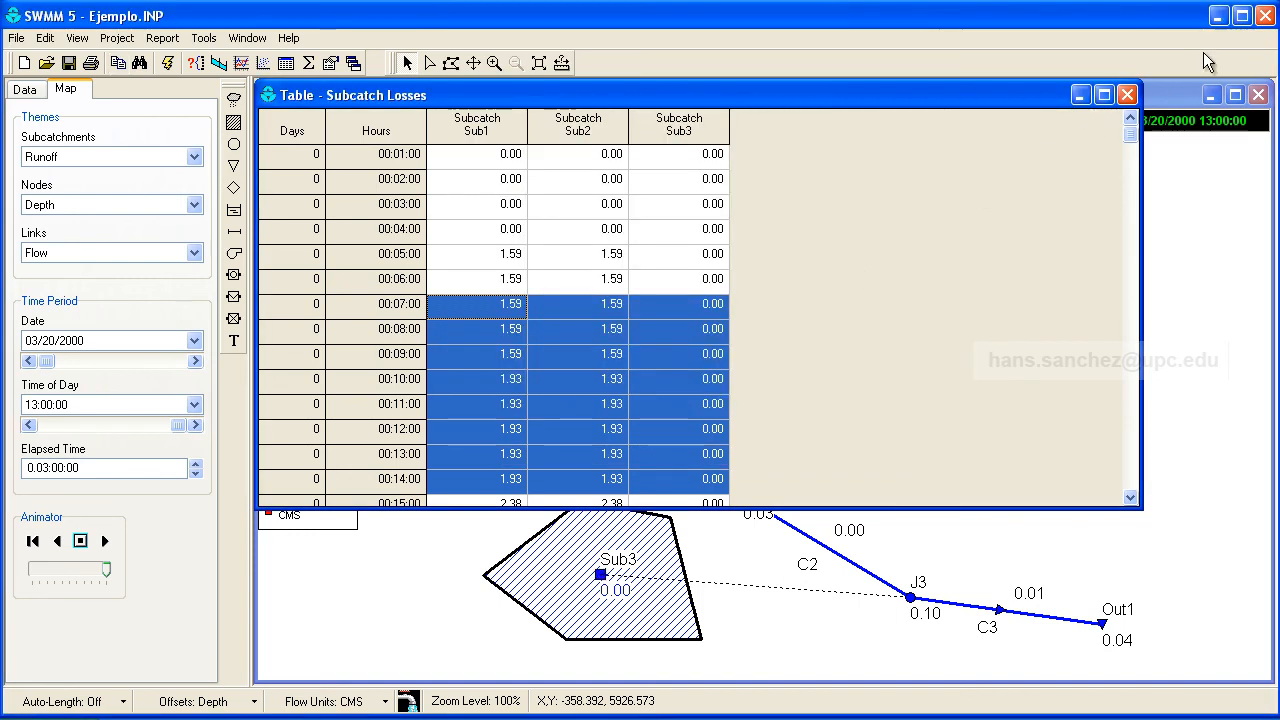
left_click(1127, 95)
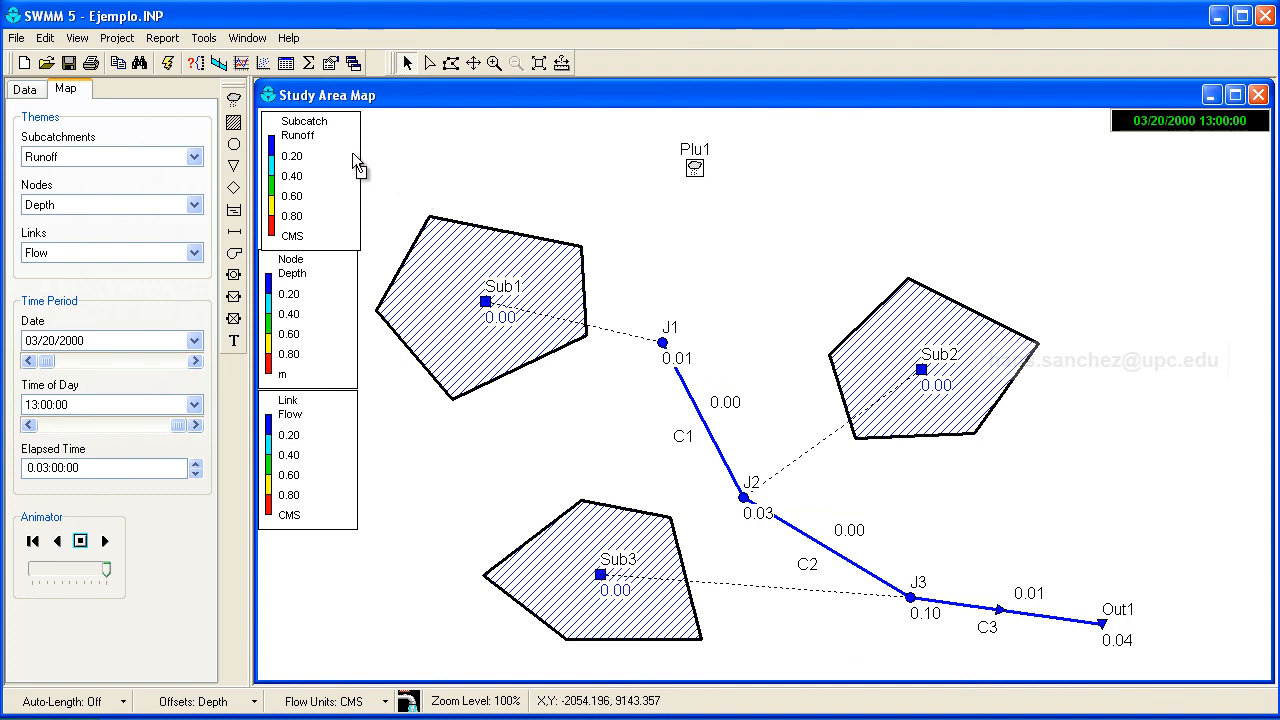
Step: Open the status report and enlarge and reposition its window to show the full Analysis Options section
left_click(162, 38)
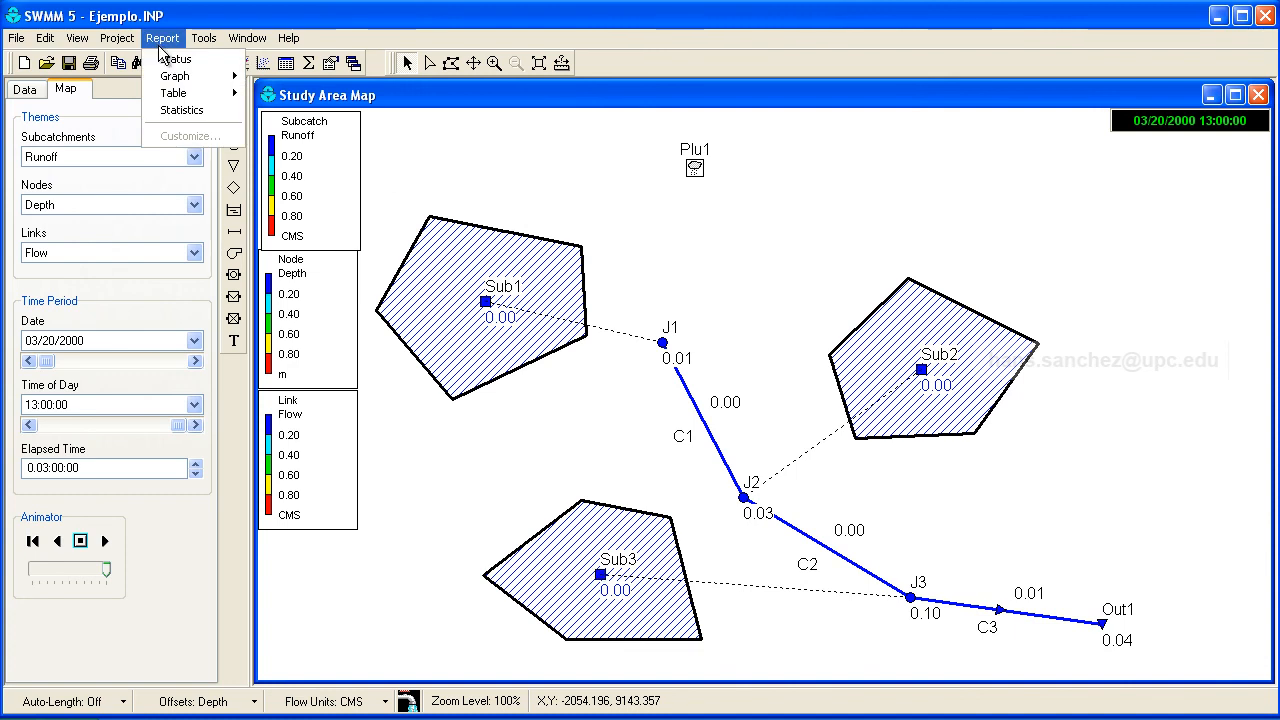
left_click(175, 60)
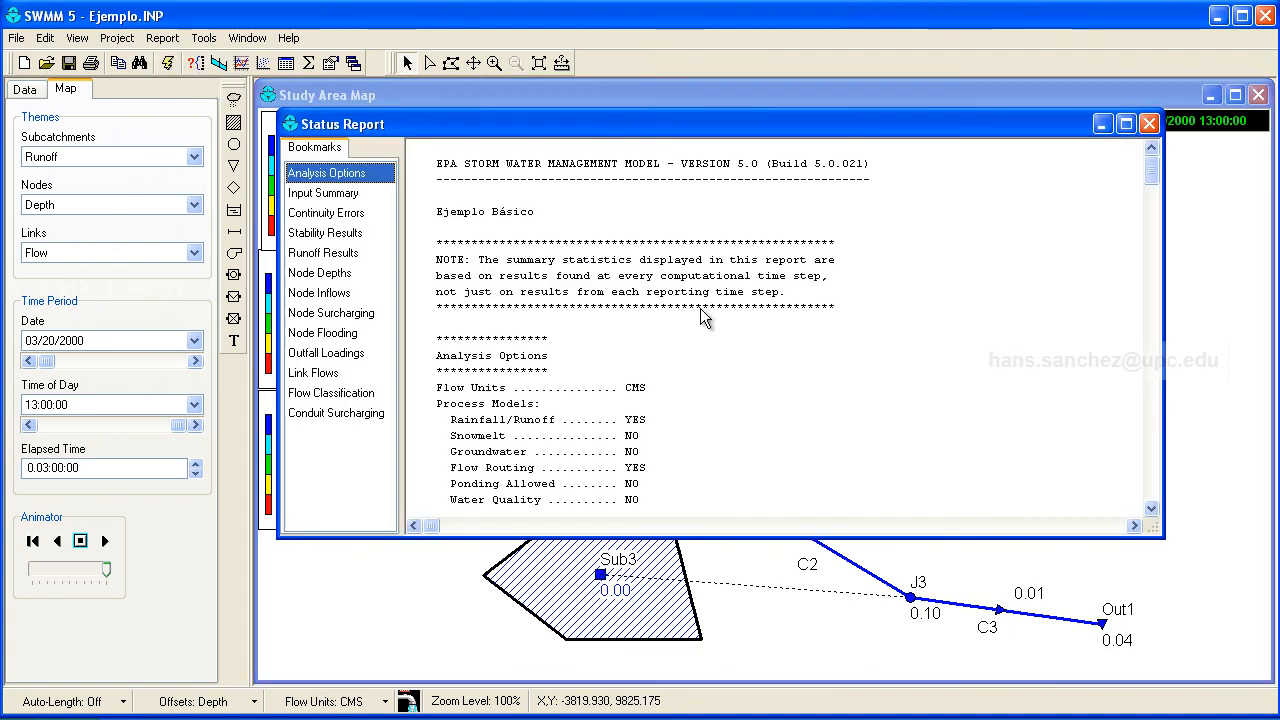
left_click_drag(1160, 543, 1120, 678)
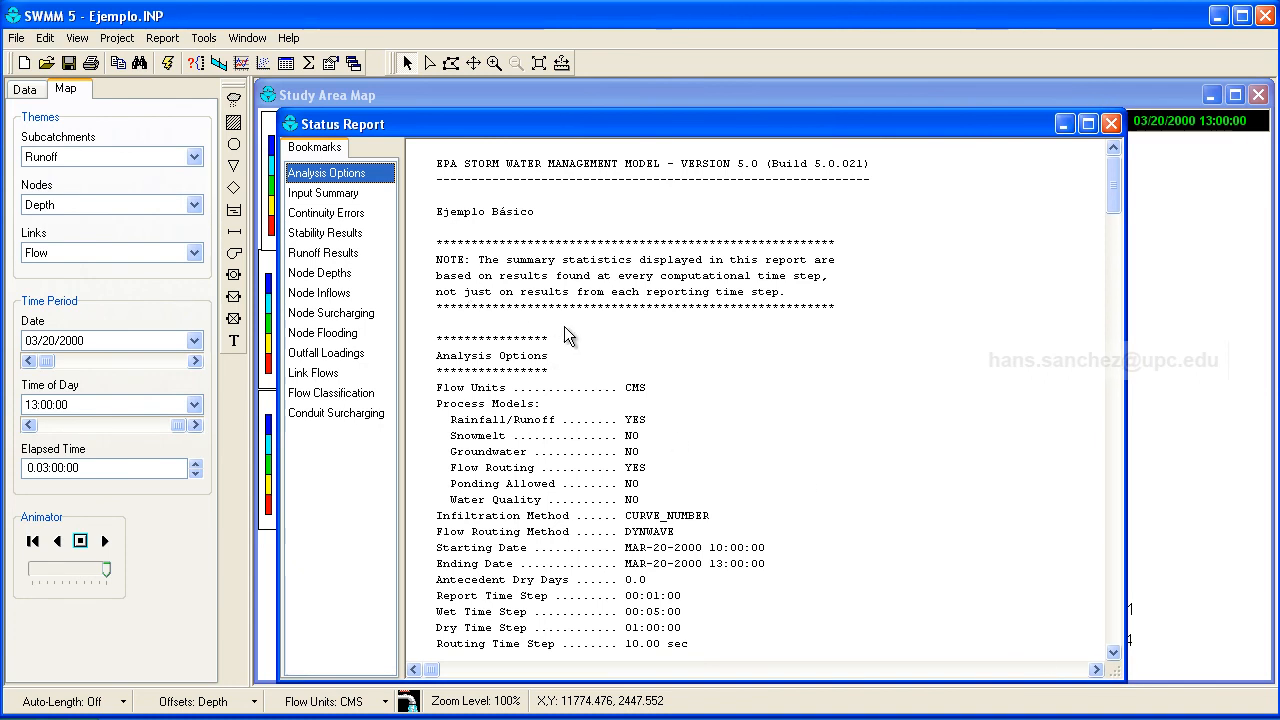
left_click_drag(610, 108, 612, 79)
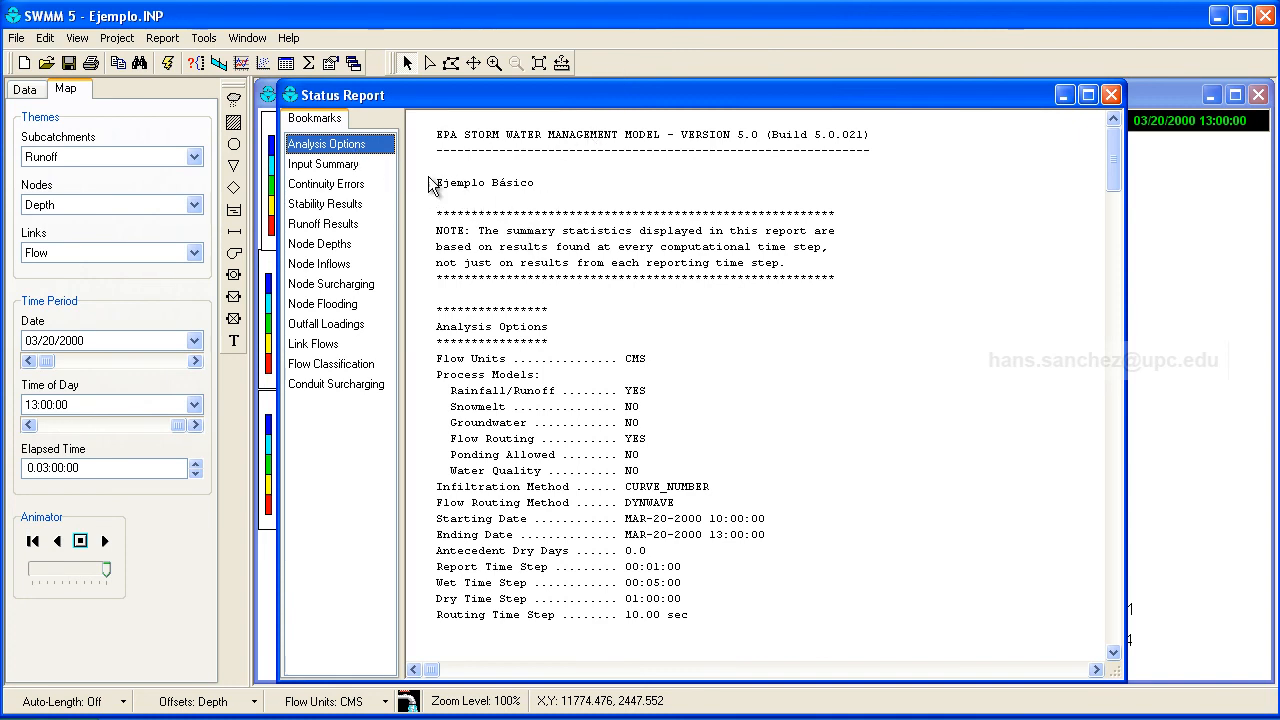
Step: Examine the status report's input summary, continuity errors, stability results and runoff results
left_click(352, 166)
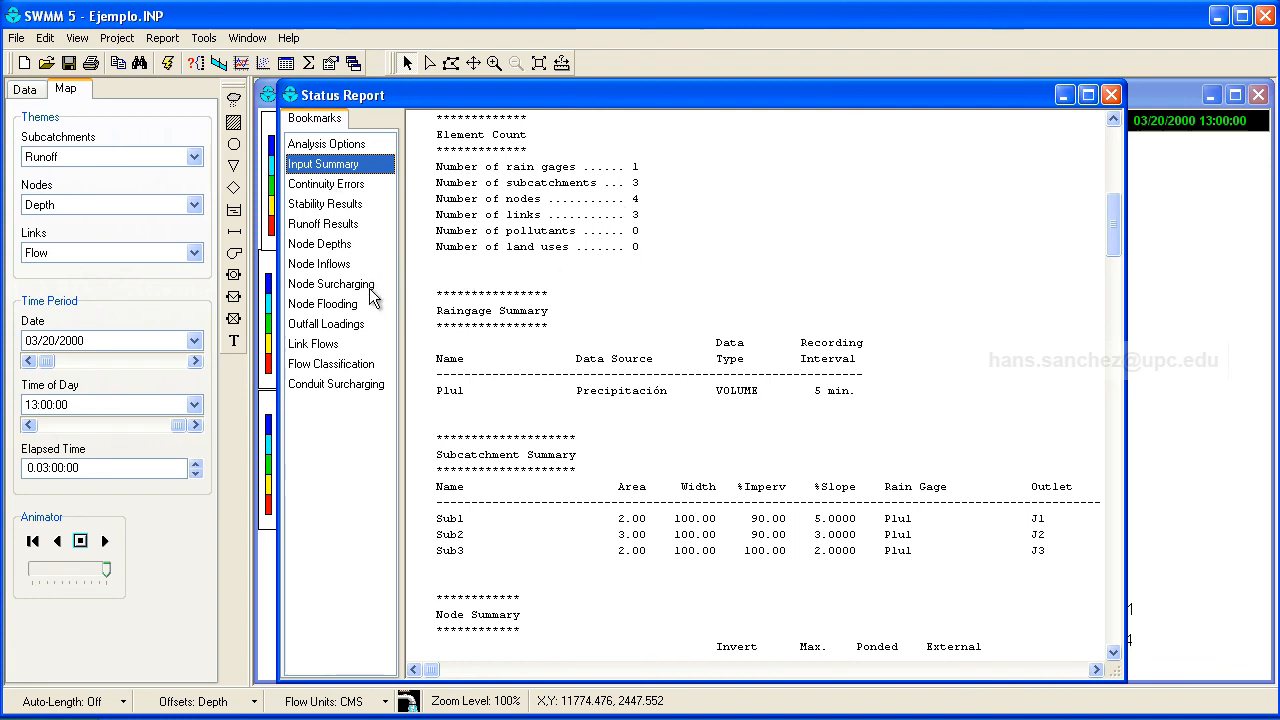
scroll(1117, 254, "down", 4)
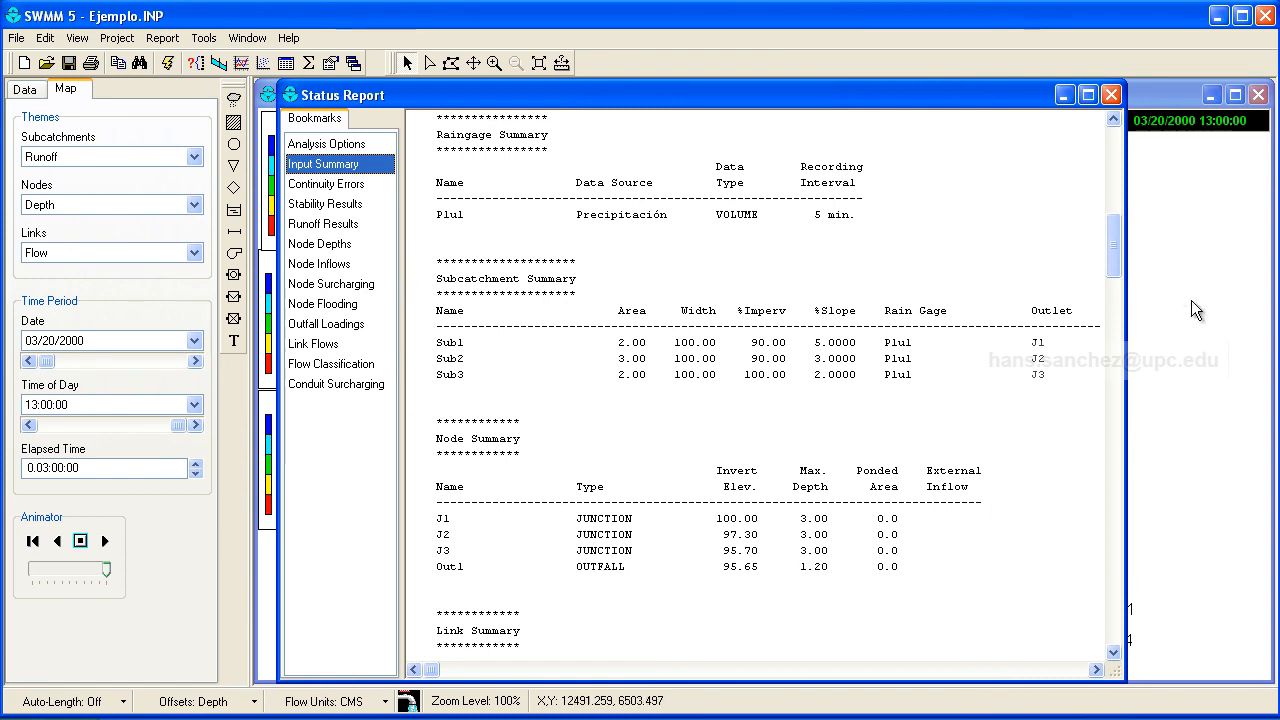
scroll(1117, 282, "down", 5)
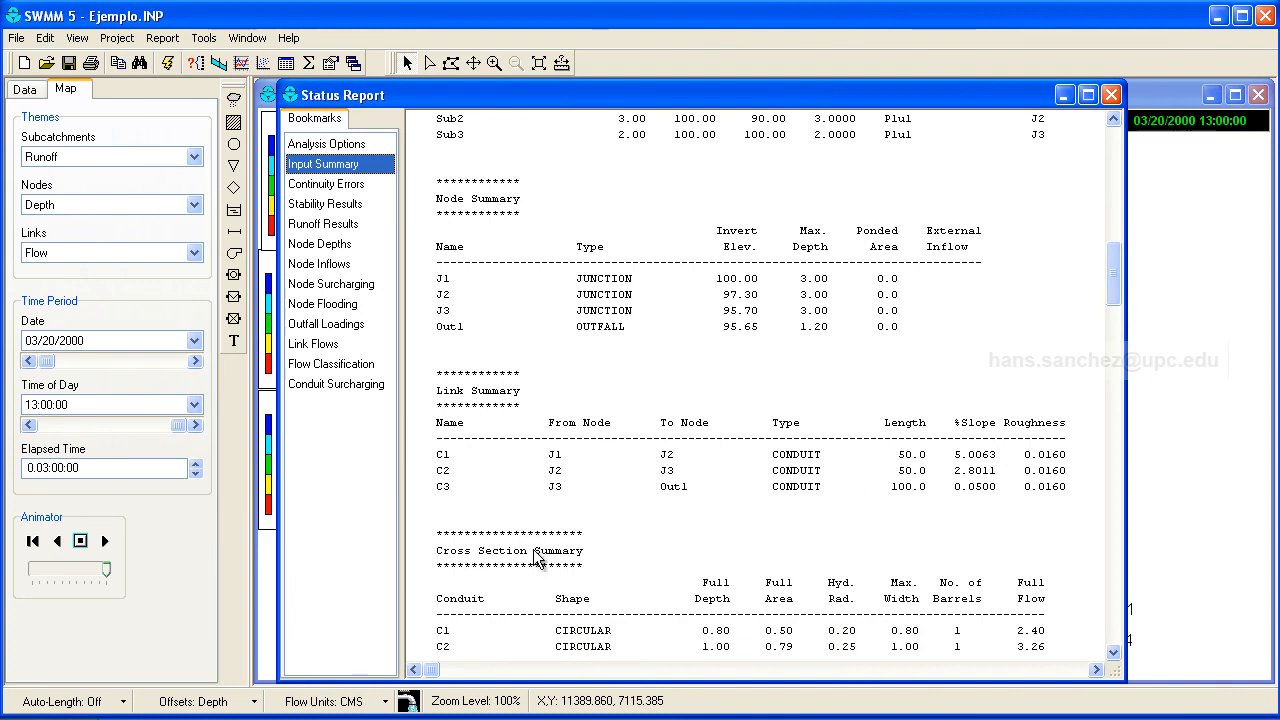
left_click(322, 185)
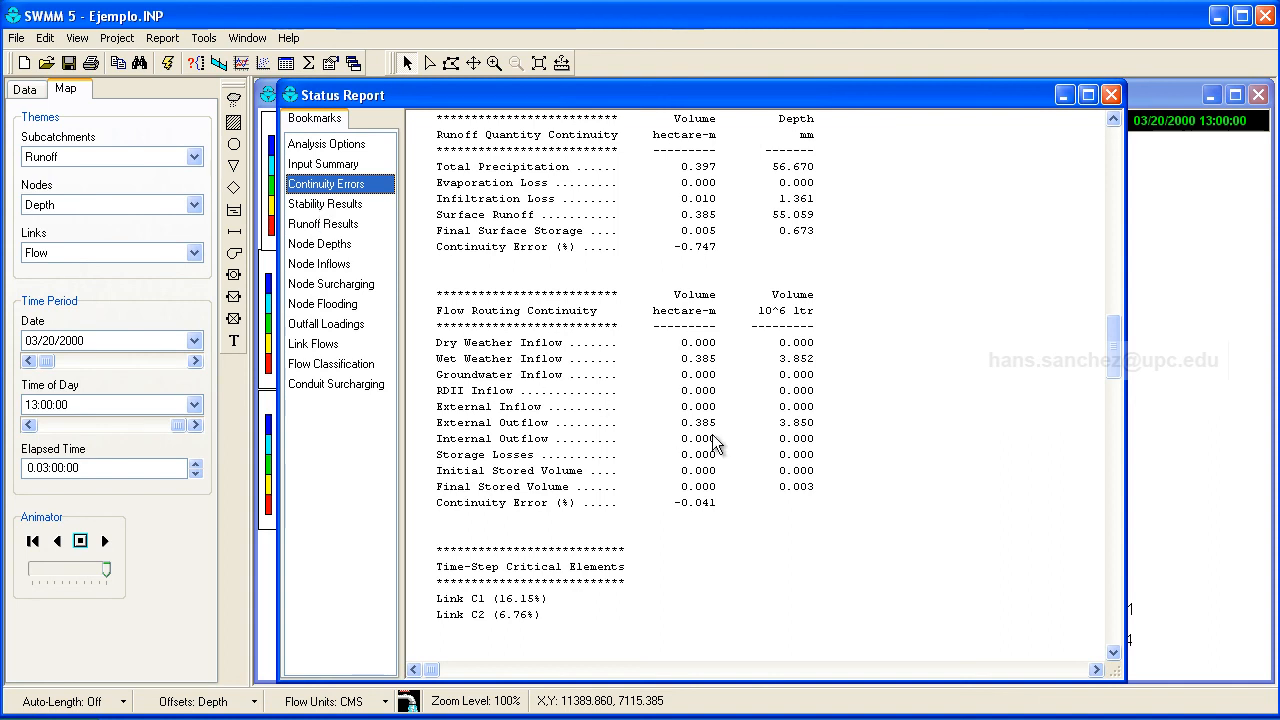
left_click(338, 205)
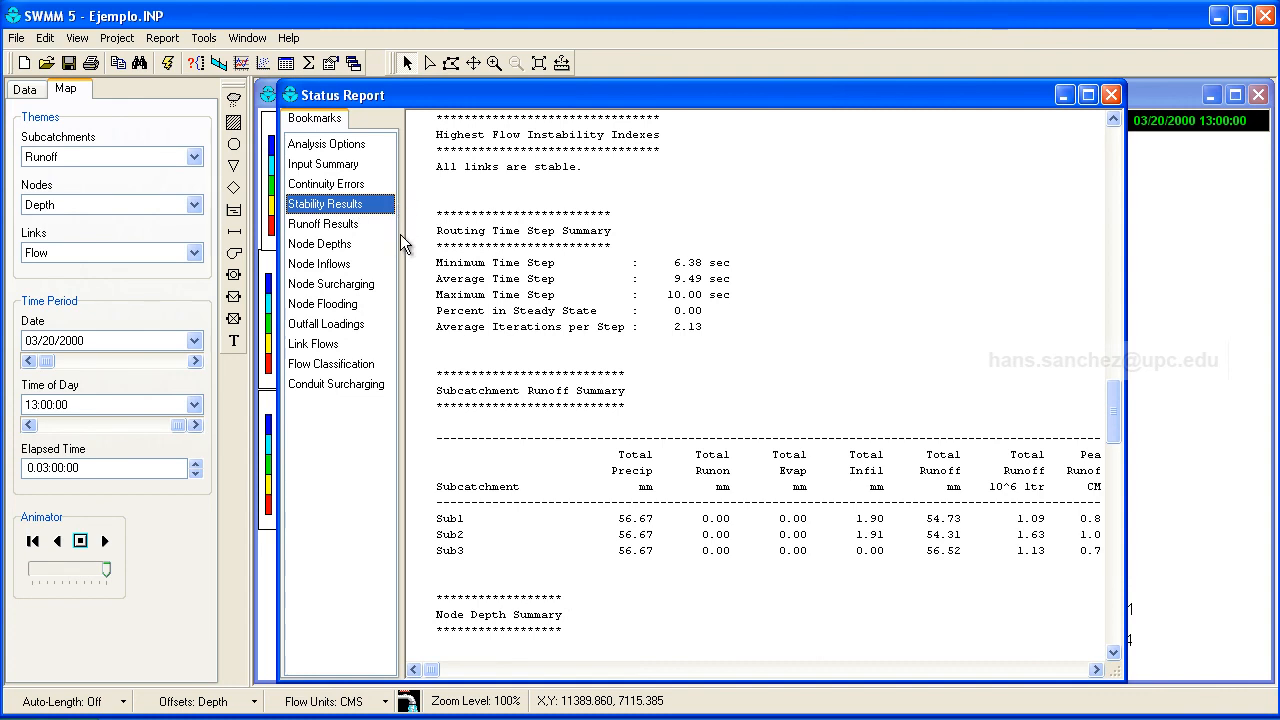
left_click(343, 226)
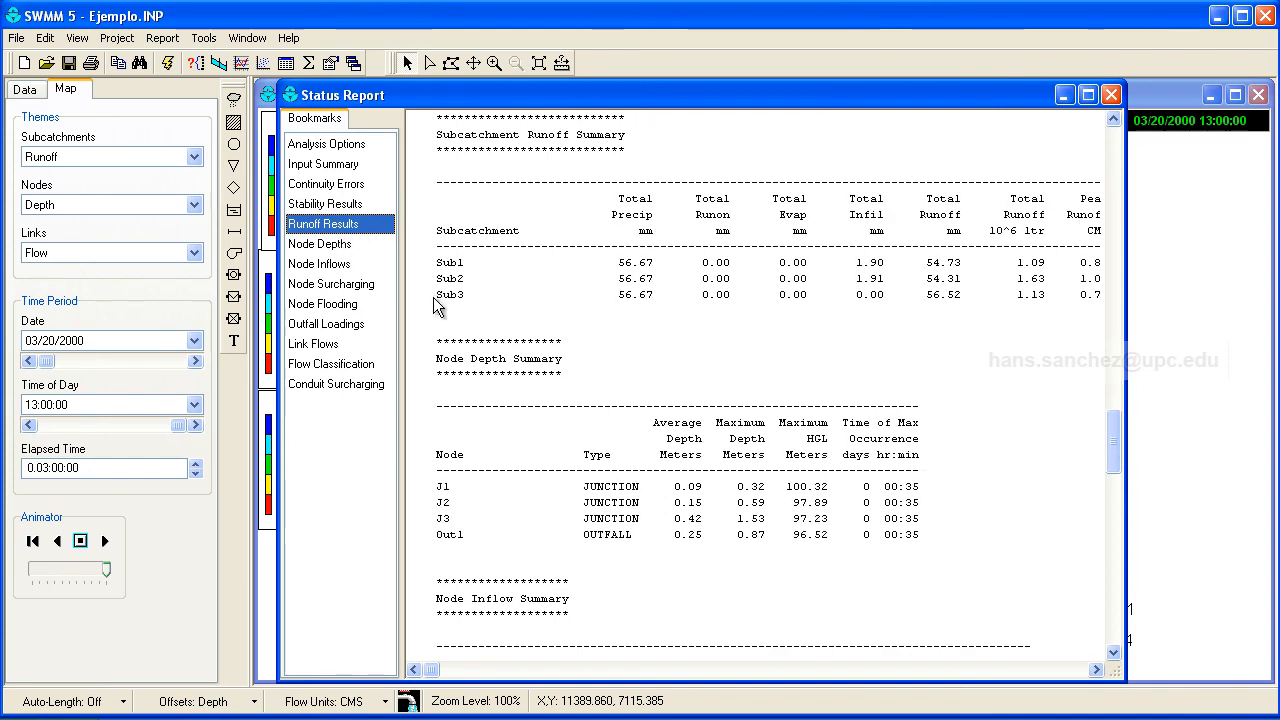
Step: Examine the node depths, inflows, surcharging and flooding sections of the status report
left_click(334, 249)
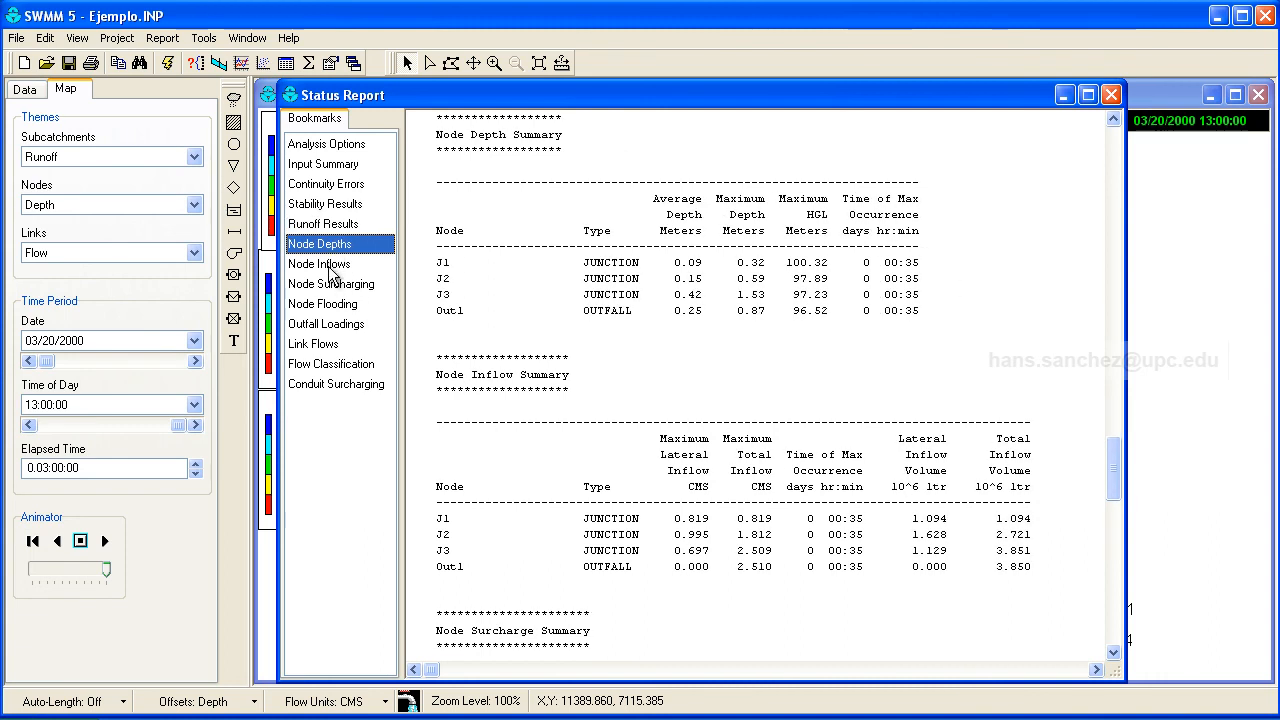
left_click(330, 266)
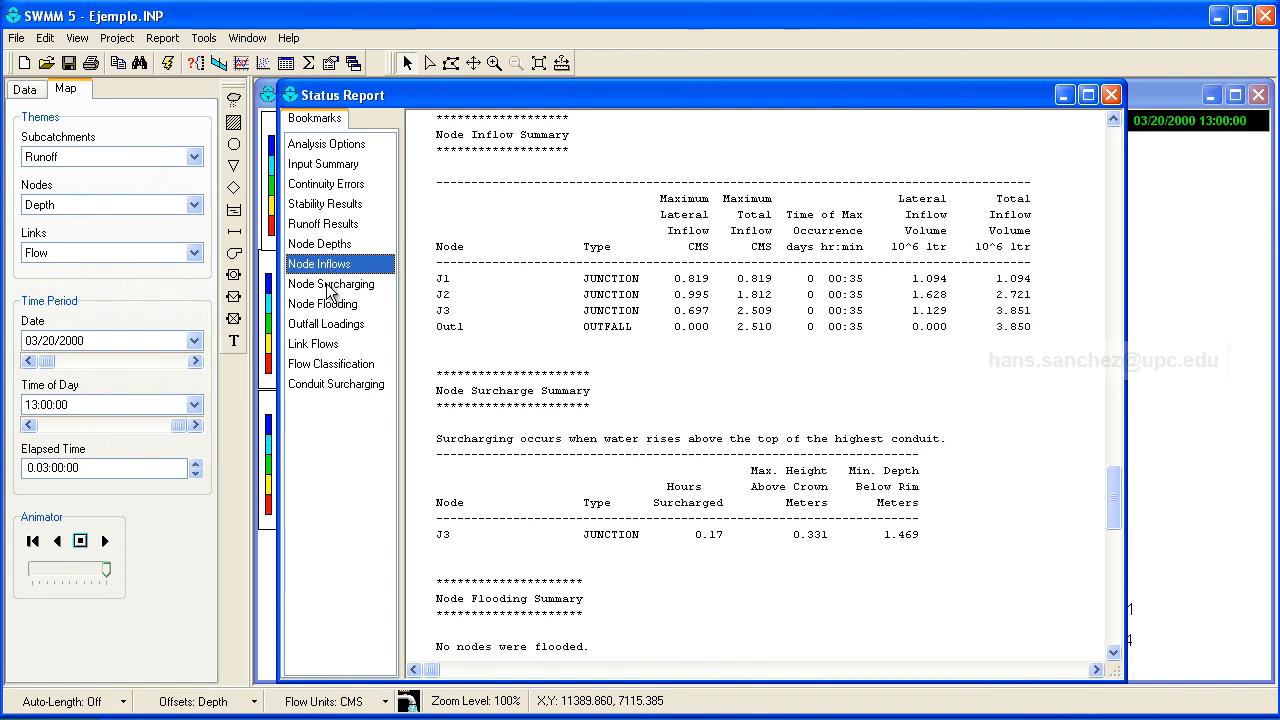
left_click(330, 287)
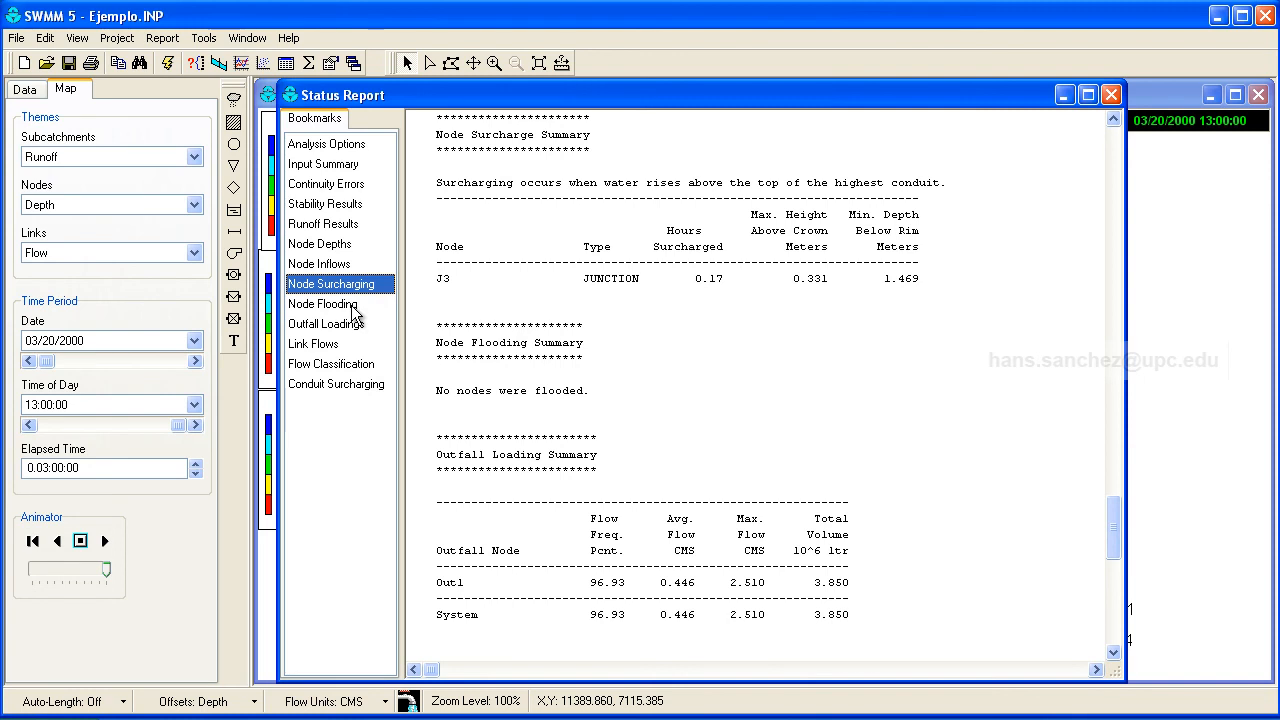
left_click(352, 304)
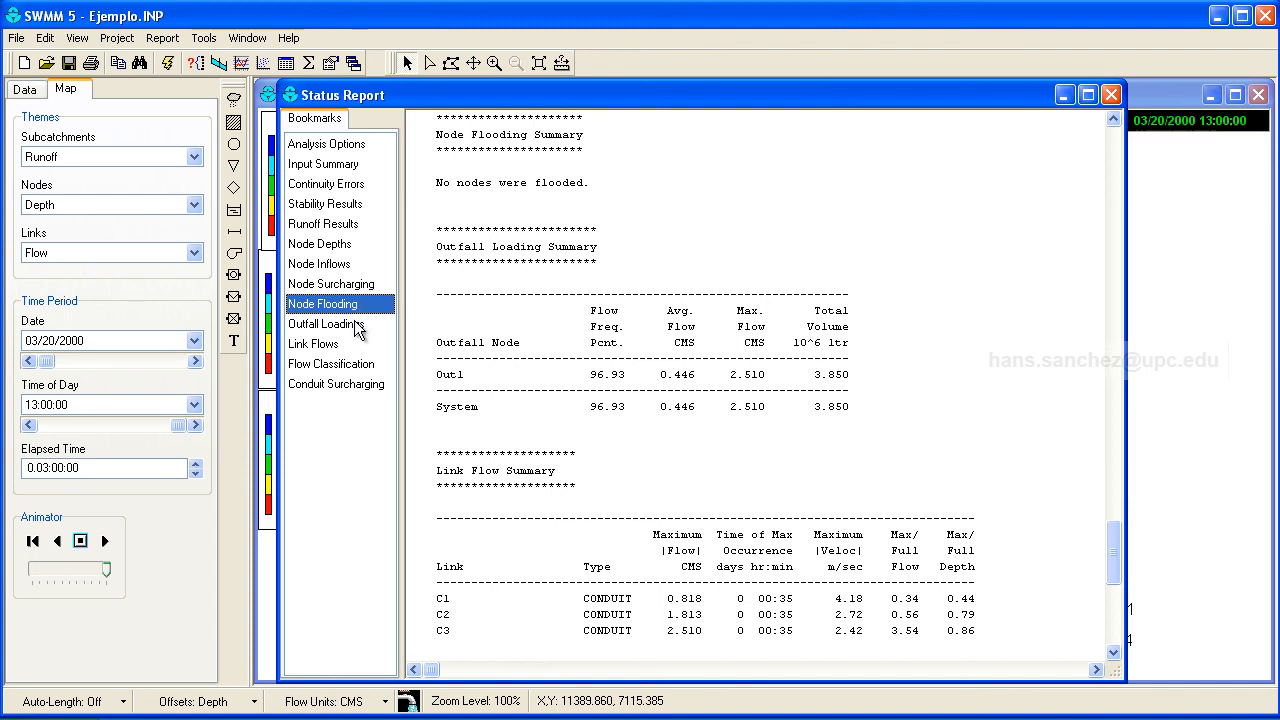
Step: Examine the report's outfall loadings, link flows, flow classification and conduit surcharging, and return to its beginning
left_click(349, 331)
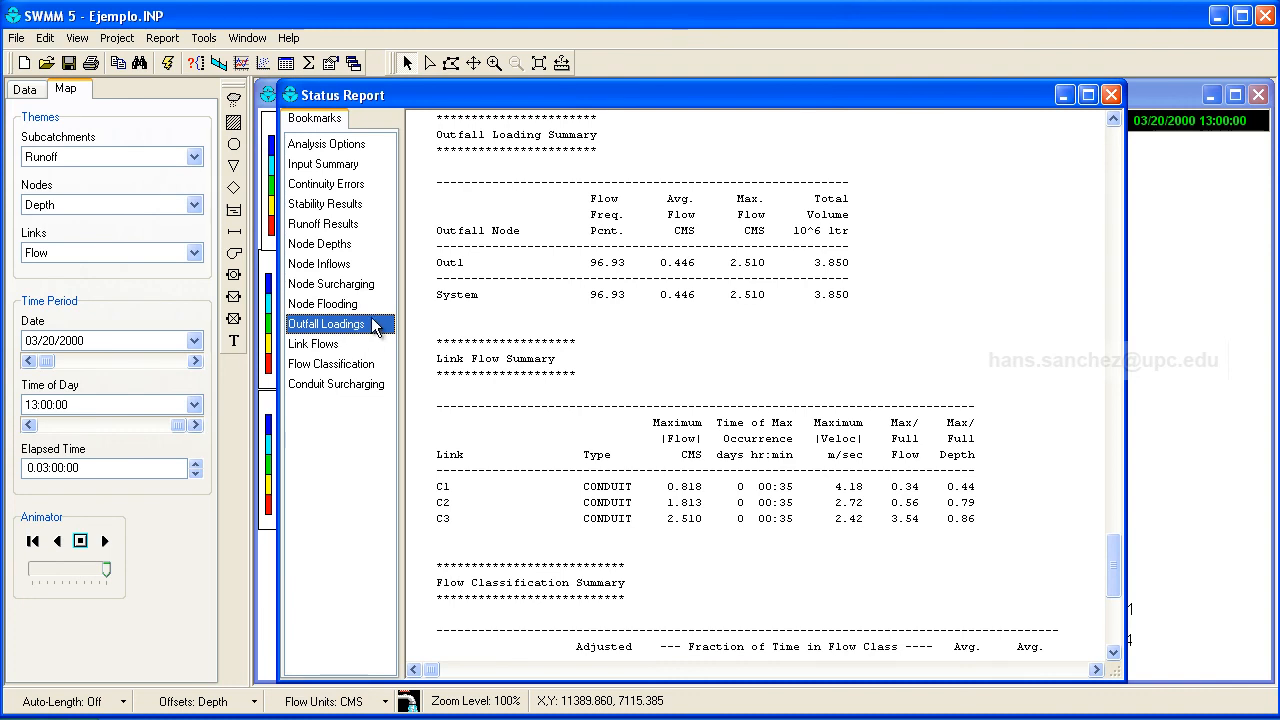
left_click(335, 351)
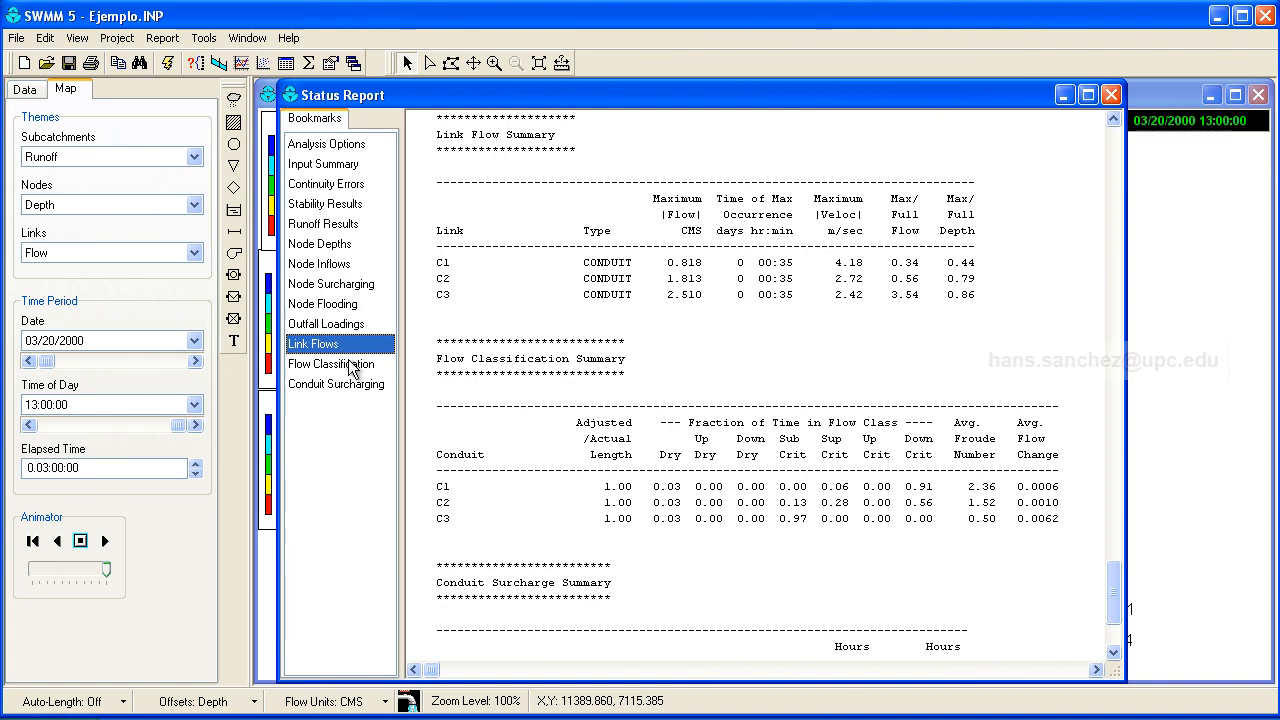
left_click(355, 368)
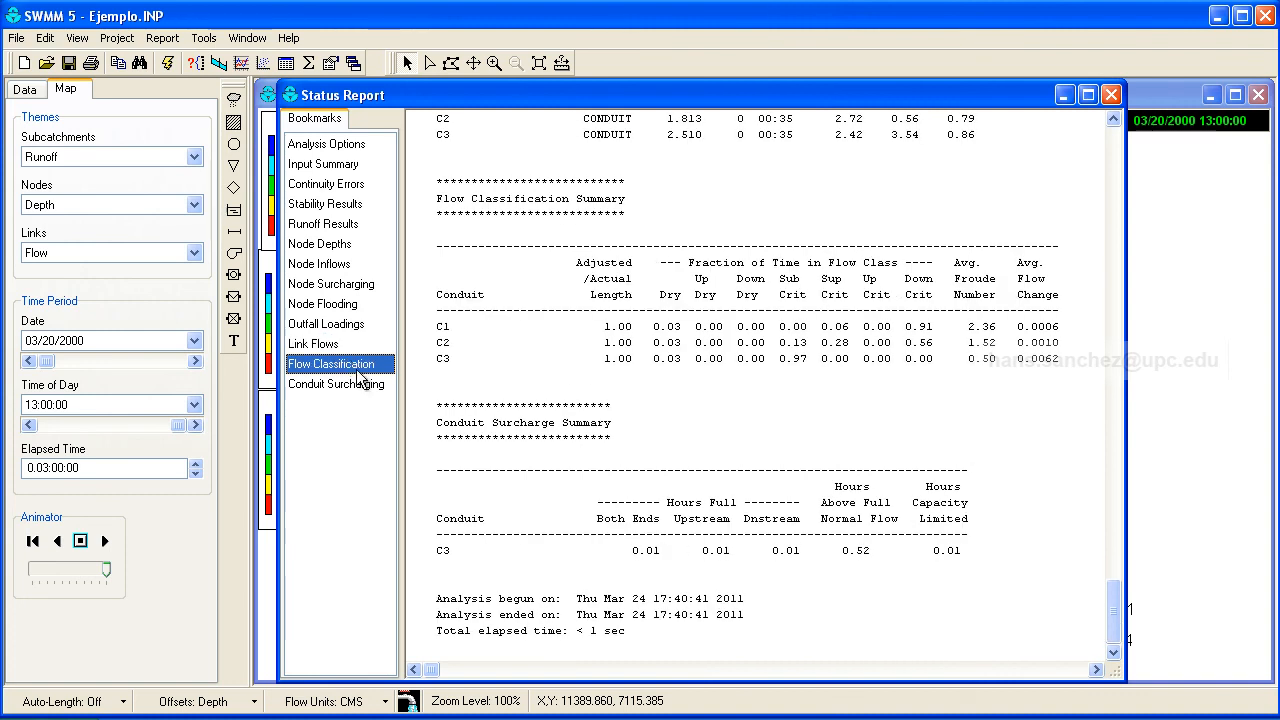
left_click(349, 388)
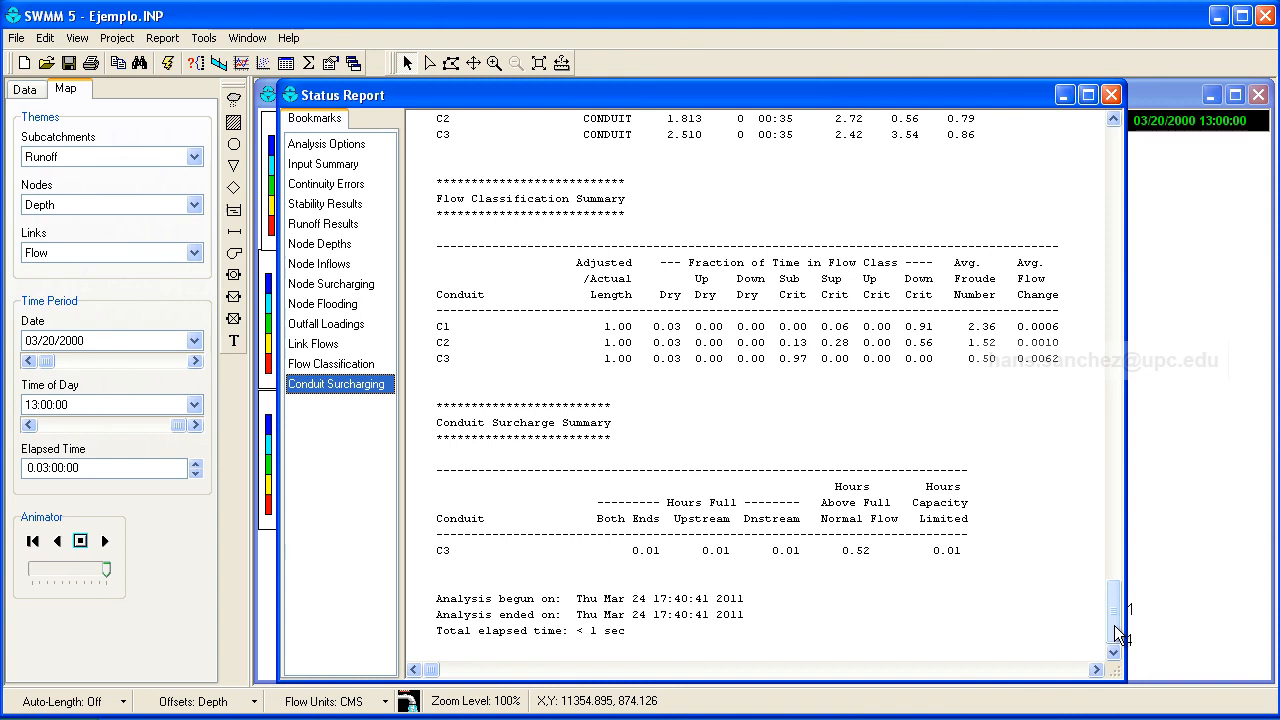
left_click_drag(1114, 625, 1113, 178)
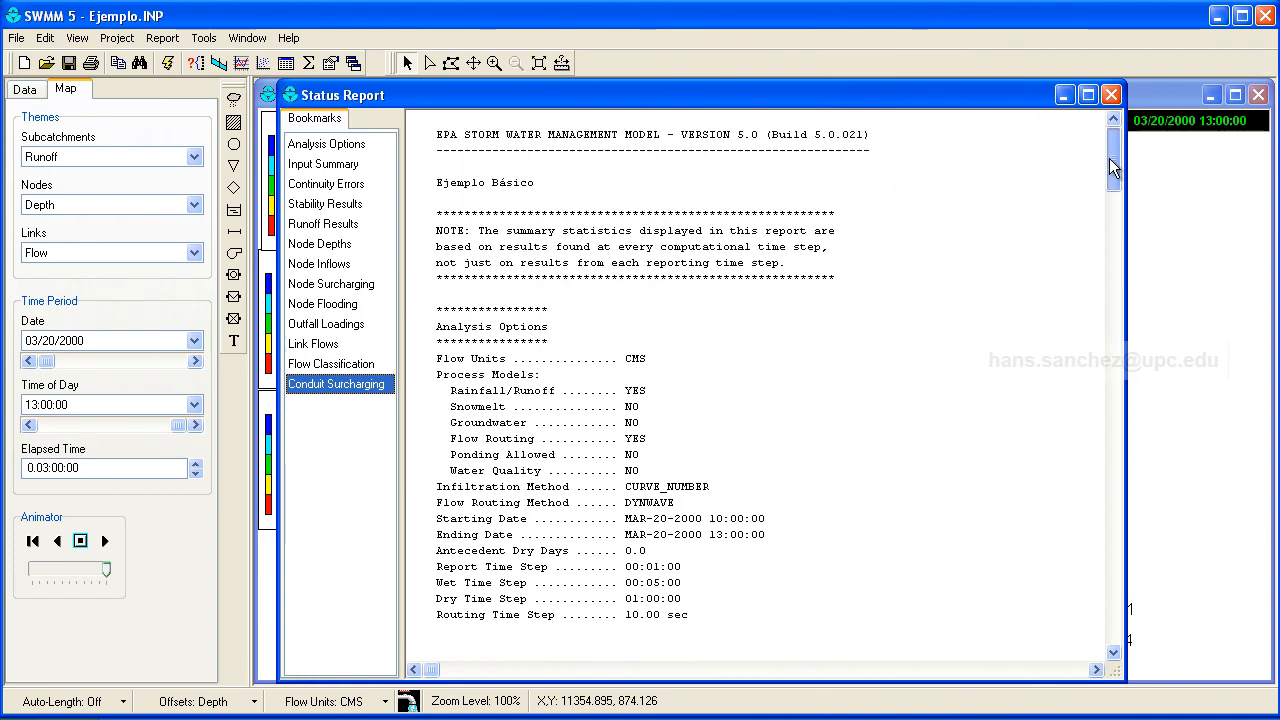